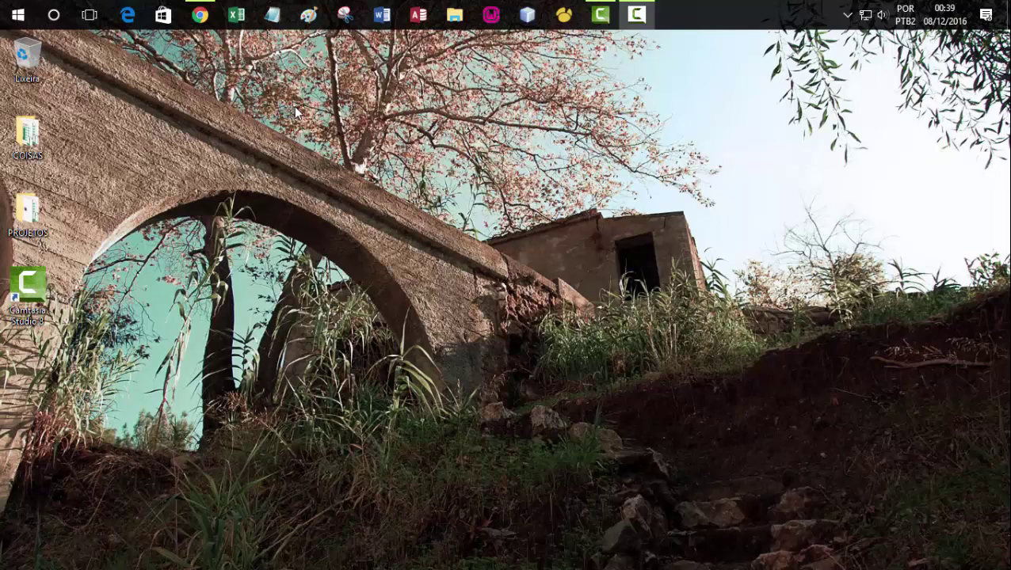
# Step: Open the GESTÃO DE CAIXA workbook from Excel's recent workbooks list
pyautogui.click(241, 17)
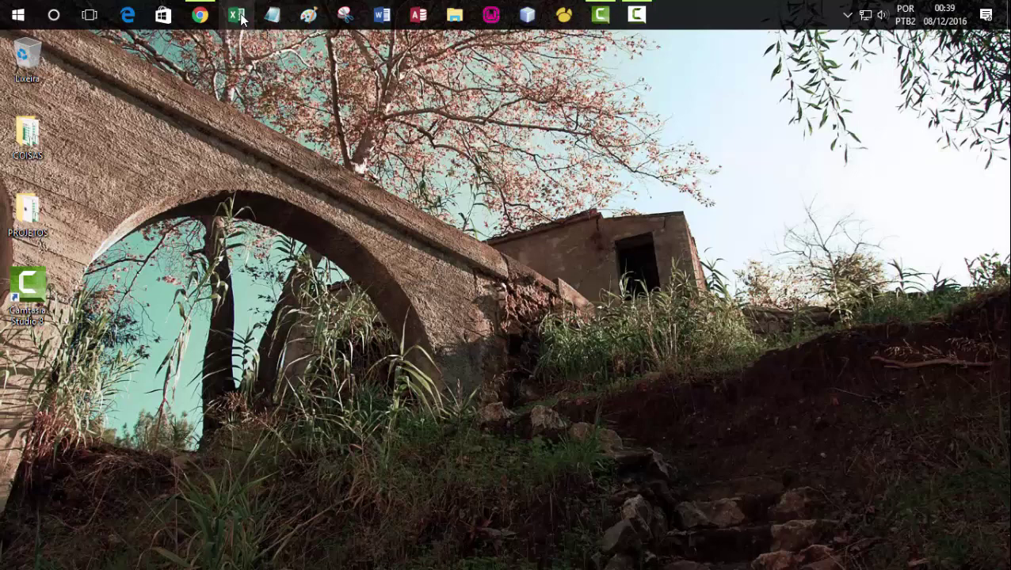
pyautogui.rightClick(241, 18)
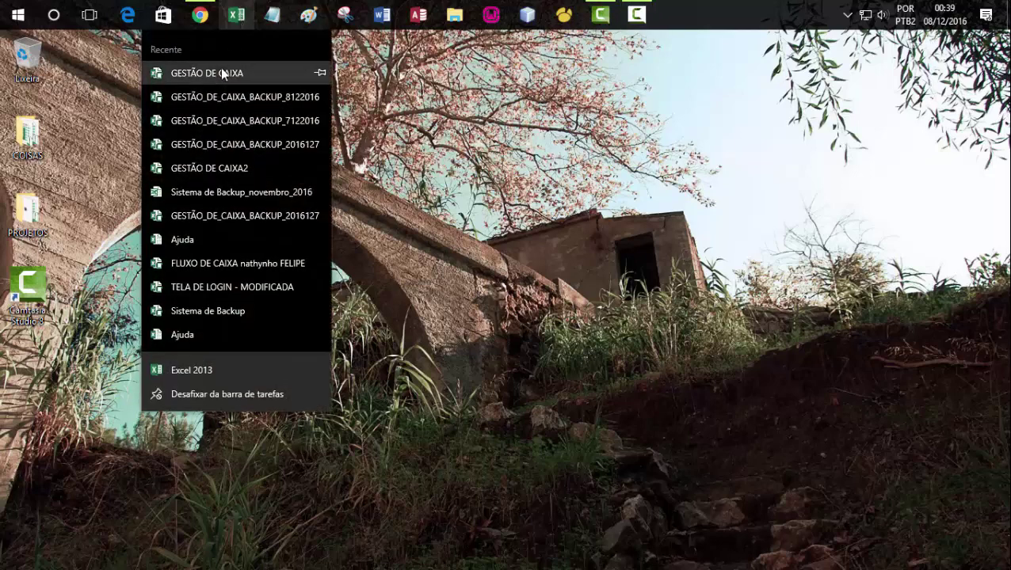
pyautogui.click(220, 67)
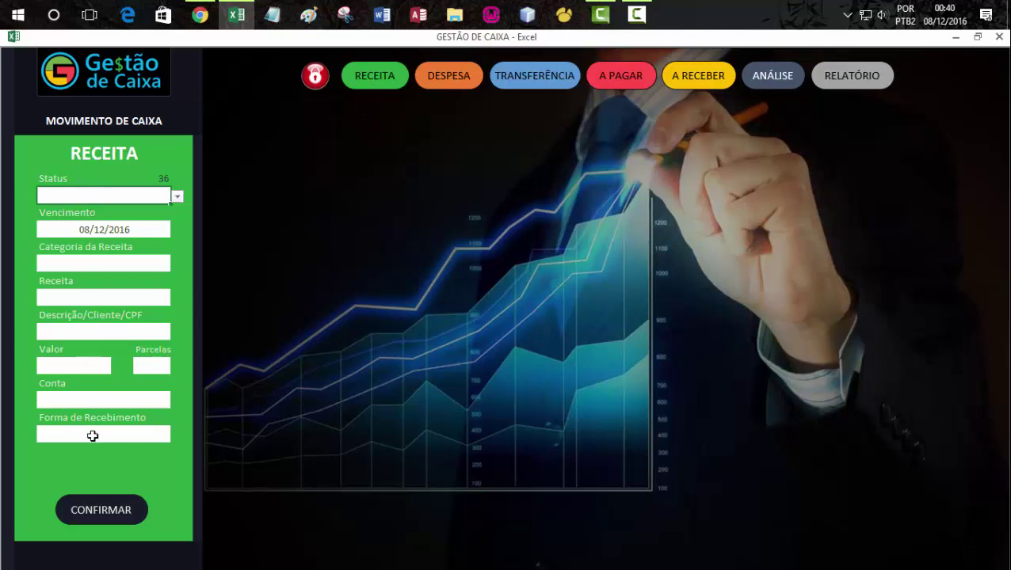
# Step: Switch the form to TRANSFERÊNCIA, look up the Luz bill in Contas a Pagar, then go back
pyautogui.click(434, 74)
pyautogui.click(520, 76)
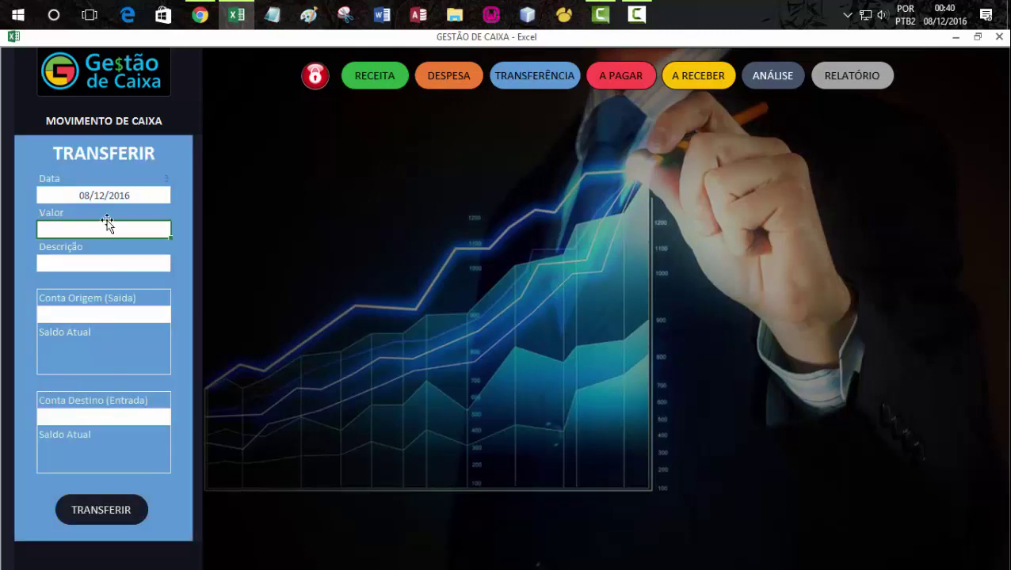
pyautogui.click(610, 79)
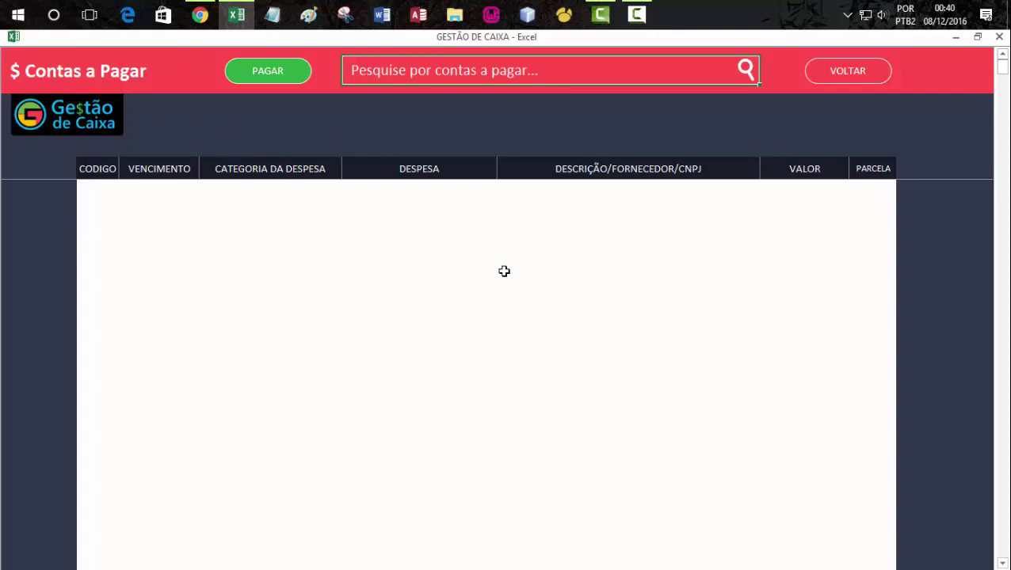
pyautogui.write('luz')
pyautogui.press('Return')
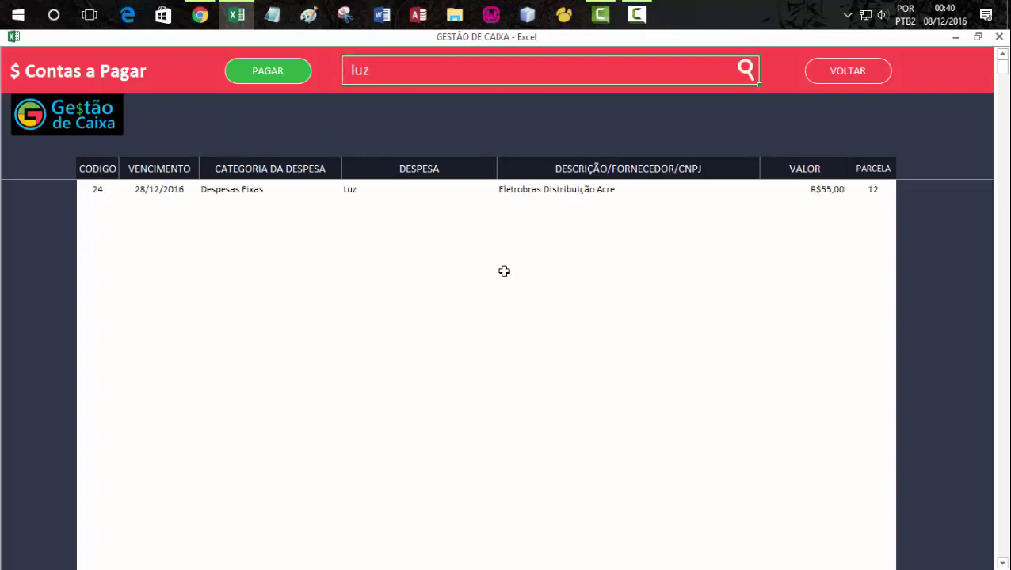
pyautogui.click(537, 190)
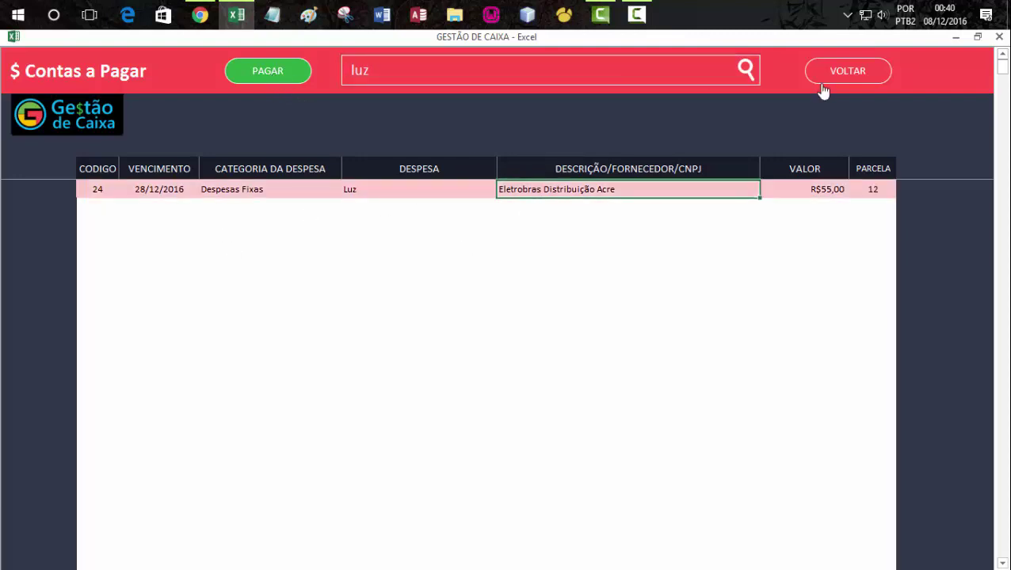
pyautogui.click(503, 68)
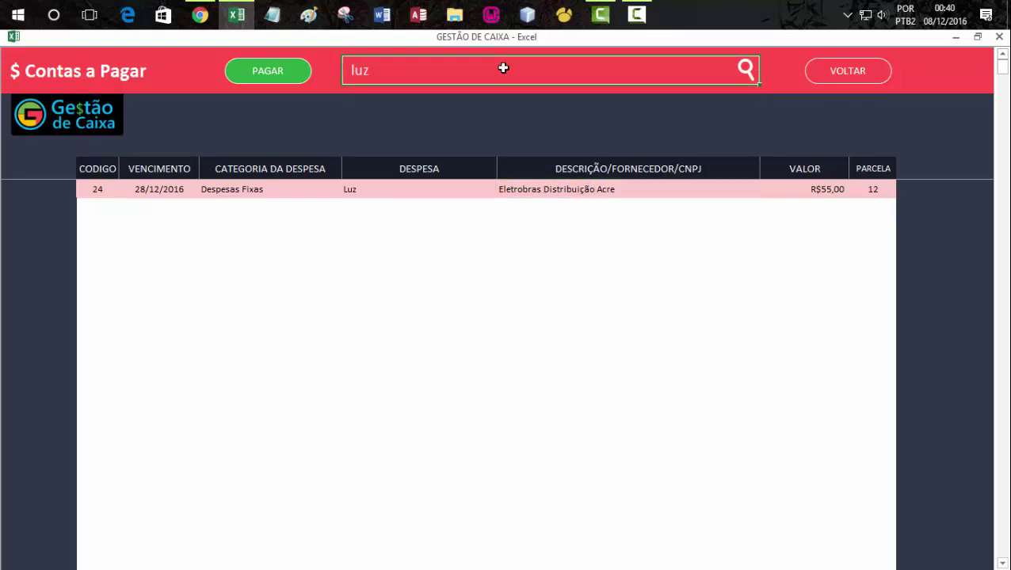
pyautogui.click(841, 74)
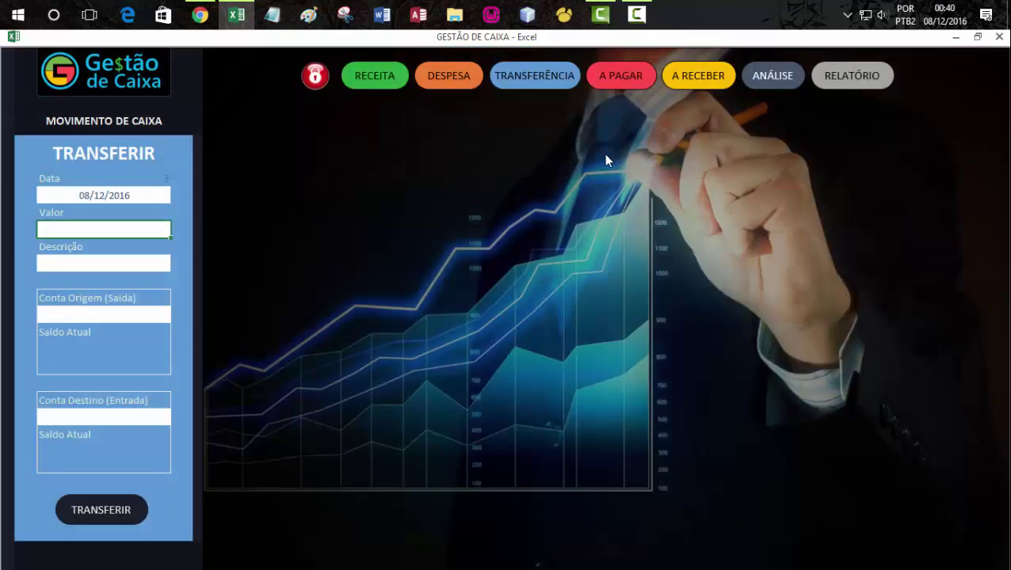
# Step: Search Contas a Receber for 'lima', select receivable code 20, then clear the search
pyautogui.click(703, 79)
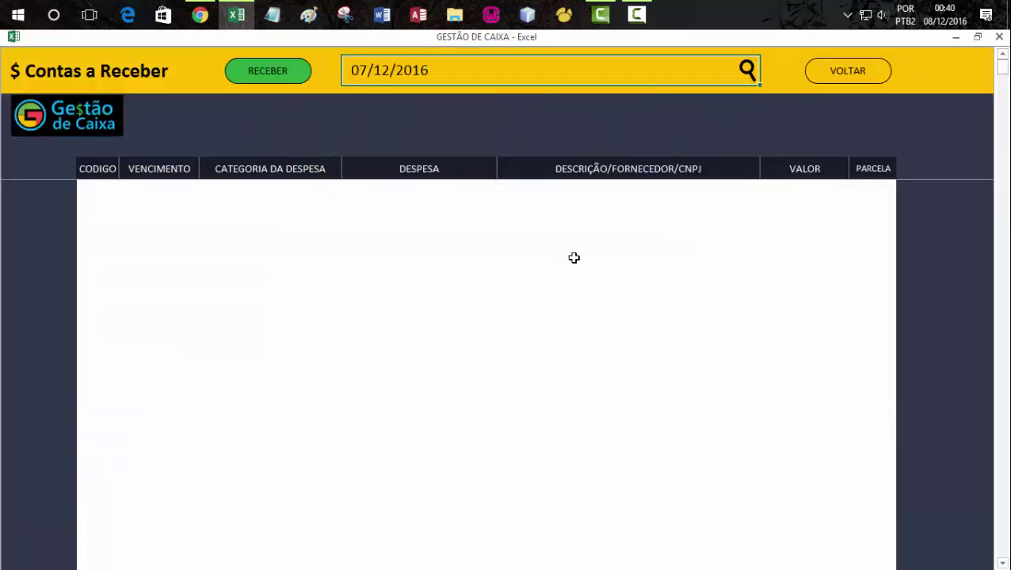
pyautogui.write('lima')
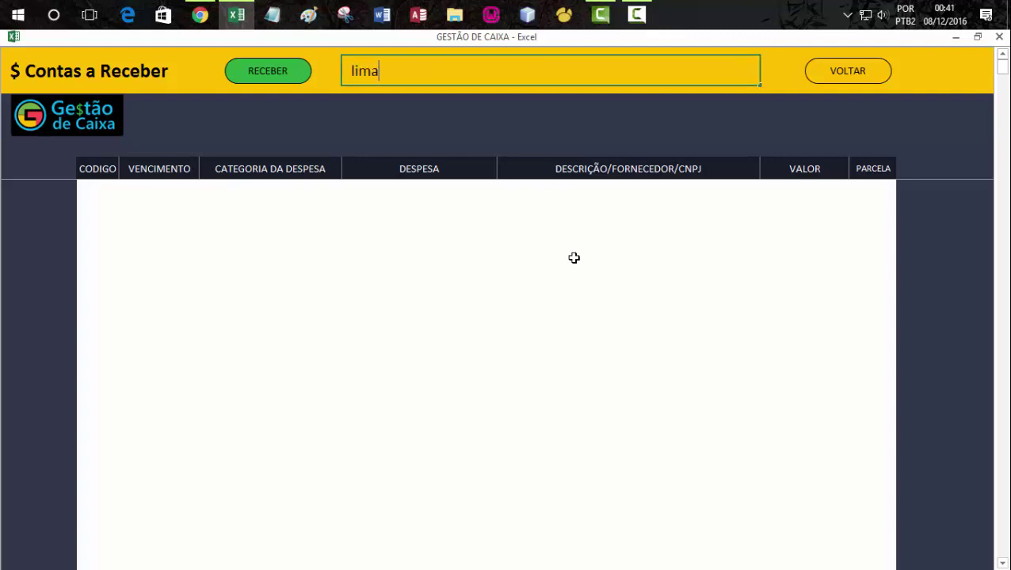
pyautogui.press('Return')
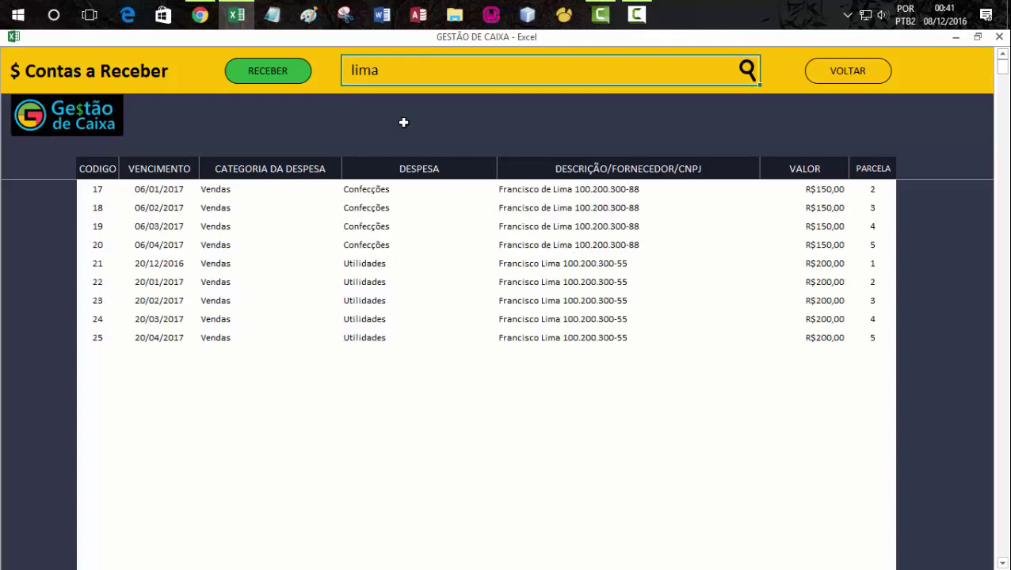
pyautogui.click(546, 247)
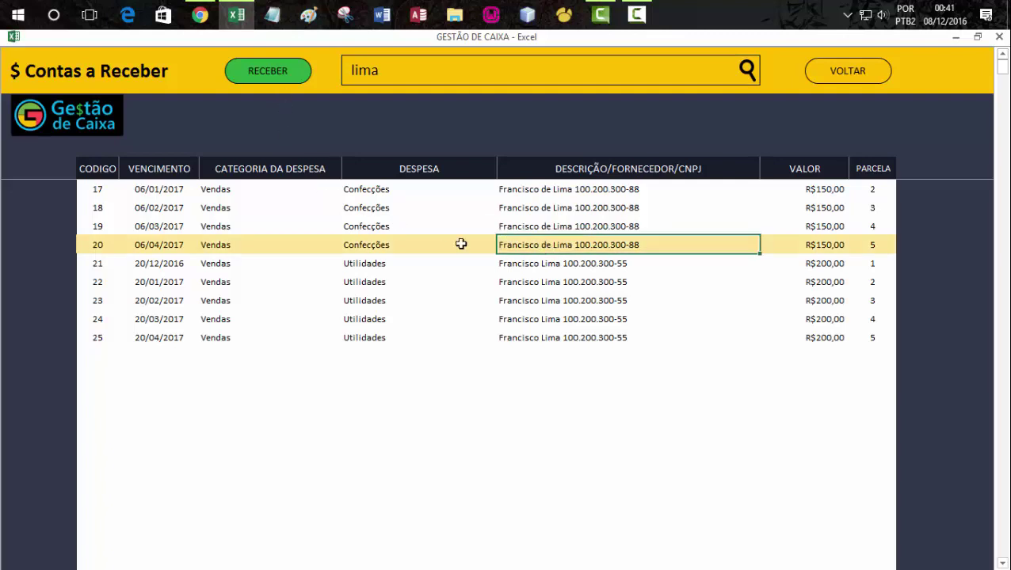
pyautogui.click(638, 77)
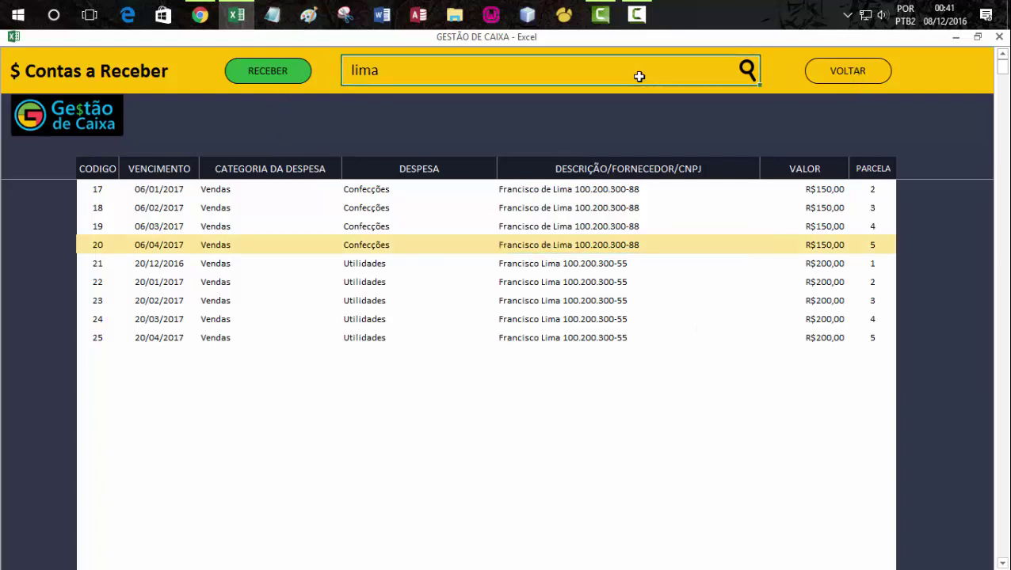
pyautogui.press('Delete')
# Step: After Análise and Relatório are denied, unlock the system with the access code
pyautogui.click(846, 75)
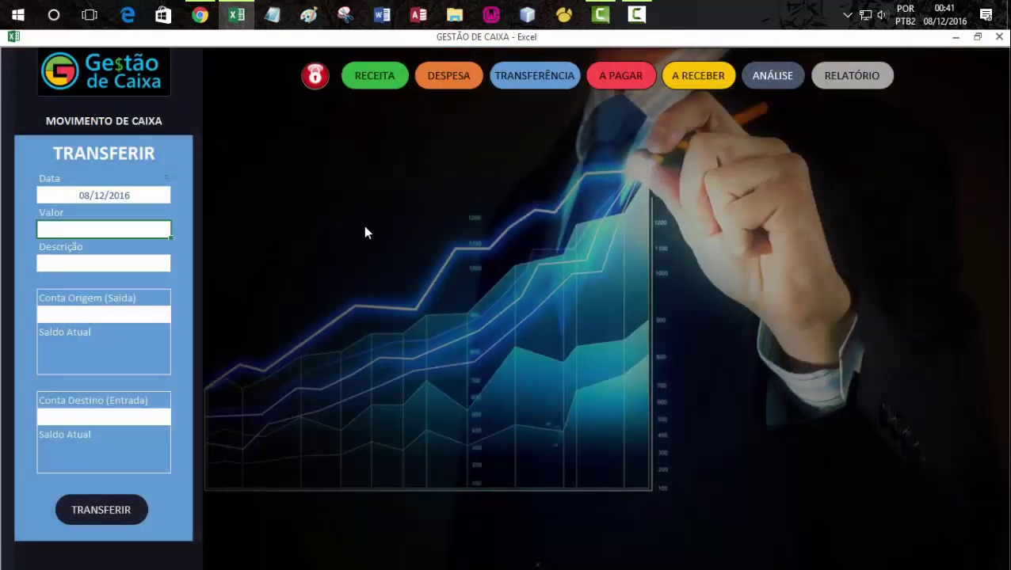
pyautogui.click(784, 84)
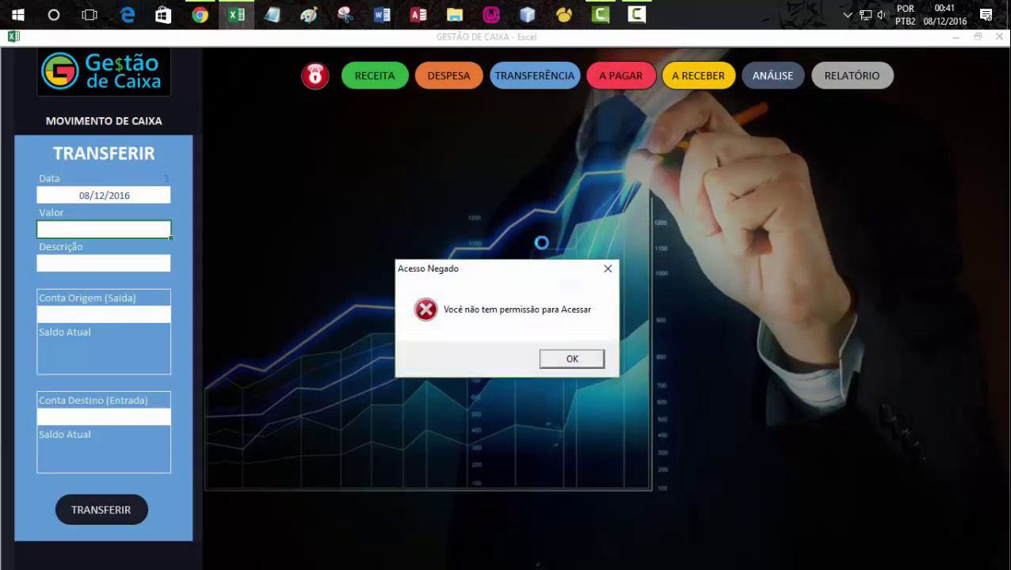
pyautogui.click(547, 359)
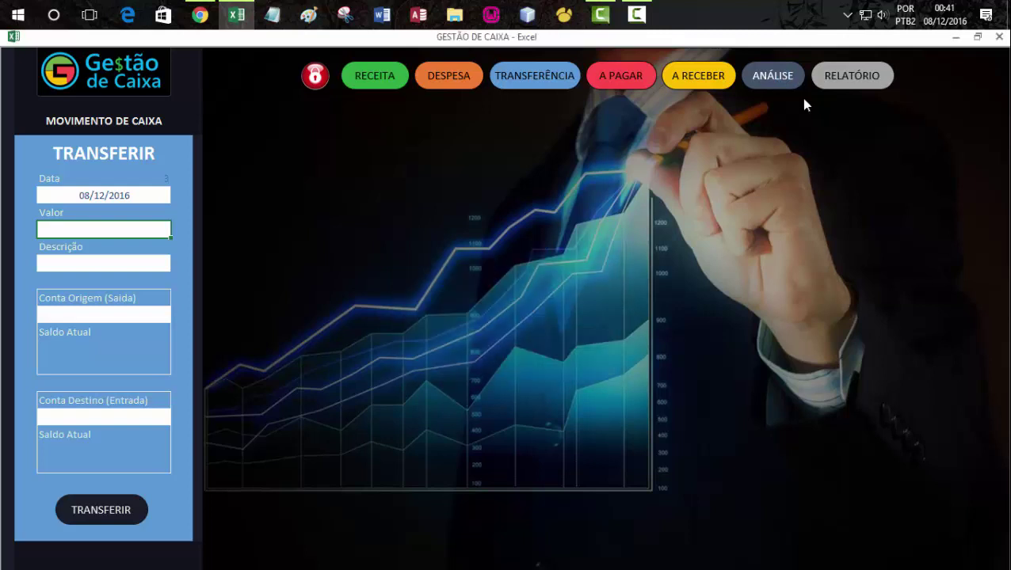
pyautogui.click(846, 75)
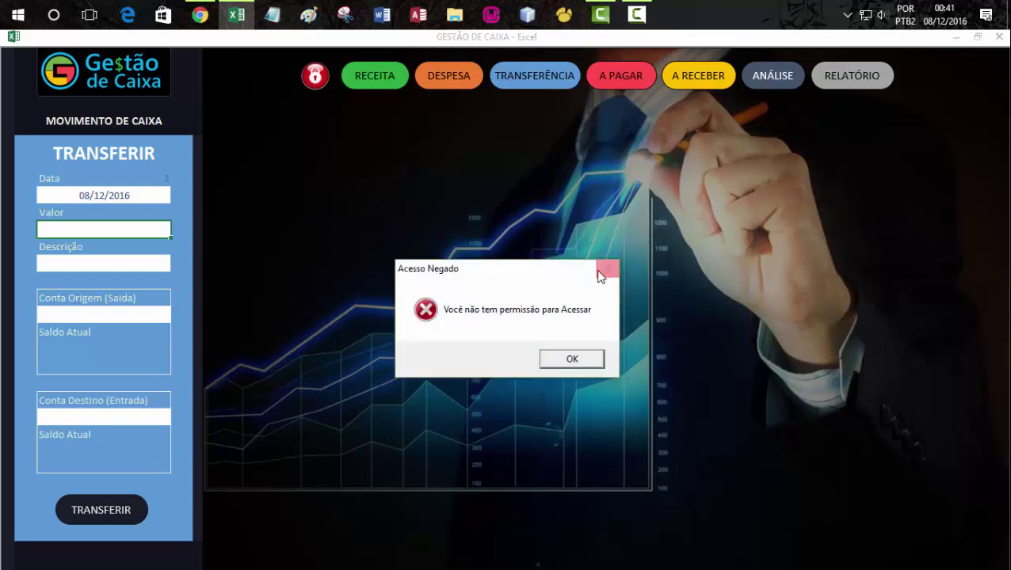
pyautogui.click(549, 358)
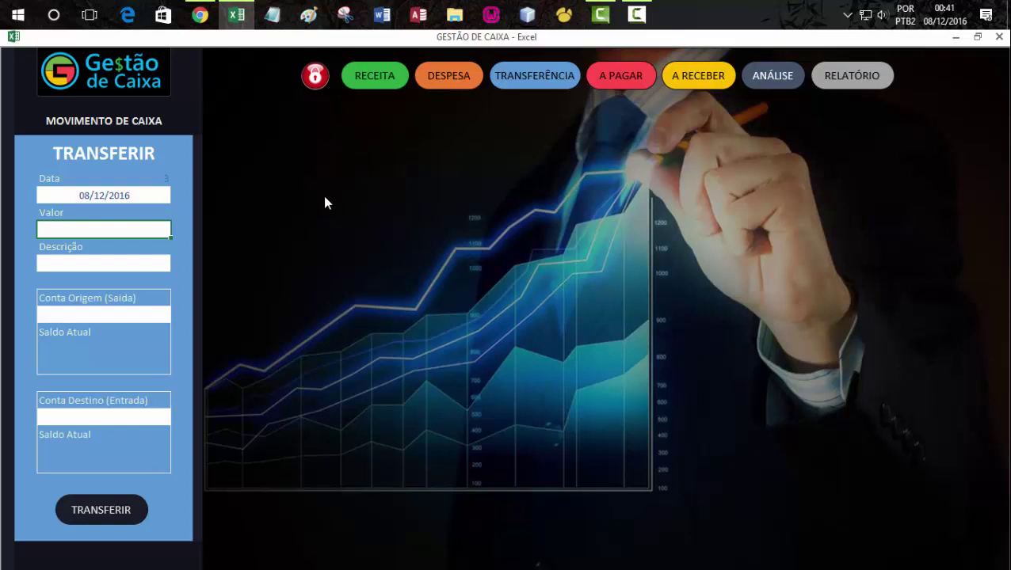
pyautogui.click(315, 80)
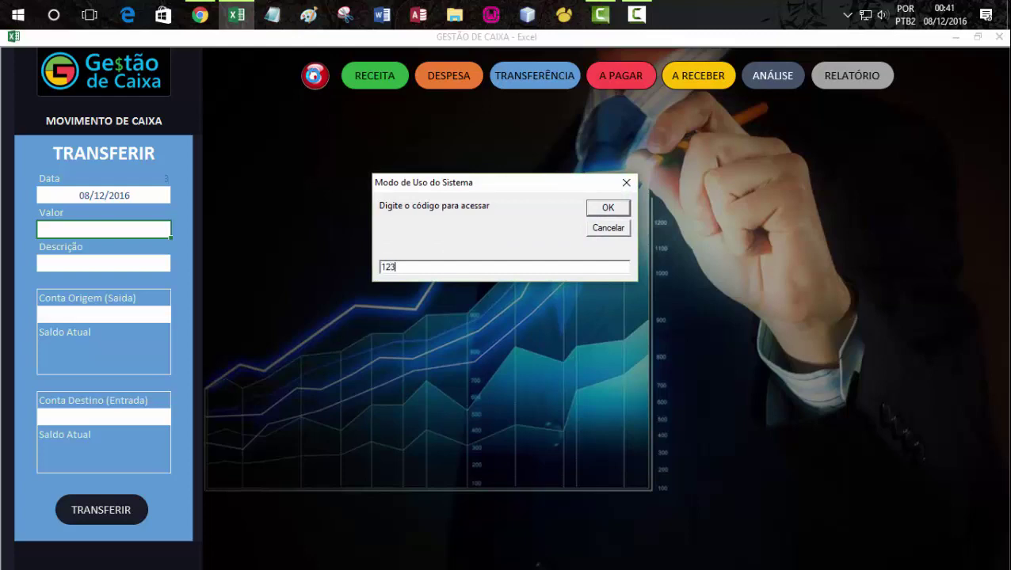
pyautogui.press('Return')
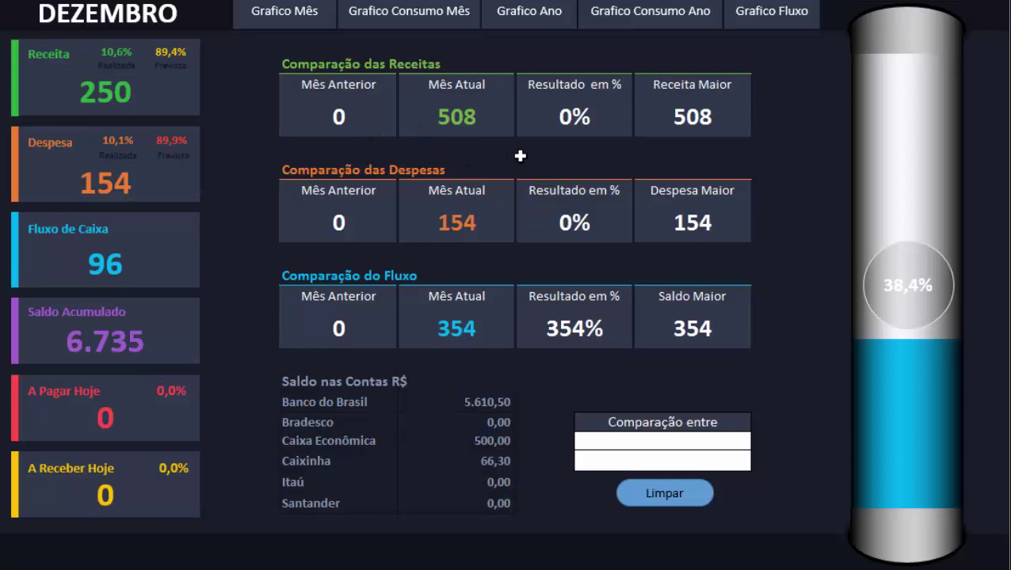
pyautogui.click(687, 444)
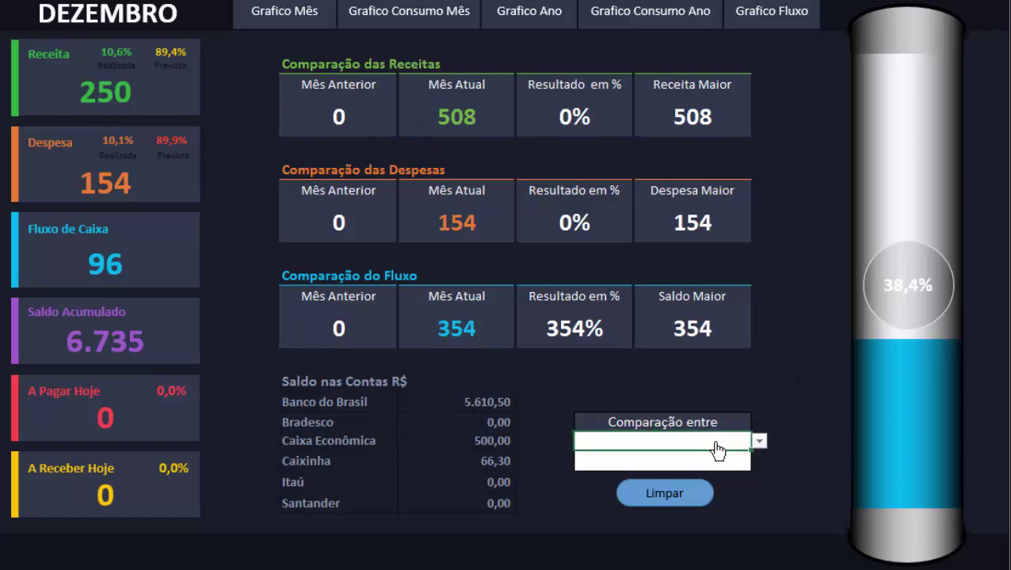
pyautogui.click(760, 442)
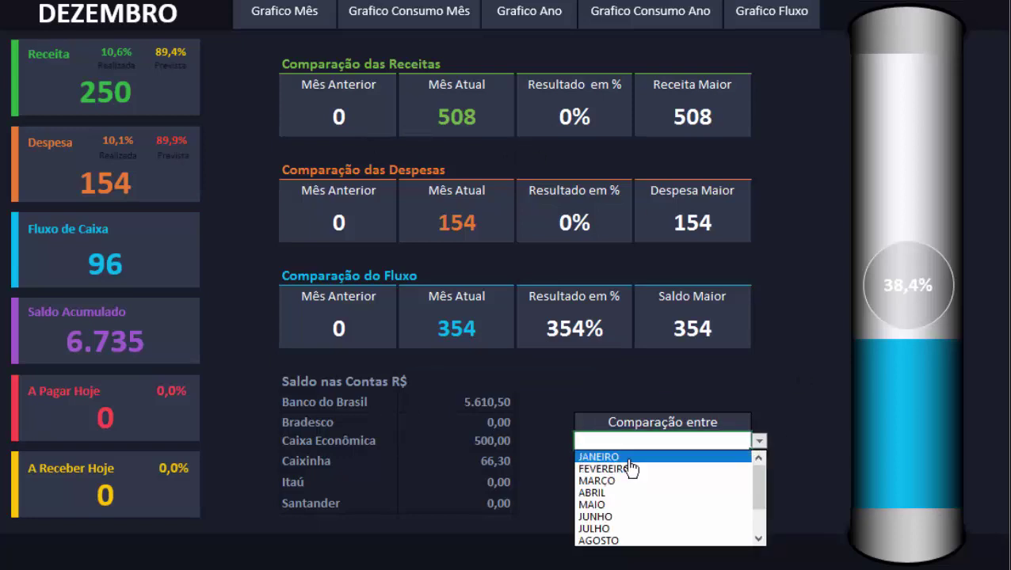
pyautogui.click(625, 493)
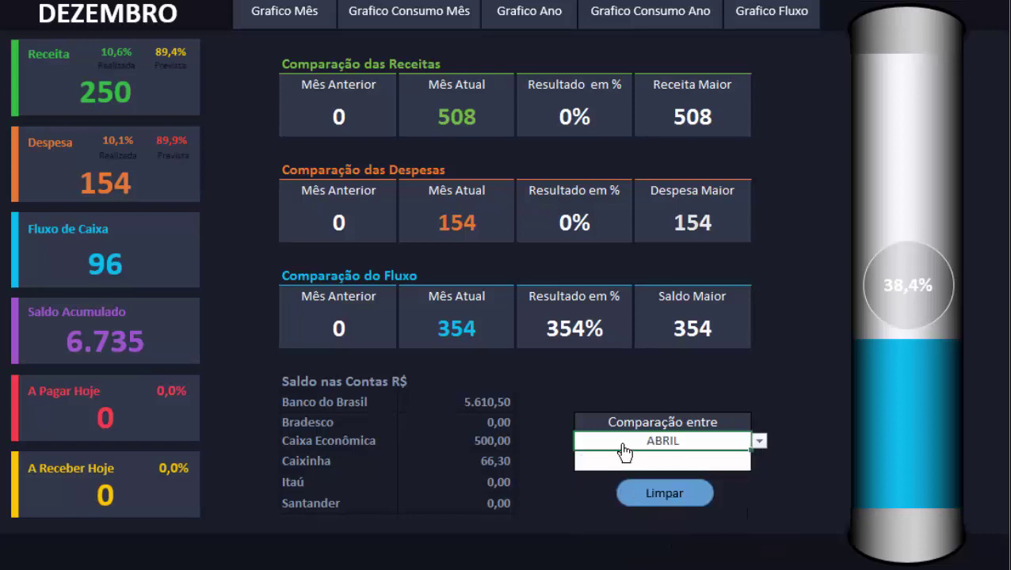
pyautogui.click(708, 460)
pyautogui.click(757, 465)
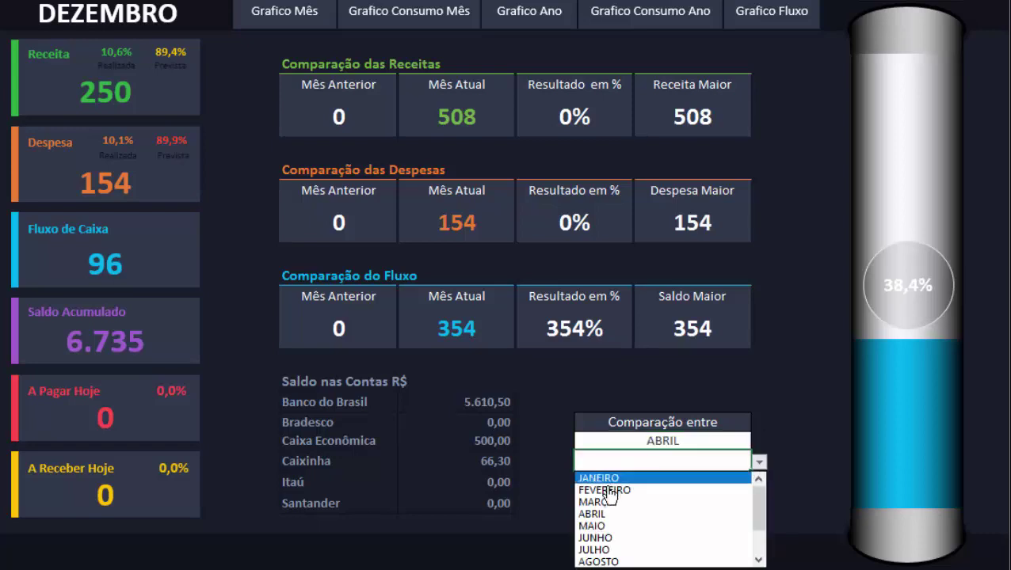
pyautogui.click(607, 526)
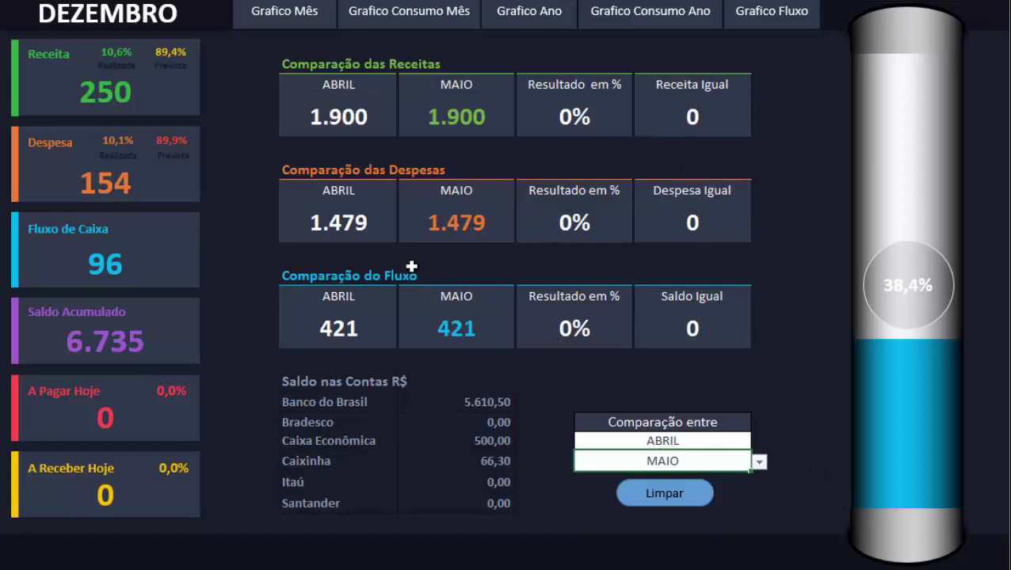
pyautogui.click(759, 461)
pyautogui.click(624, 548)
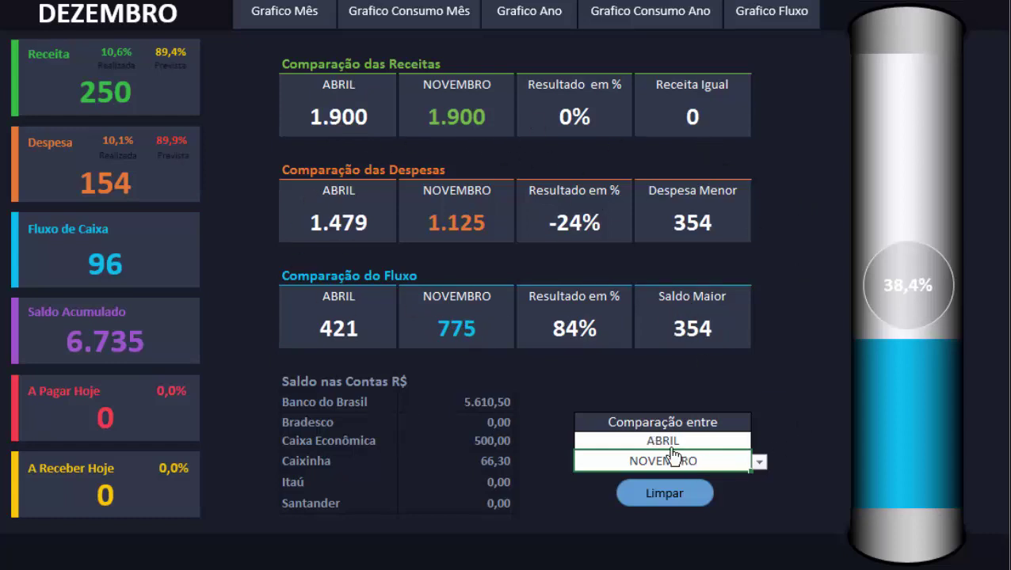
pyautogui.click(656, 495)
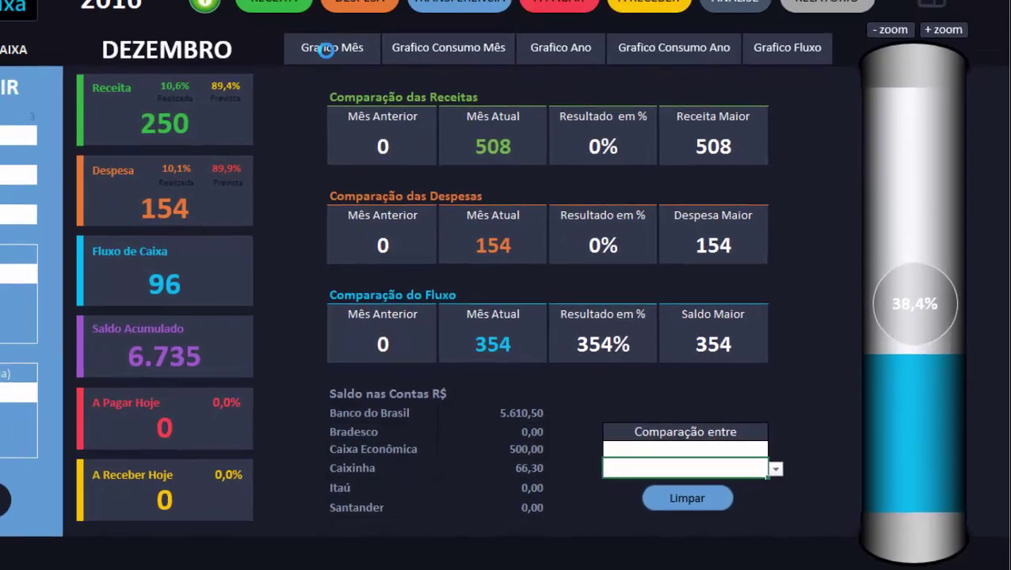
# Step: Show the December cash-flow chart, then step the dashboard back to SETEMBRO
pyautogui.click(374, 86)
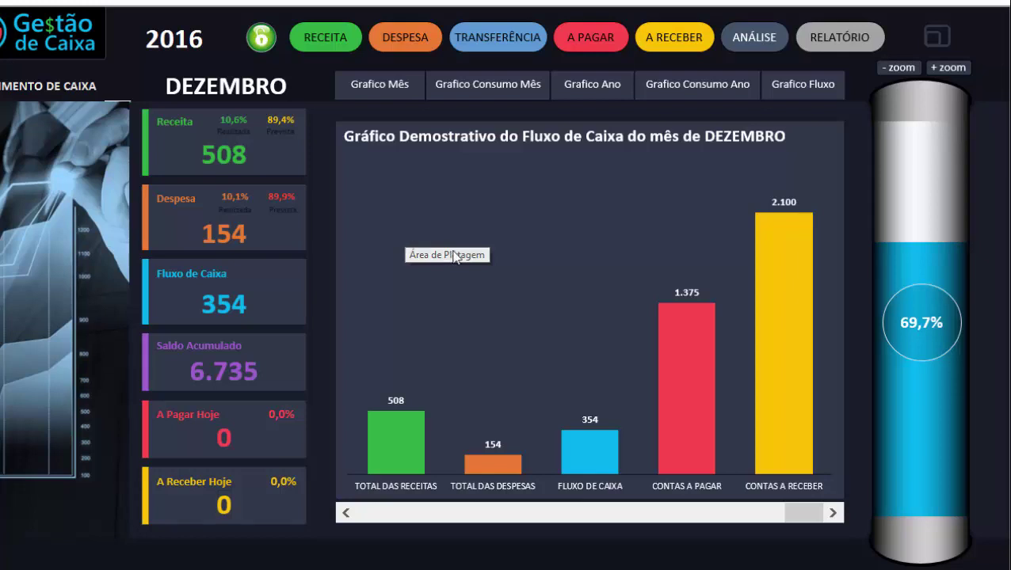
pyautogui.moveTo(773, 271)
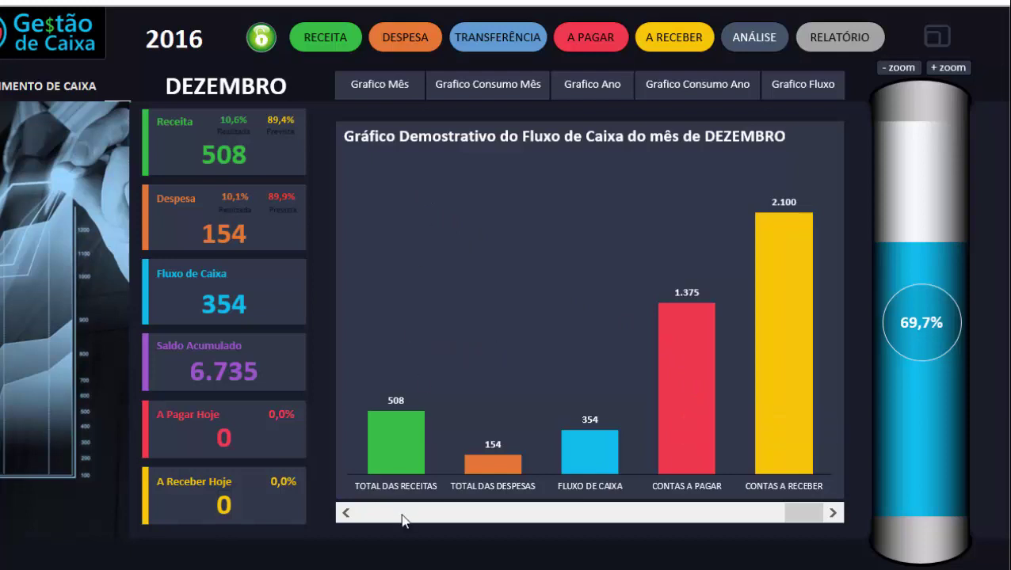
pyautogui.click(347, 513)
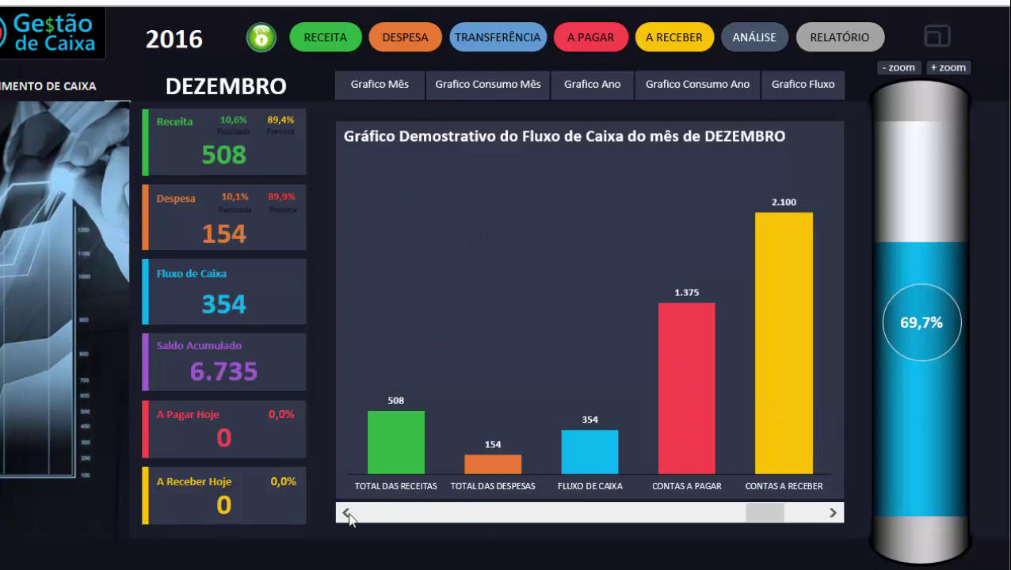
pyautogui.click(347, 514)
pyautogui.click(347, 513)
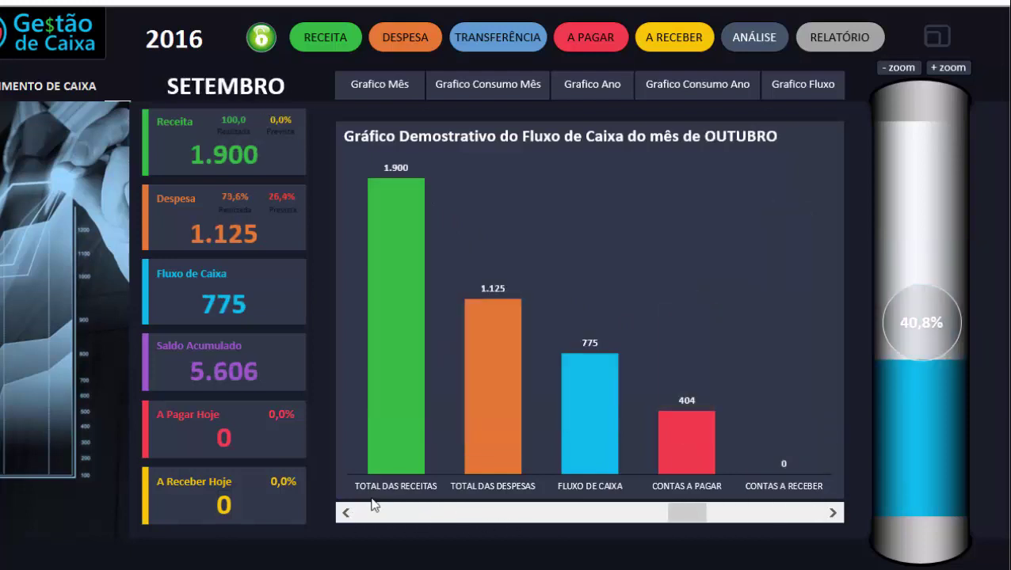
# Step: View the monthly consumption, 2016 annual, annual consumption and cash-flow line charts
pyautogui.click(496, 95)
pyautogui.click(599, 89)
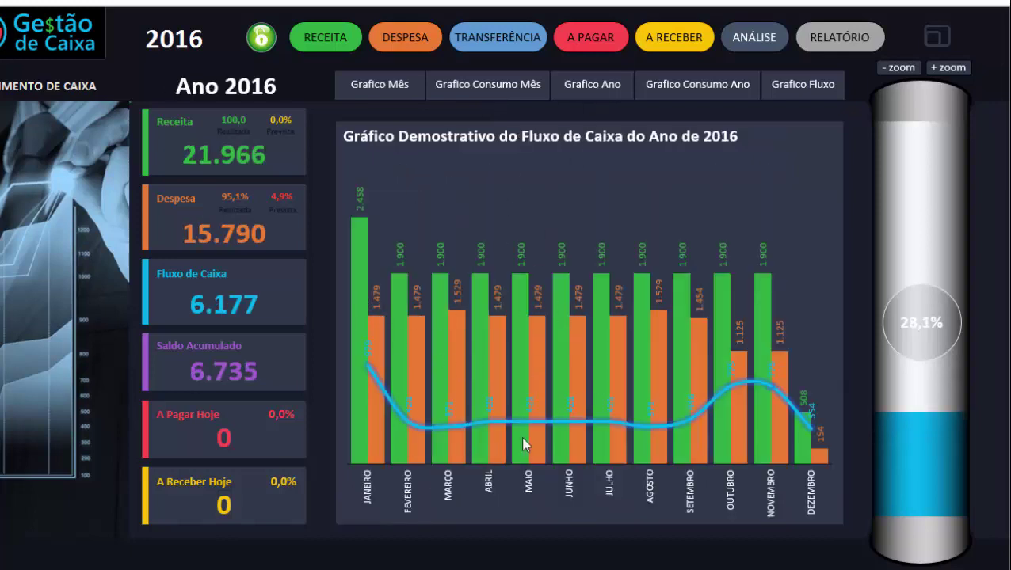
pyautogui.click(691, 96)
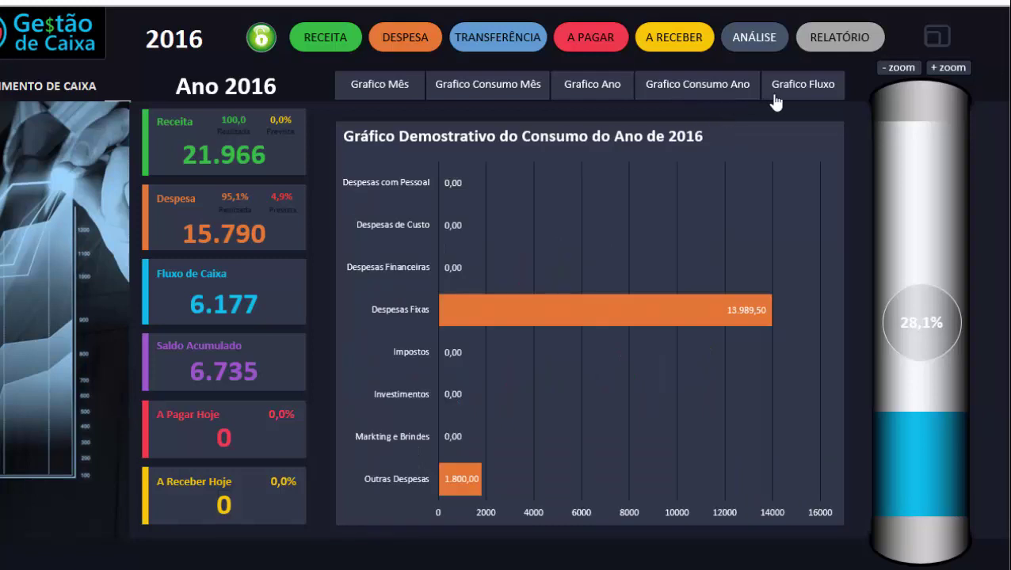
pyautogui.click(798, 97)
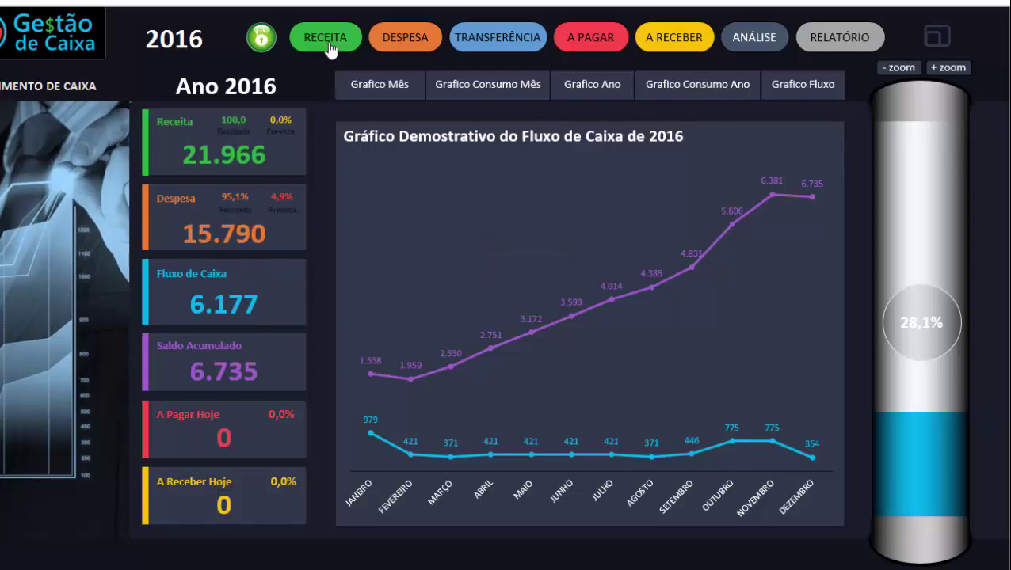
# Step: Start a new expense with Status Previsto, due 01/01/2016, category Despesas Fixas
pyautogui.click(420, 41)
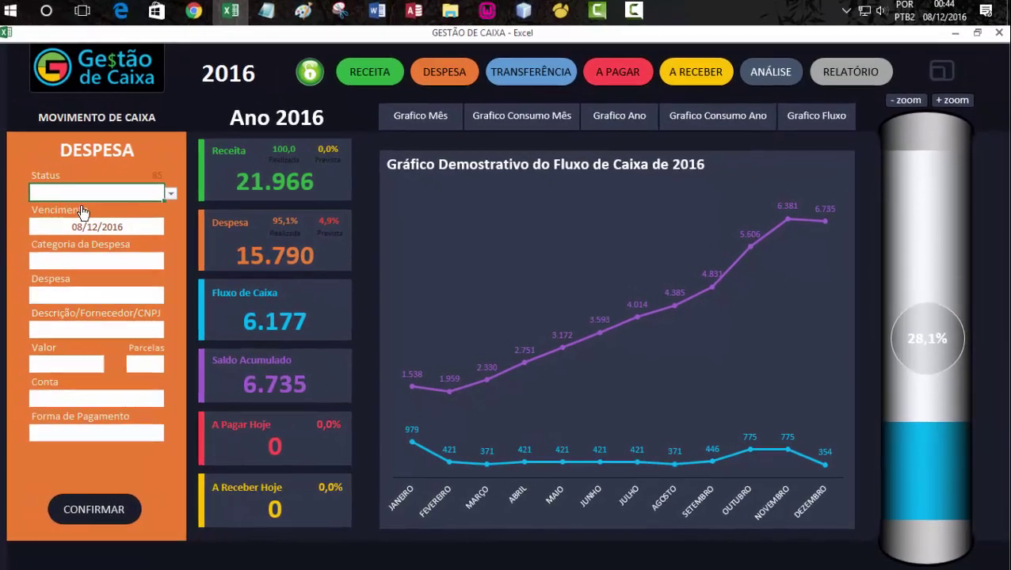
pyautogui.click(176, 196)
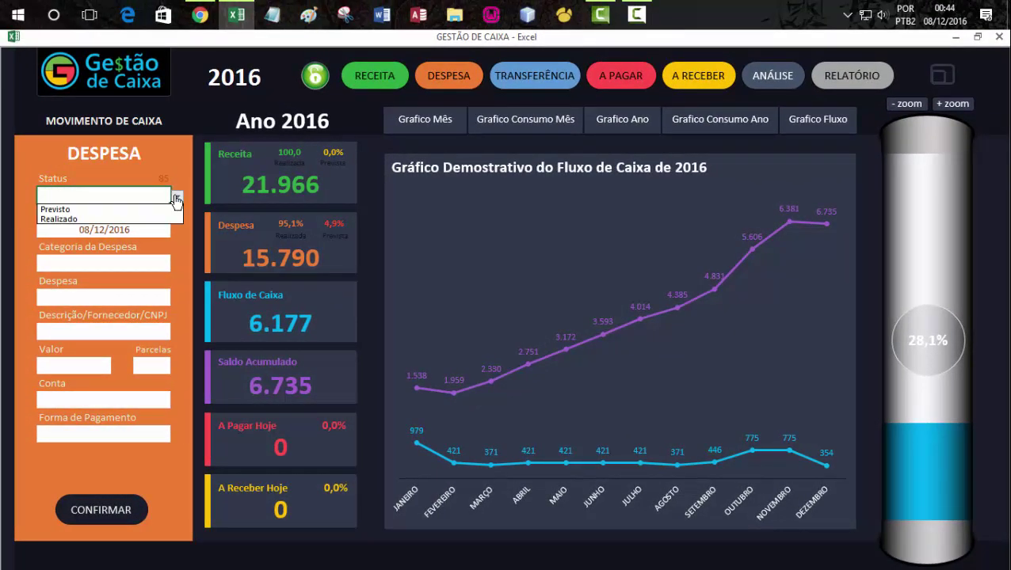
pyautogui.click(71, 199)
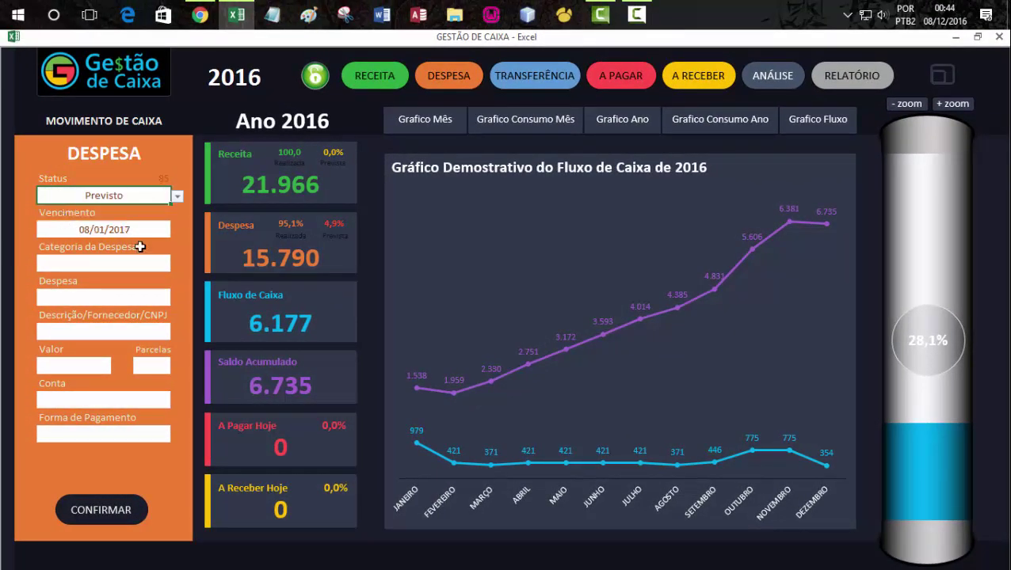
pyautogui.click(86, 228)
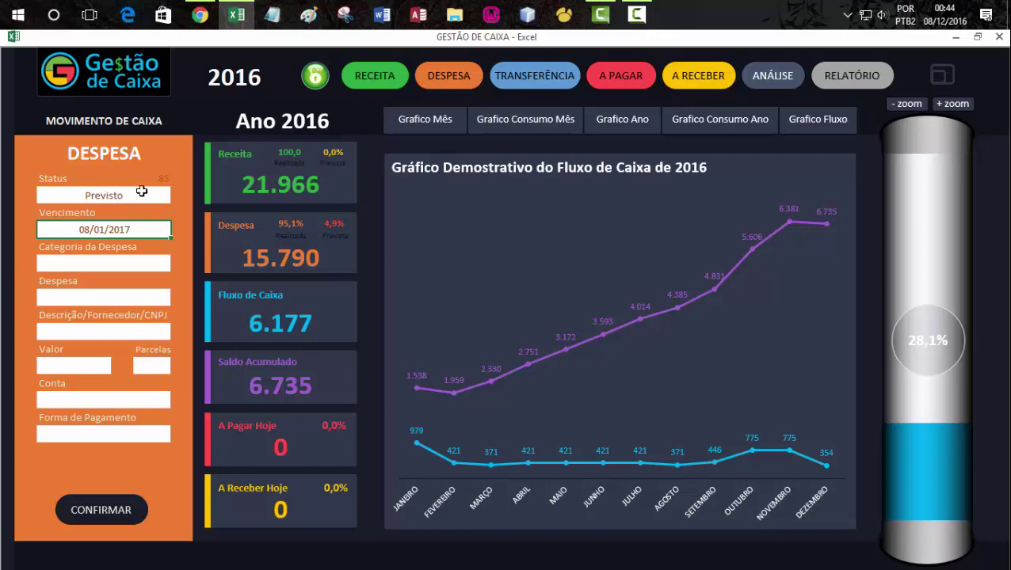
pyautogui.write('1')
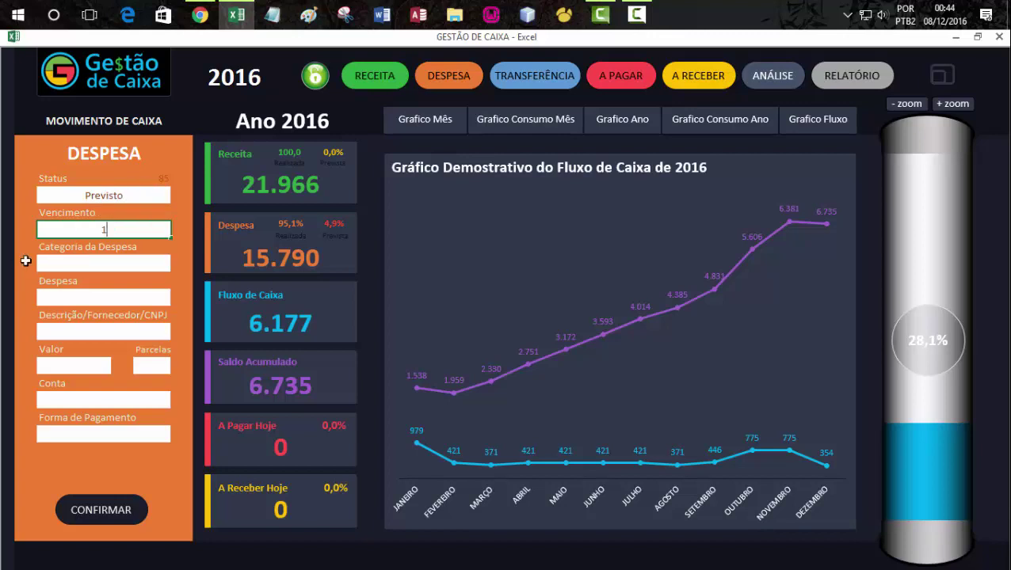
pyautogui.write('/16')
pyautogui.click(55, 262)
pyautogui.click(177, 265)
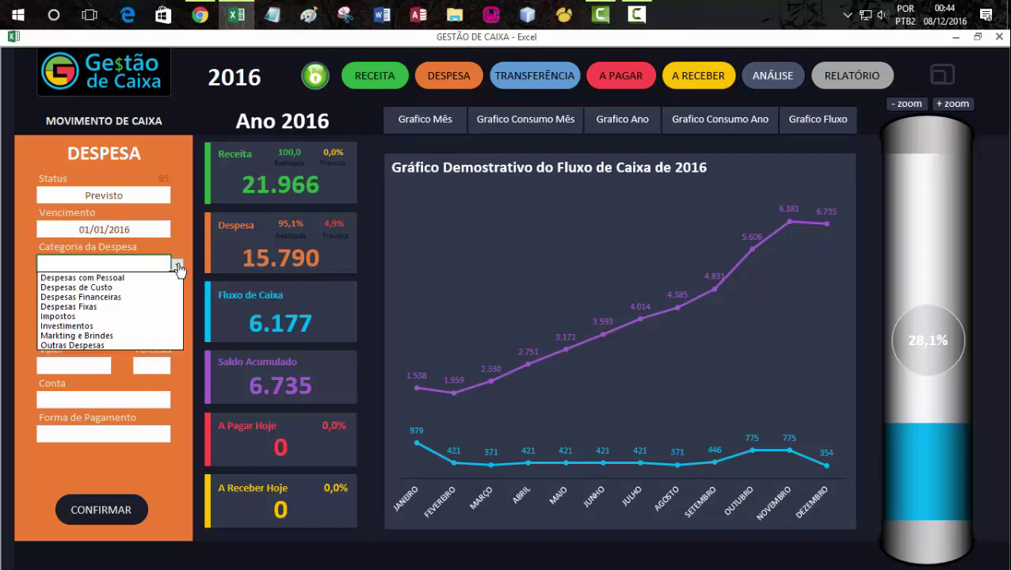
pyautogui.click(103, 307)
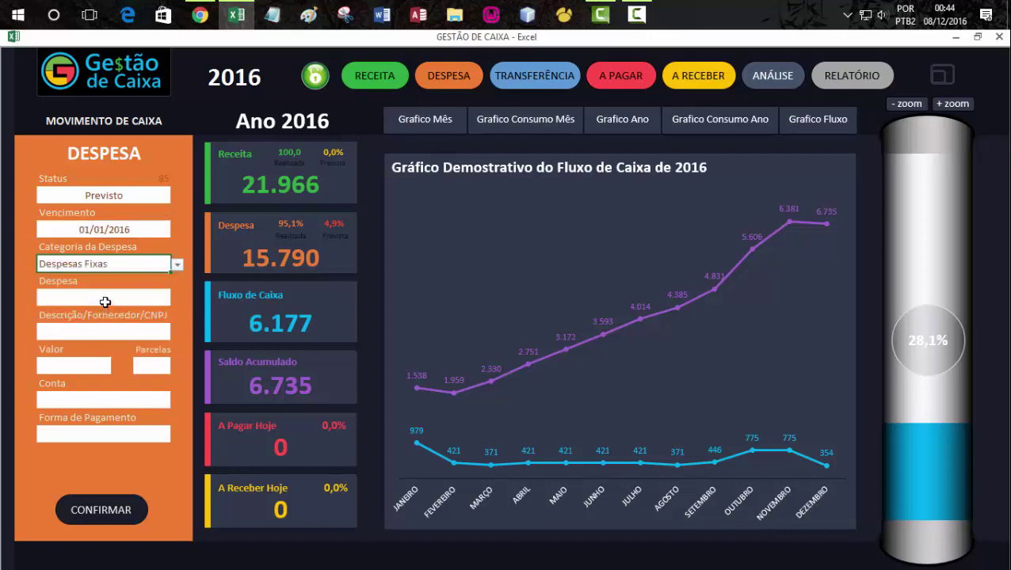
# Step: Choose Contador, enter the supplier/CNPJ description, value R$ 880,00 and 12 instalments
pyautogui.click(106, 302)
pyautogui.click(177, 299)
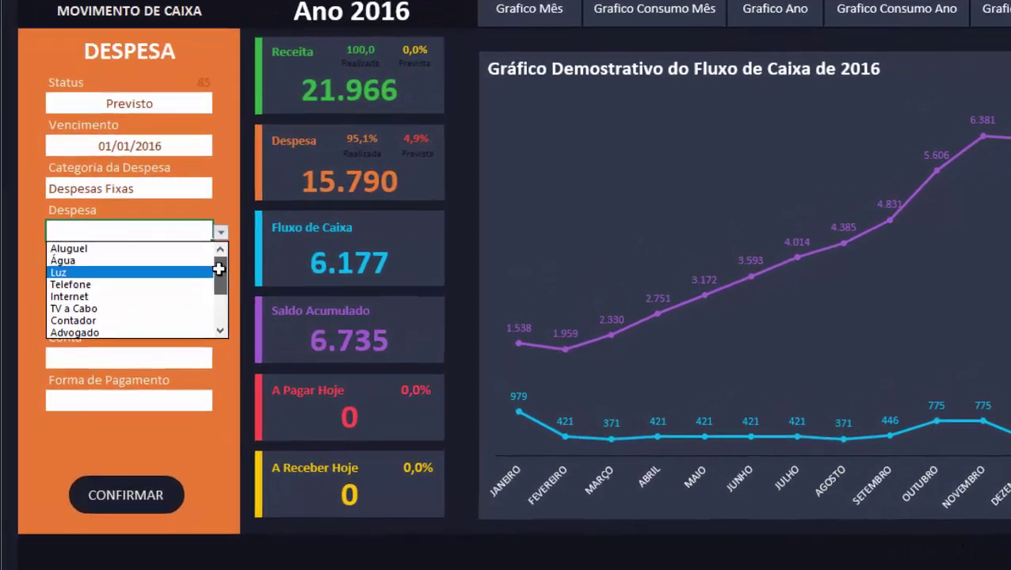
pyautogui.moveTo(177, 328); pyautogui.dragTo(178, 358)
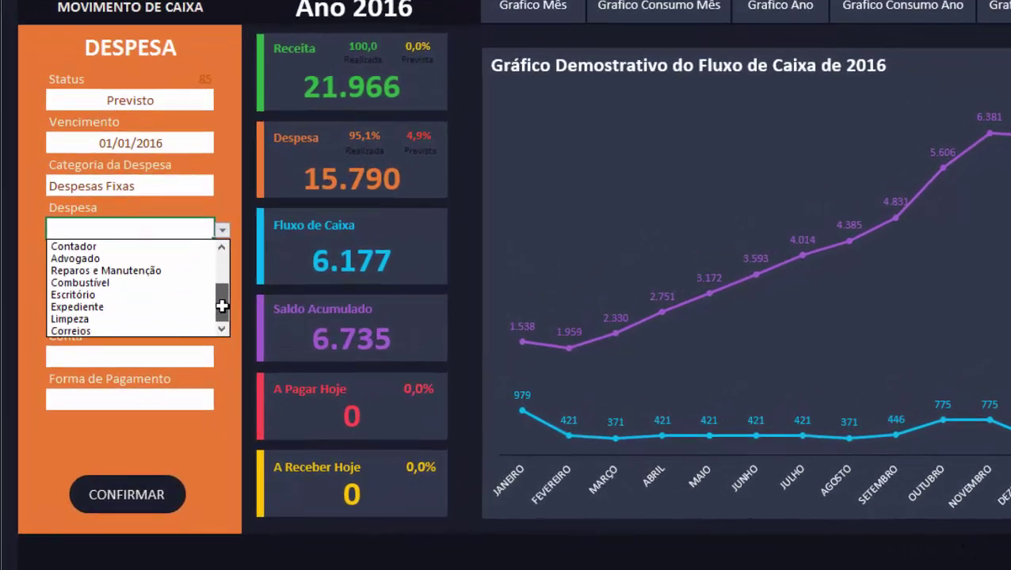
pyautogui.click(113, 250)
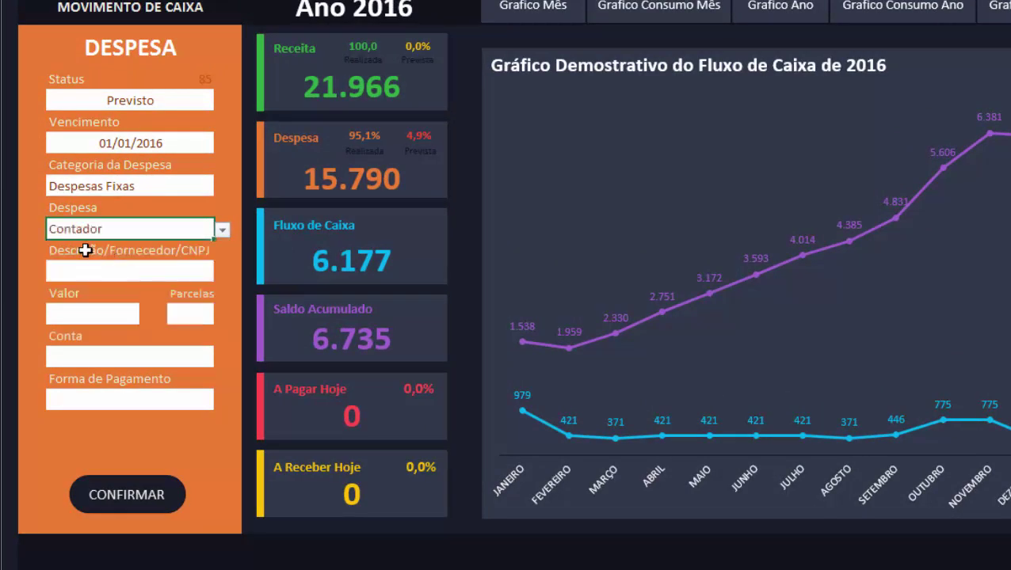
pyautogui.click(120, 271)
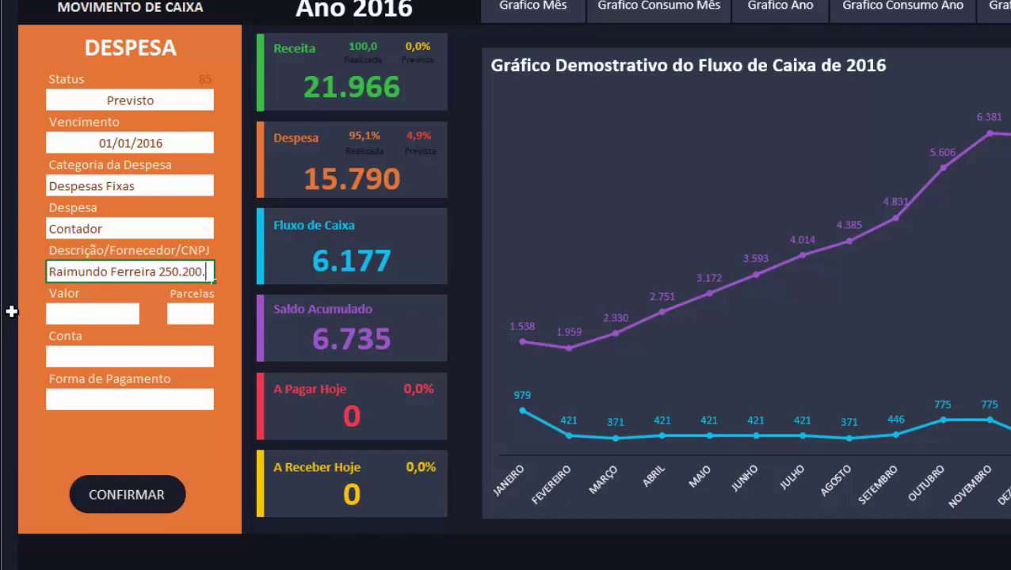
pyautogui.write('800-')
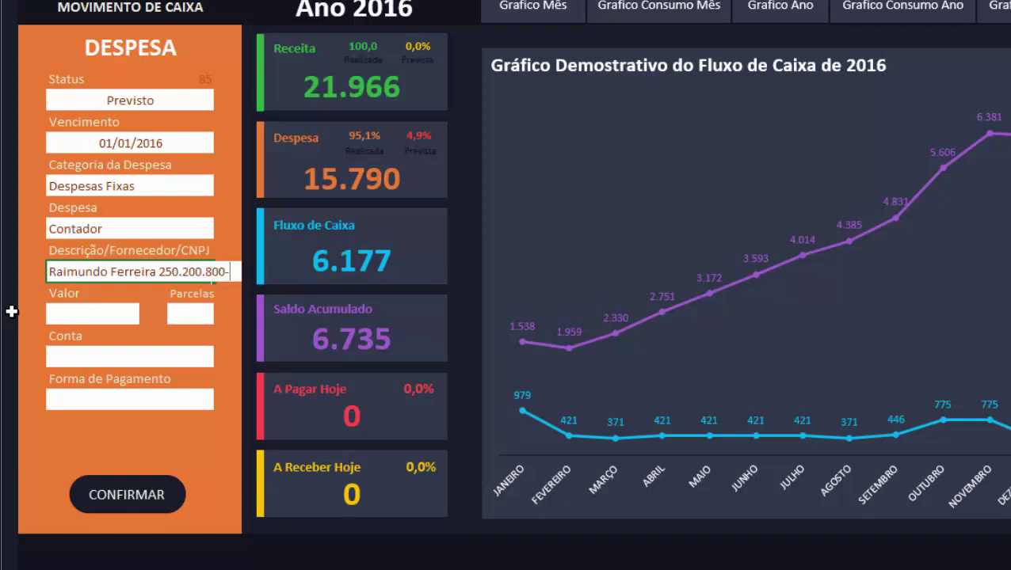
pyautogui.write('66')
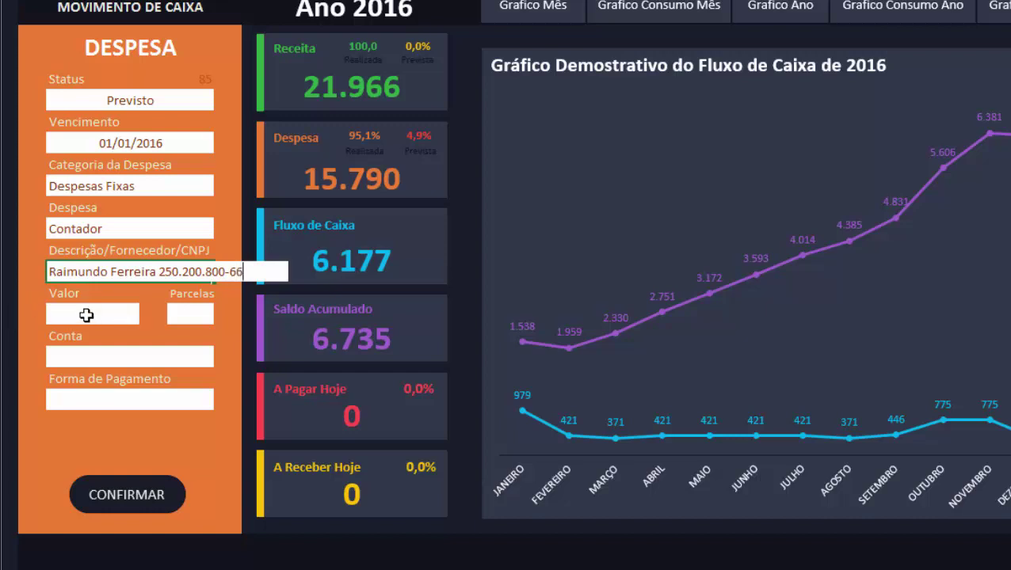
pyautogui.click(86, 315)
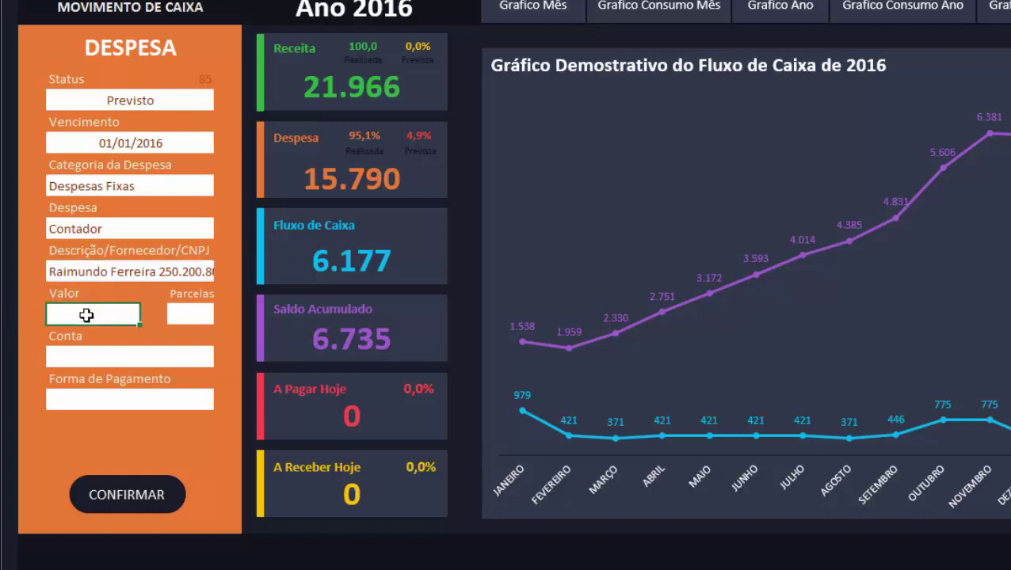
pyautogui.click(101, 267)
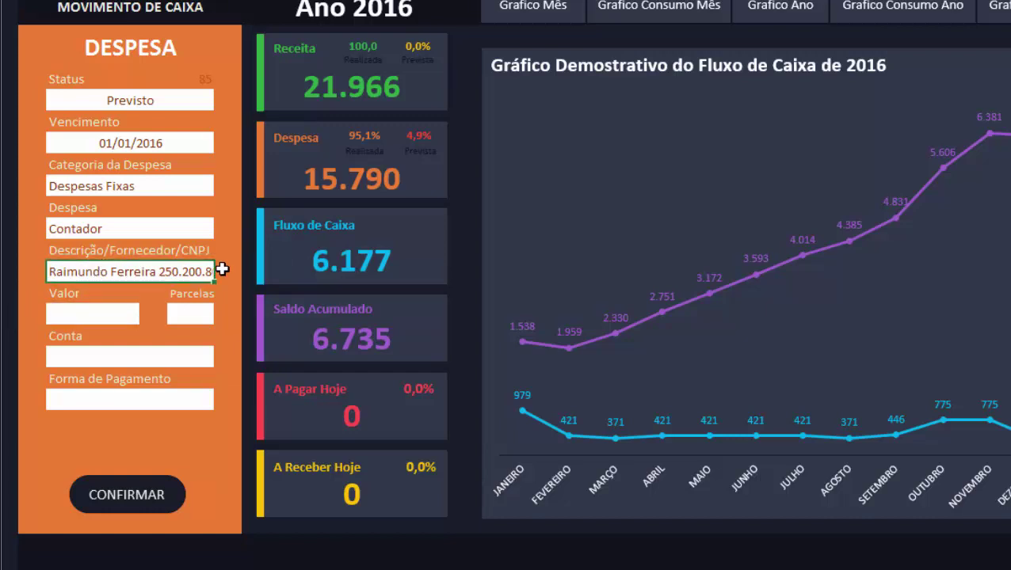
pyautogui.click(94, 313)
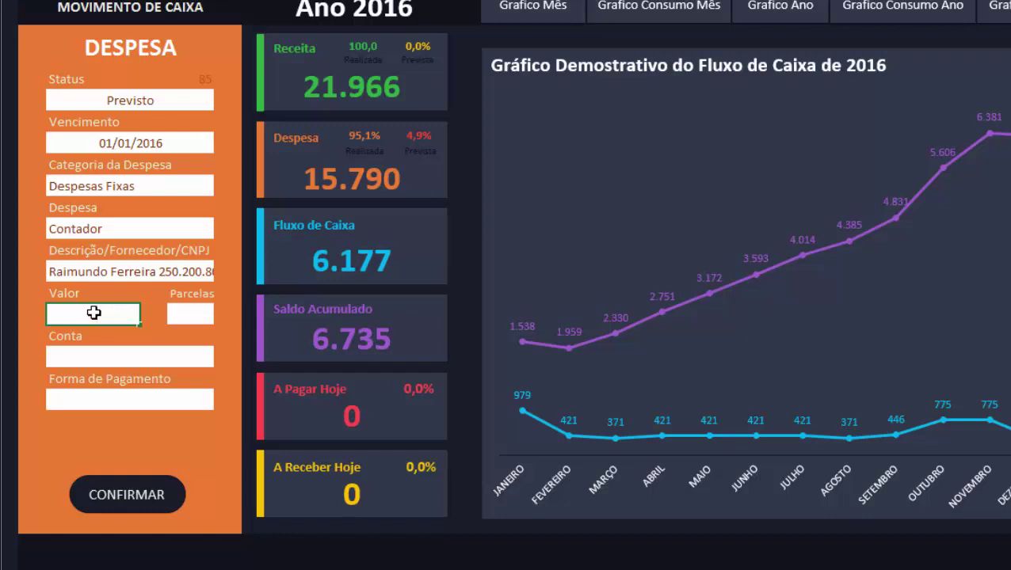
pyautogui.write('80')
pyautogui.click(199, 313)
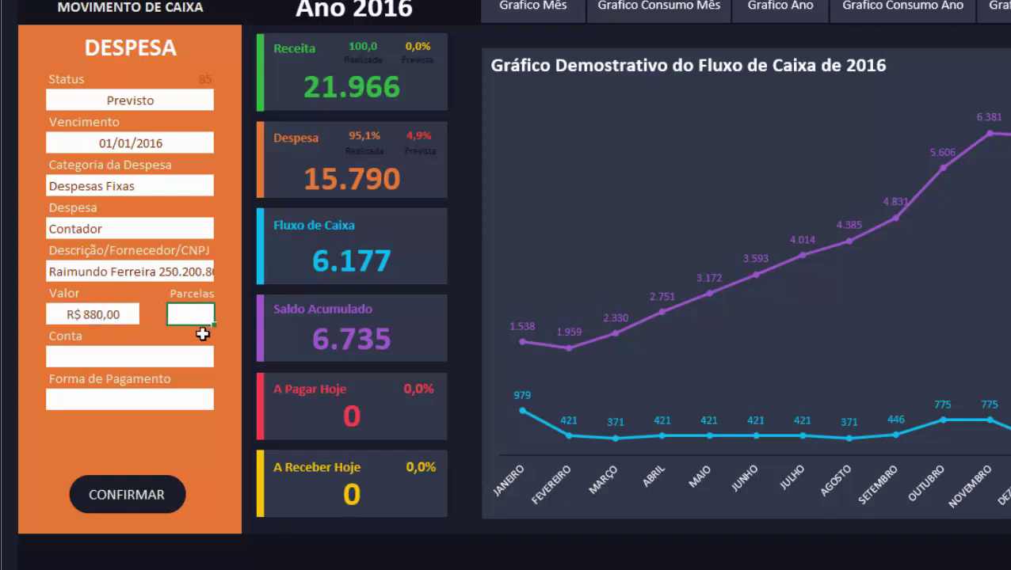
pyautogui.write('12')
pyautogui.click(91, 360)
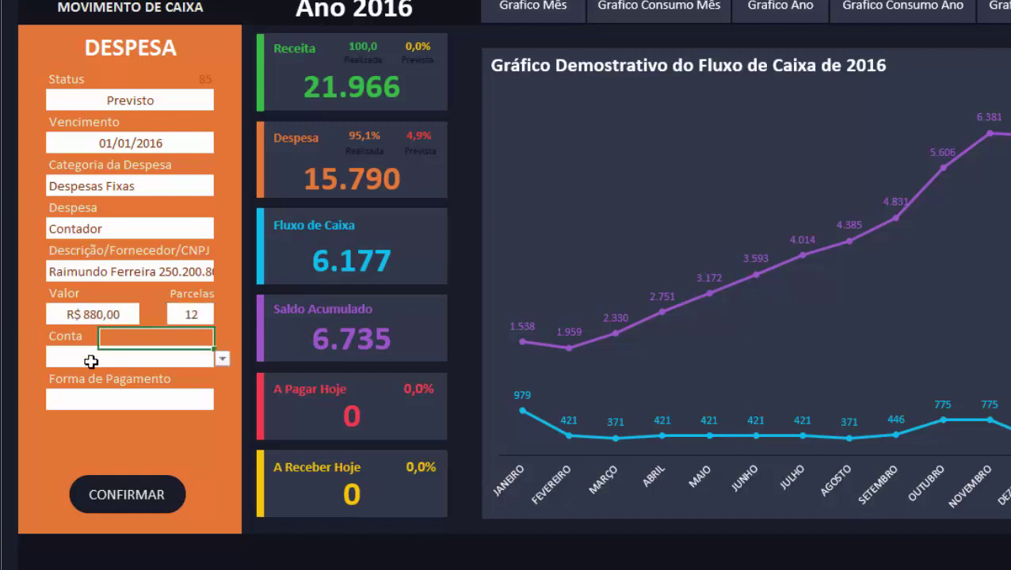
# Step: Set account Banco do Brasil and payment Pagamento On line, then confirm the expense
pyautogui.click(223, 359)
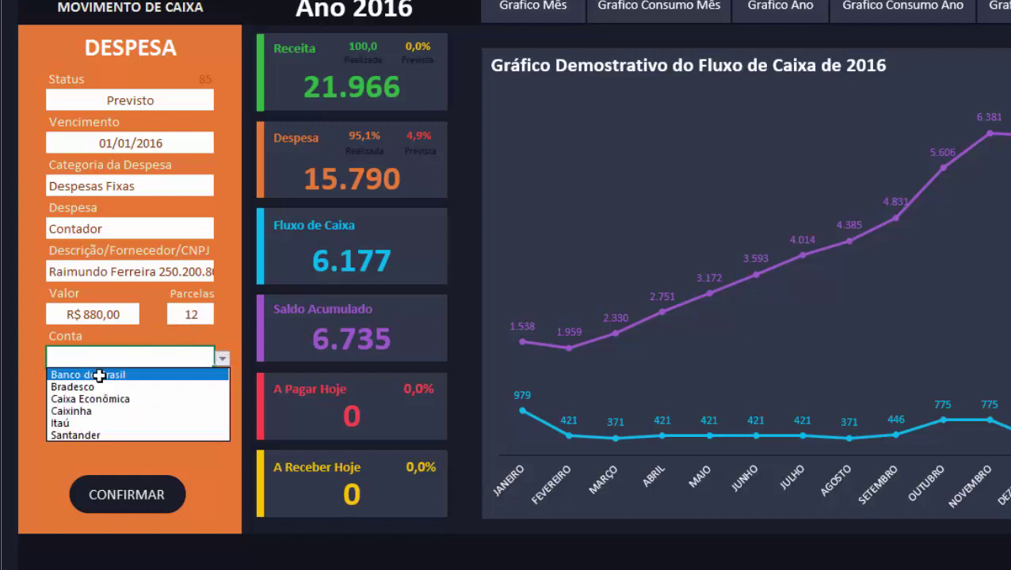
pyautogui.click(99, 375)
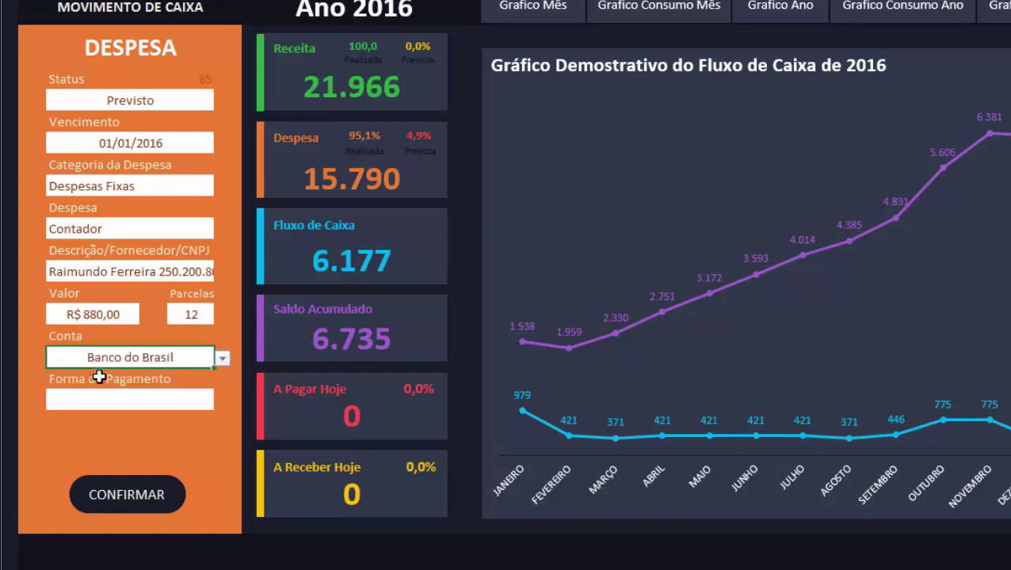
pyautogui.click(186, 400)
pyautogui.click(222, 403)
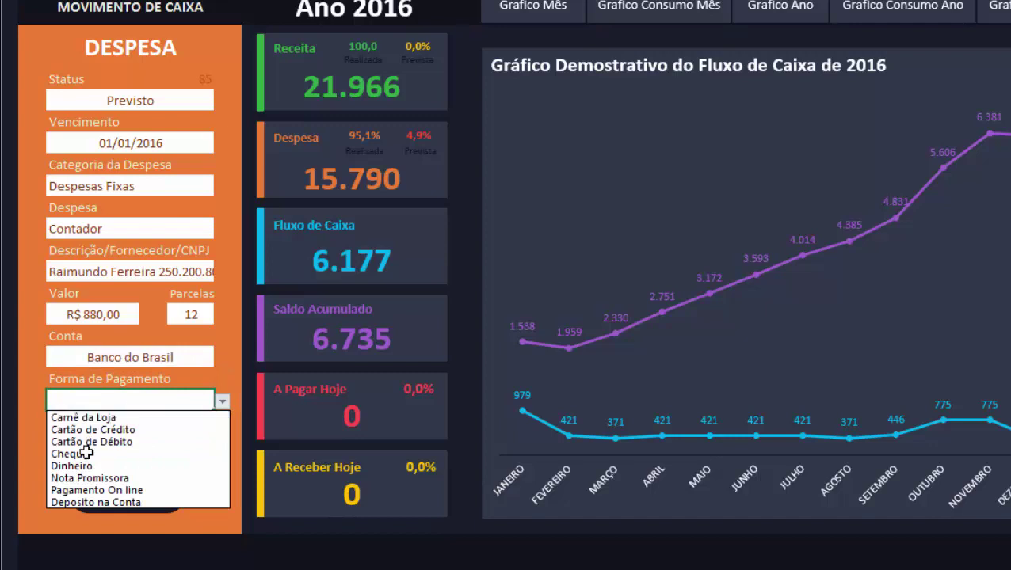
pyautogui.click(135, 489)
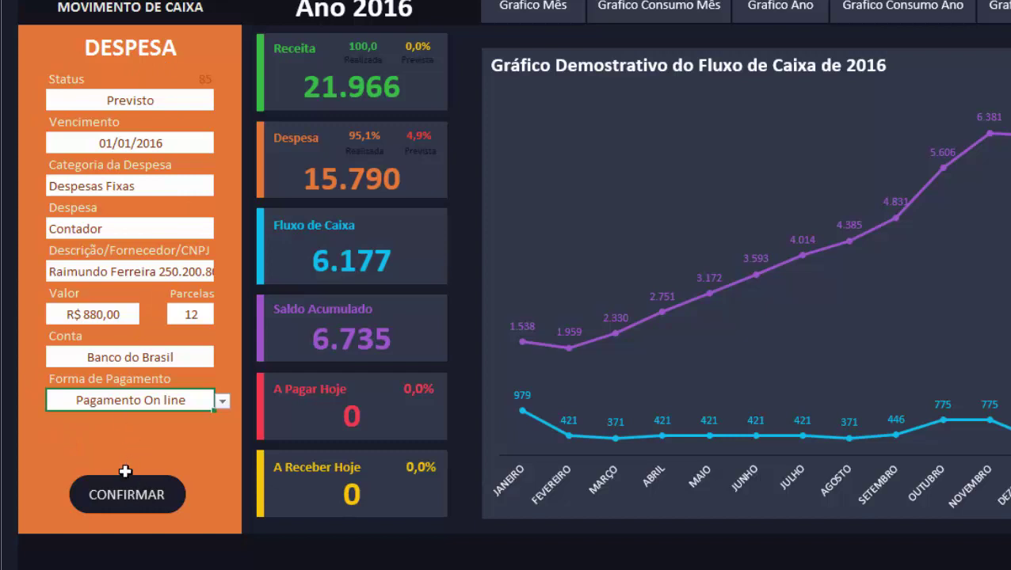
pyautogui.click(119, 497)
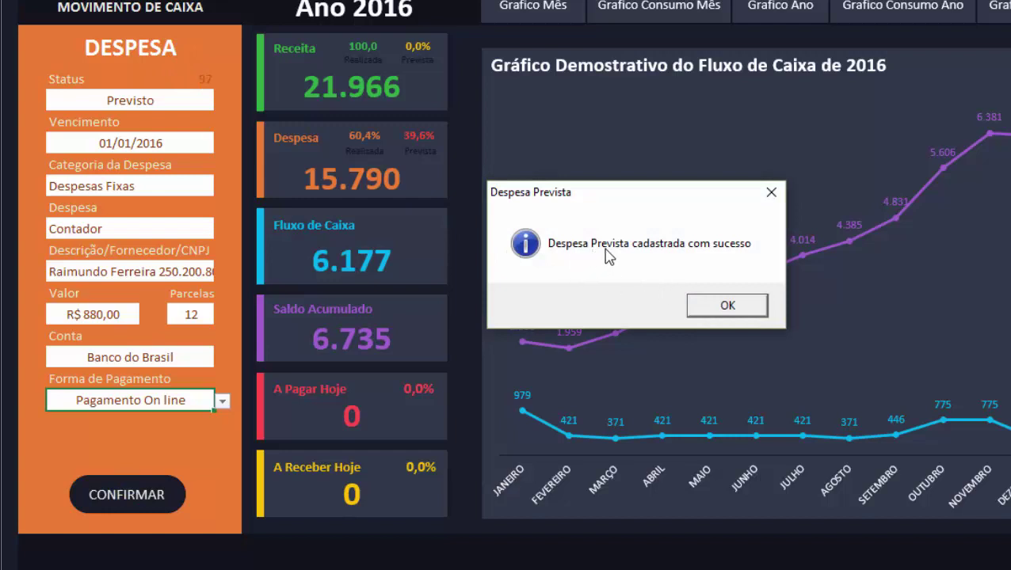
pyautogui.click(728, 305)
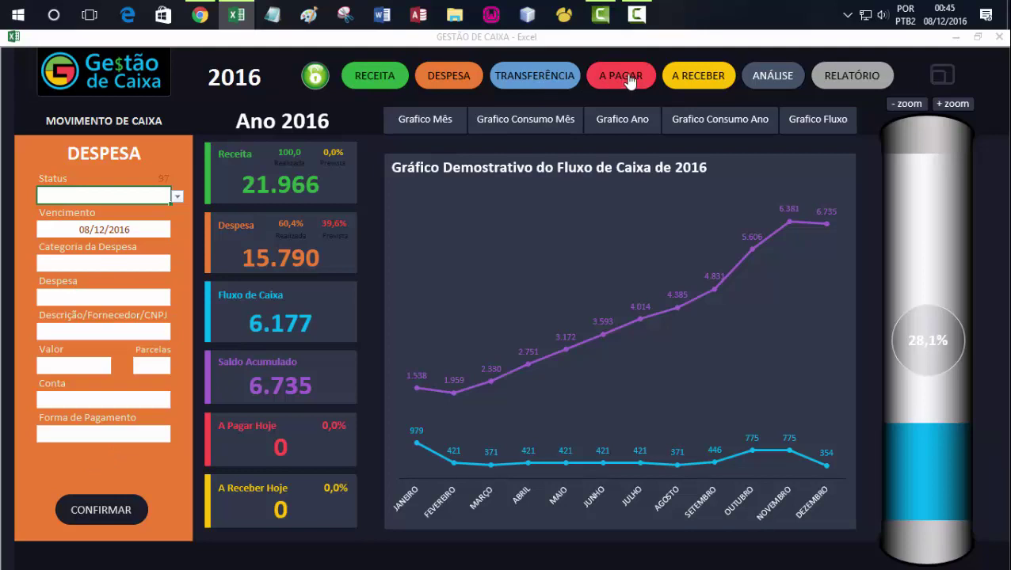
pyautogui.click(630, 81)
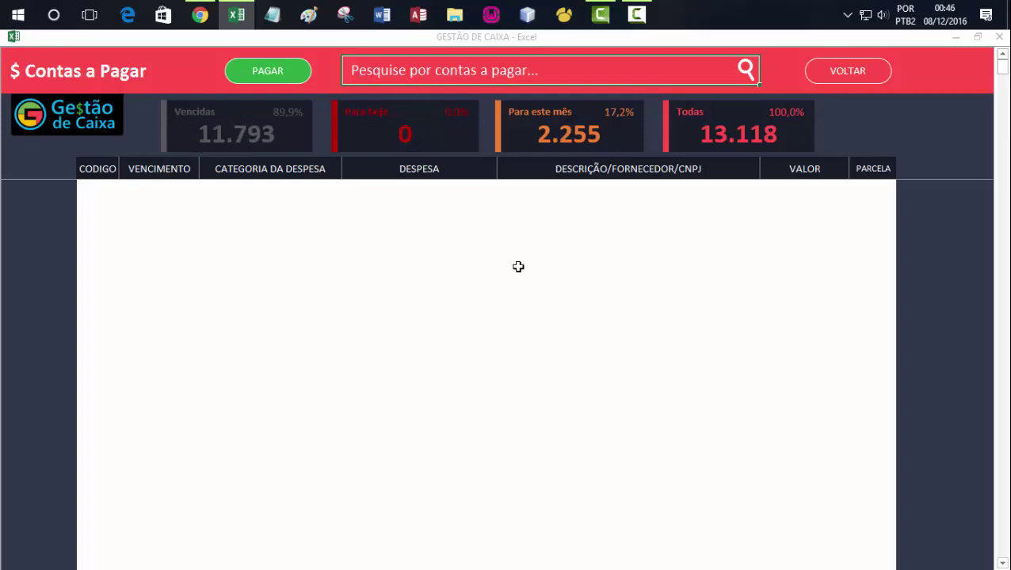
pyautogui.write('vencidas')
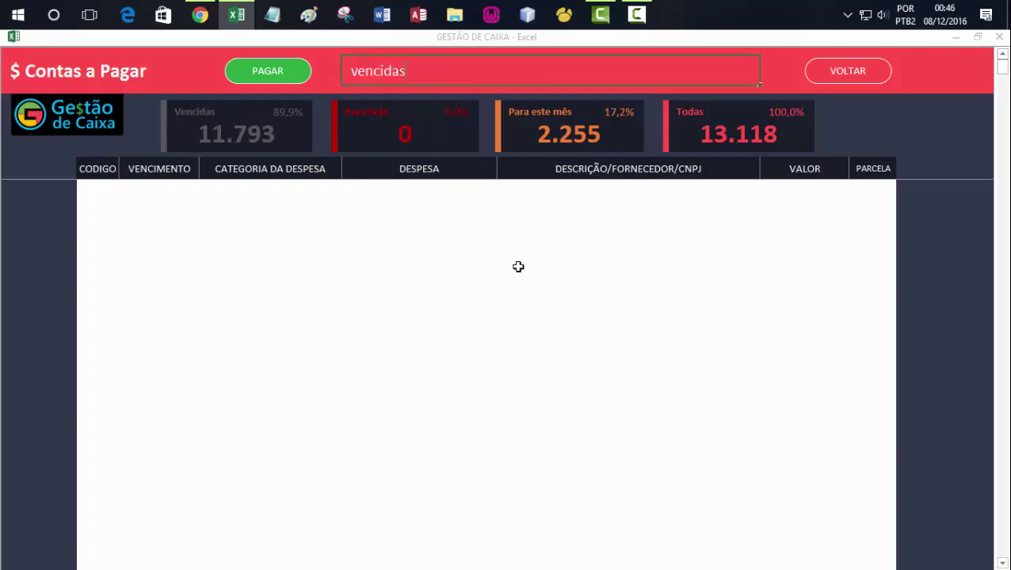
pyautogui.press('Return')
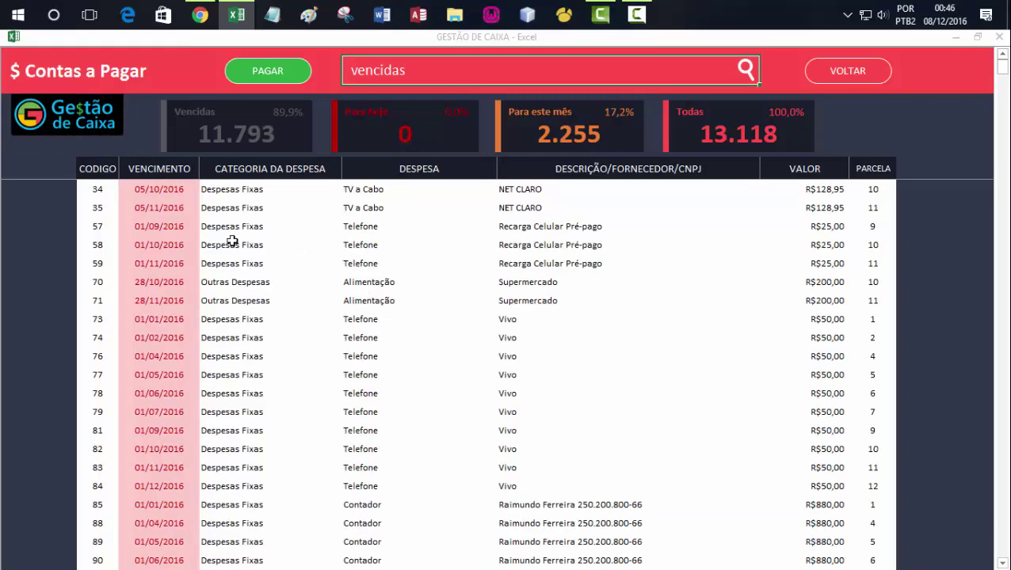
pyautogui.scroll(-4, 228, 273)
pyautogui.scroll(-4, 269, 309)
pyautogui.scroll(4, 302, 333)
pyautogui.scroll(4, 302, 333)
pyautogui.write('raimundo')
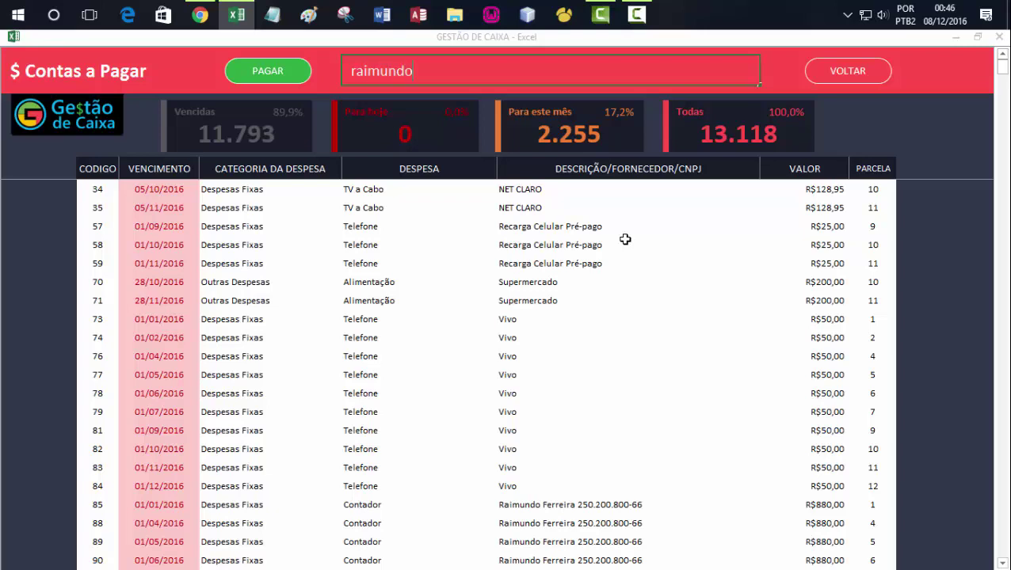
pyautogui.press('Return')
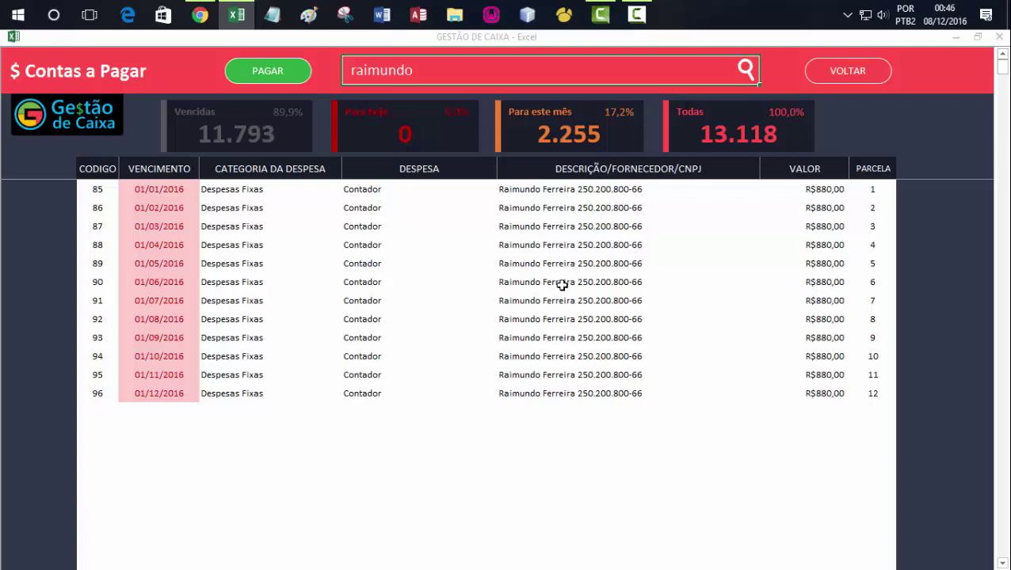
pyautogui.click(562, 285)
pyautogui.write('800')
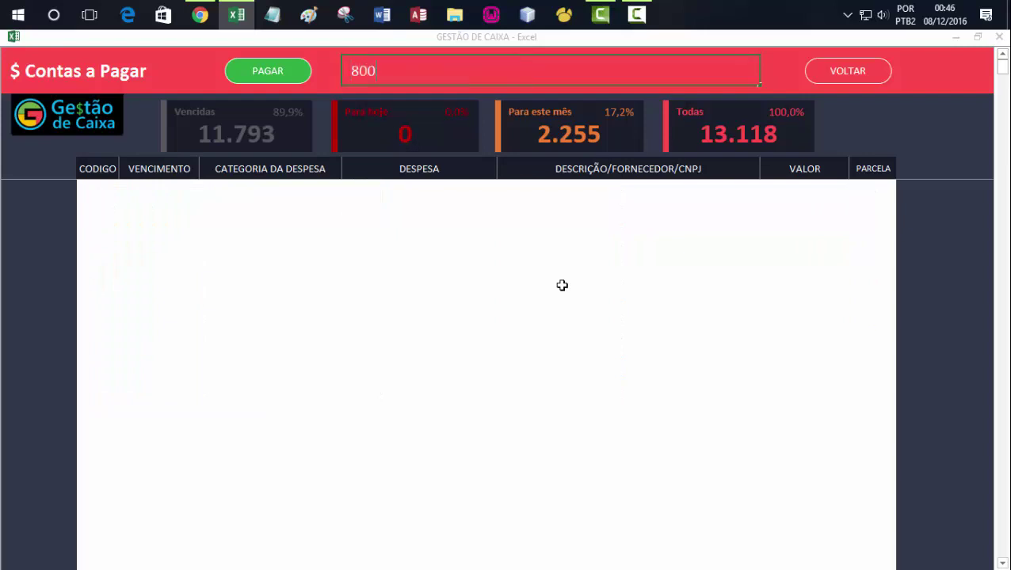
pyautogui.press('Return')
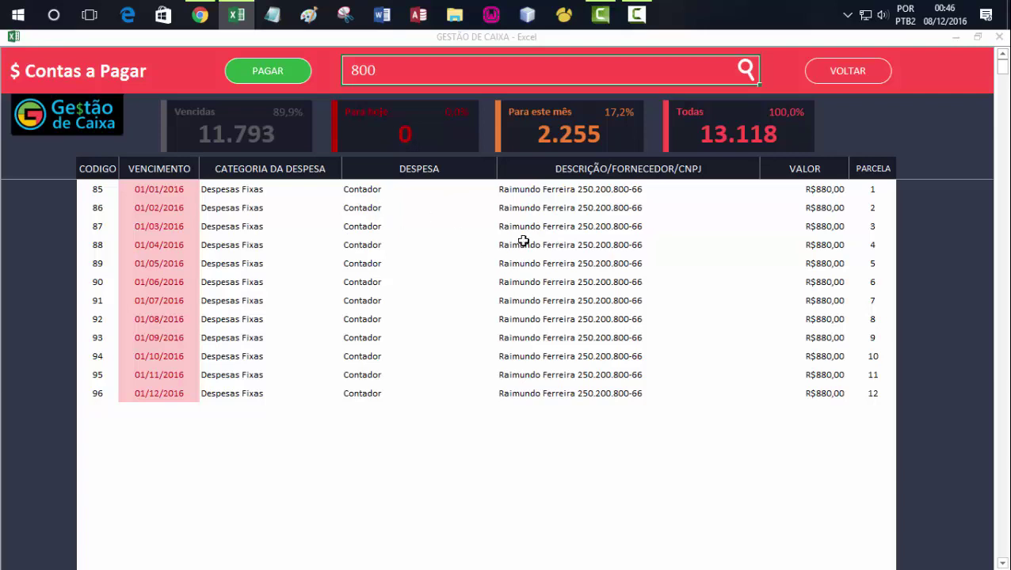
pyautogui.press('BackSpace')
pyautogui.press('BackSpace')
pyautogui.press('BackSpace')
pyautogui.write('contador')
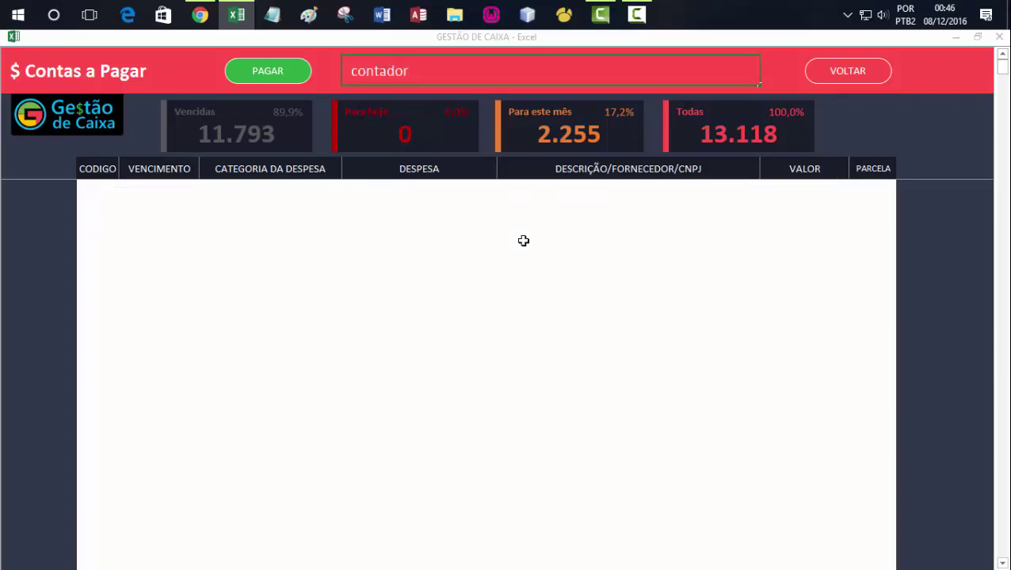
pyautogui.press('Return')
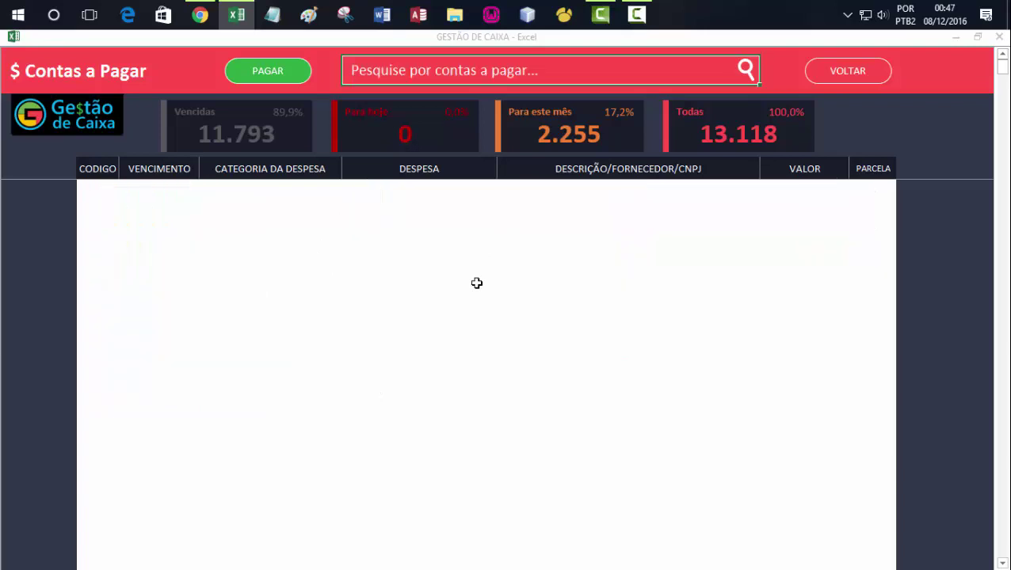
# Step: Filter Contas a Pagar to 01/05/2016 and select the Telefone and Contador bills
pyautogui.write('1/5/16')
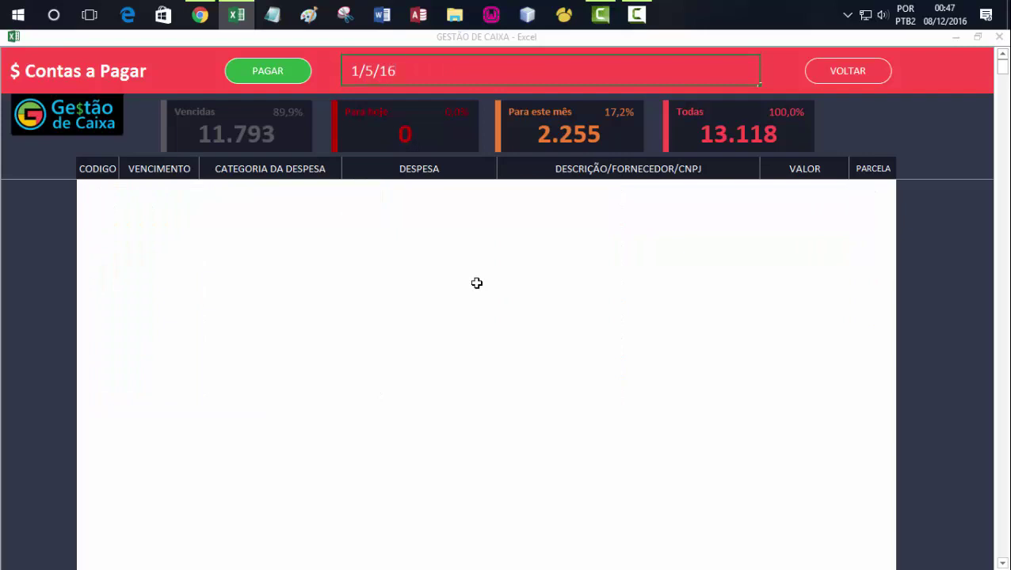
pyautogui.press('Return')
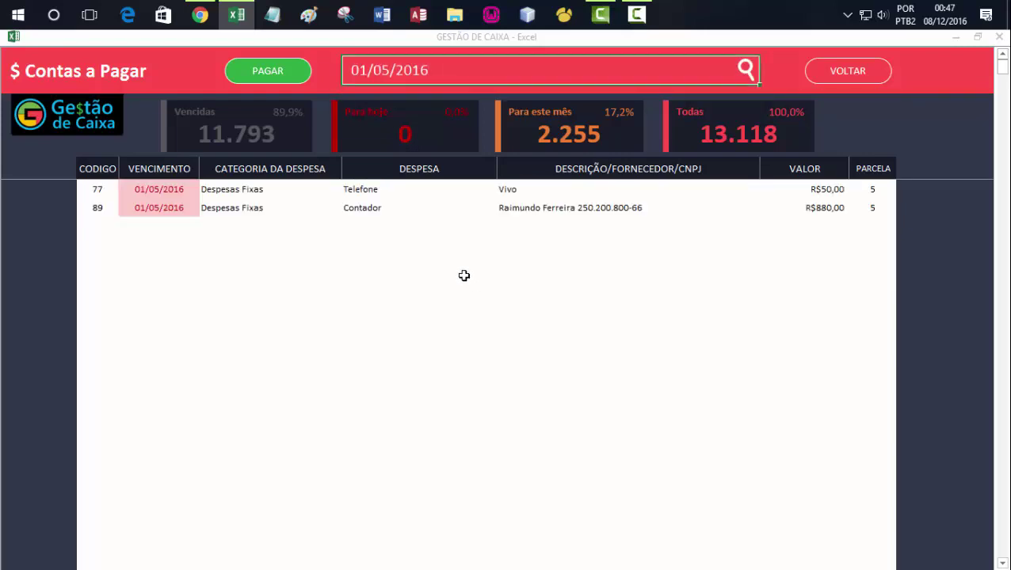
pyautogui.click(501, 191)
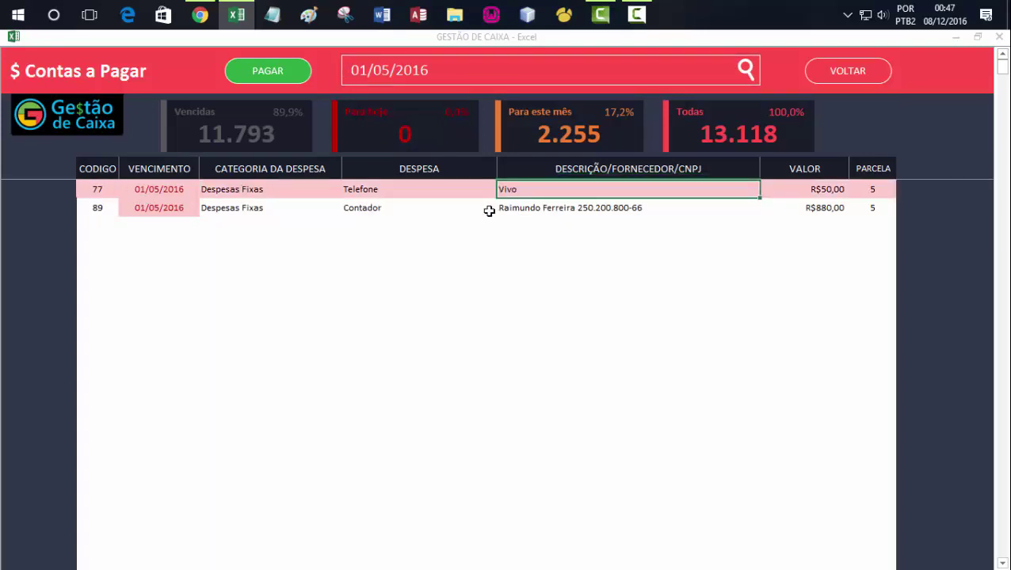
pyautogui.click(352, 210)
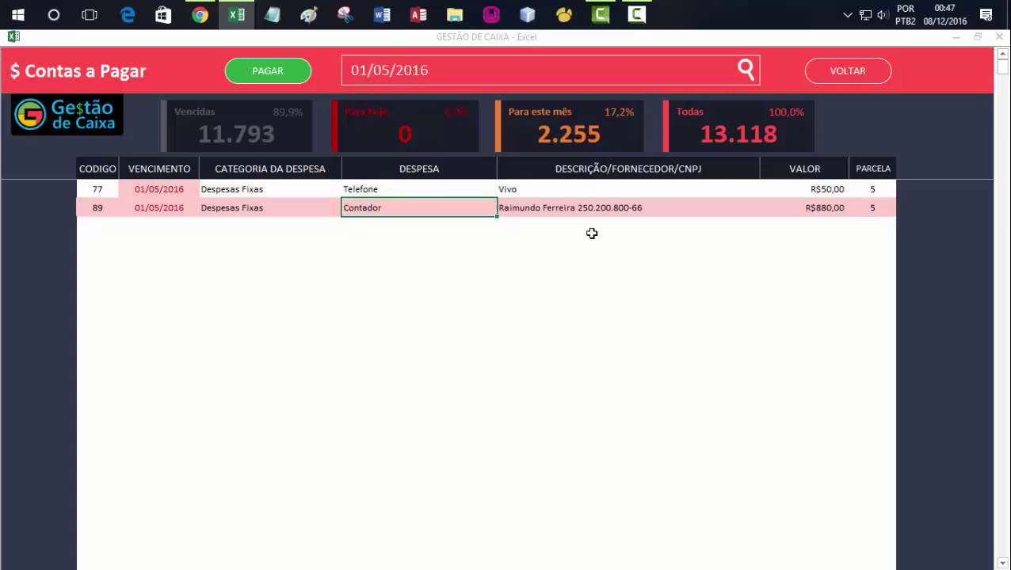
pyautogui.click(500, 73)
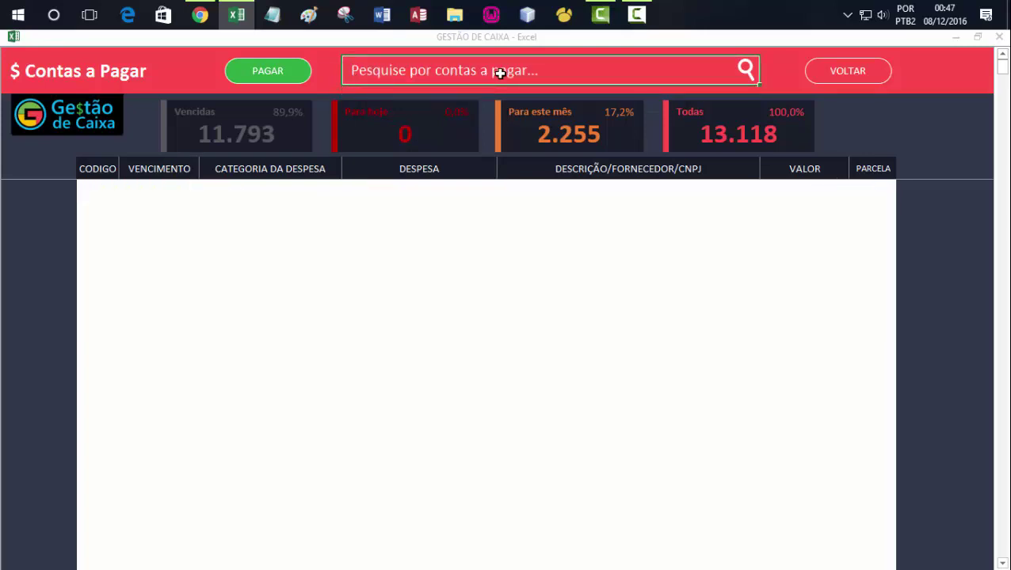
# Step: Search the bills for abril, then dez, then abril again
pyautogui.write('abril')
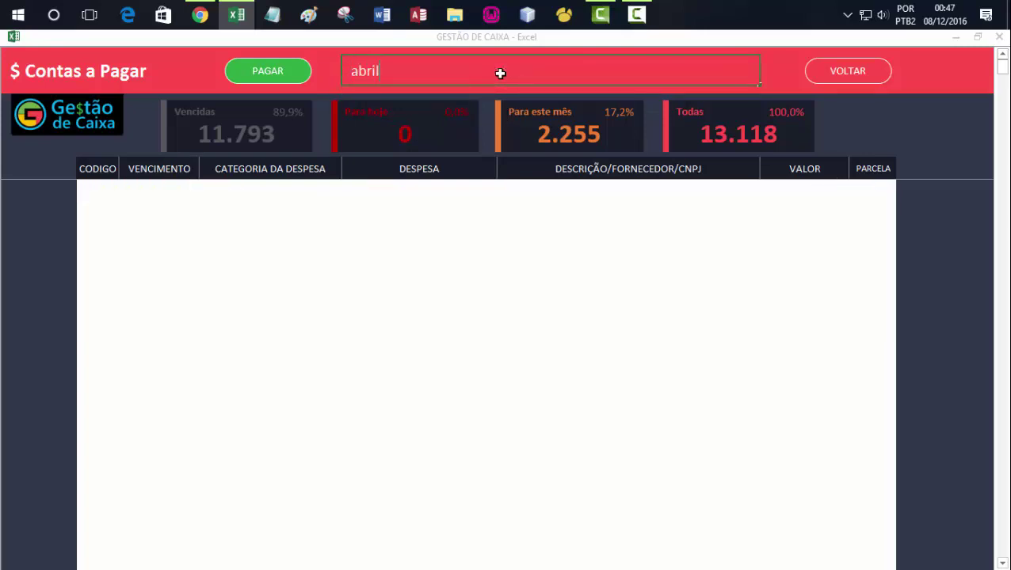
pyautogui.press('Return')
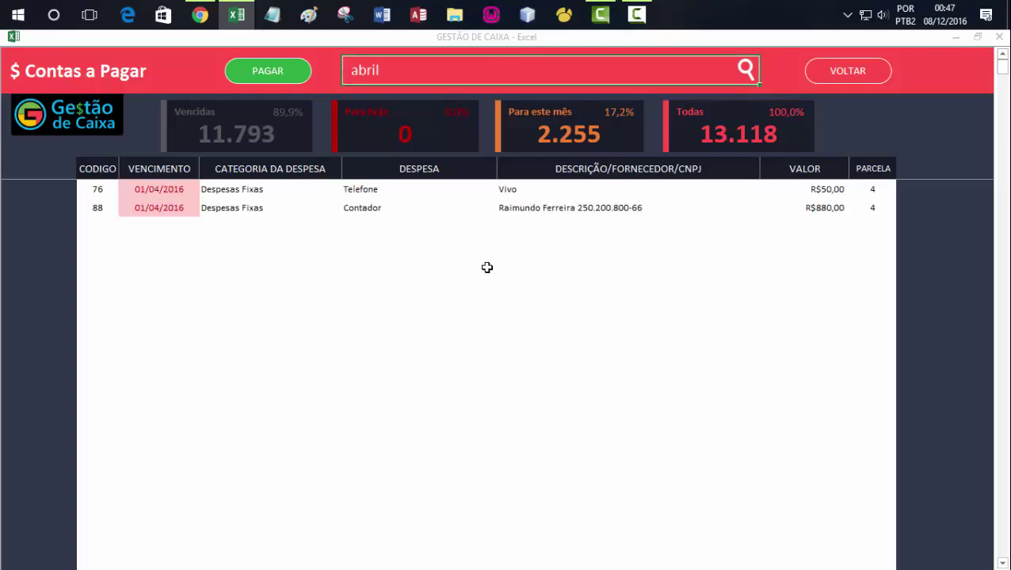
pyautogui.press('Delete')
pyautogui.write('dez')
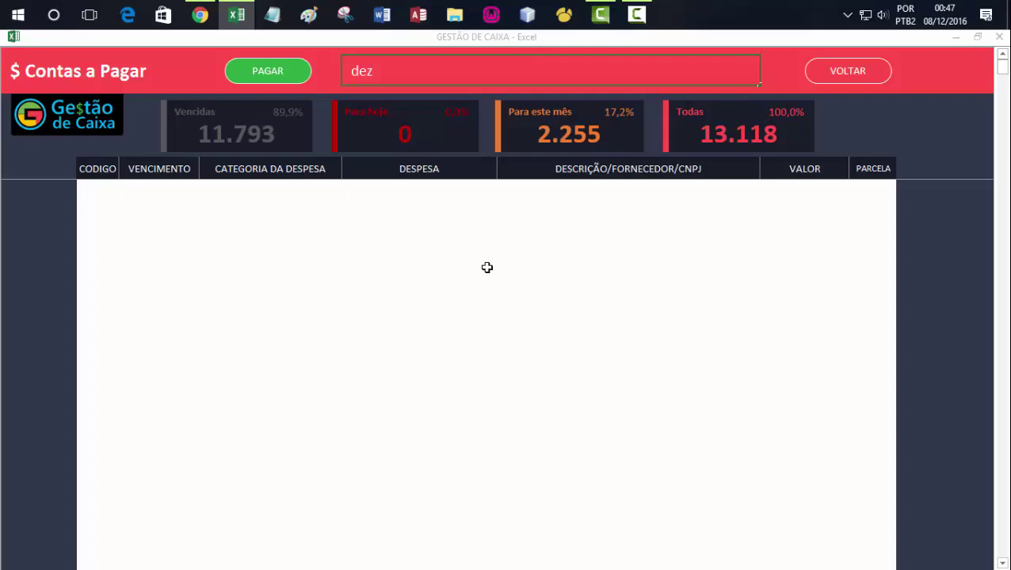
pyautogui.press('Return')
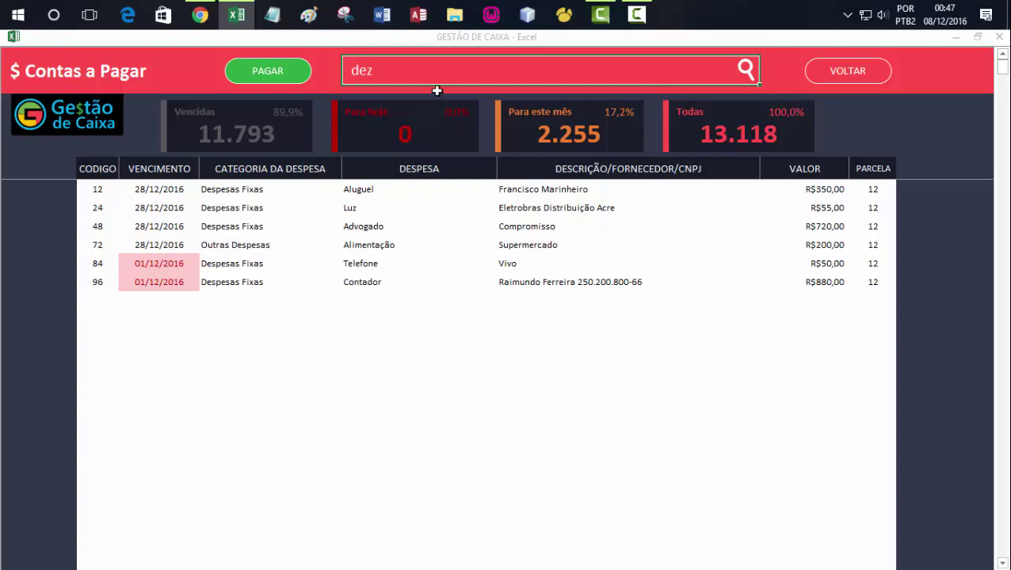
pyautogui.click(487, 264)
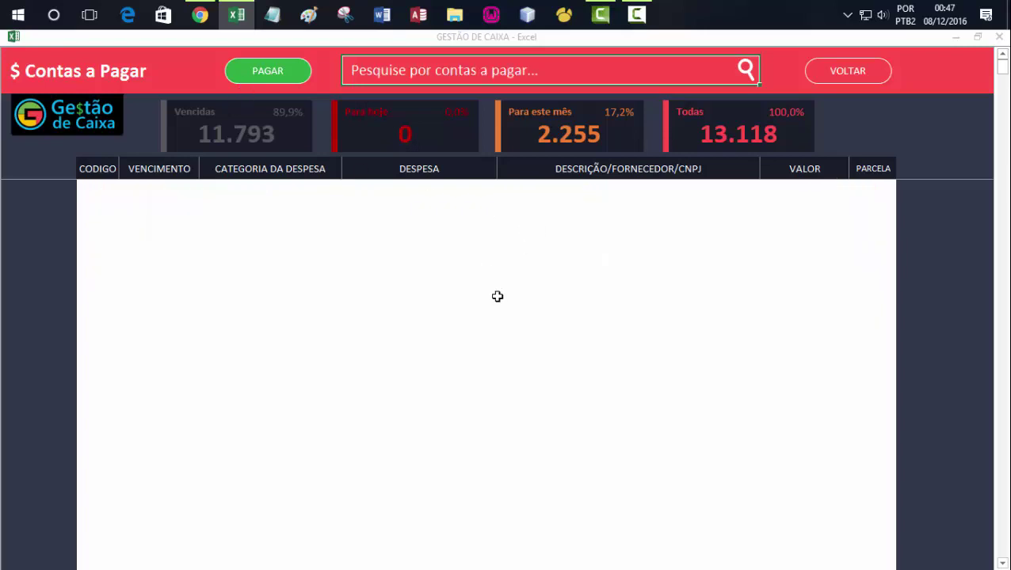
pyautogui.write('de')
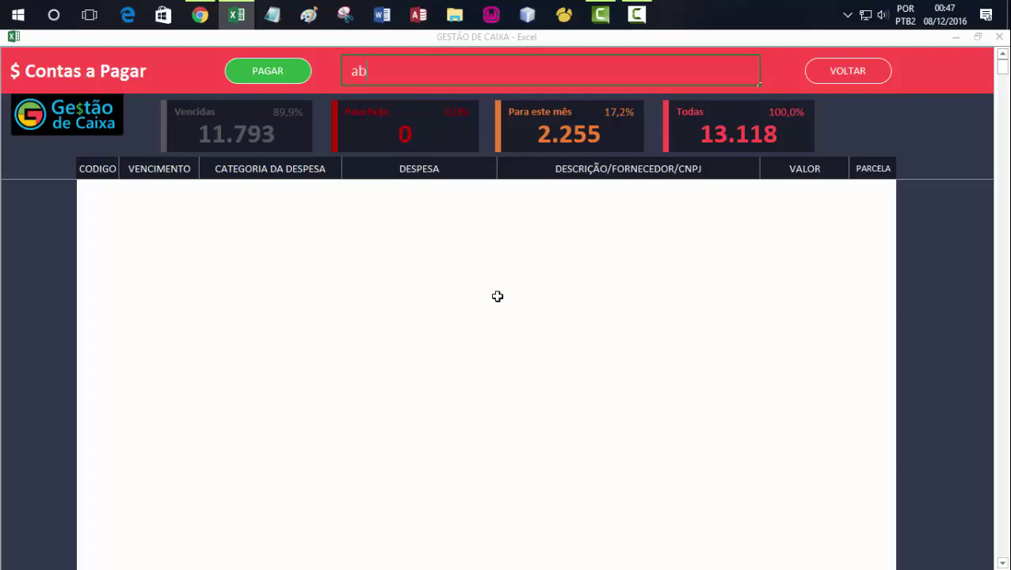
pyautogui.press('Return')
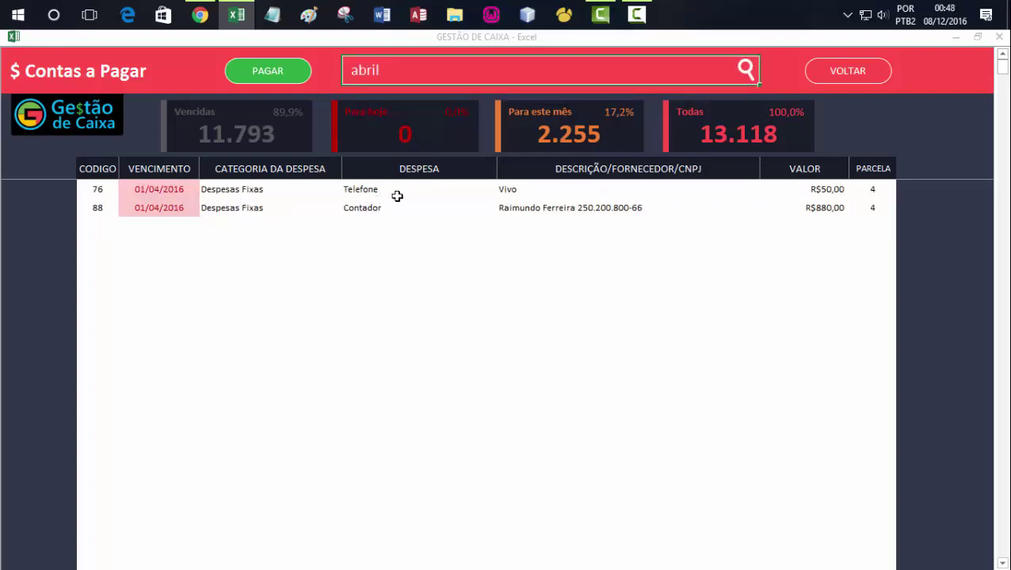
# Step: Pay the April Telefone bill of R$50,00
pyautogui.click(360, 188)
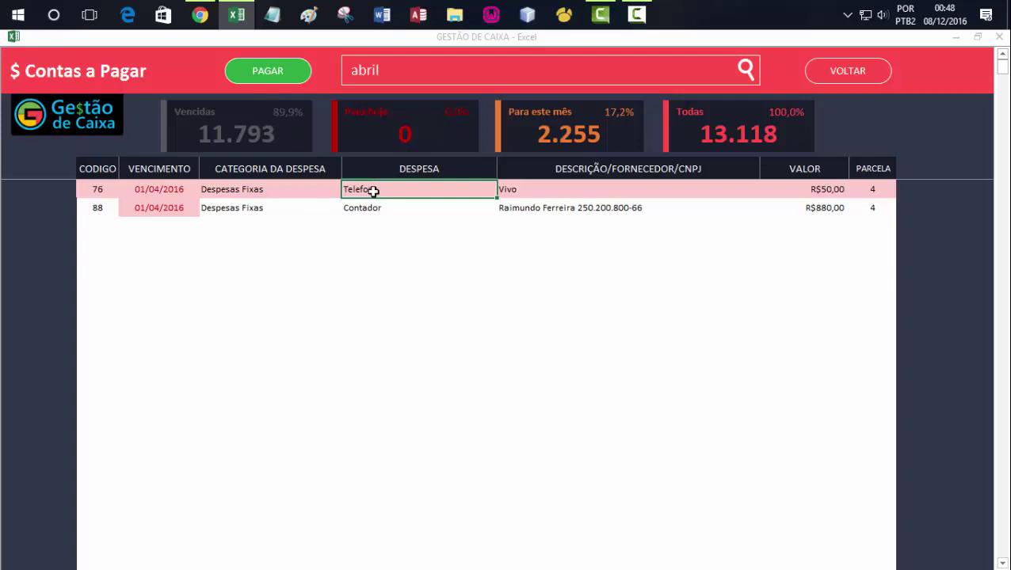
pyautogui.click(575, 191)
pyautogui.click(357, 193)
pyautogui.click(278, 75)
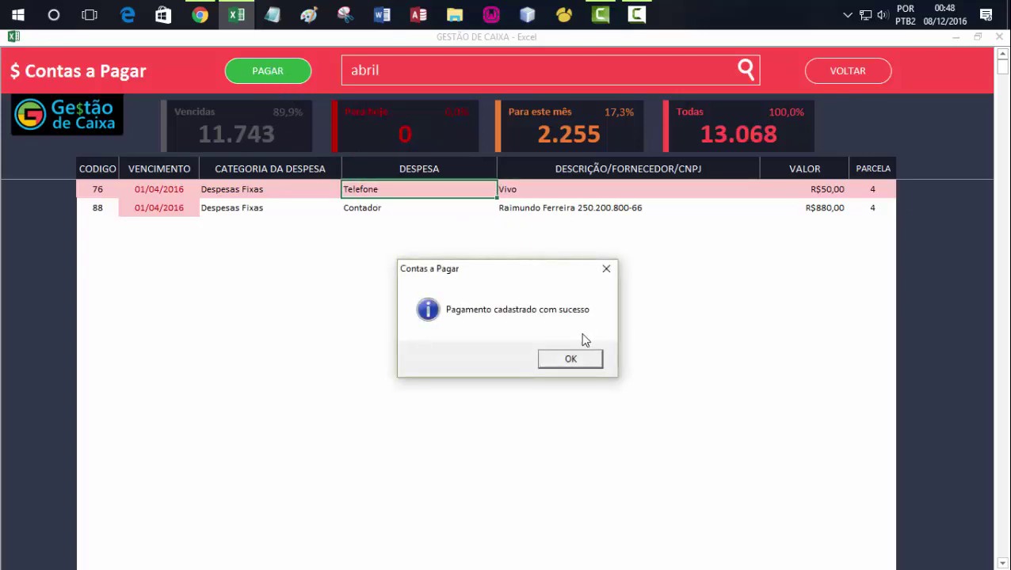
pyautogui.click(571, 360)
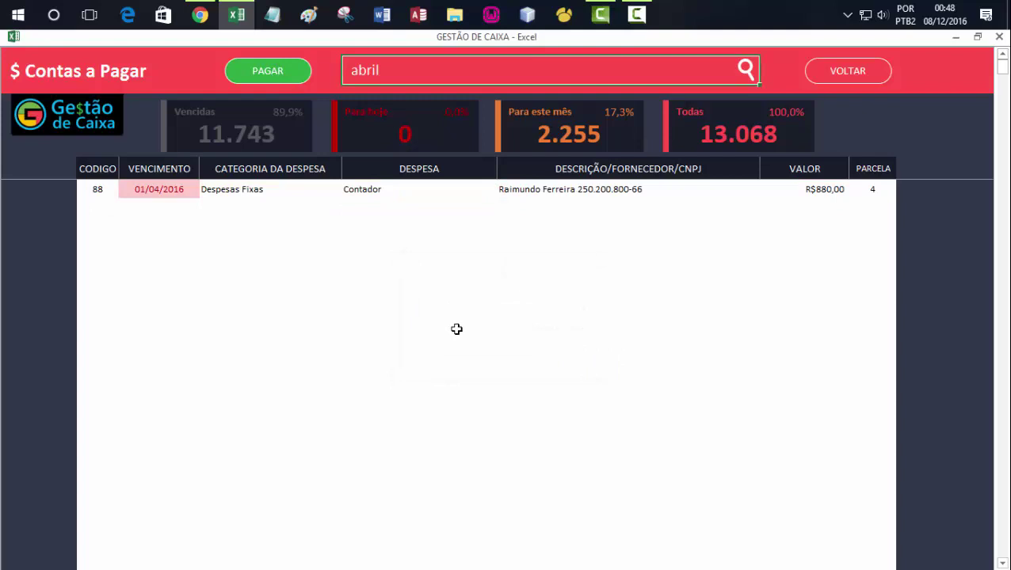
# Step: Pay the April Contador bill of R$880,00 and clear the search
pyautogui.click(374, 193)
pyautogui.click(271, 75)
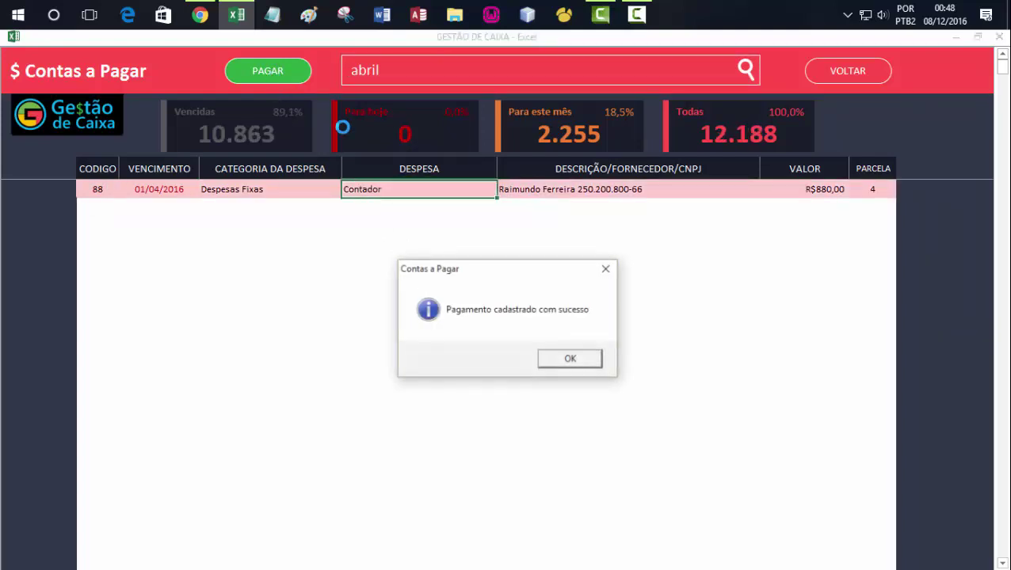
pyautogui.click(560, 359)
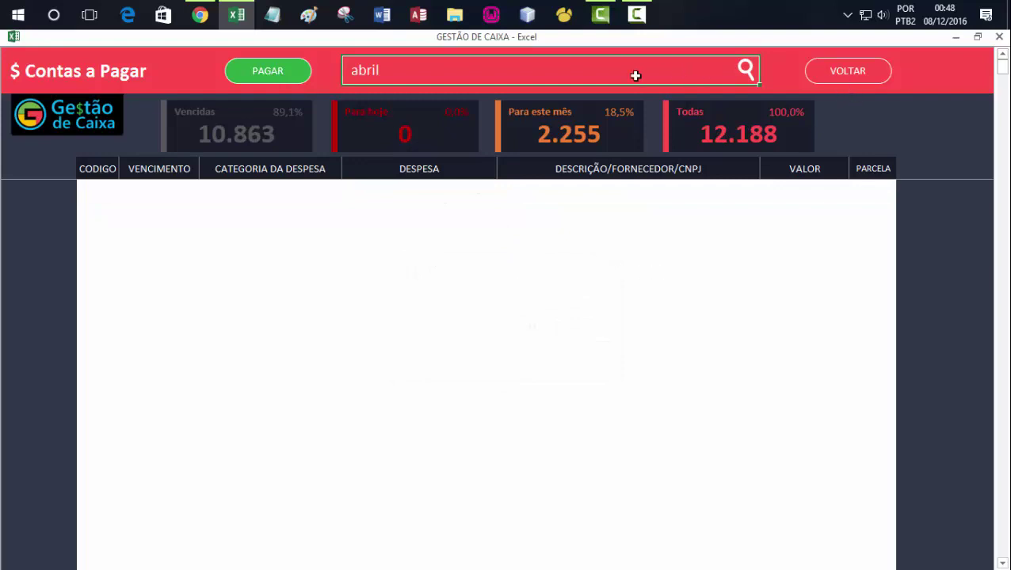
pyautogui.press('BackSpace')
pyautogui.press('BackSpace')
pyautogui.press('BackSpace')
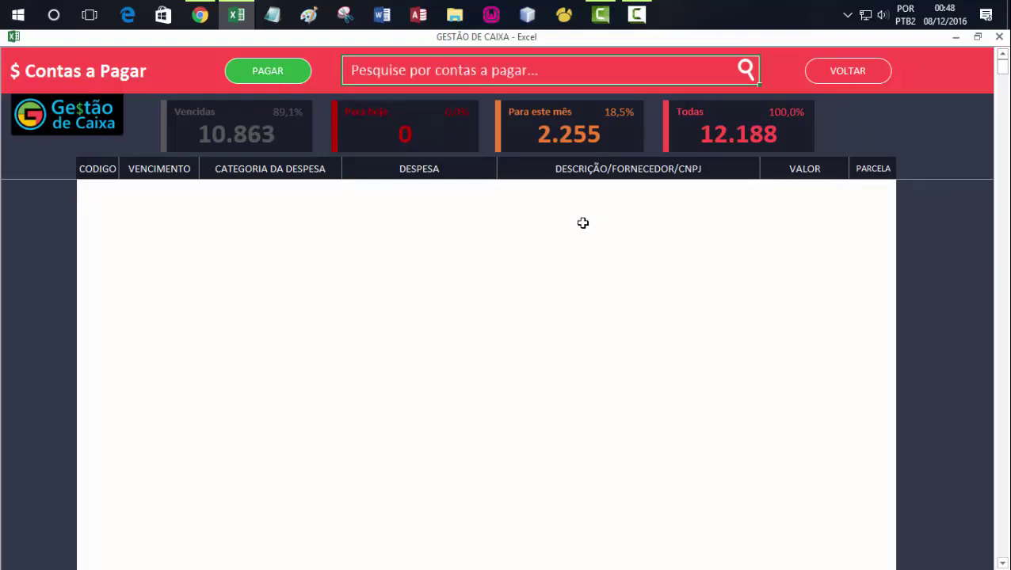
# Step: In Contas a Receber, search dez and then fran, selecting receivable code 21
pyautogui.click(834, 73)
pyautogui.click(707, 71)
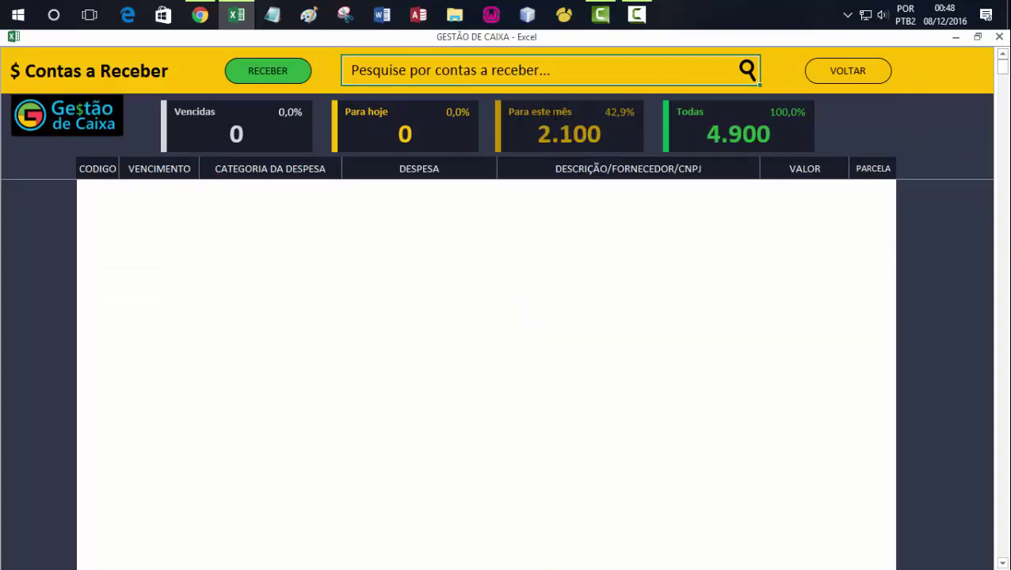
pyautogui.write('dez')
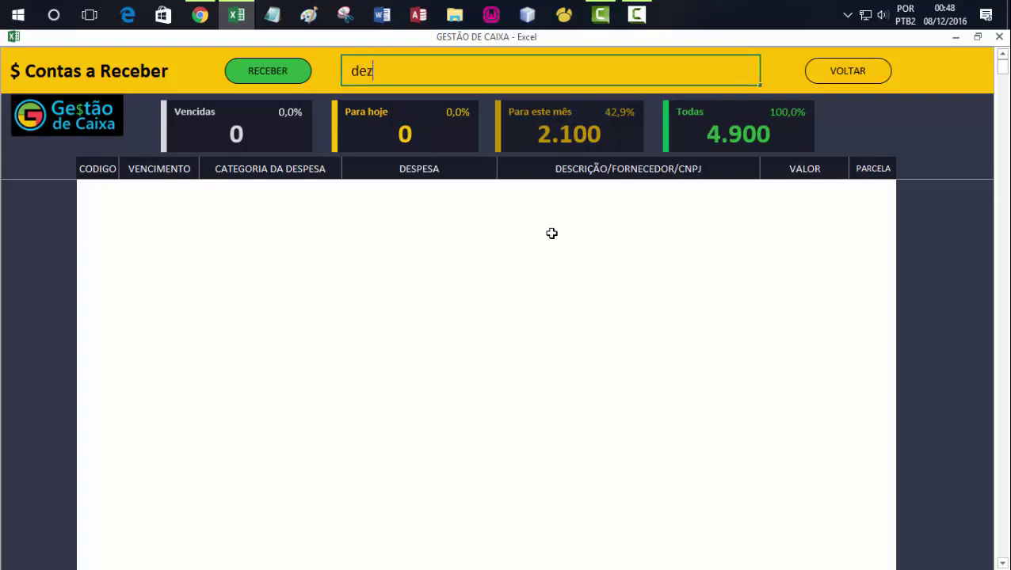
pyautogui.press('Return')
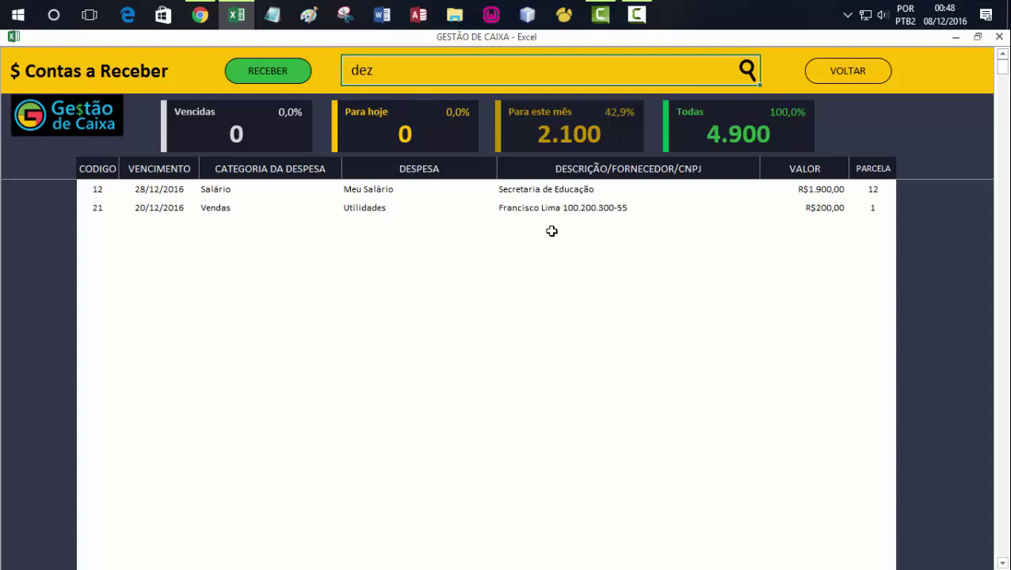
pyautogui.click(545, 206)
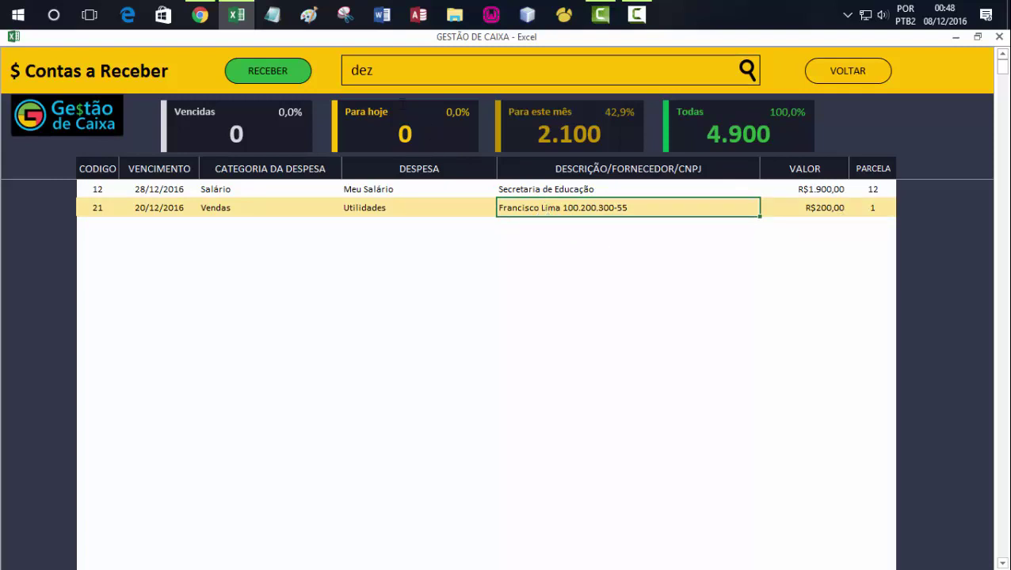
pyautogui.click(408, 71)
pyautogui.press('BackSpace')
pyautogui.press('BackSpace')
pyautogui.press('BackSpace')
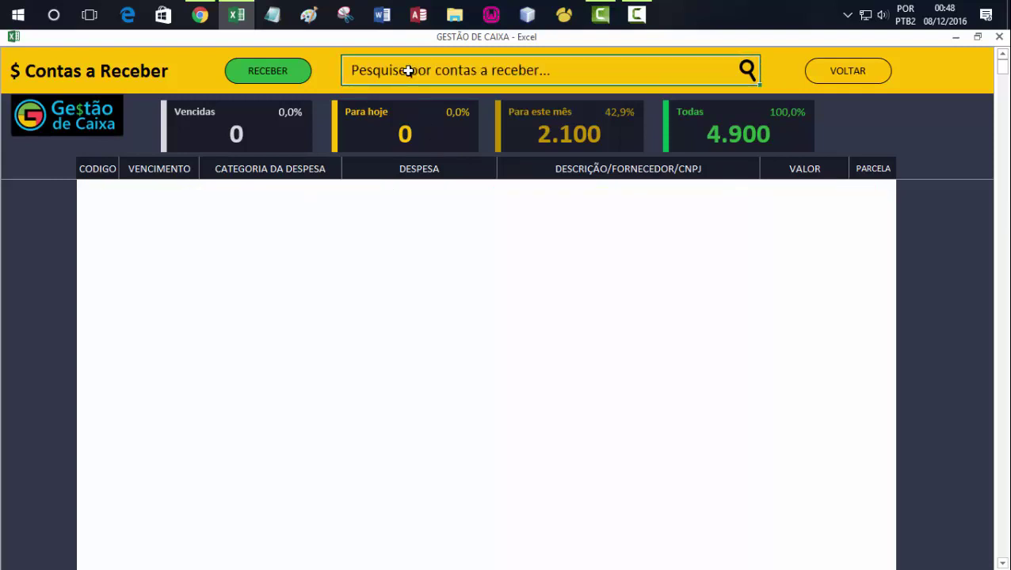
pyautogui.write('fran')
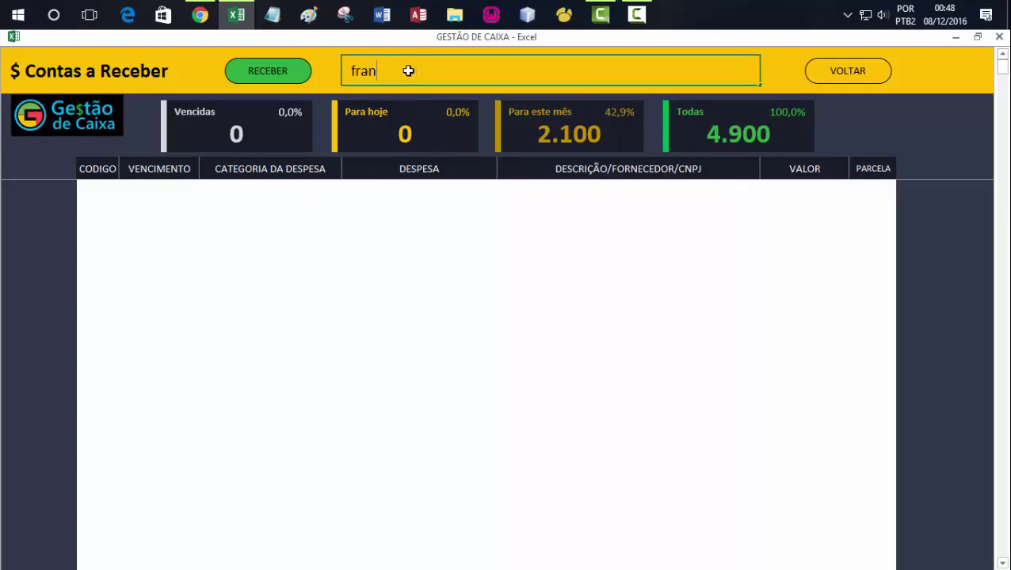
pyautogui.press('Return')
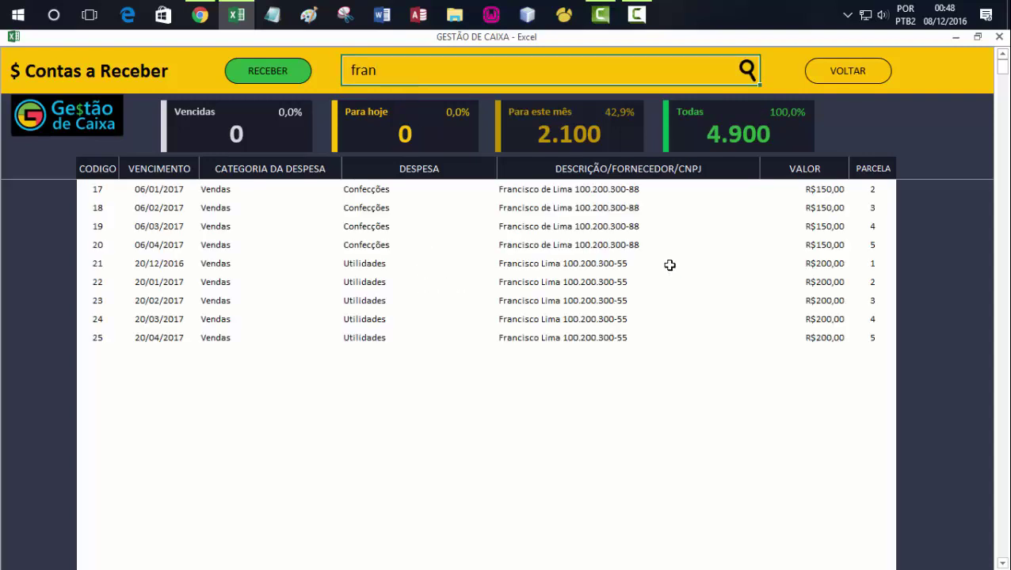
pyautogui.click(592, 264)
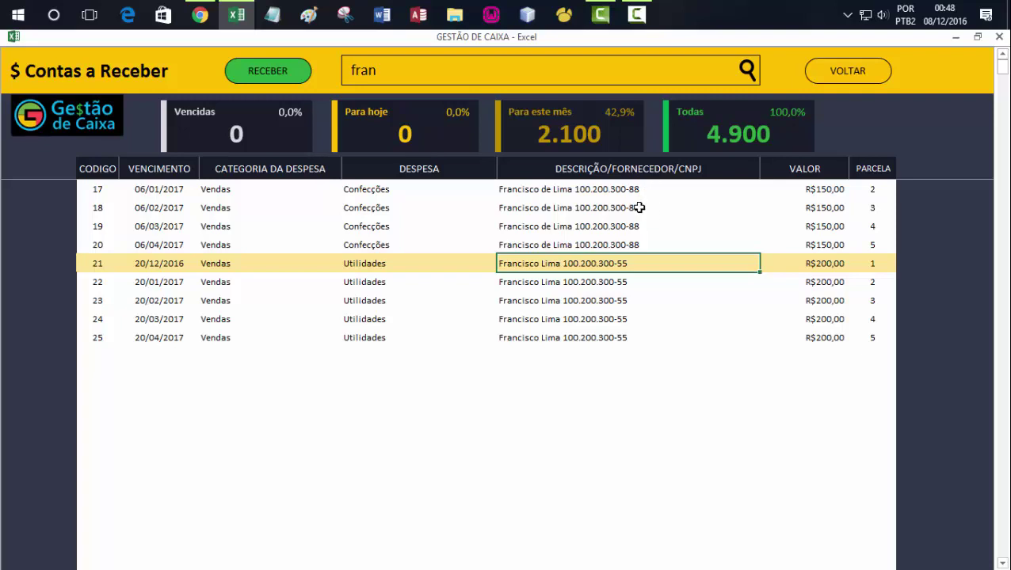
# Step: Search 55, mark receivable 21 (R$200,00) as received, clear the search and return
pyautogui.click(429, 72)
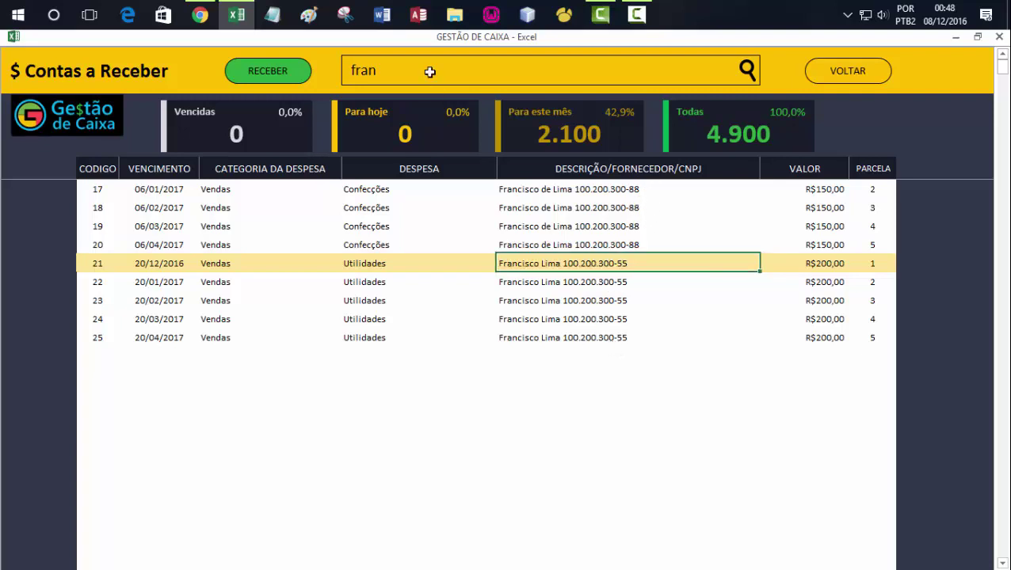
pyautogui.write('55')
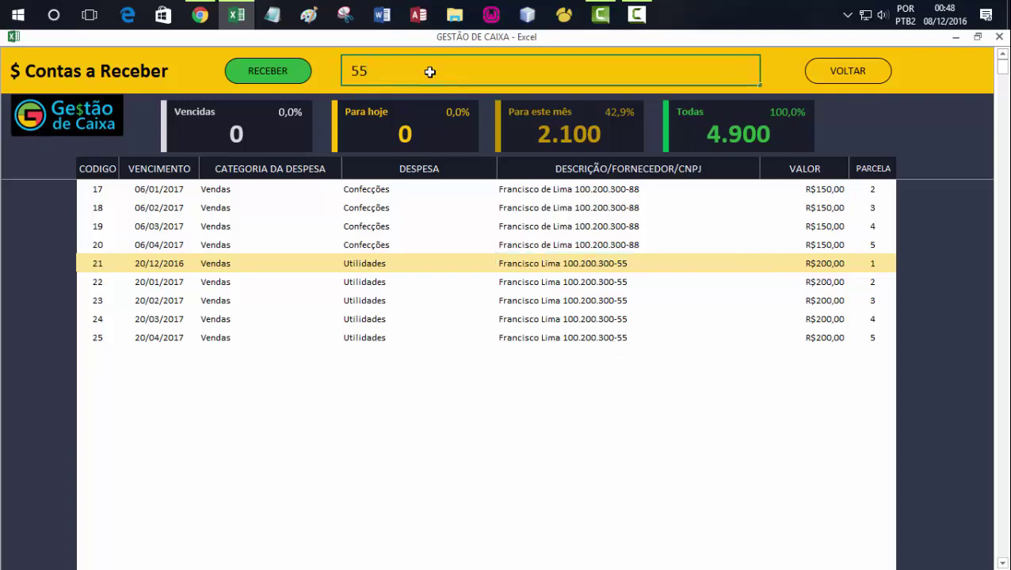
pyautogui.click(569, 207)
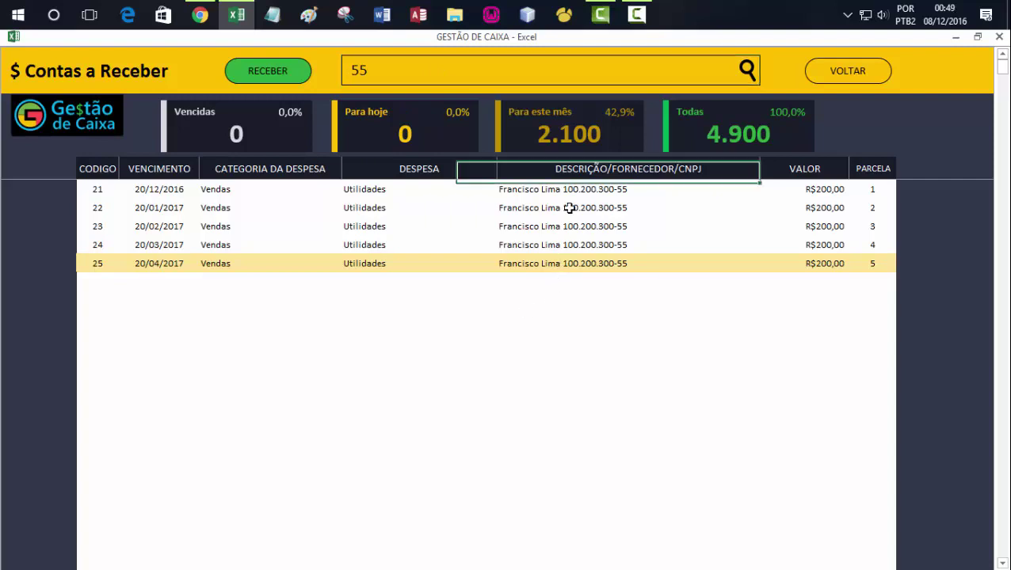
pyautogui.click(487, 284)
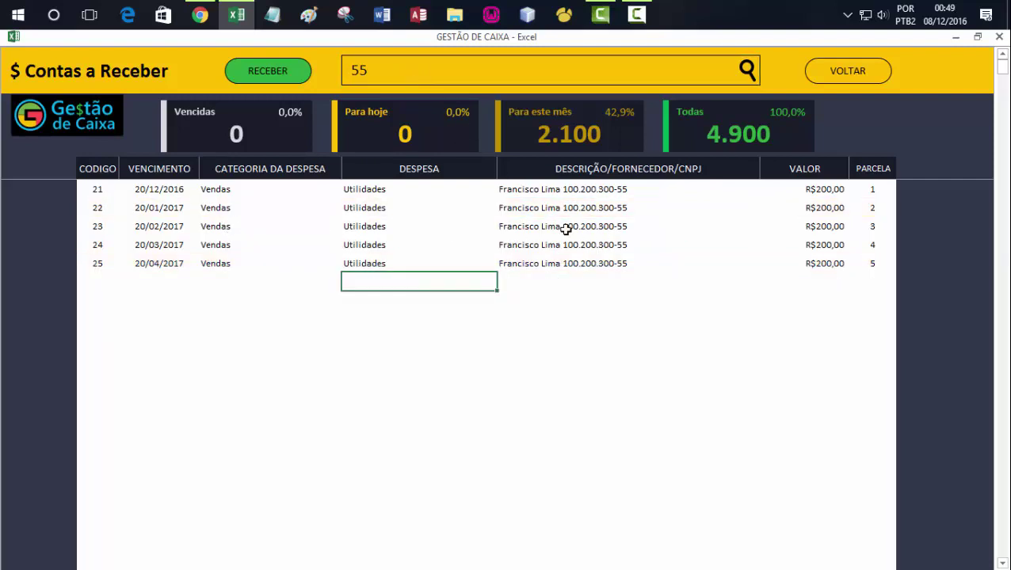
pyautogui.click(565, 229)
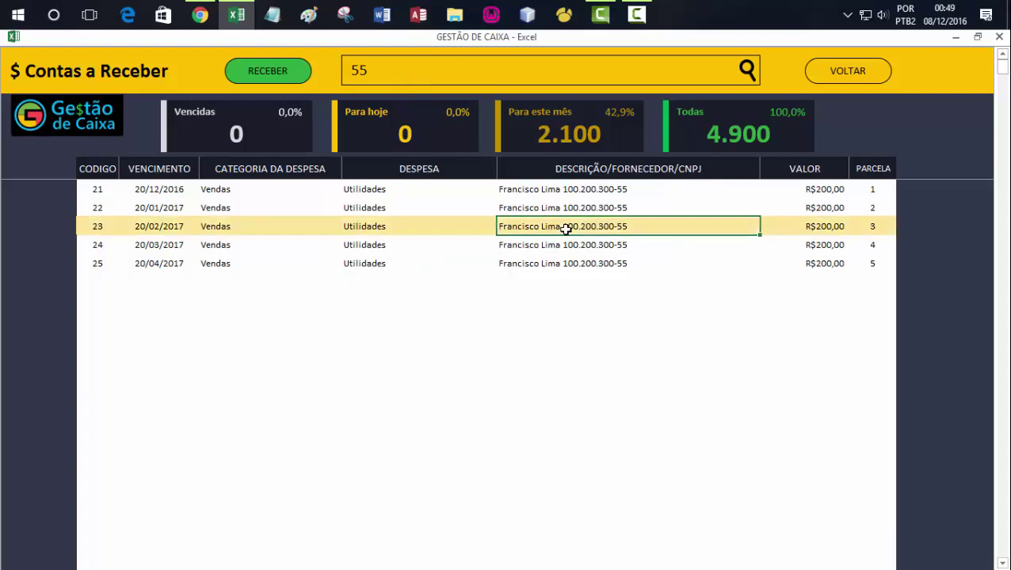
pyautogui.click(369, 191)
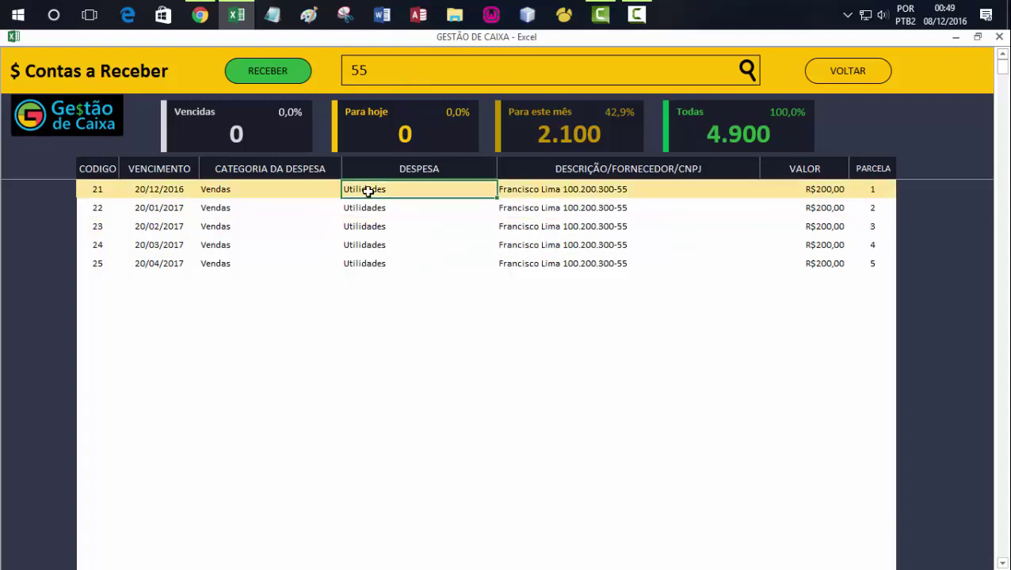
pyautogui.click(282, 73)
pyautogui.click(583, 359)
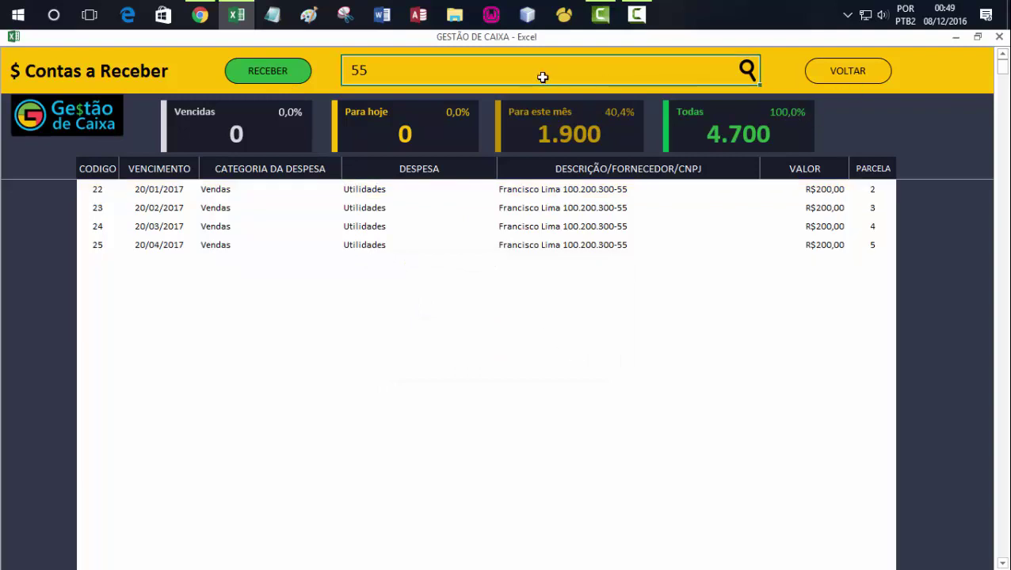
pyautogui.press('BackSpace')
pyautogui.press('BackSpace')
pyautogui.click(862, 77)
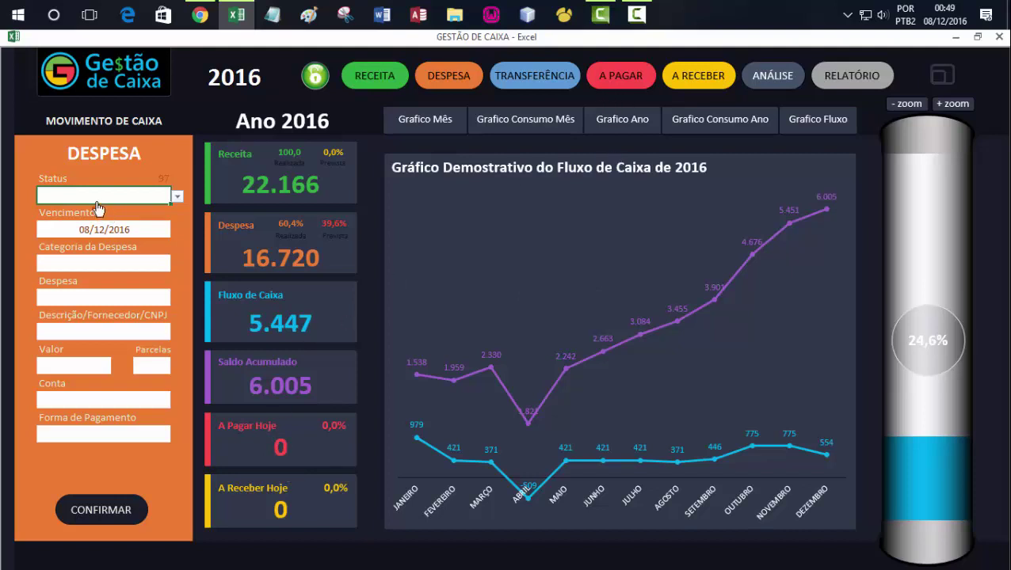
# Step: Set the expense Status to Previsto, due date 08/12/2016, category Despesas Fixas
pyautogui.click(178, 198)
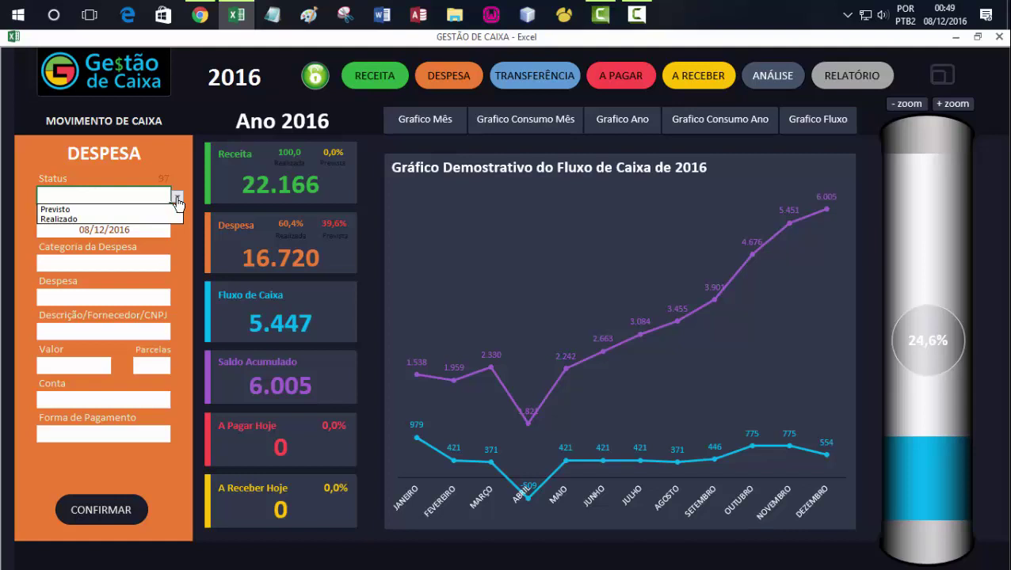
pyautogui.click(103, 208)
pyautogui.click(114, 228)
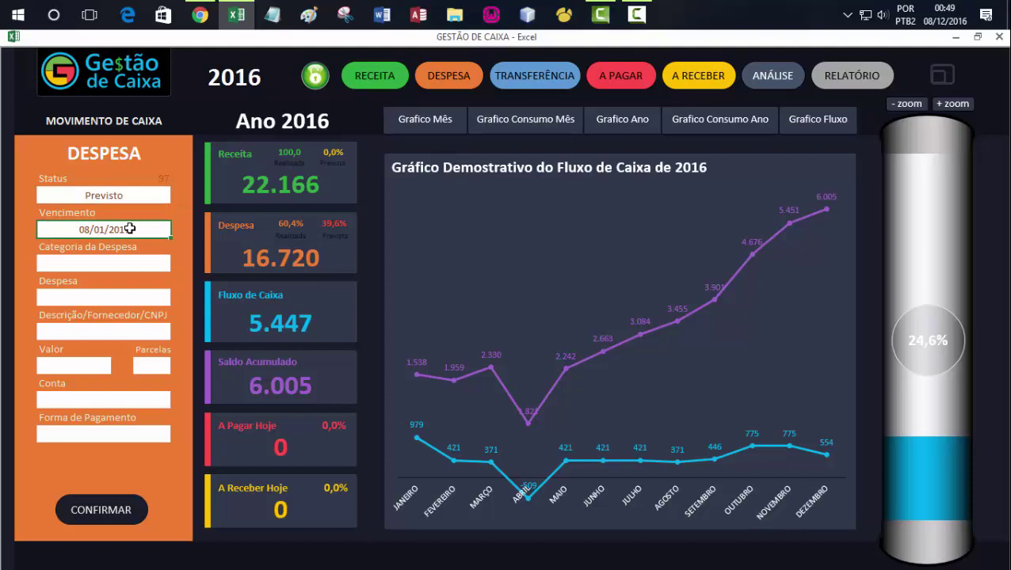
pyautogui.press('Delete')
pyautogui.write('/12')
pyautogui.write('/16')
pyautogui.press('Return')
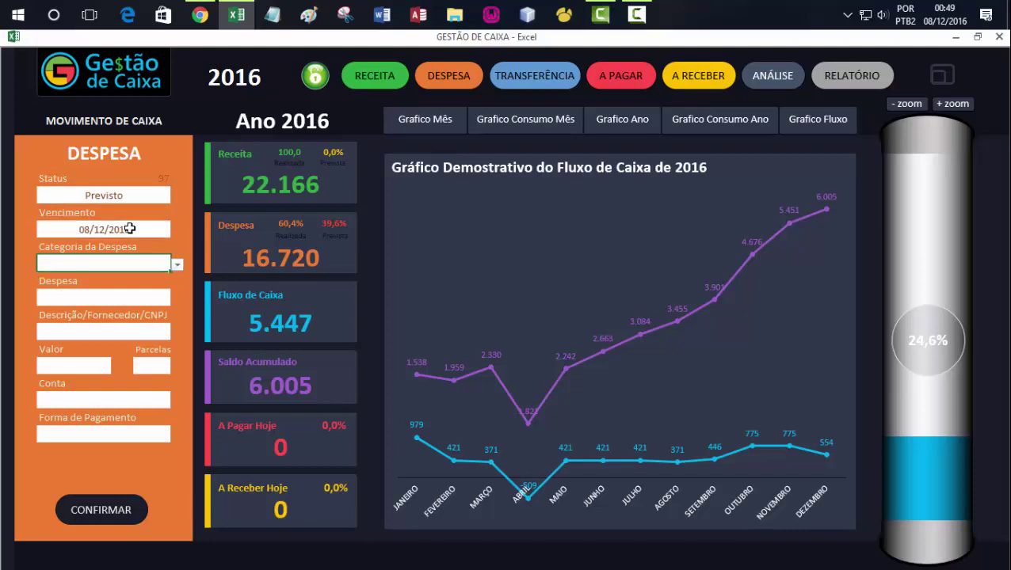
pyautogui.click(178, 265)
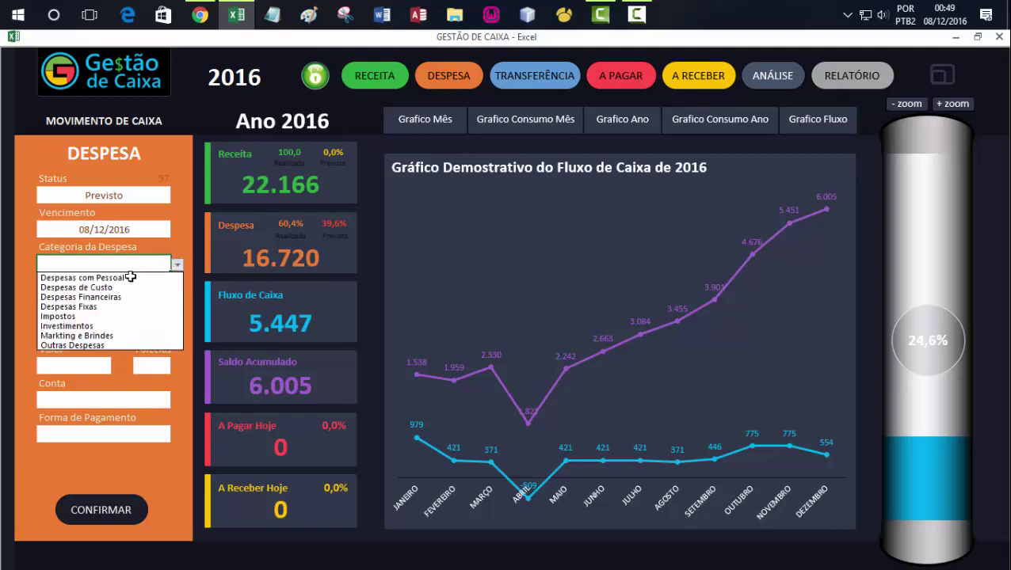
pyautogui.click(115, 307)
# Step: Choose Expediente, describe it as Cafezinho, value R$ 50,00 with 1 instalment
pyautogui.click(130, 299)
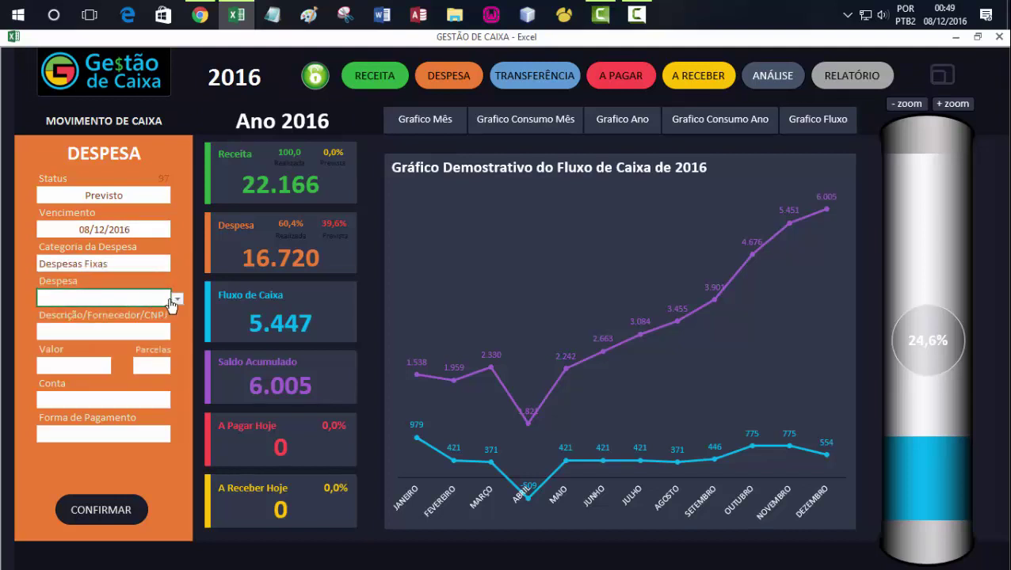
pyautogui.click(177, 299)
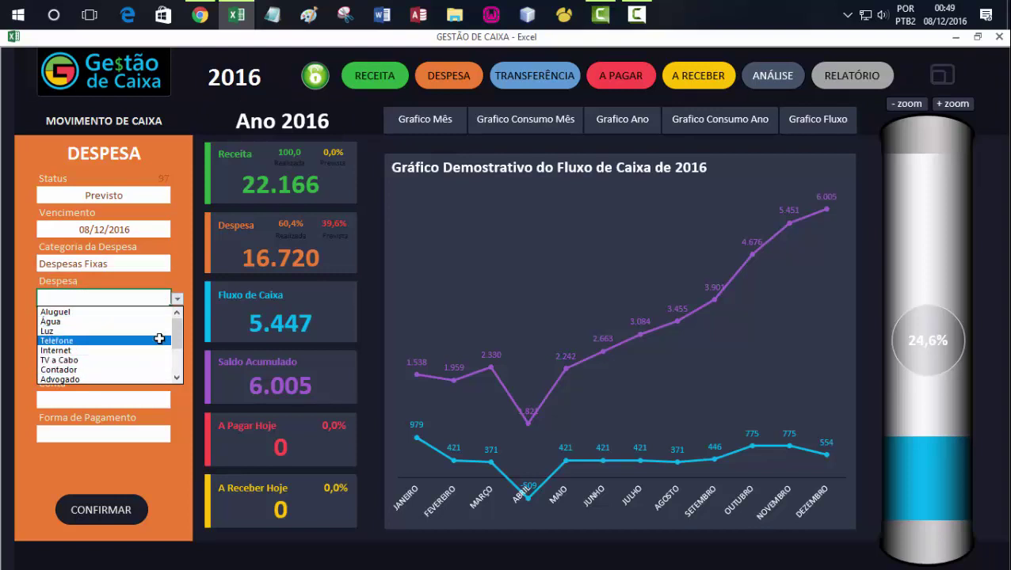
pyautogui.moveTo(174, 333); pyautogui.dragTo(168, 359)
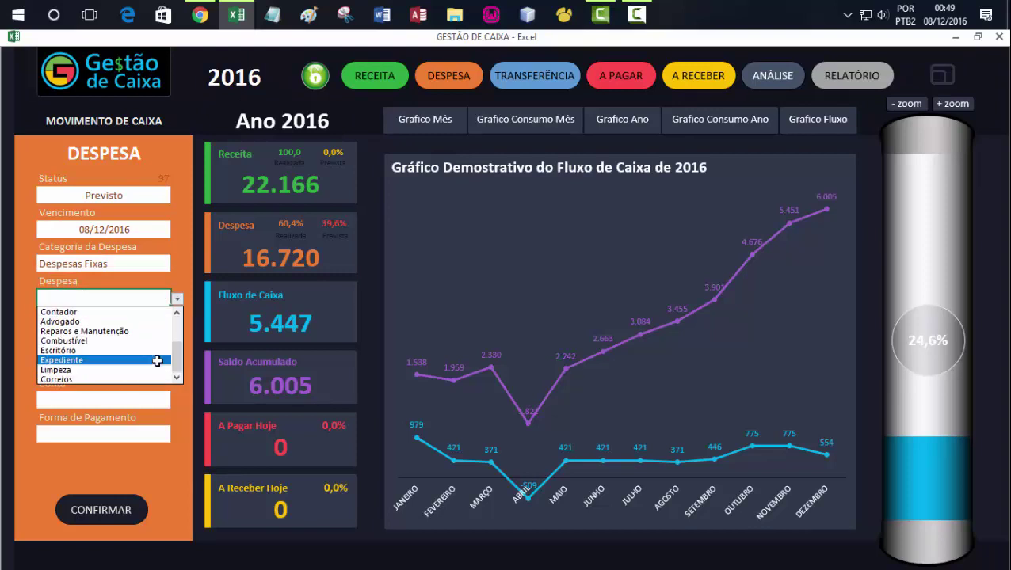
pyautogui.click(111, 360)
pyautogui.click(96, 330)
pyautogui.write('Cafezi')
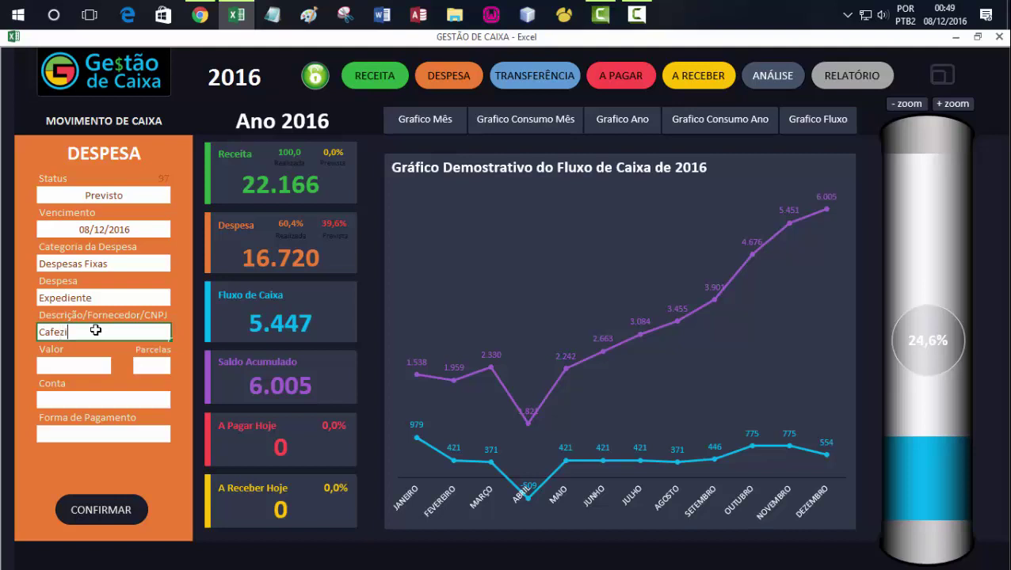
pyautogui.write('nho')
pyautogui.click(77, 365)
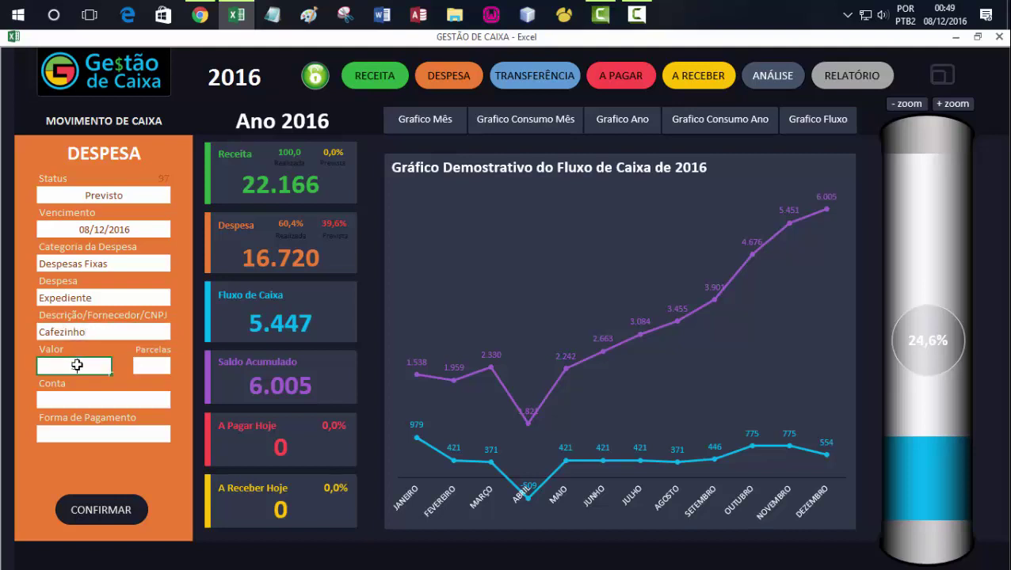
pyautogui.write('50')
pyautogui.click(151, 372)
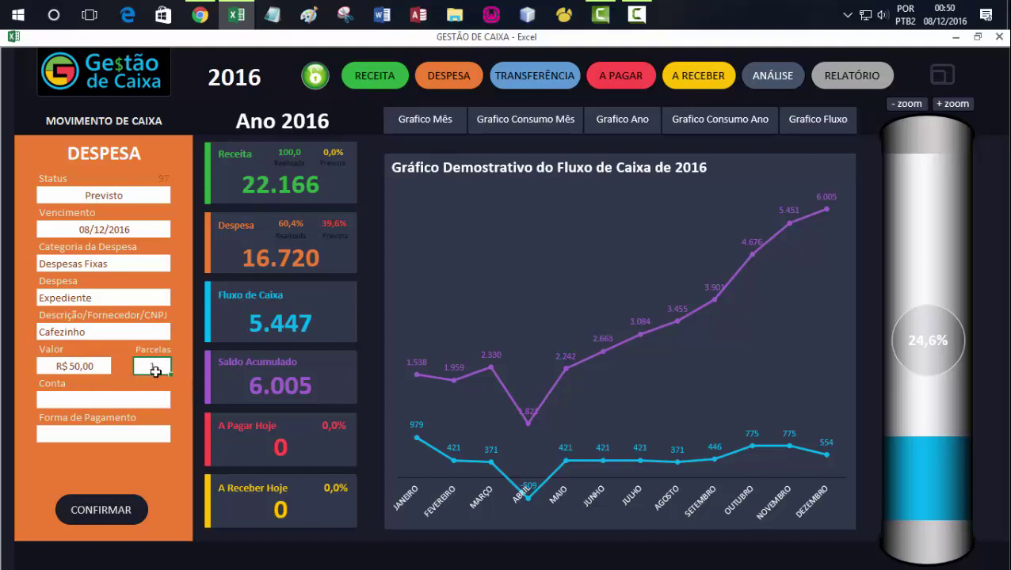
# Step: Set account Caixinha and payment Dinheiro, then confirm the expense
pyautogui.click(137, 397)
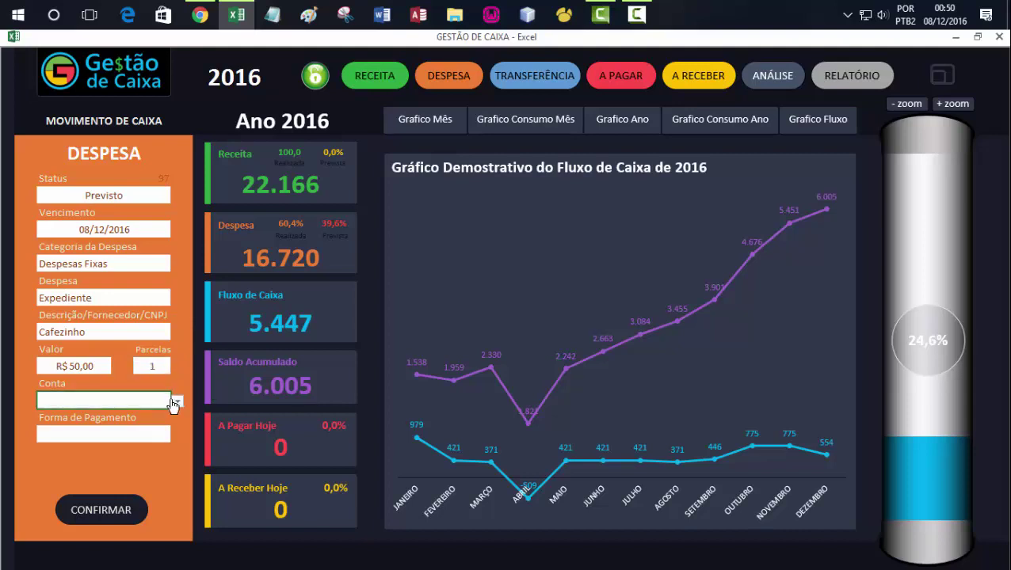
pyautogui.click(176, 402)
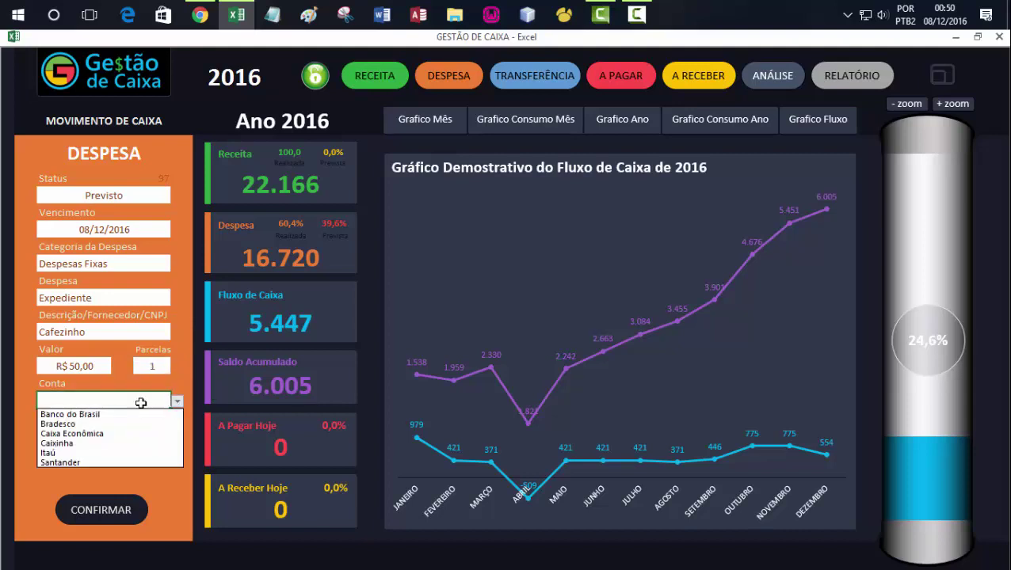
pyautogui.click(92, 414)
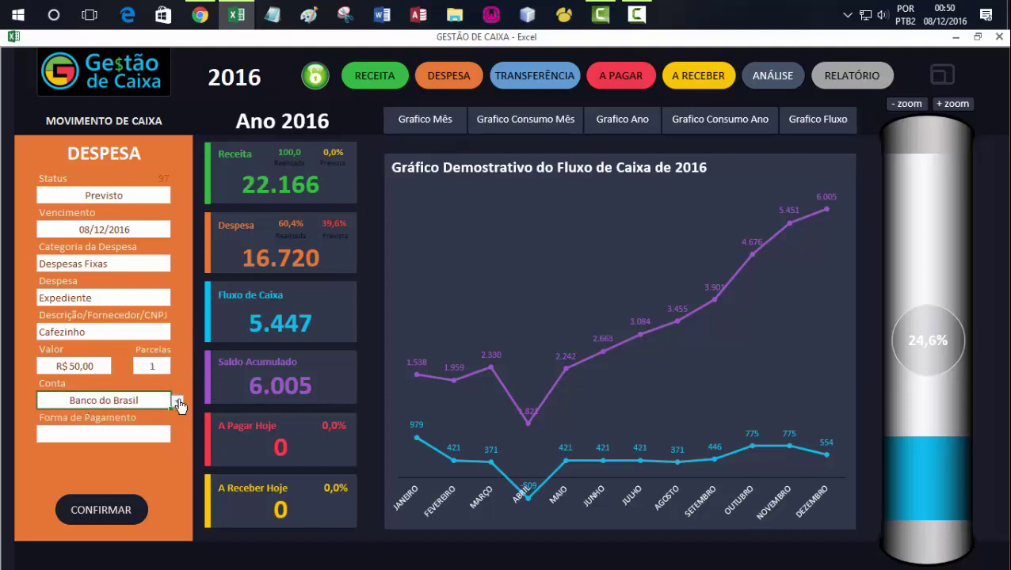
pyautogui.click(177, 401)
pyautogui.click(83, 444)
pyautogui.click(118, 434)
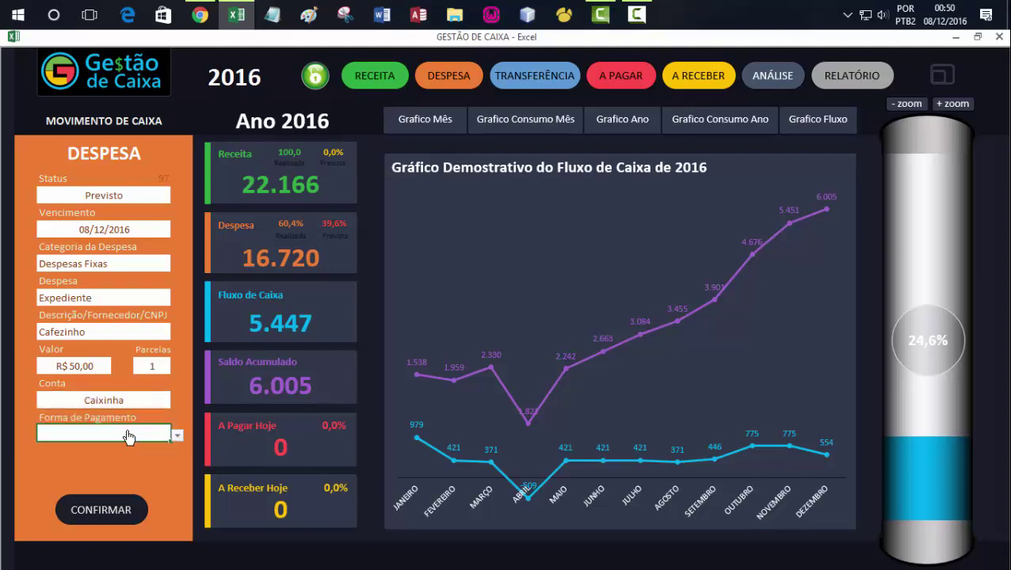
pyautogui.click(175, 435)
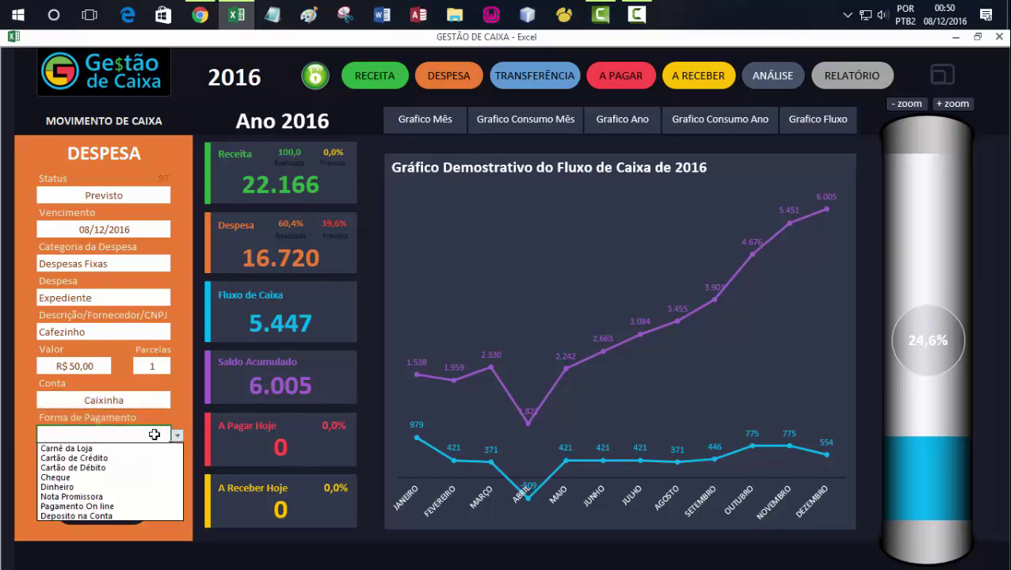
pyautogui.click(83, 485)
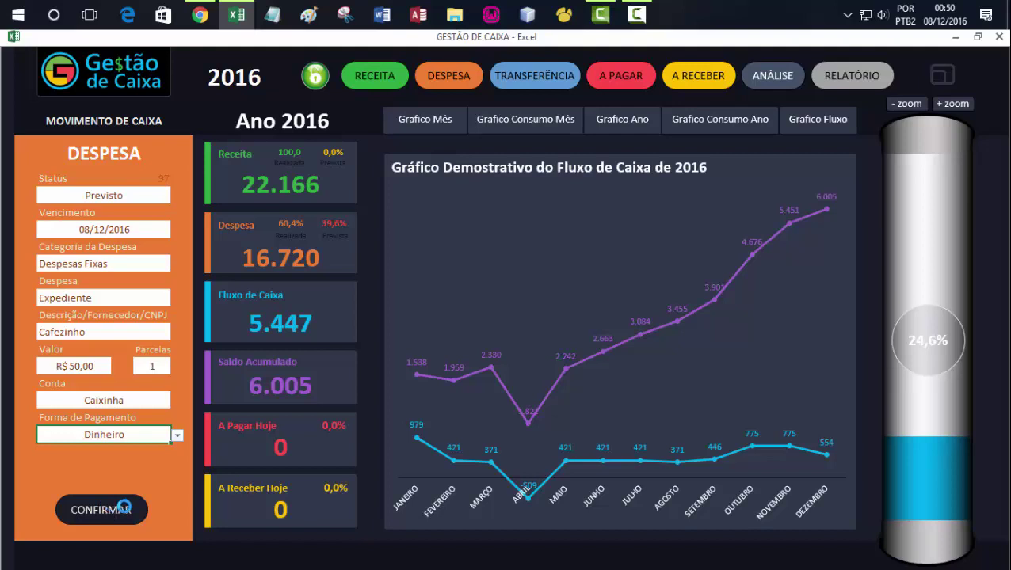
pyautogui.click(103, 509)
pyautogui.click(578, 357)
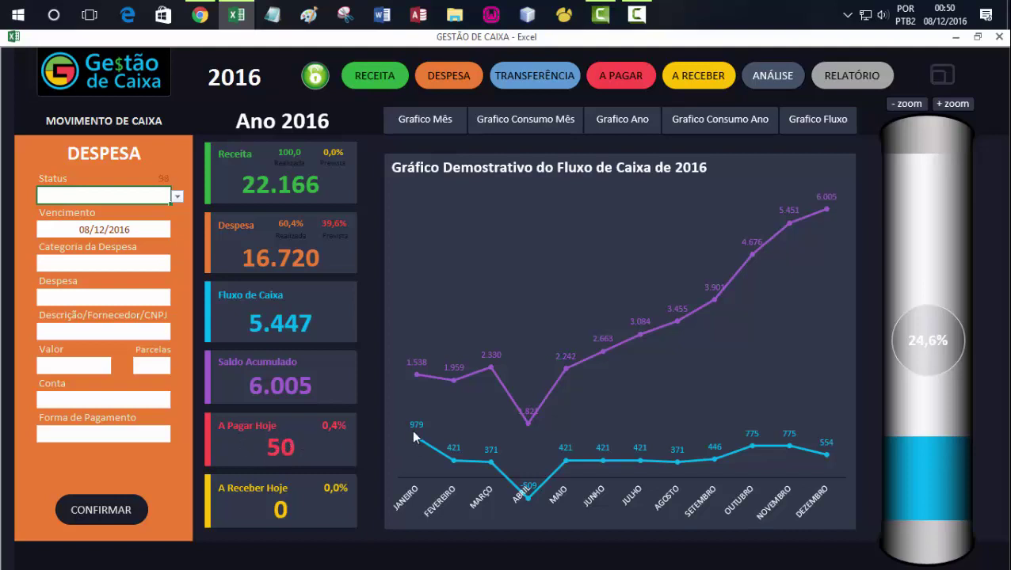
# Step: Pay the R$50,00 Expediente bill due 08/12/2016 from today's payables, then return to the dashboard
pyautogui.click(276, 447)
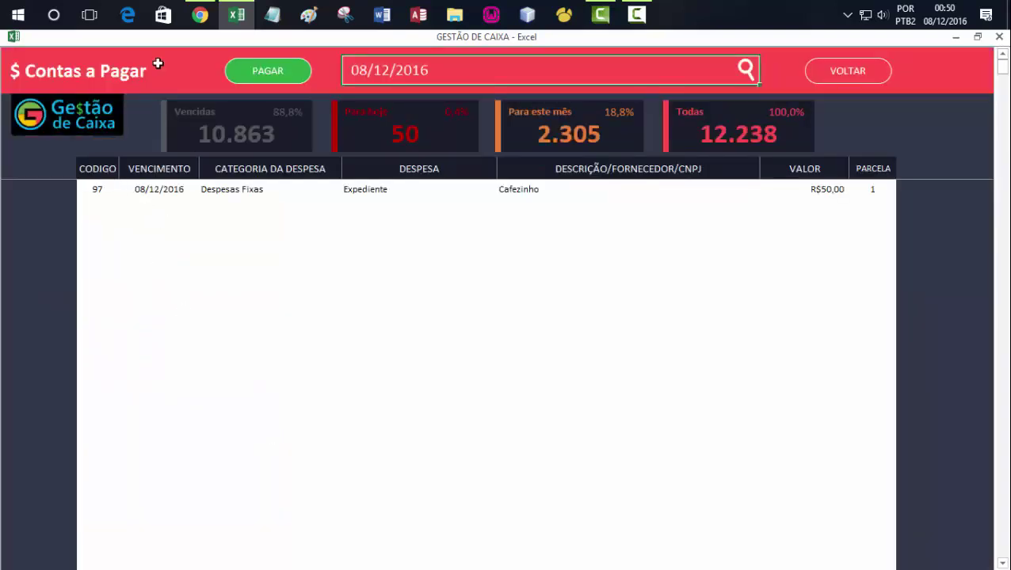
pyautogui.click(365, 190)
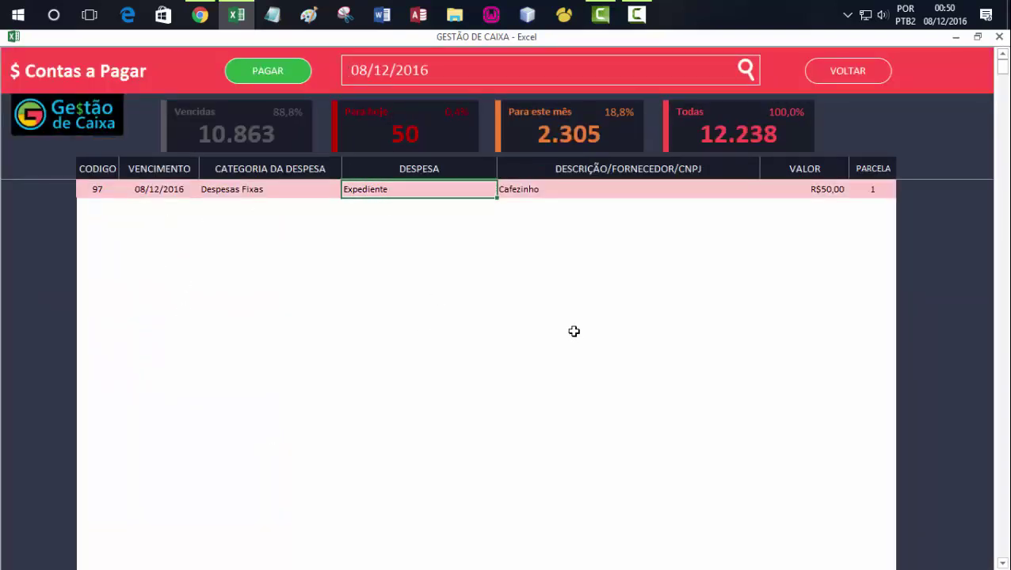
pyautogui.click(266, 72)
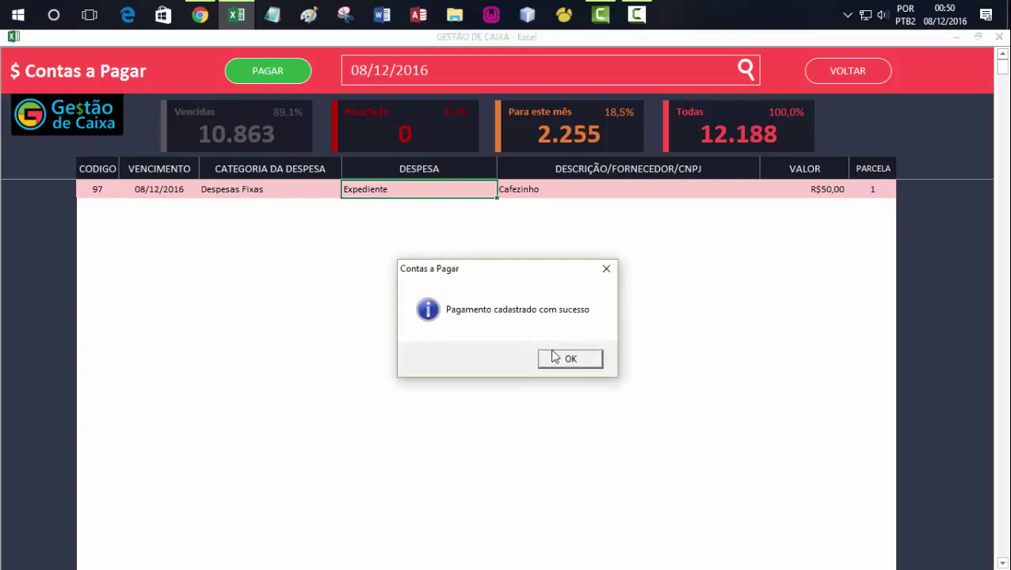
pyautogui.click(554, 358)
pyautogui.click(871, 74)
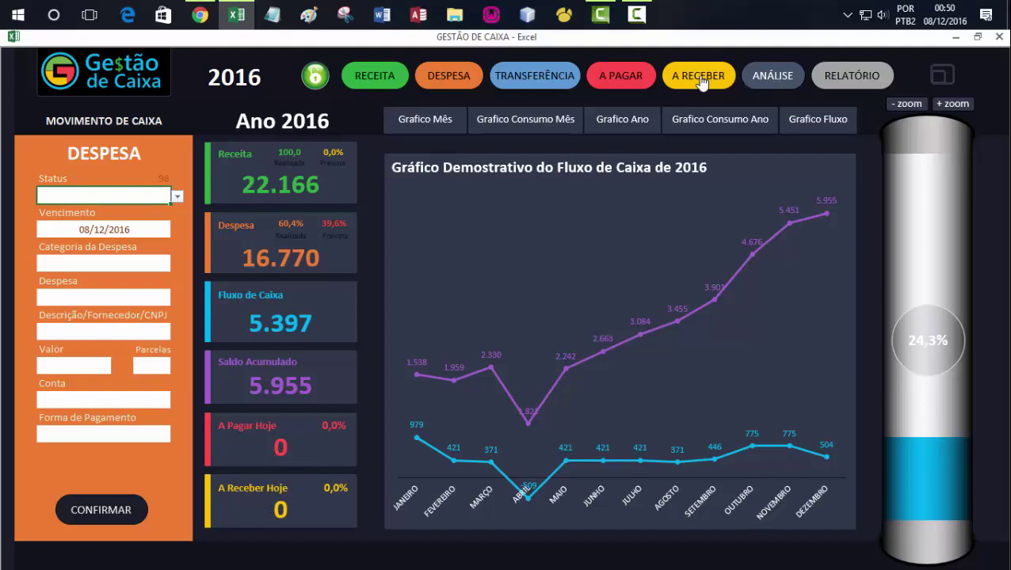
# Step: Visit the A PAGAR and A RECEBER sheets, then open the ANÁLISE accounts analysis sheet
pyautogui.click(605, 81)
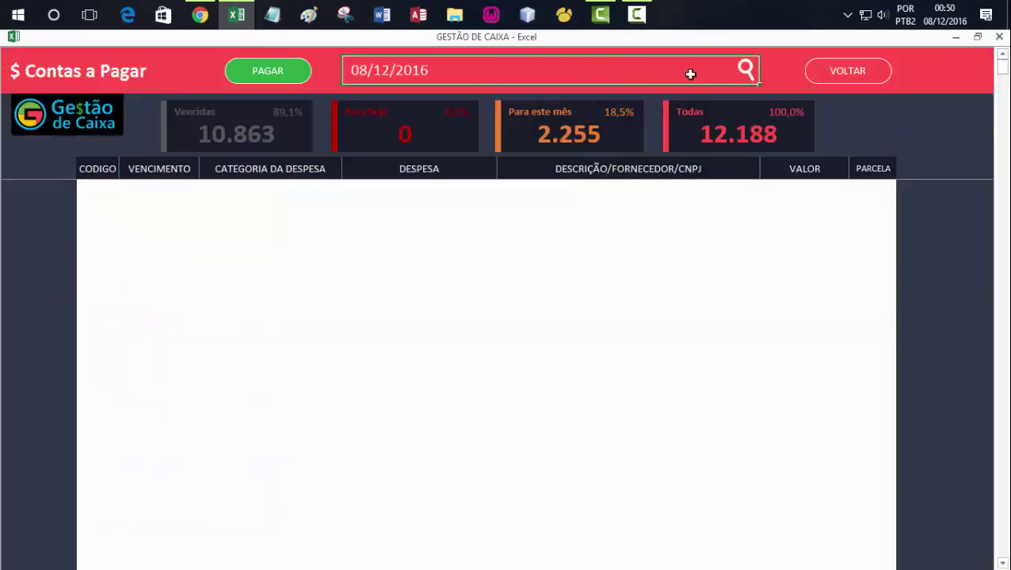
pyautogui.click(821, 82)
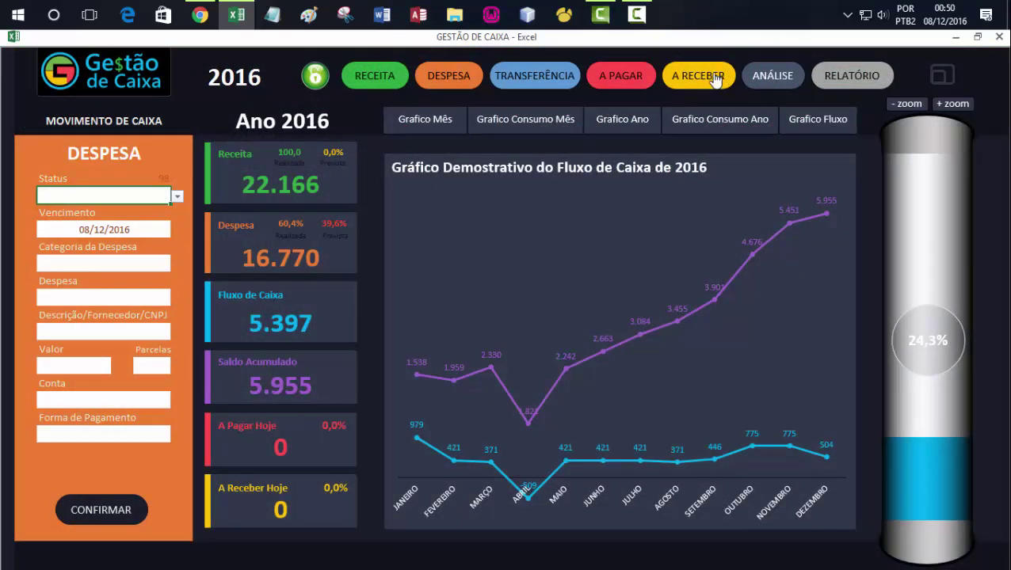
pyautogui.click(715, 79)
pyautogui.click(850, 83)
pyautogui.click(765, 79)
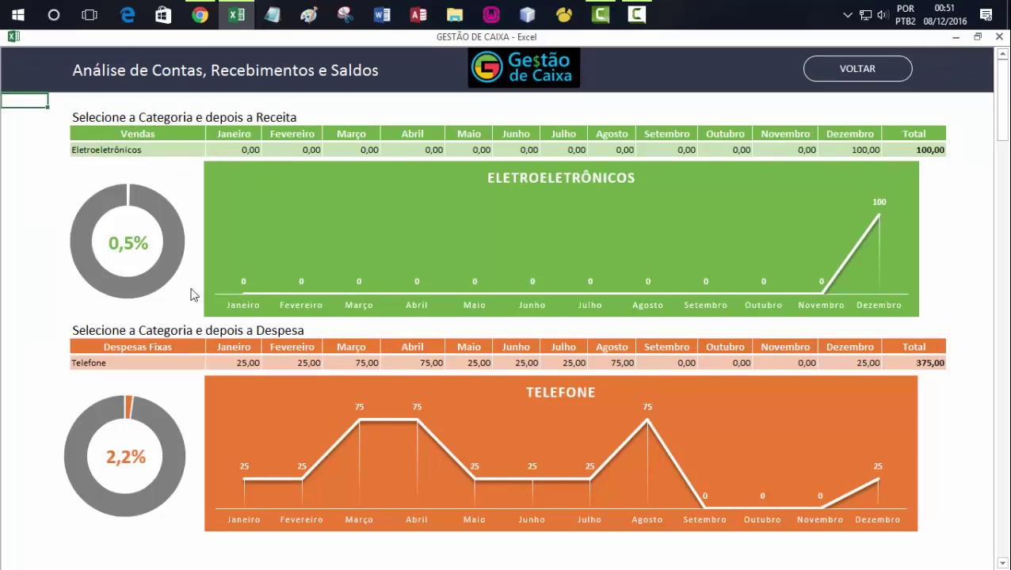
# Step: Chart Transporte receipts, item Transporte de Cargas, in the receipt chart
pyautogui.click(132, 137)
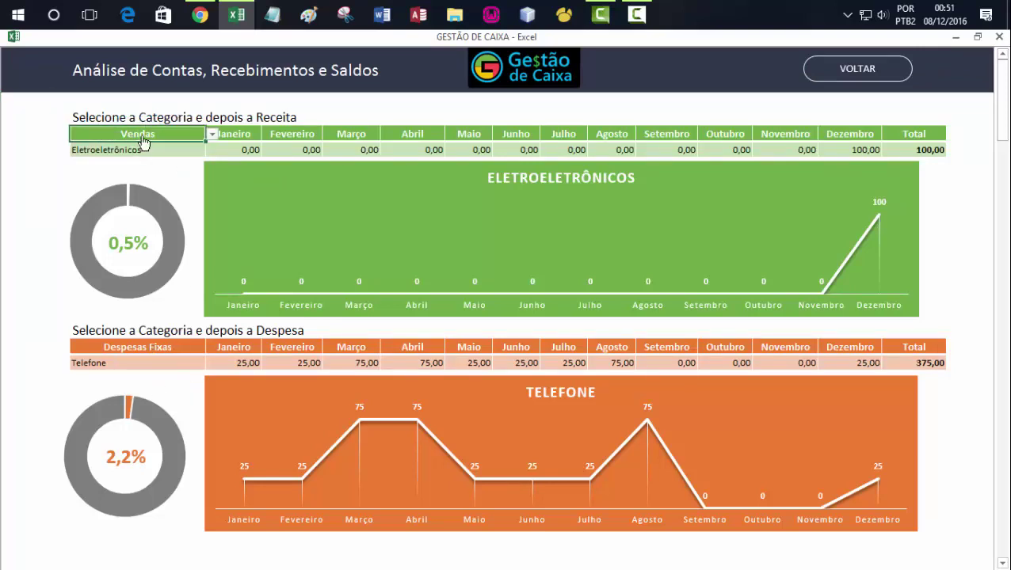
pyautogui.click(212, 135)
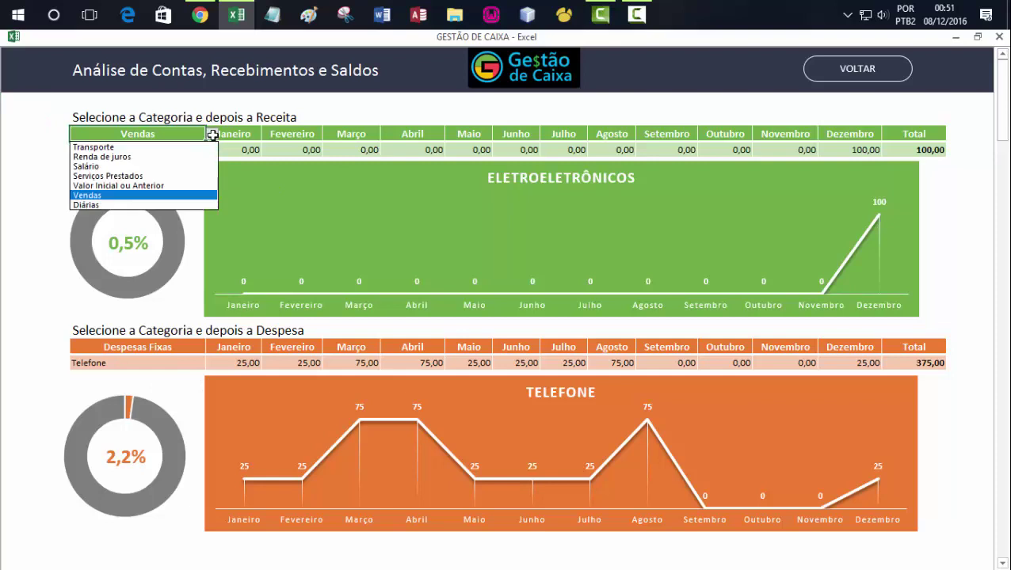
pyautogui.click(116, 148)
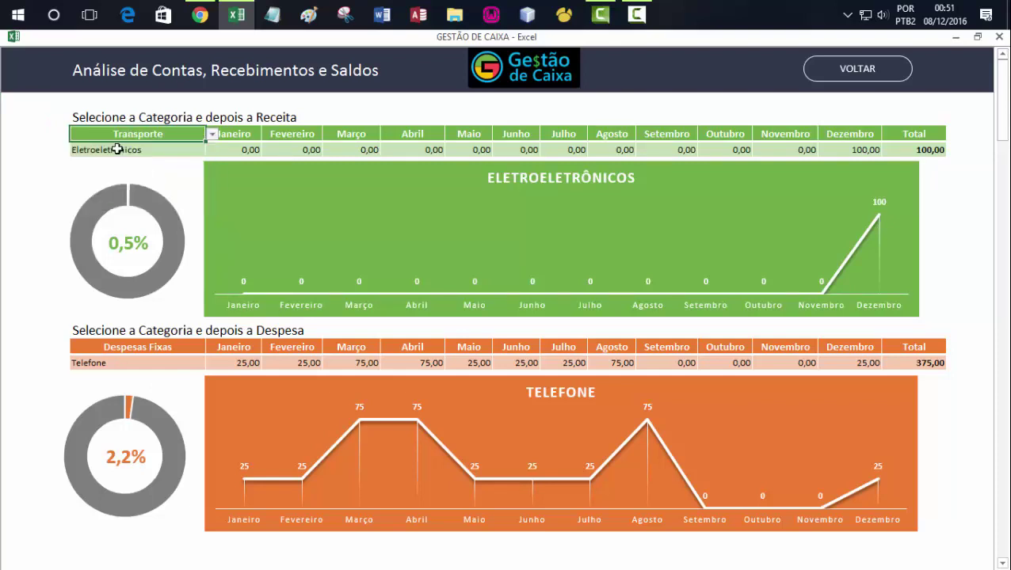
pyautogui.click(144, 150)
pyautogui.click(212, 150)
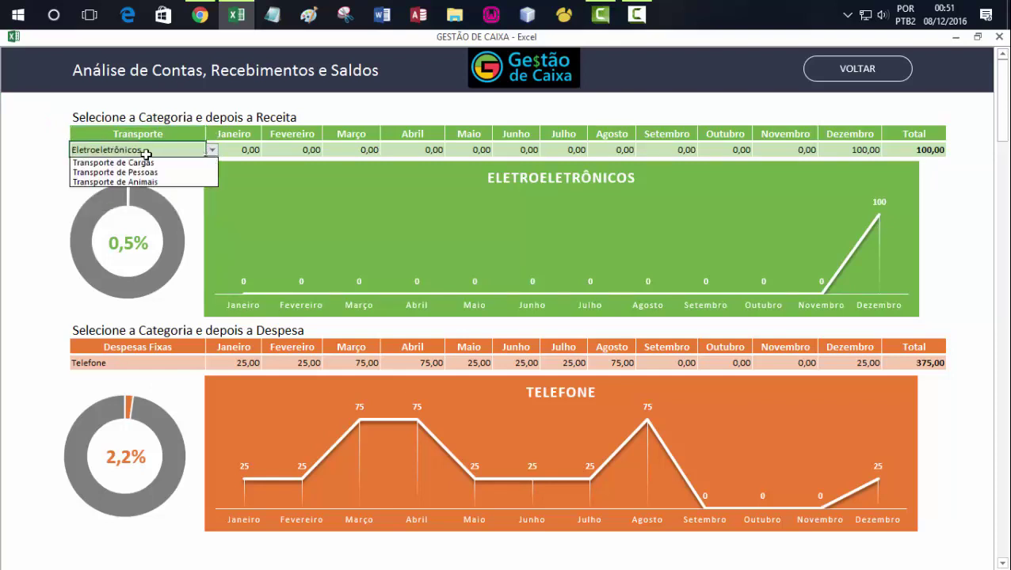
pyautogui.click(141, 162)
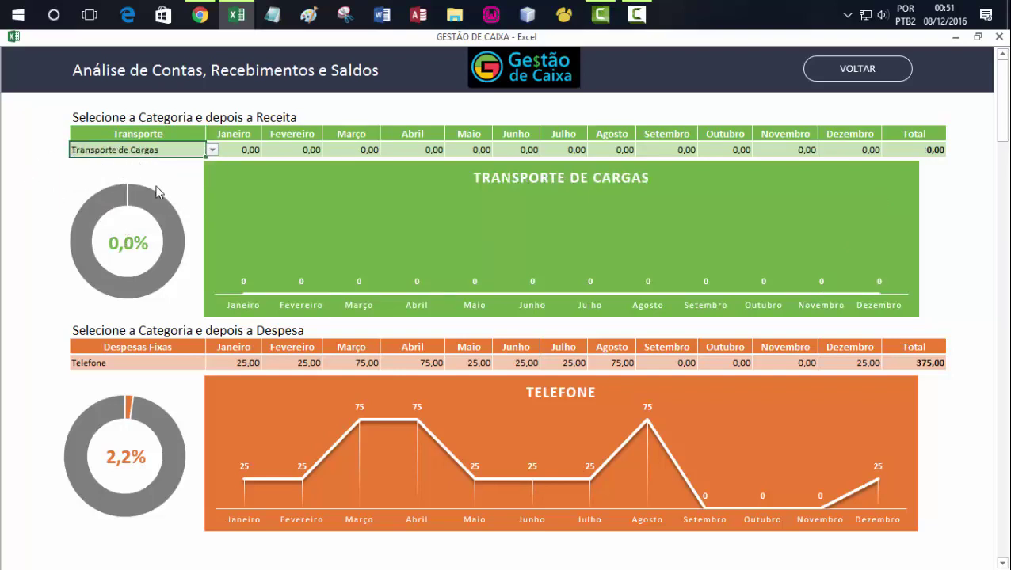
# Step: Switch the receipt category to Vendas and chart its Utilidades, Eletroeletrônicos and Confecções items
pyautogui.click(190, 133)
pyautogui.click(212, 134)
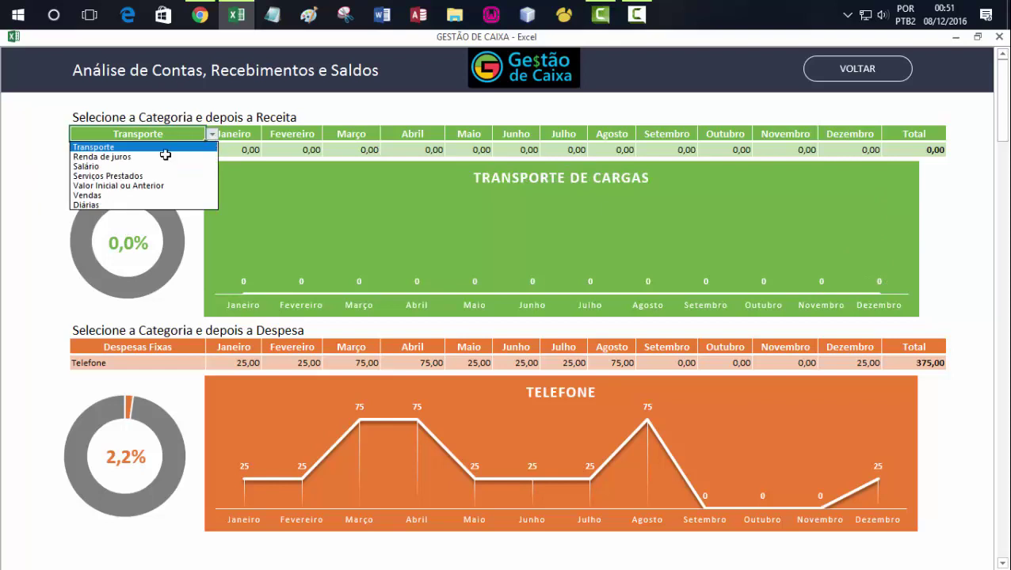
pyautogui.click(132, 195)
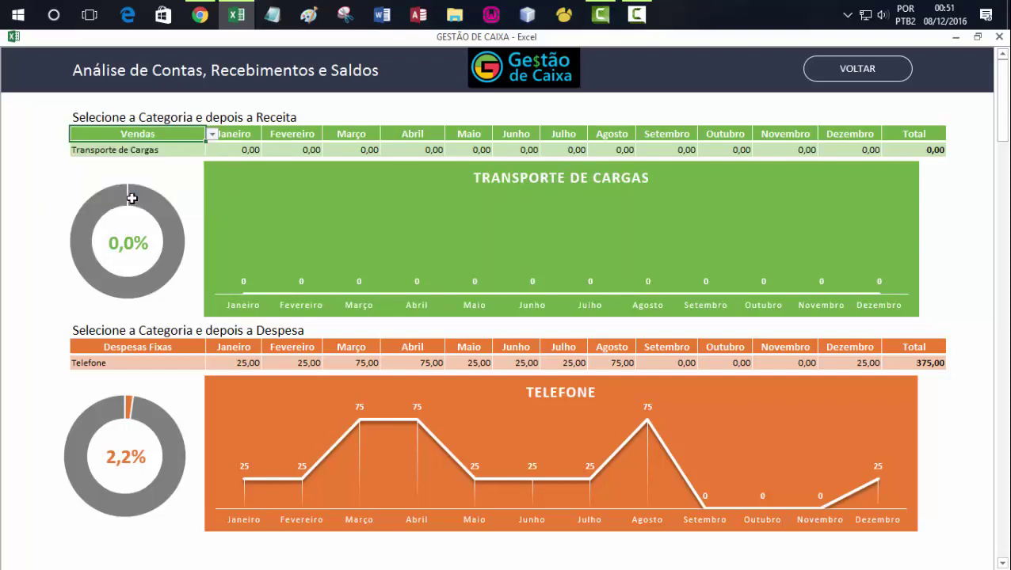
pyautogui.click(171, 150)
pyautogui.click(211, 150)
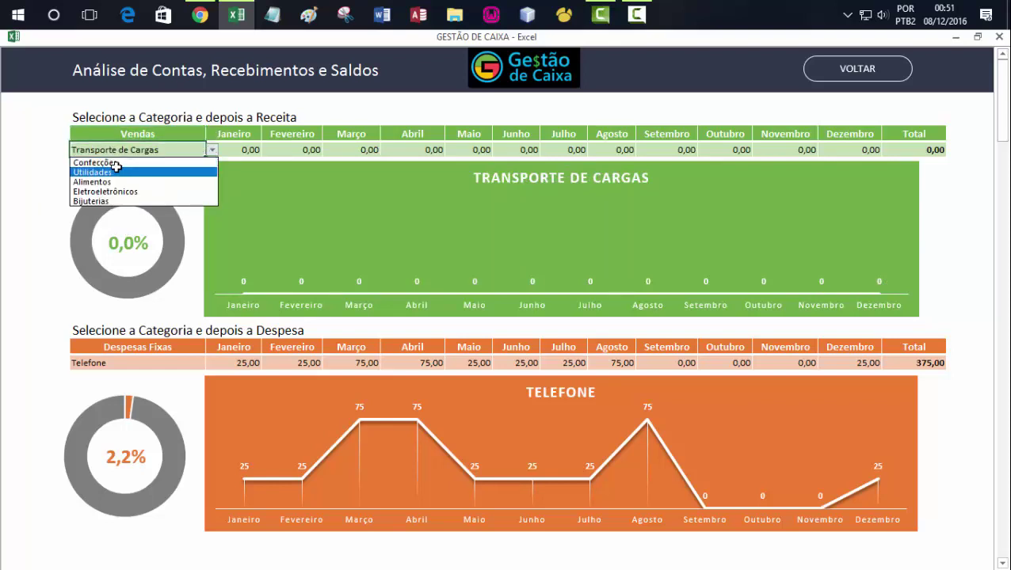
pyautogui.click(116, 171)
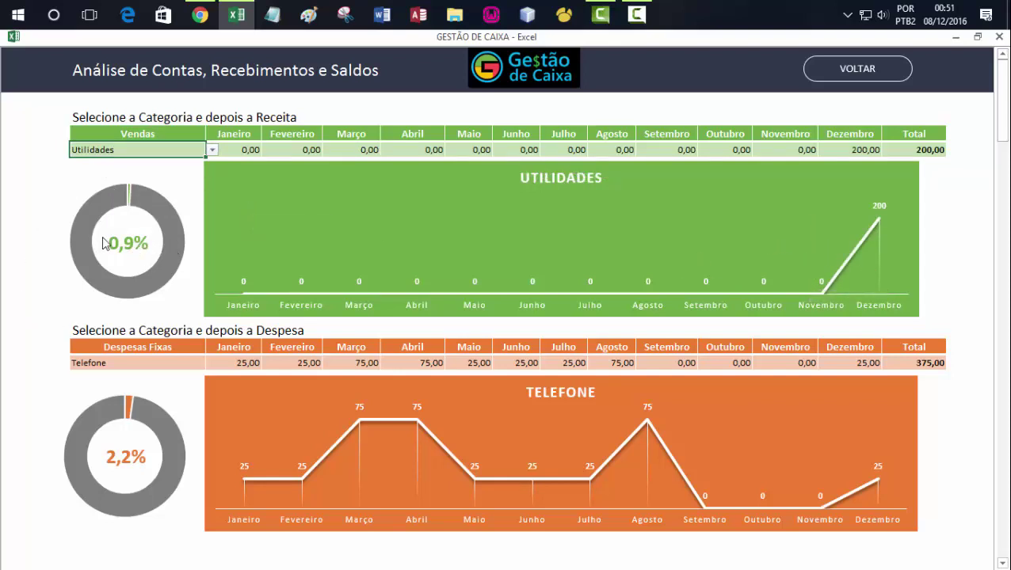
pyautogui.click(211, 150)
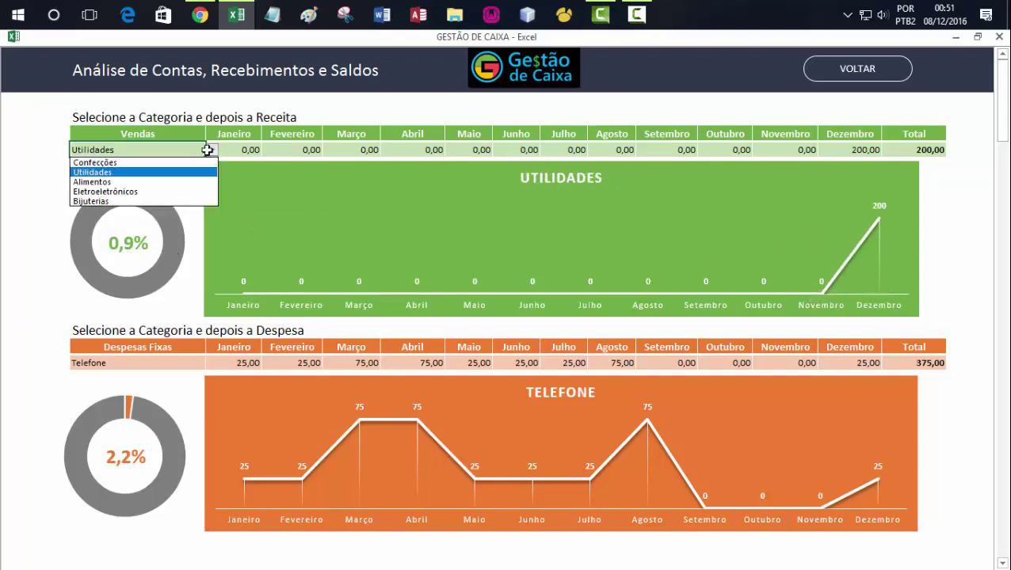
pyautogui.click(123, 192)
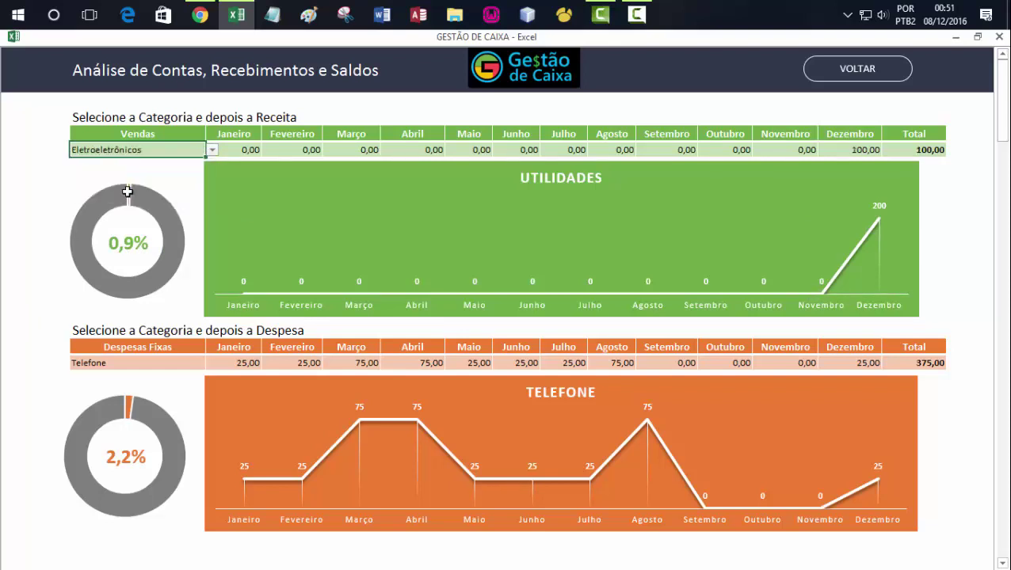
pyautogui.click(213, 152)
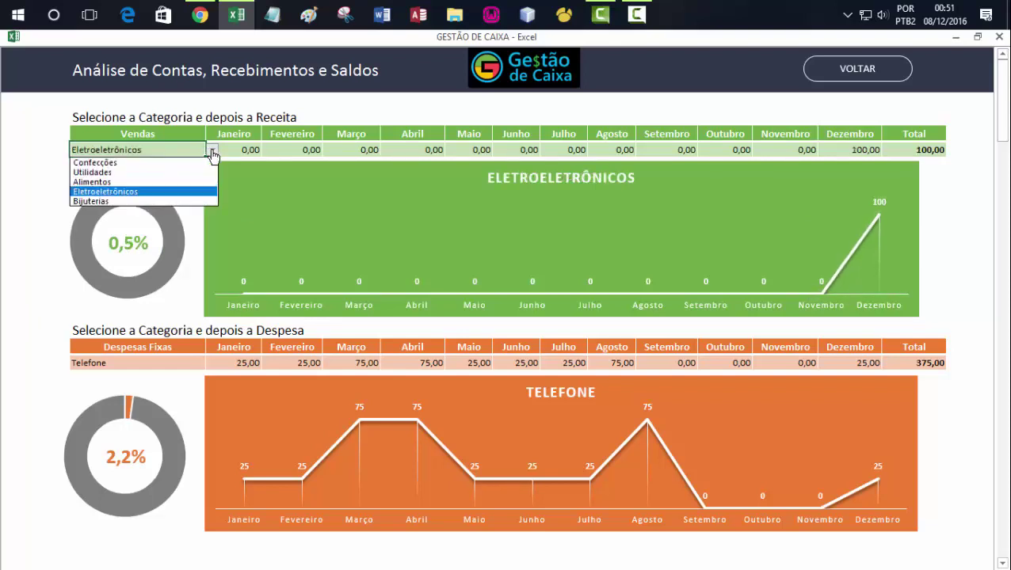
pyautogui.click(154, 164)
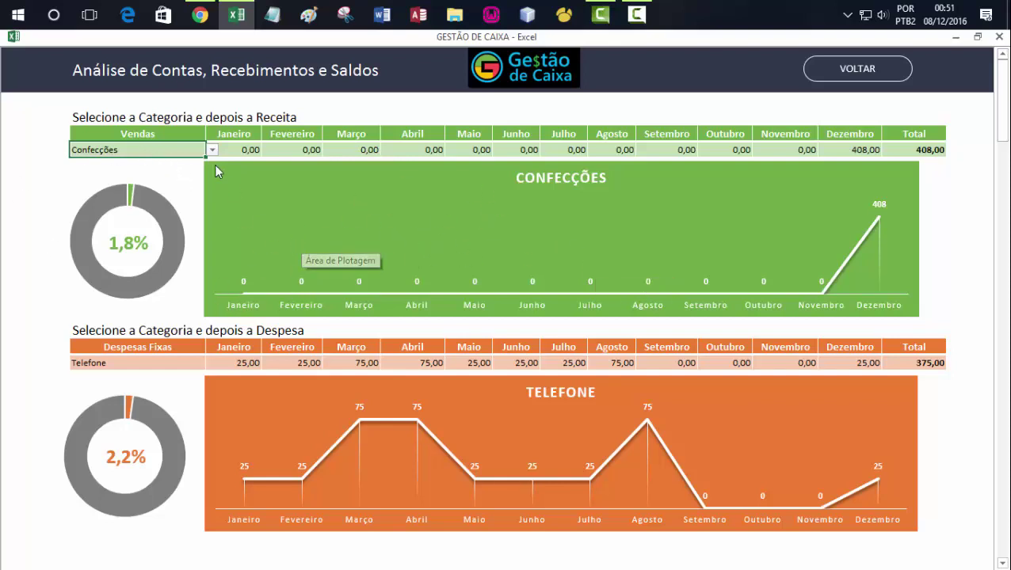
# Step: Set the receipt chart to category Salário, item Meu Salário
pyautogui.click(197, 133)
pyautogui.click(209, 137)
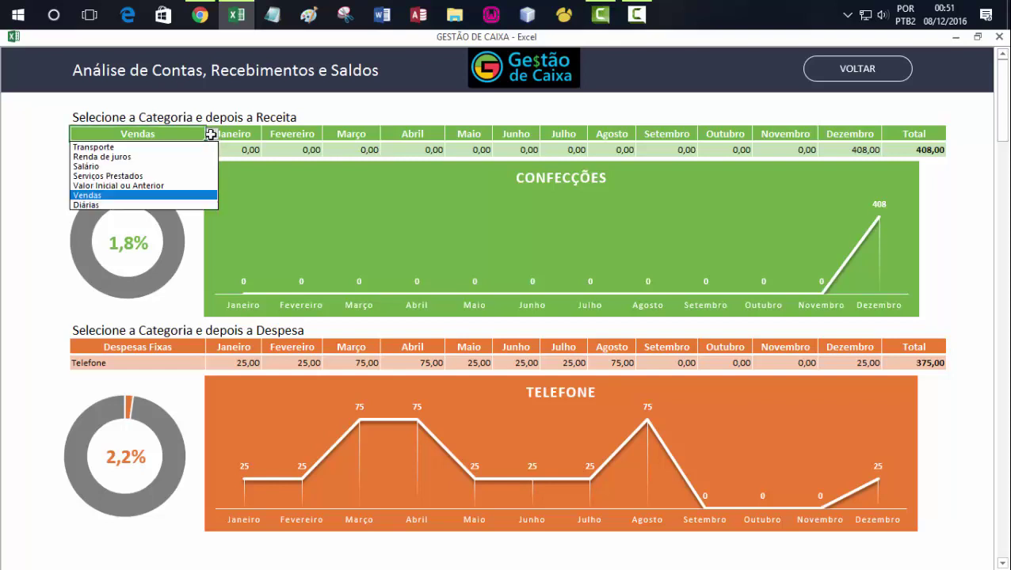
pyautogui.click(119, 162)
pyautogui.click(193, 152)
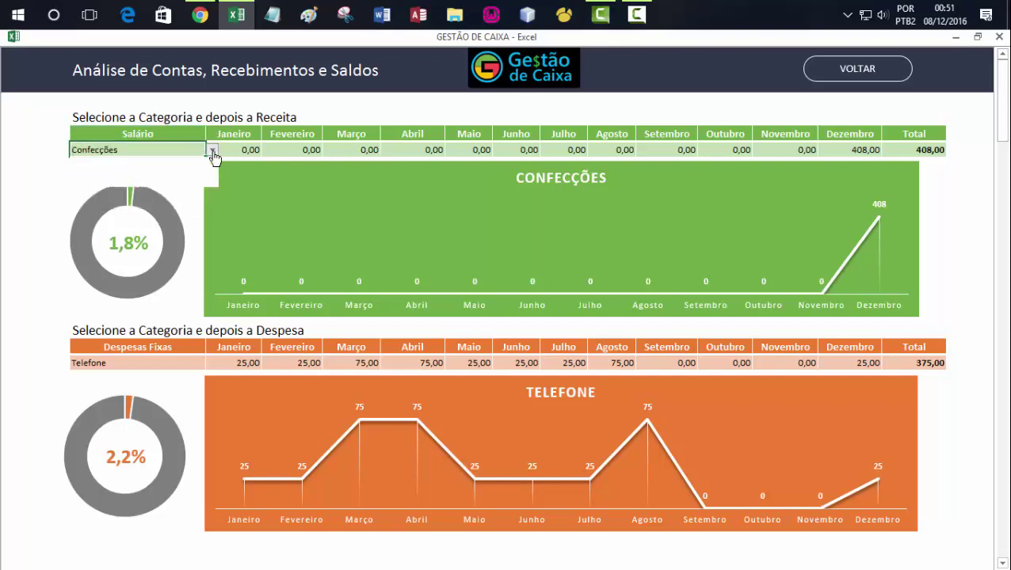
pyautogui.click(212, 149)
pyautogui.click(135, 165)
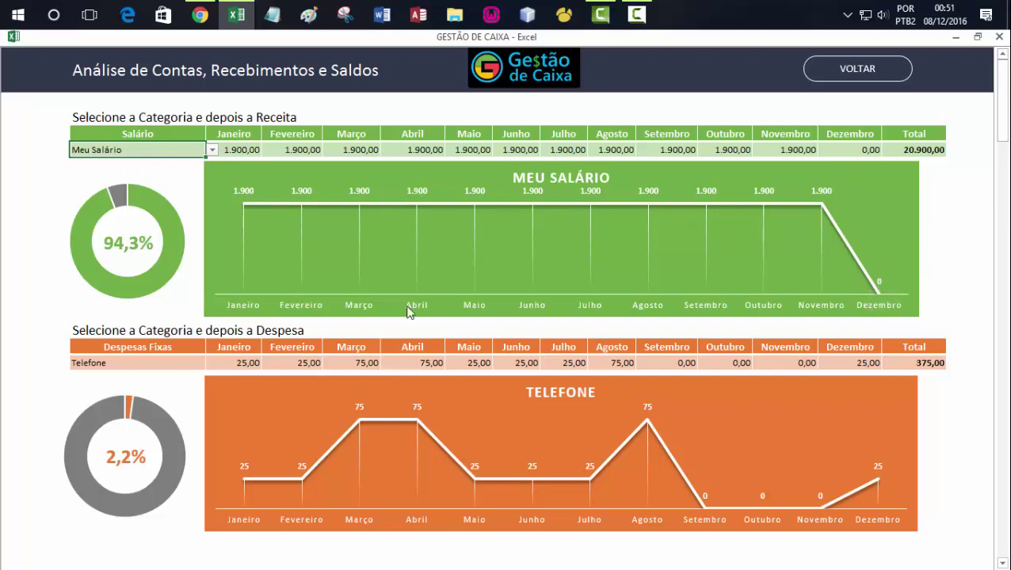
# Step: Keep the expense chart on Despesas Fixas with the Telefone item
pyautogui.scroll(-2, 187, 349)
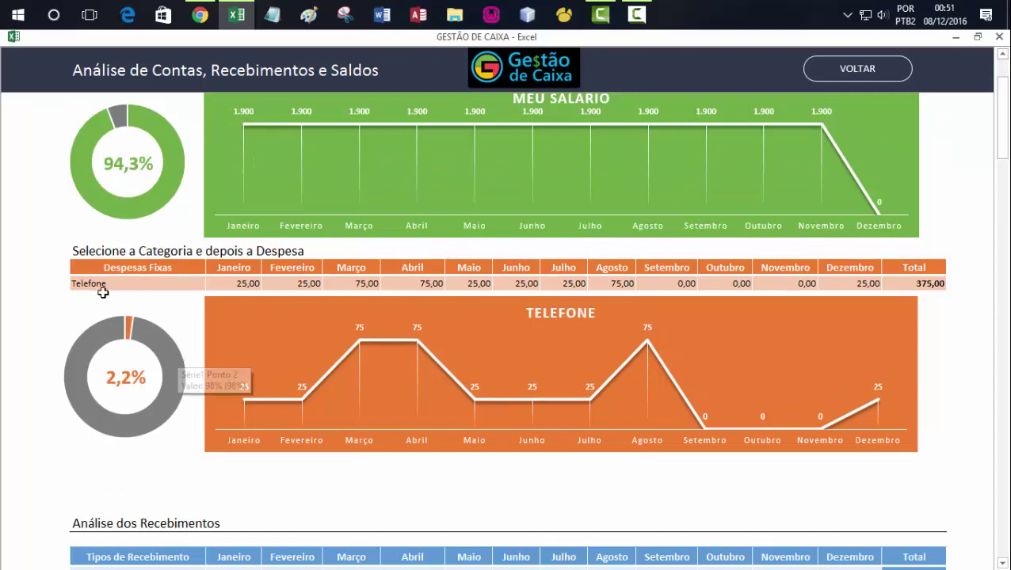
pyautogui.click(150, 274)
pyautogui.click(212, 269)
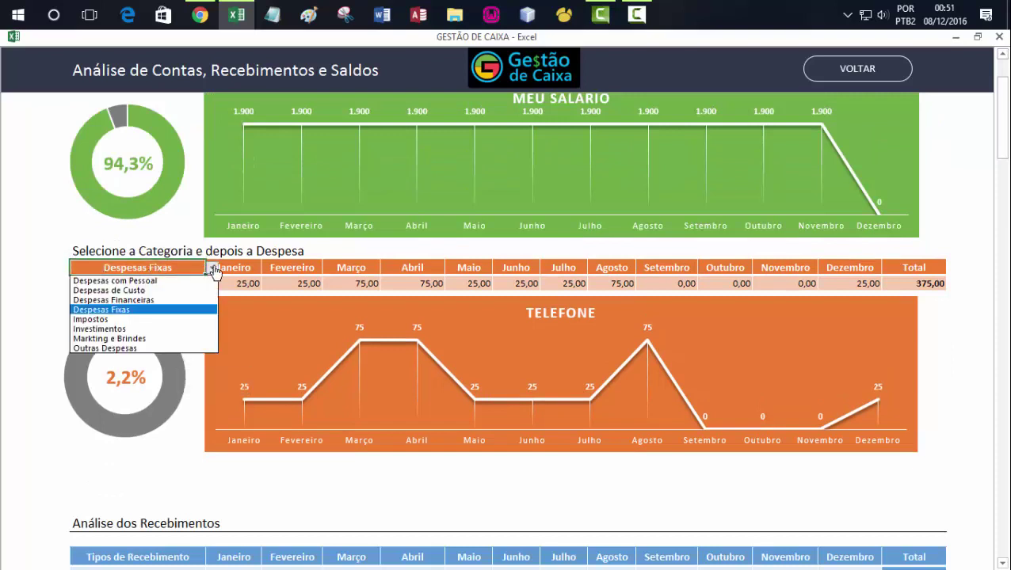
pyautogui.click(212, 268)
pyautogui.click(131, 287)
pyautogui.click(213, 284)
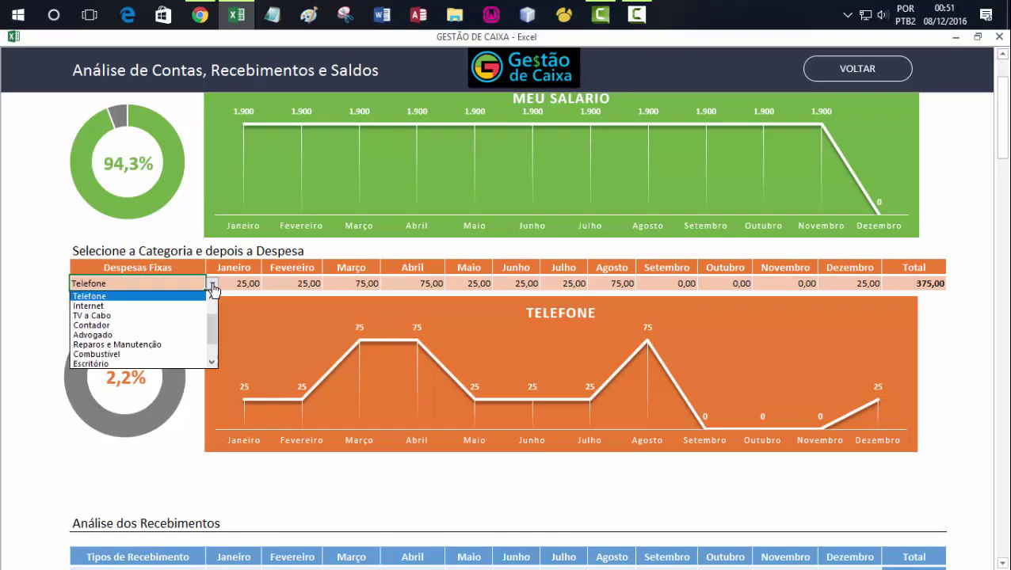
pyautogui.click(128, 296)
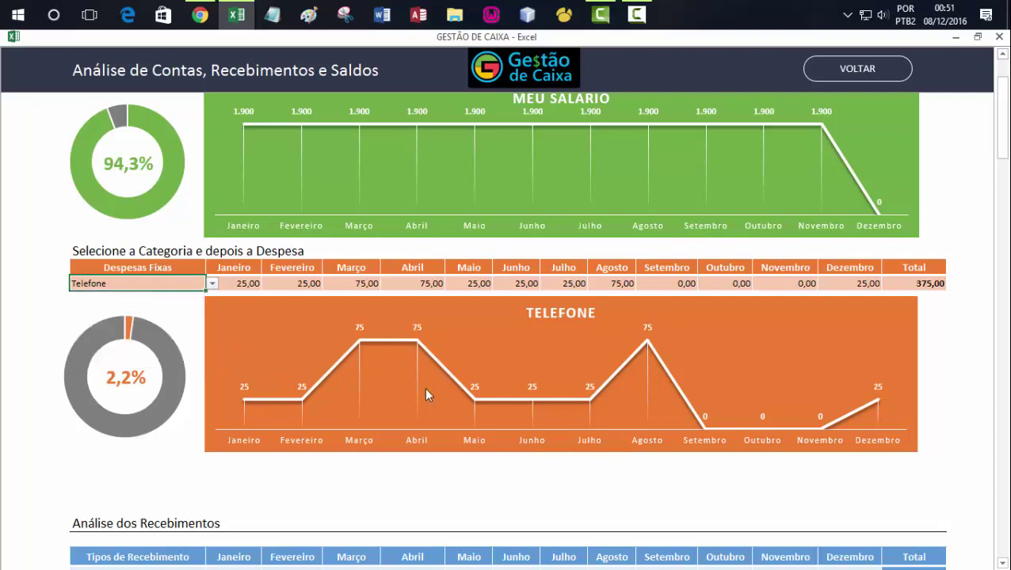
pyautogui.click(929, 373)
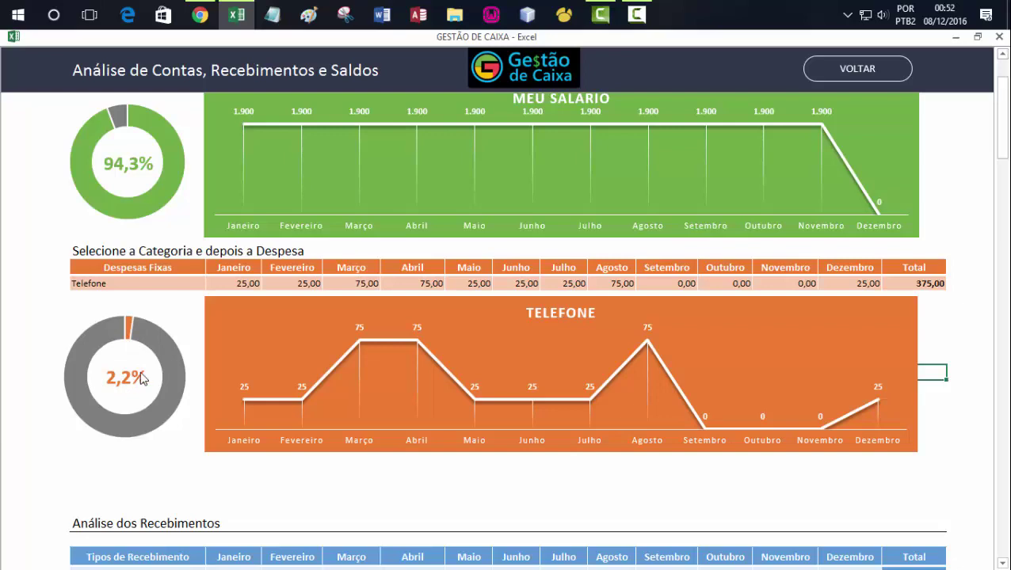
# Step: Scroll to the receipts table and point out the Dinheiro, Cartão de Débito, Deposito na Conta and Carnê da Loja rows
pyautogui.scroll(-2, 139, 379)
pyautogui.scroll(-2, 45, 367)
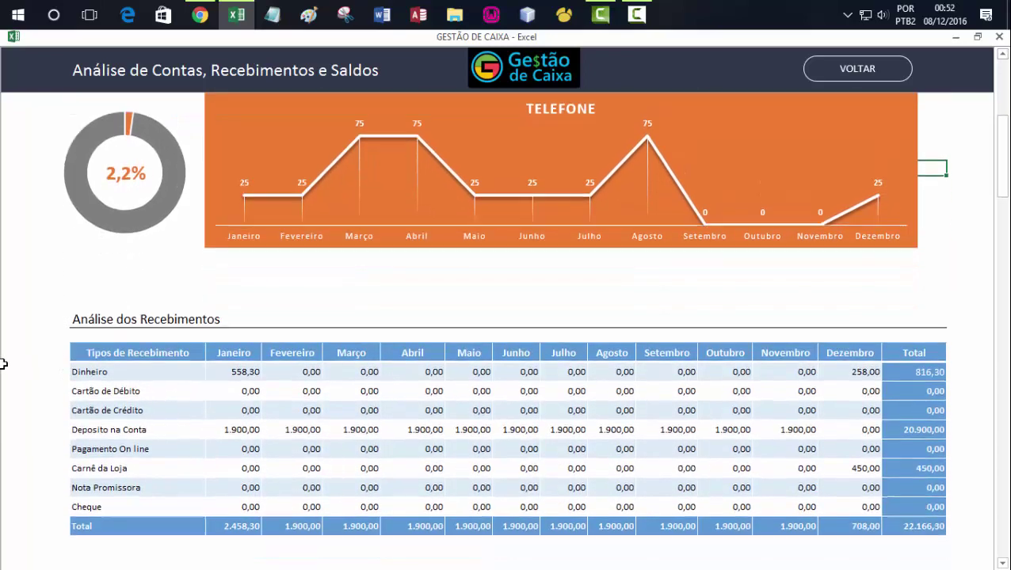
pyautogui.scroll(-1, 5, 363)
pyautogui.click(108, 322)
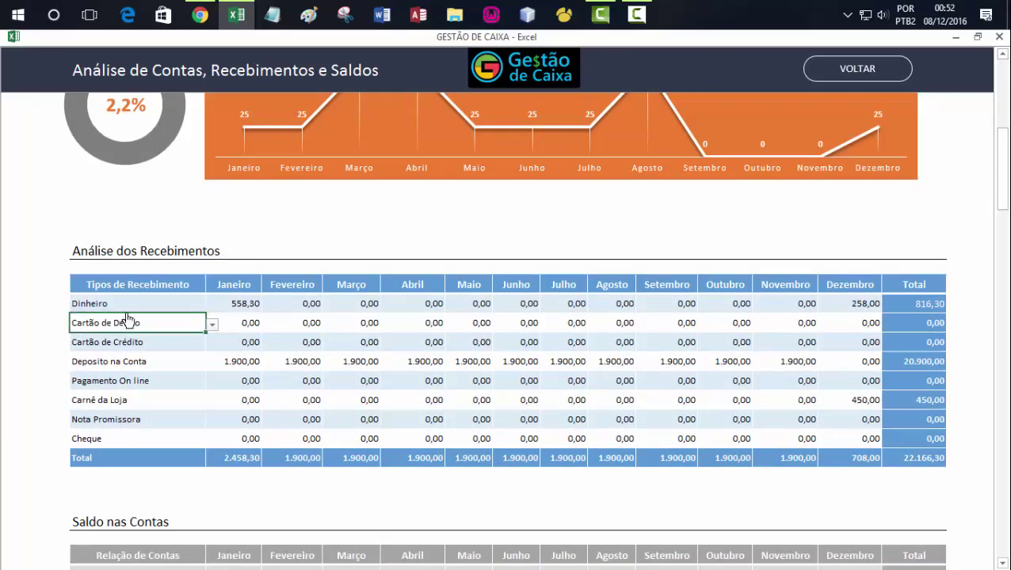
pyautogui.click(128, 301)
pyautogui.click(130, 355)
pyautogui.click(145, 396)
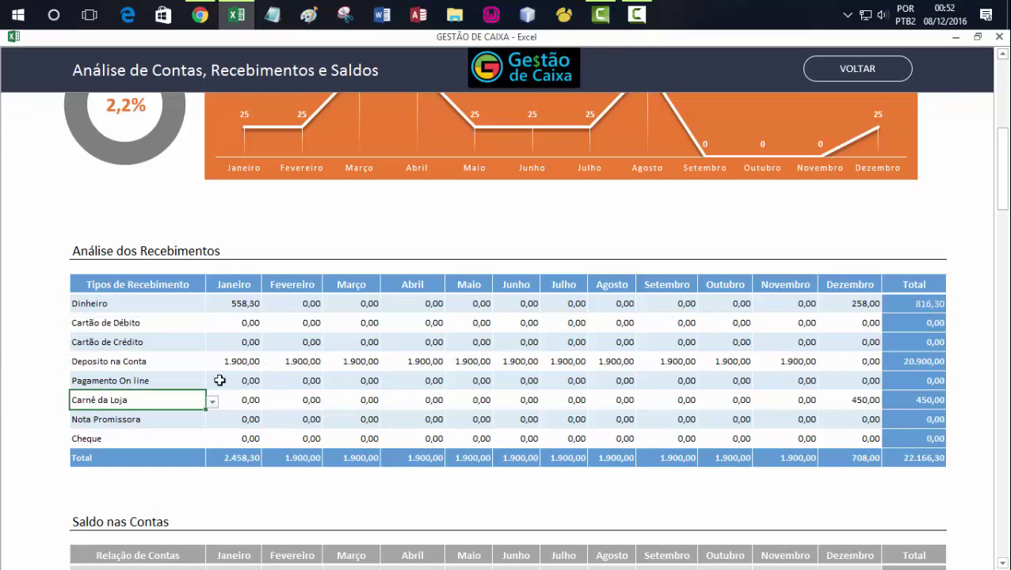
# Step: Scroll past the Saldo nas Contas table until Análise dos Resultados is at the top
pyautogui.scroll(-2, 151, 361)
pyautogui.scroll(-2, 166, 343)
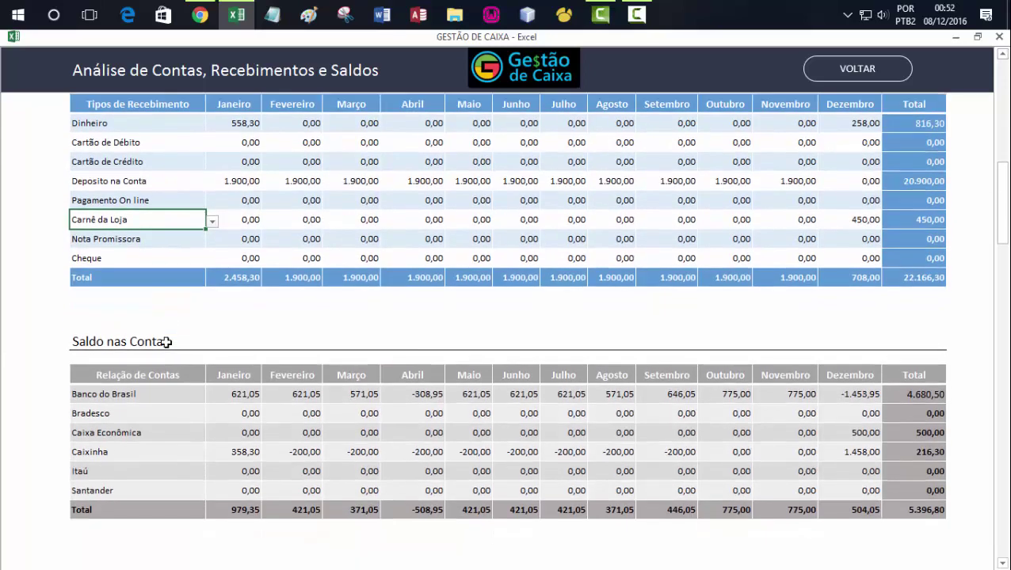
pyautogui.scroll(-2, 165, 343)
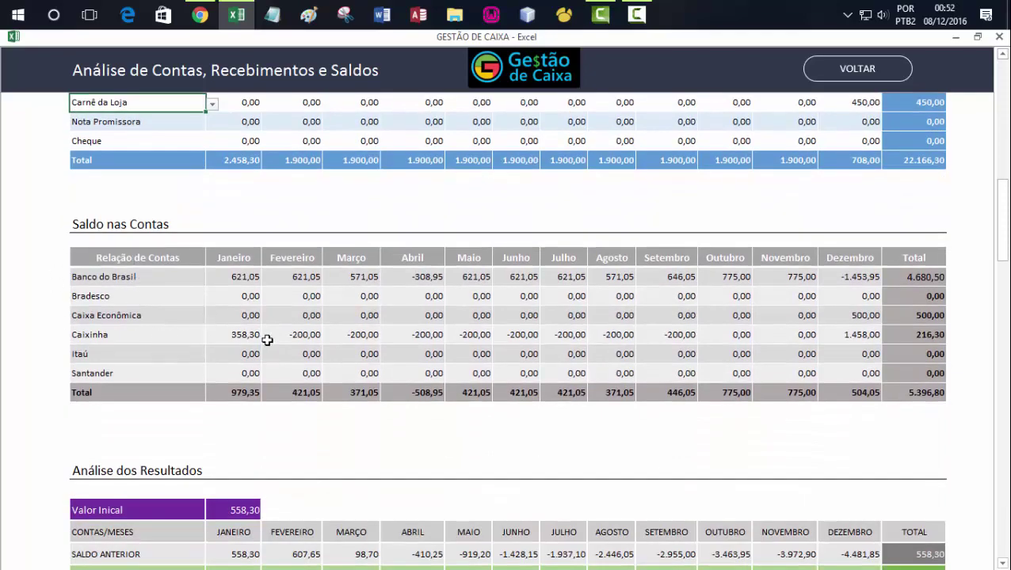
pyautogui.scroll(-1, 266, 339)
pyautogui.scroll(-2, 389, 367)
pyautogui.scroll(-4, 392, 368)
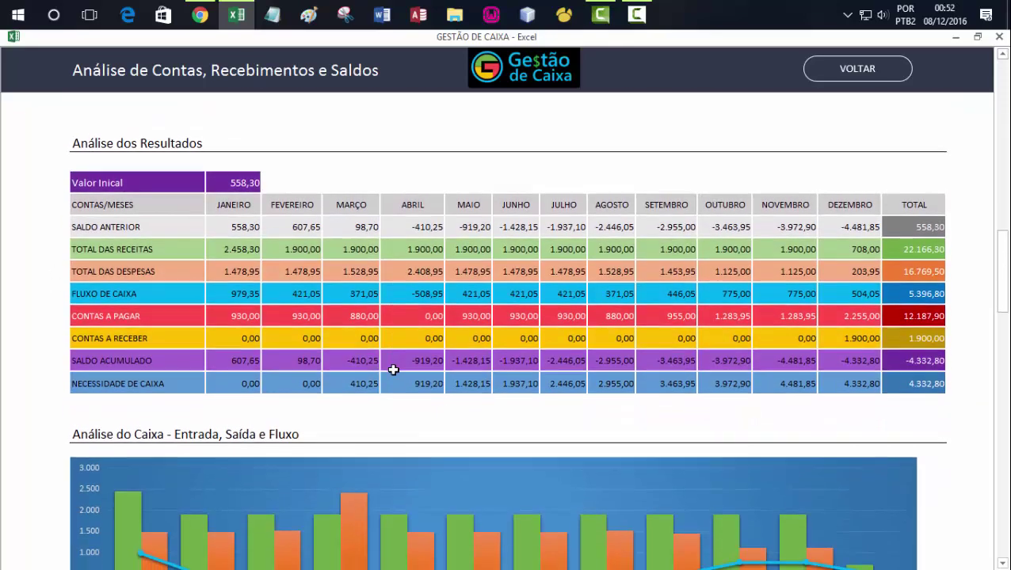
# Step: Review January results: opening balance 558,30, revenue 2.458,30, cash flow 979,35, cash need 0,00
pyautogui.moveTo(272, 226); pyautogui.dragTo(250, 225)
pyautogui.click(249, 225)
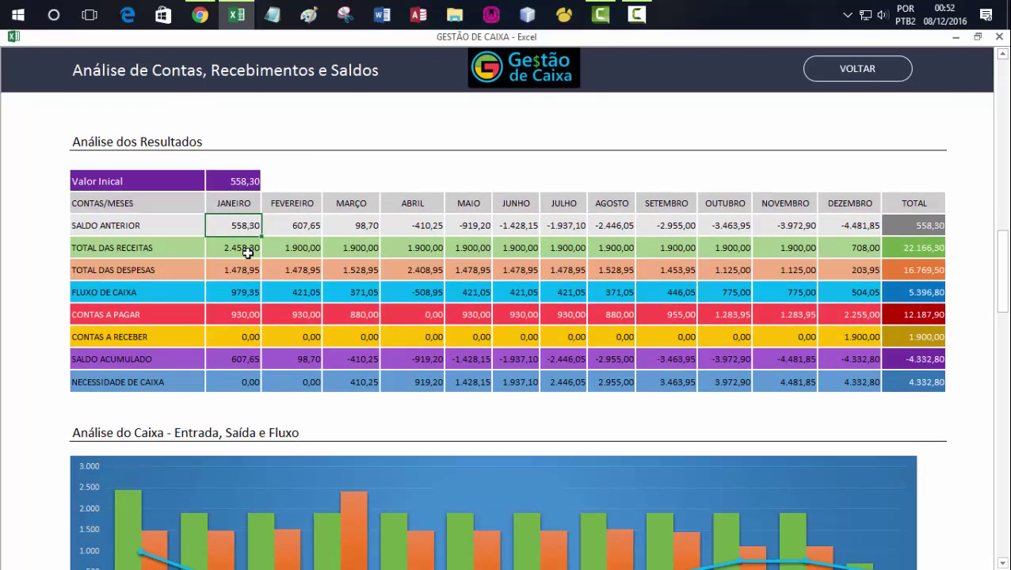
pyautogui.click(247, 252)
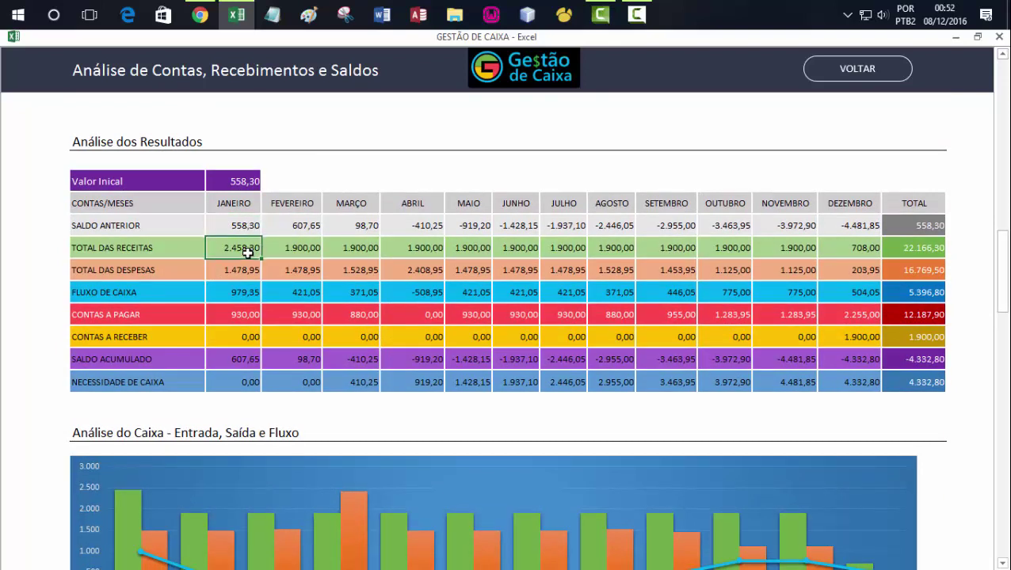
pyautogui.click(228, 269)
pyautogui.click(242, 293)
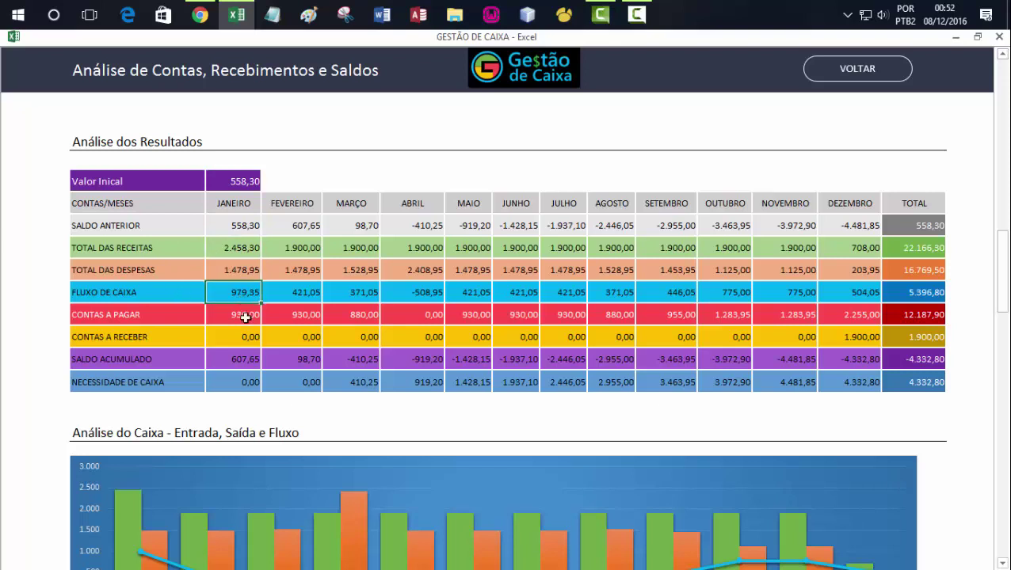
pyautogui.click(241, 317)
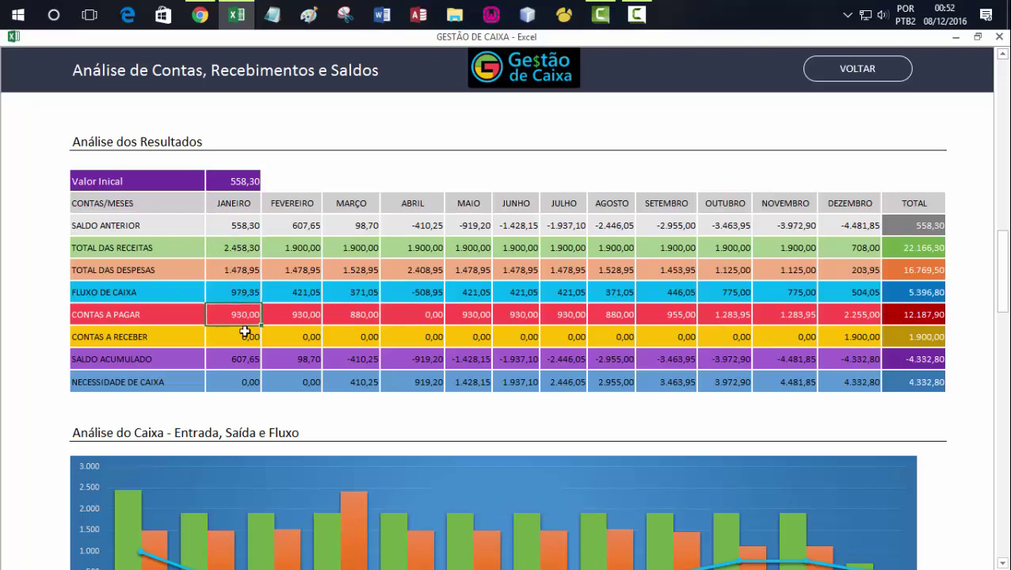
pyautogui.click(252, 339)
pyautogui.click(251, 359)
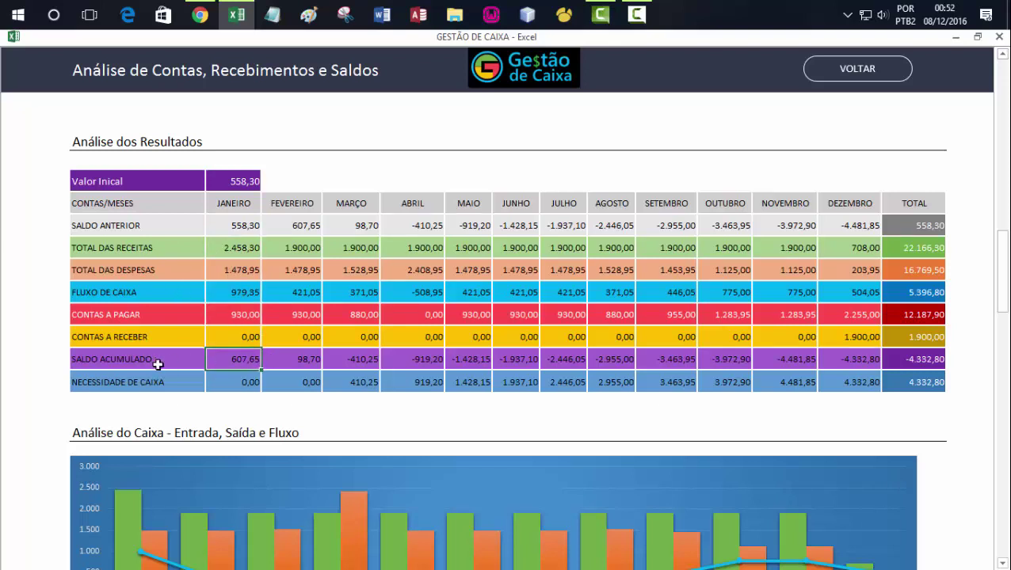
pyautogui.click(238, 387)
# Step: Point out March's accumulated balance -410,25 and cash need 410,25, then scroll to the Análise do Caixa chart
pyautogui.scroll(-2, 346, 376)
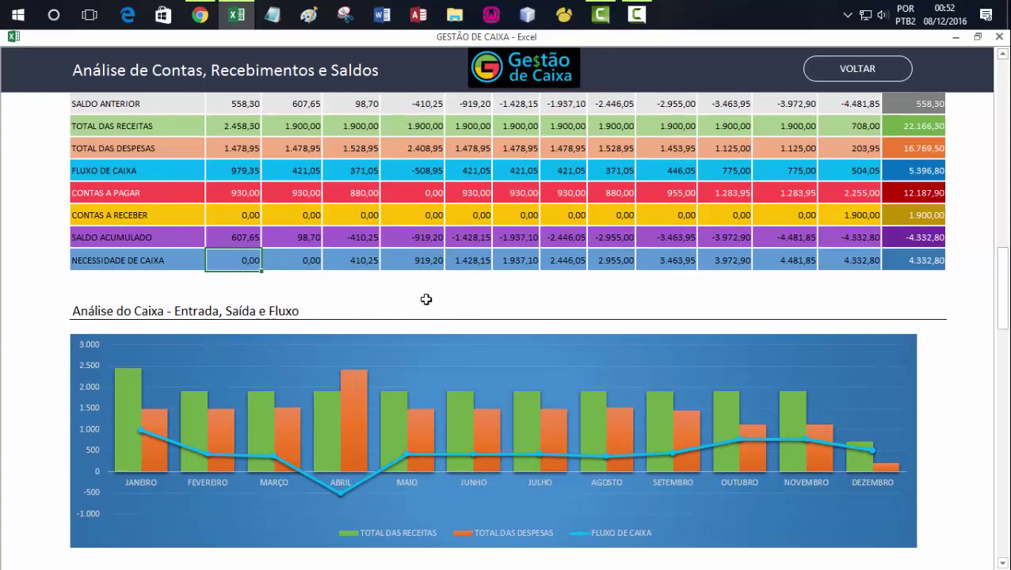
pyautogui.scroll(1, 426, 299)
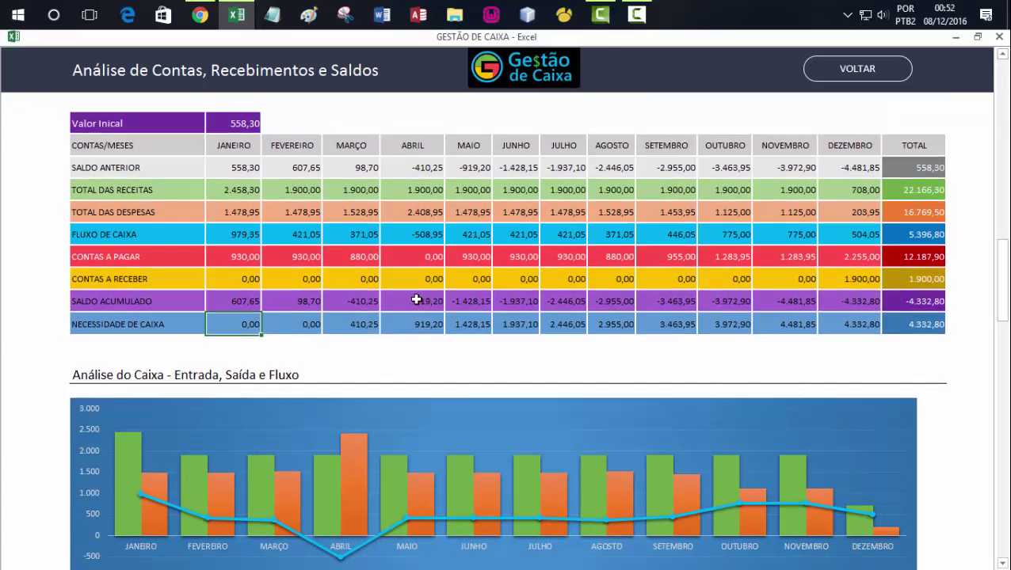
pyautogui.click(362, 303)
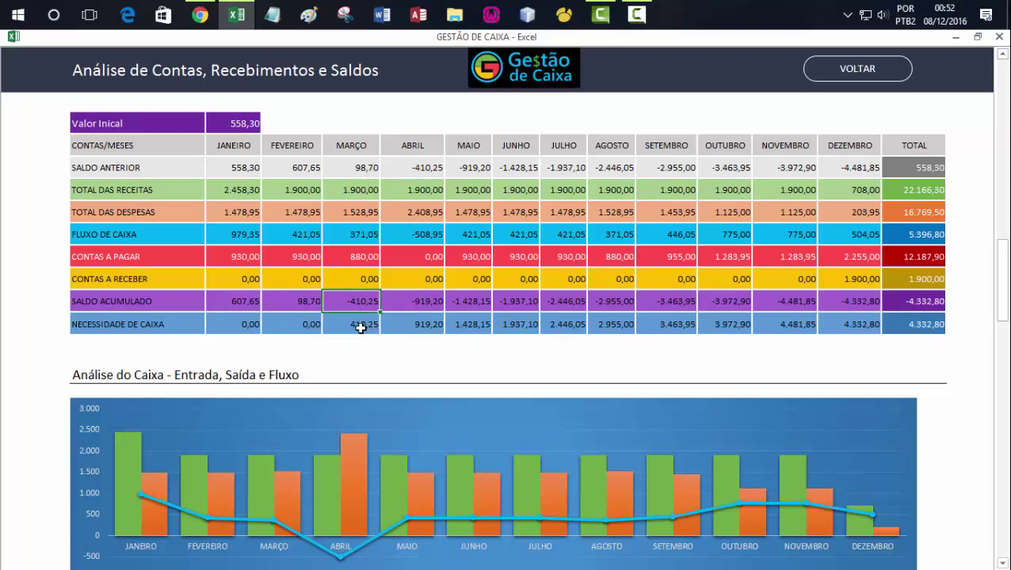
pyautogui.click(361, 322)
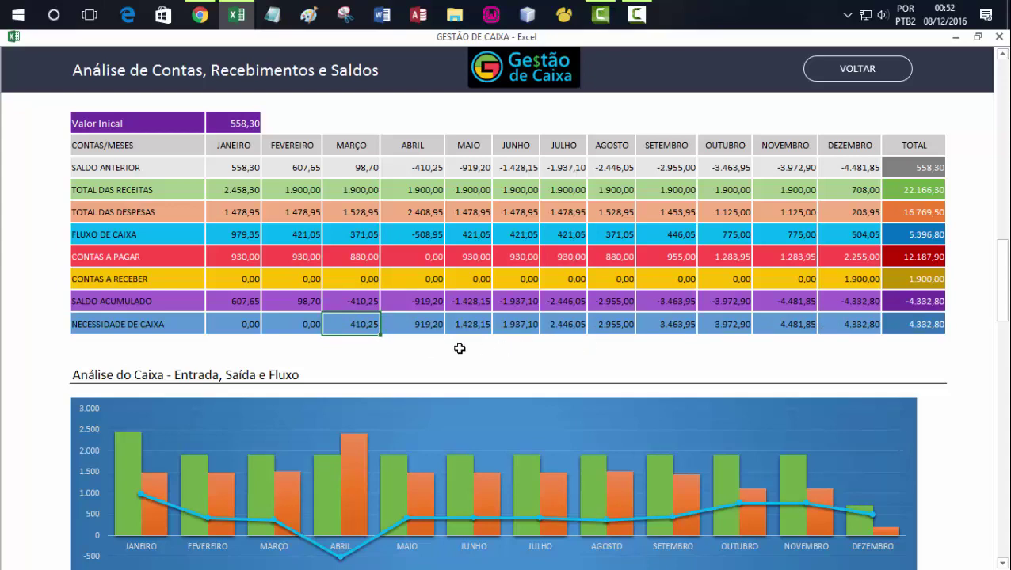
pyautogui.scroll(-5, 460, 349)
pyautogui.scroll(-2, 460, 348)
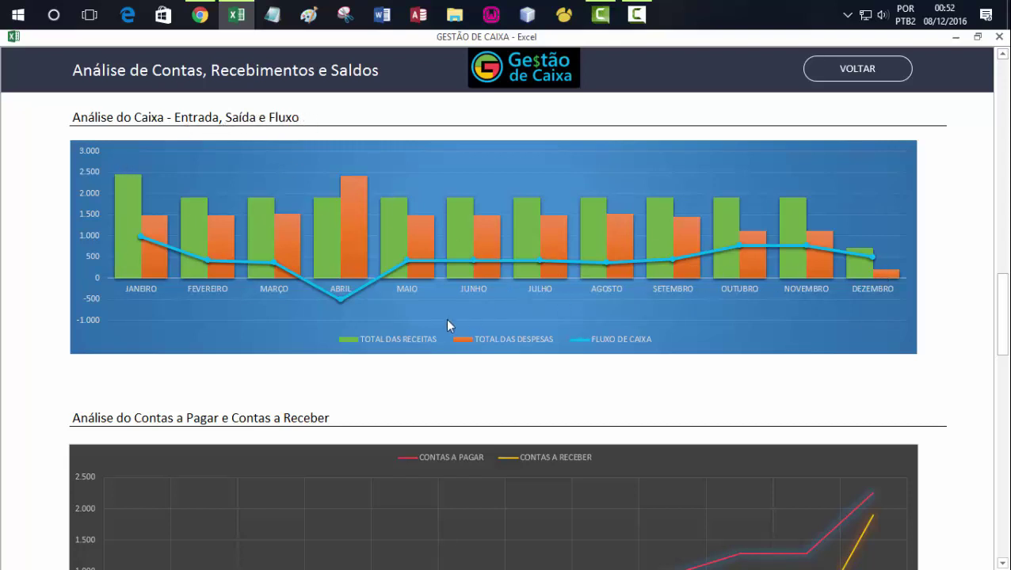
# Step: Scroll past the Contas a Pagar e Contas a Receber line chart to the Análise do Saldo Acumulado bar chart
pyautogui.scroll(-3, 300, 361)
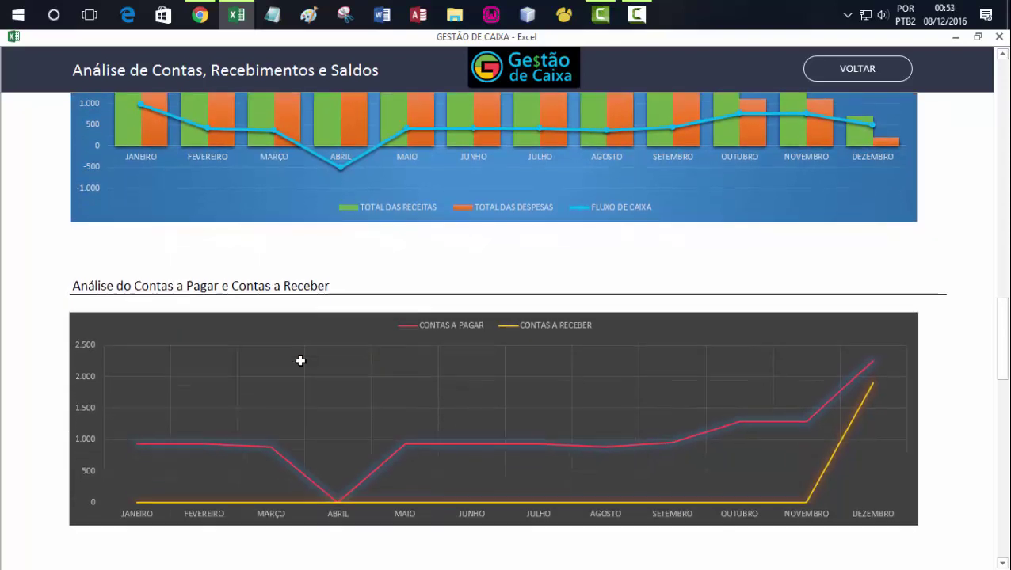
pyautogui.scroll(-1, 300, 361)
pyautogui.scroll(-1, 476, 365)
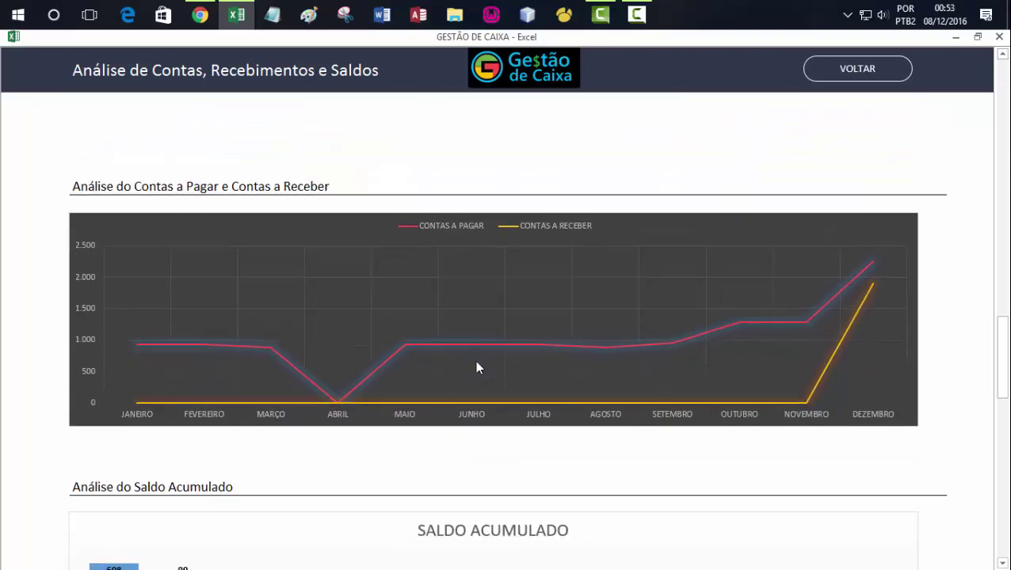
pyautogui.scroll(-1, 399, 392)
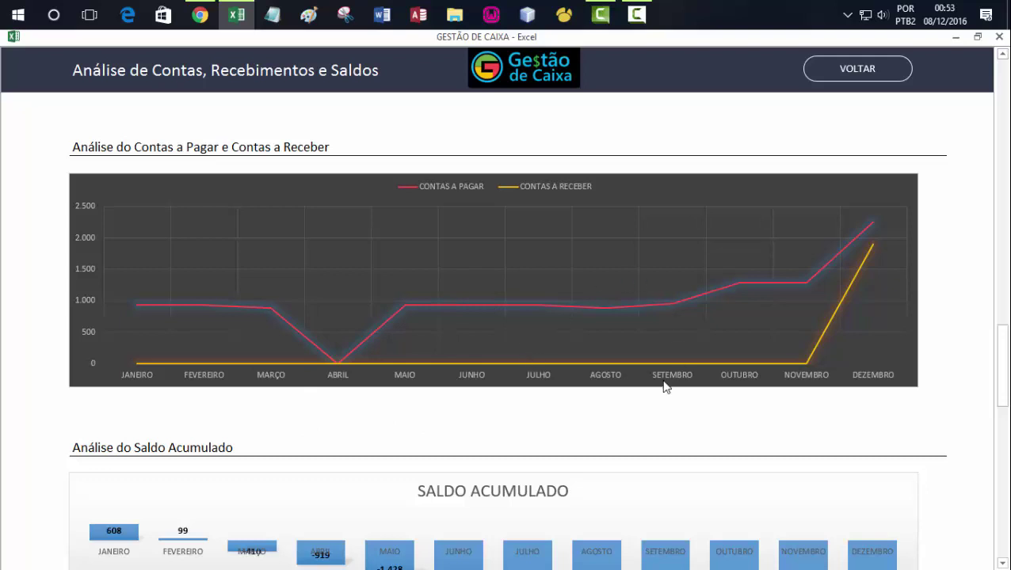
pyautogui.scroll(-3, 535, 398)
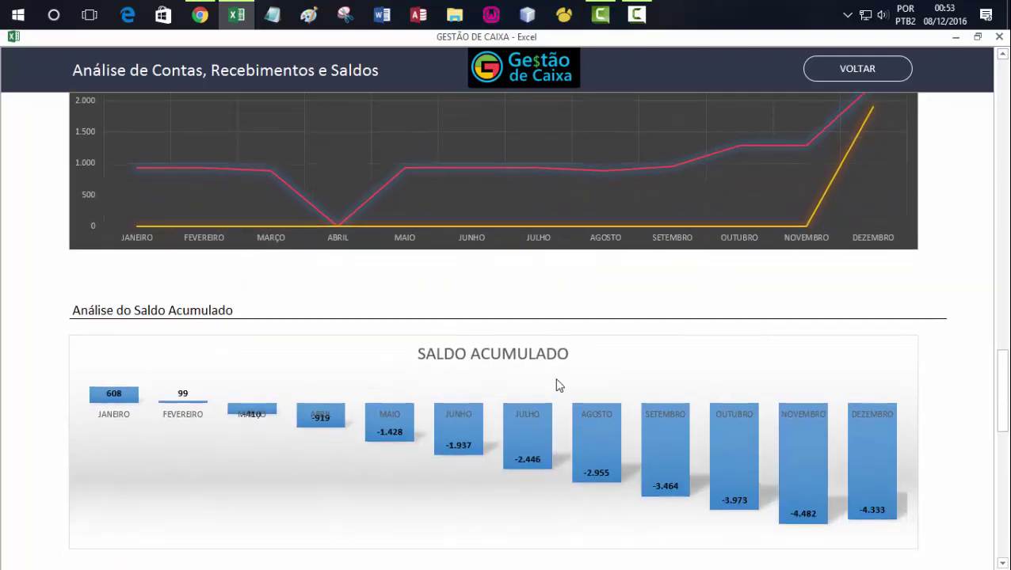
pyautogui.scroll(-3, 656, 379)
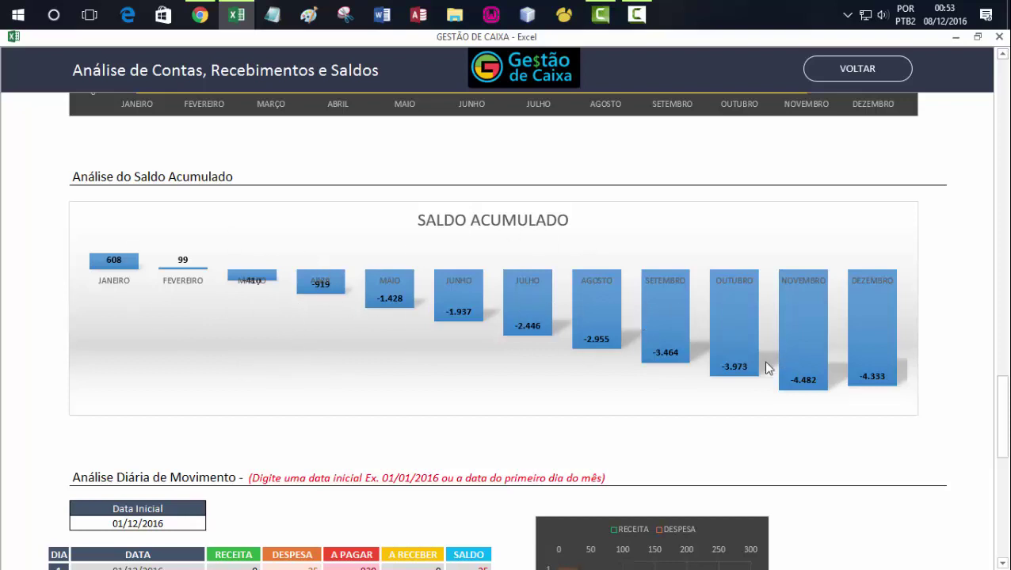
# Step: Point out the Análise Diária de Movimento title and its Data Inicial 01/12/2016, then scroll through the days
pyautogui.scroll(-5, 261, 379)
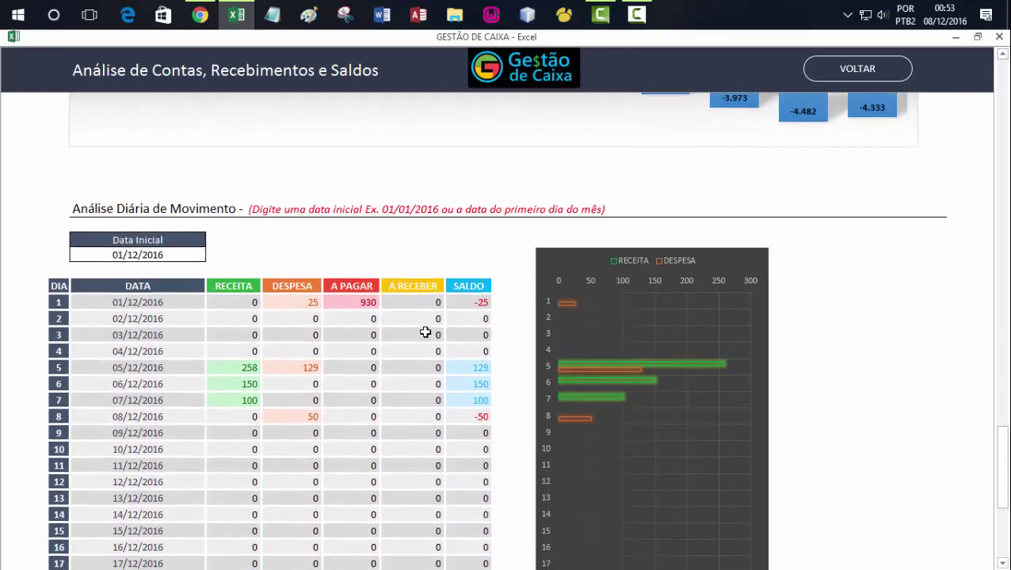
pyautogui.scroll(-1, 426, 333)
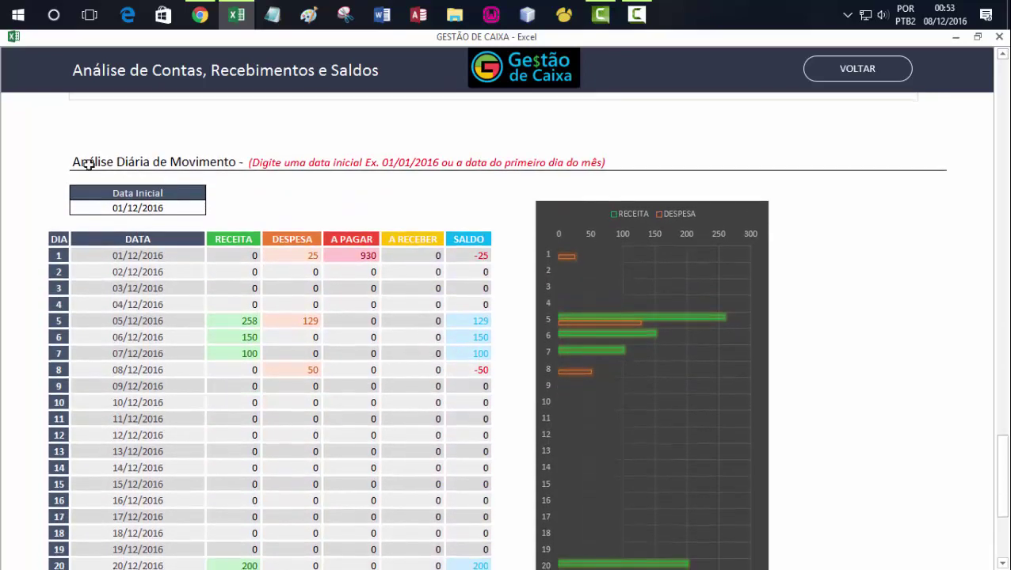
pyautogui.click(88, 164)
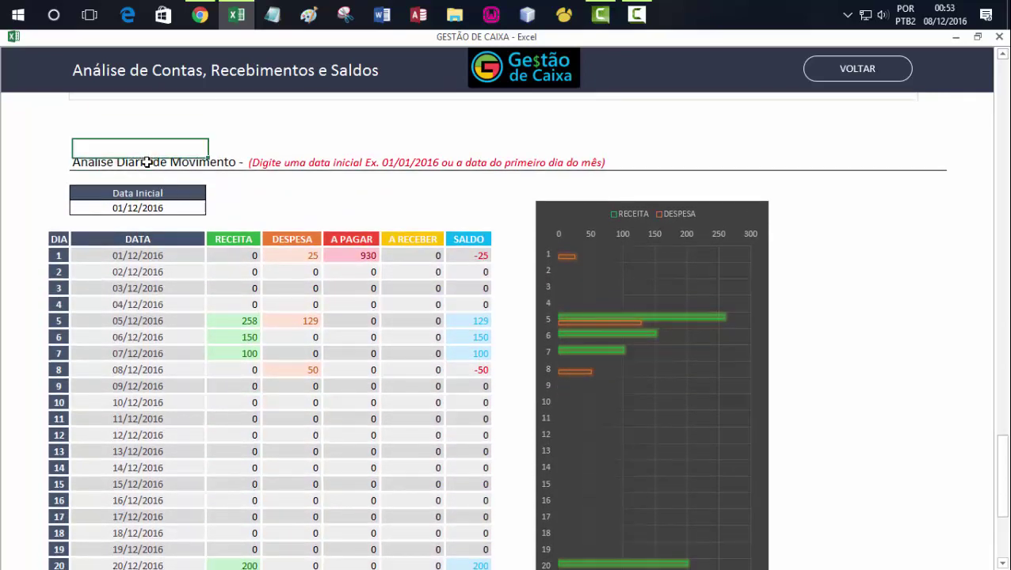
pyautogui.click(125, 206)
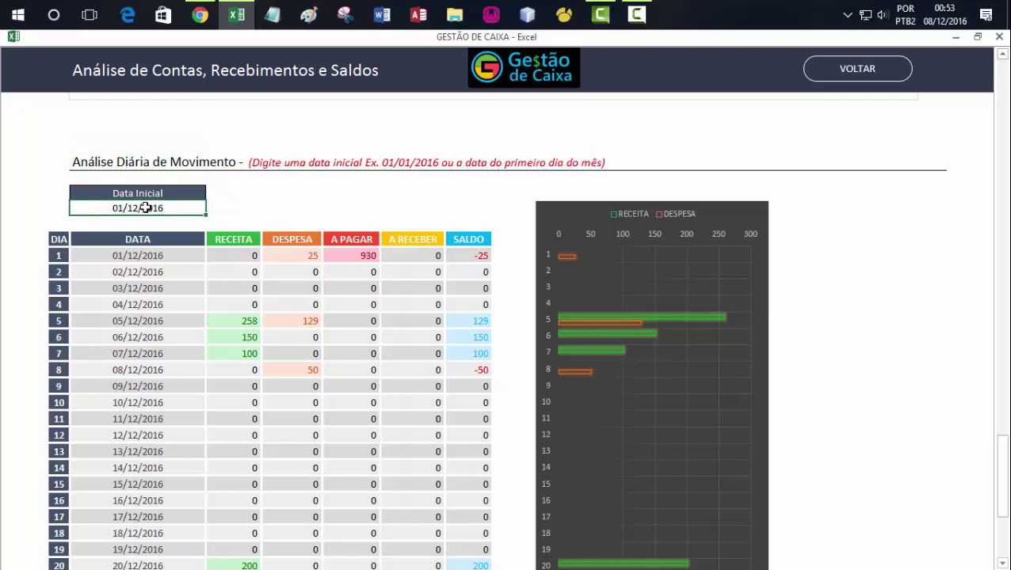
pyautogui.scroll(-1, 159, 261)
pyautogui.scroll(-3, 157, 301)
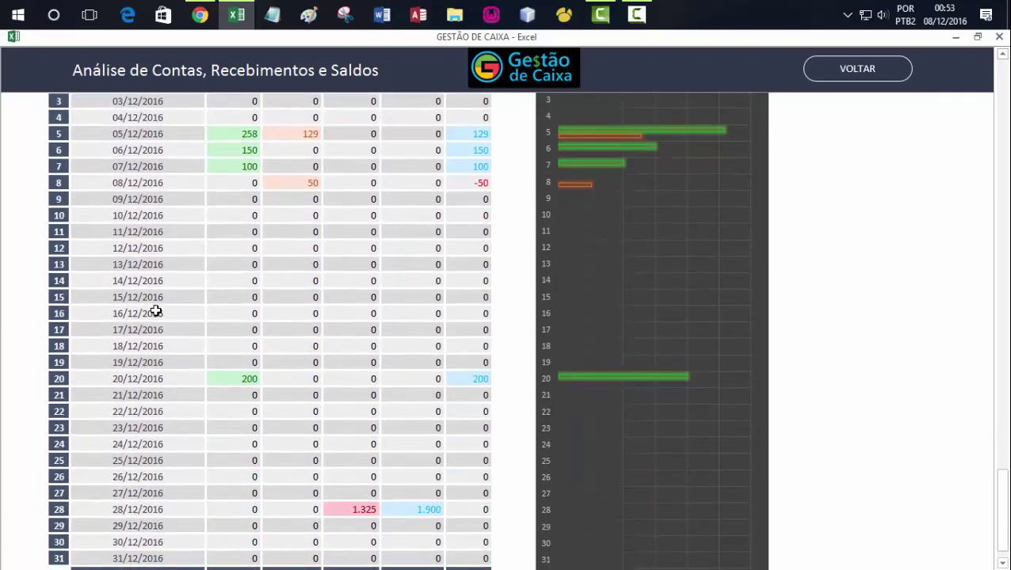
pyautogui.scroll(-3, 156, 313)
pyautogui.scroll(-1, 161, 354)
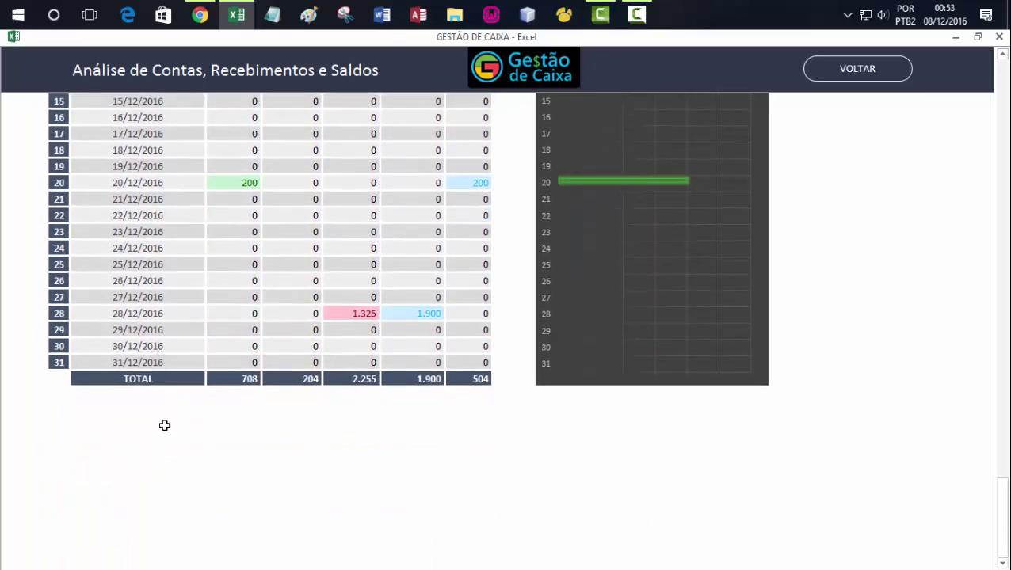
pyautogui.scroll(2, 143, 408)
pyautogui.scroll(3, 55, 269)
pyautogui.scroll(2, 54, 265)
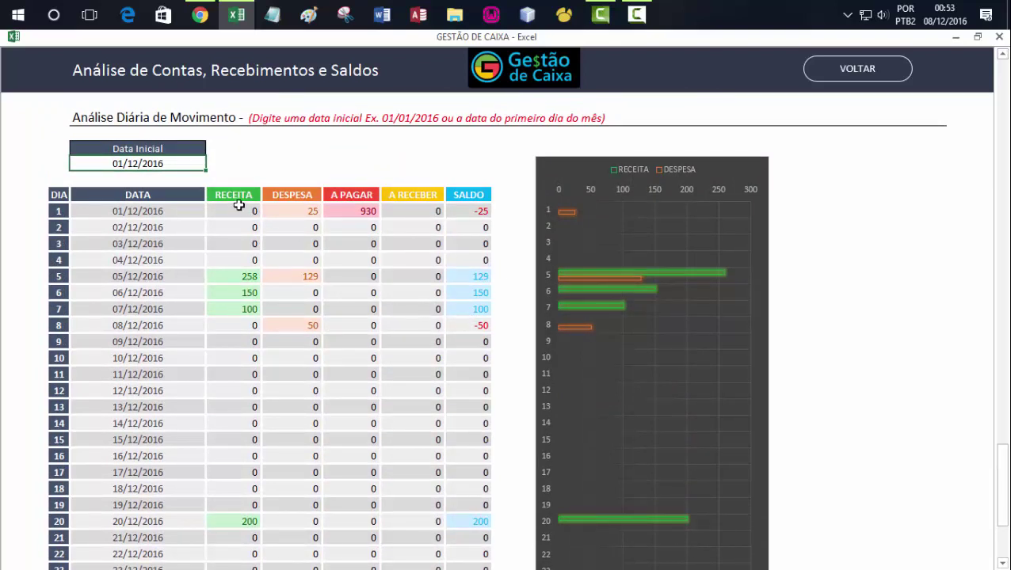
# Step: Point out the RECEITA, DESPESA, A PAGAR, A RECEBER and SALDO columns, then scroll through the table
pyautogui.click(237, 200)
pyautogui.click(302, 198)
pyautogui.click(352, 198)
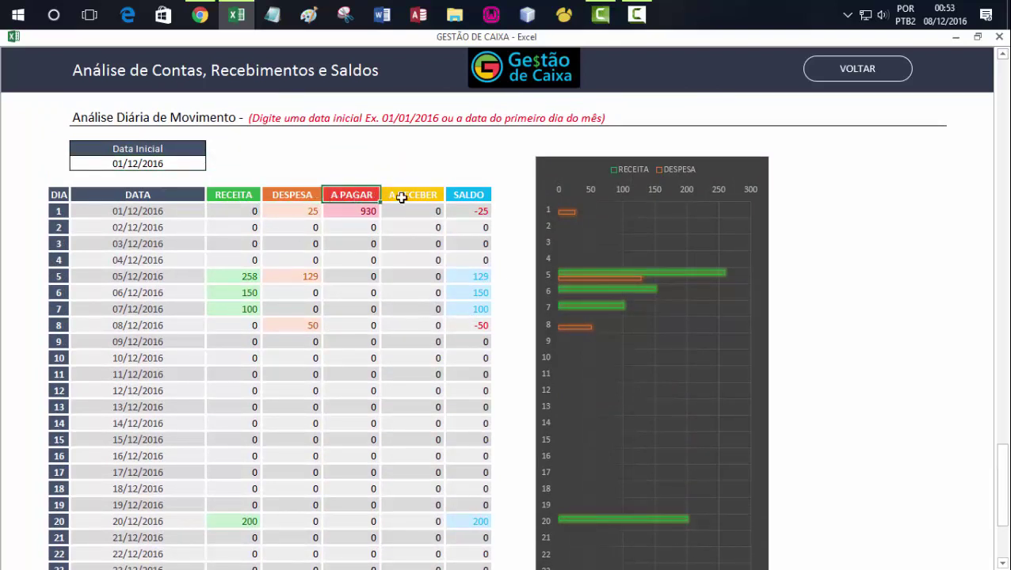
pyautogui.click(416, 198)
pyautogui.click(459, 198)
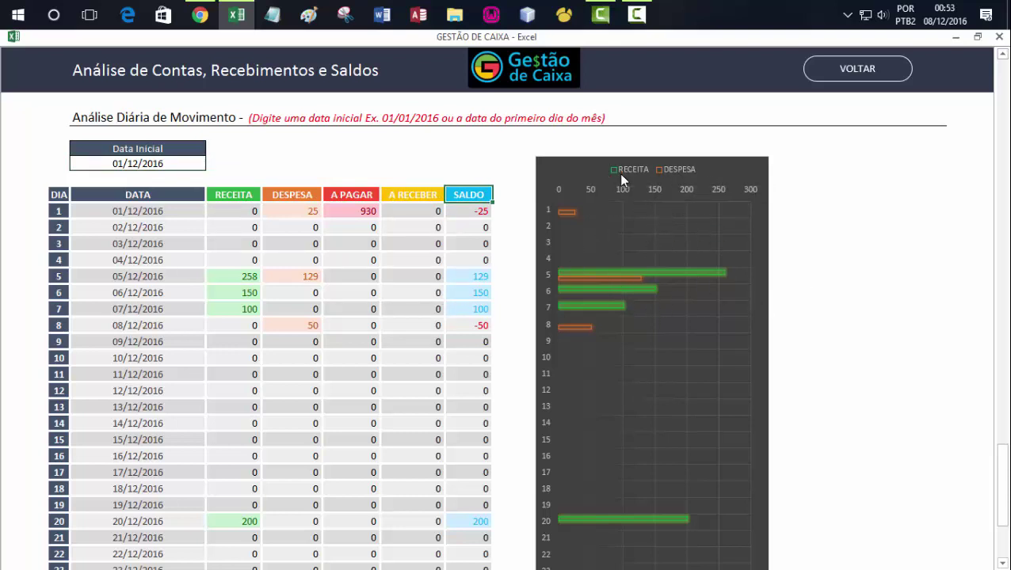
pyautogui.scroll(-3, 850, 310)
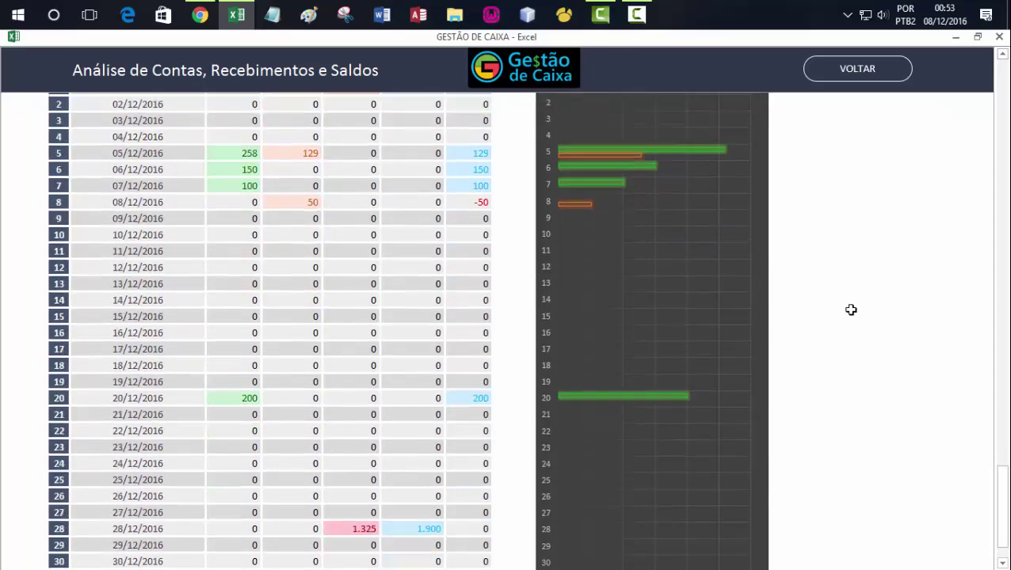
pyautogui.scroll(-1, 851, 310)
pyautogui.scroll(-1, 850, 309)
pyautogui.scroll(5, 850, 310)
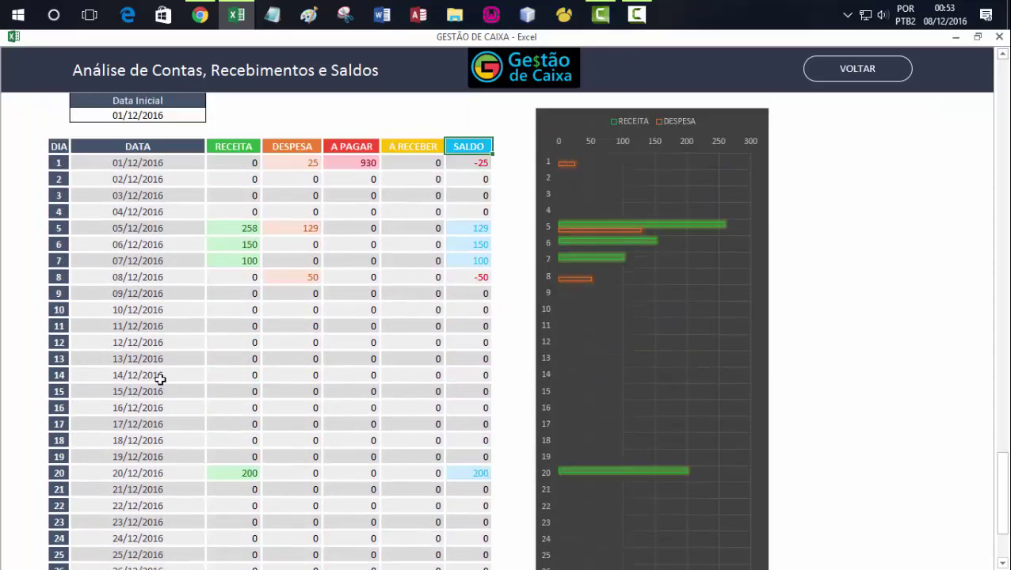
pyautogui.scroll(3, 827, 284)
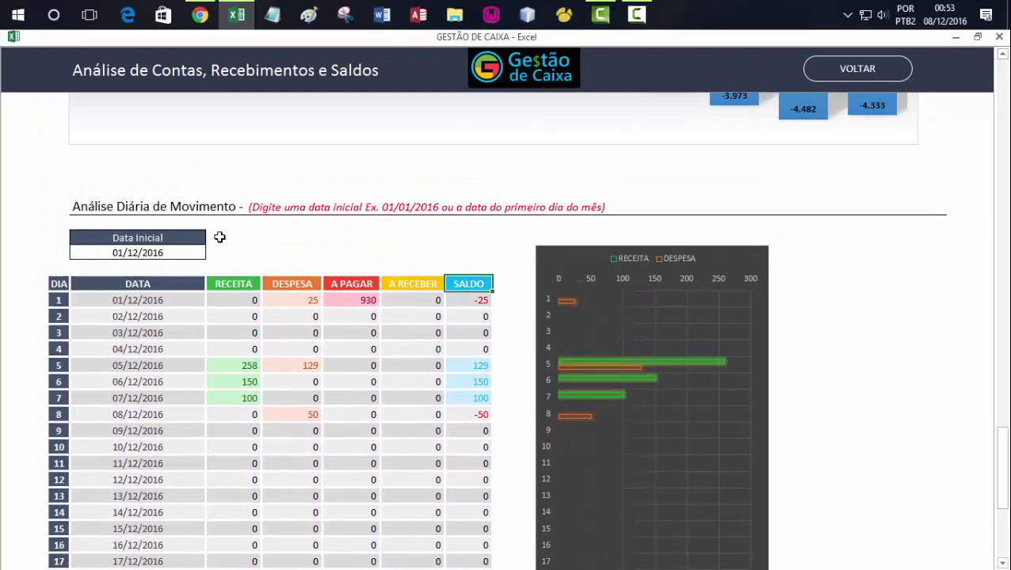
# Step: Set the daily analysis Data Inicial to 01/01/2016
pyautogui.click(119, 252)
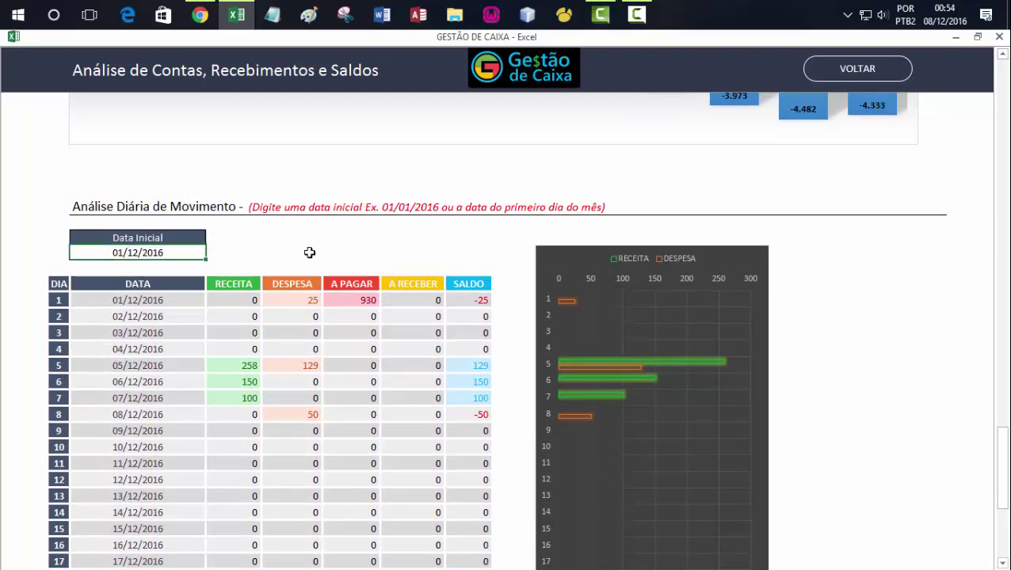
pyautogui.write('1/')
pyautogui.write('16')
pyautogui.press('Return')
# Step: Scroll down through the January daily table and back up to the monthly charts
pyautogui.scroll(-3, 266, 339)
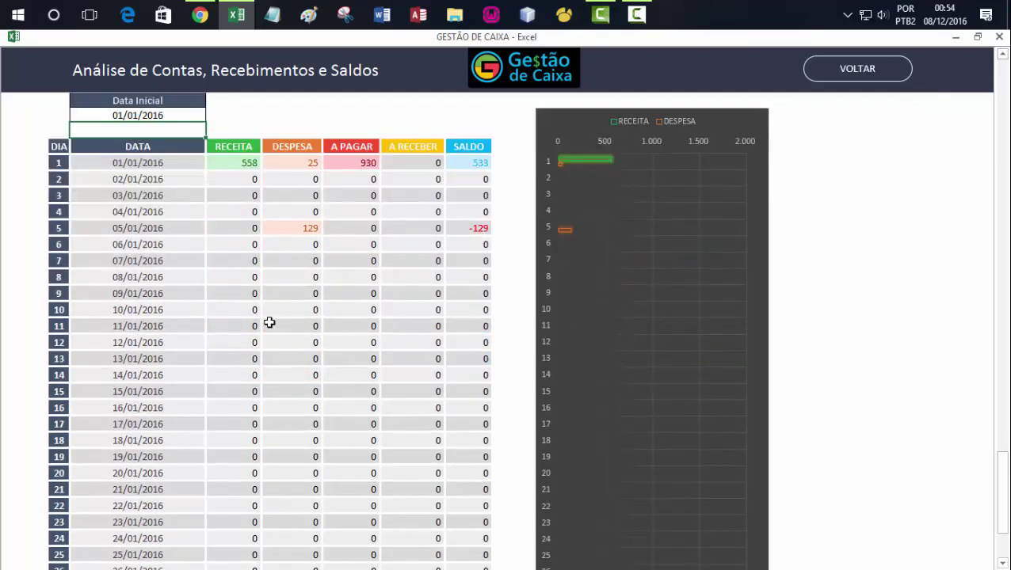
pyautogui.scroll(-3, 160, 354)
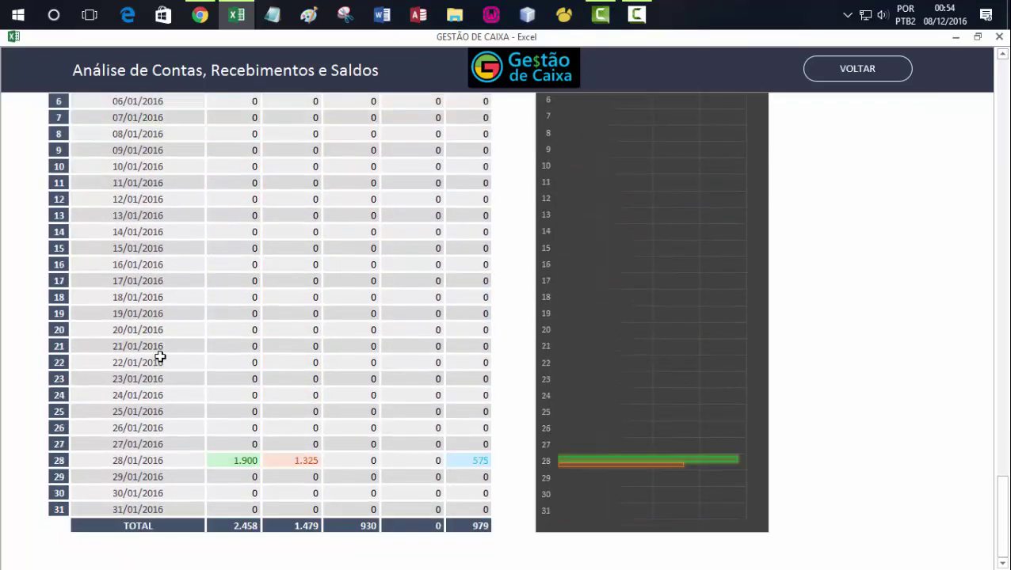
pyautogui.scroll(-2, 174, 361)
pyautogui.scroll(5, 391, 342)
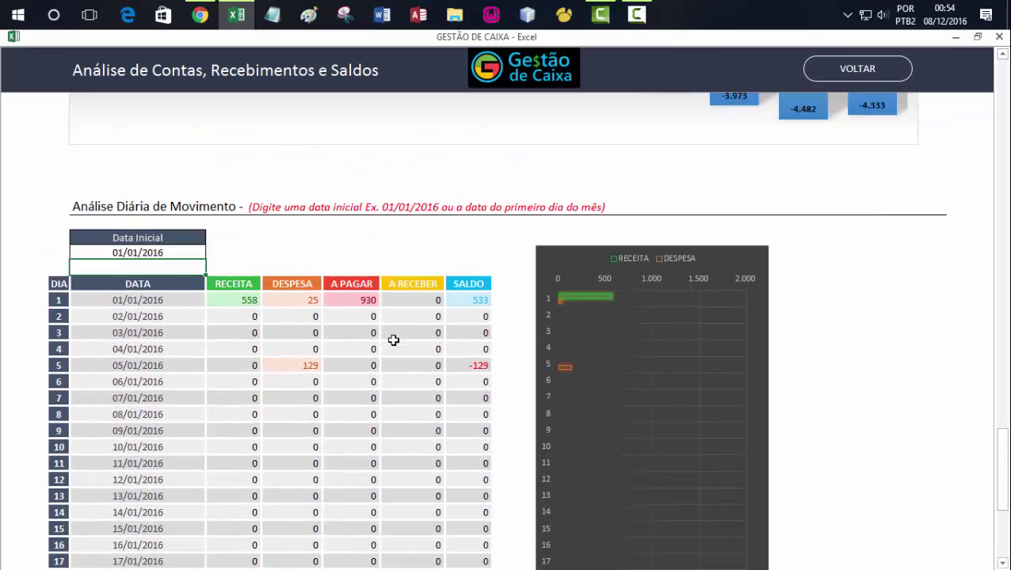
pyautogui.scroll(2, 861, 294)
pyautogui.scroll(5, 862, 294)
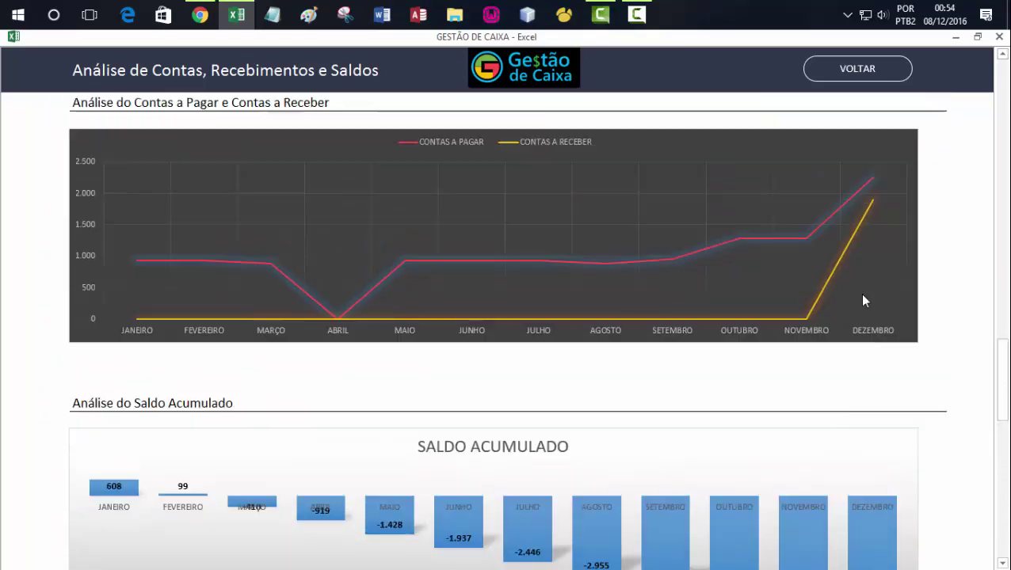
pyautogui.scroll(3, 862, 294)
# Step: Go back to the dashboard with VOLTAR, then open the RELATÓRIO sheet
pyautogui.click(859, 79)
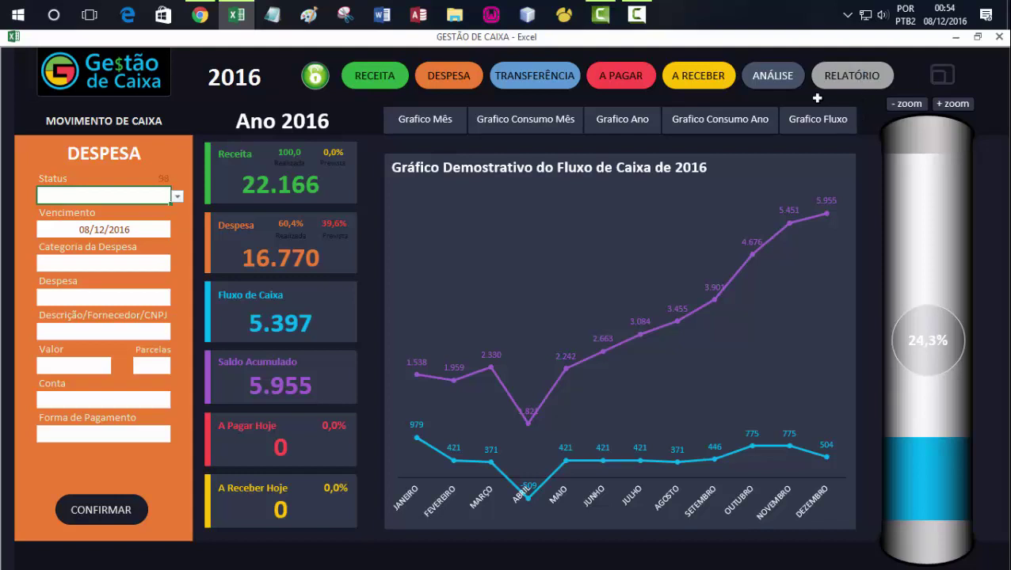
pyautogui.click(834, 79)
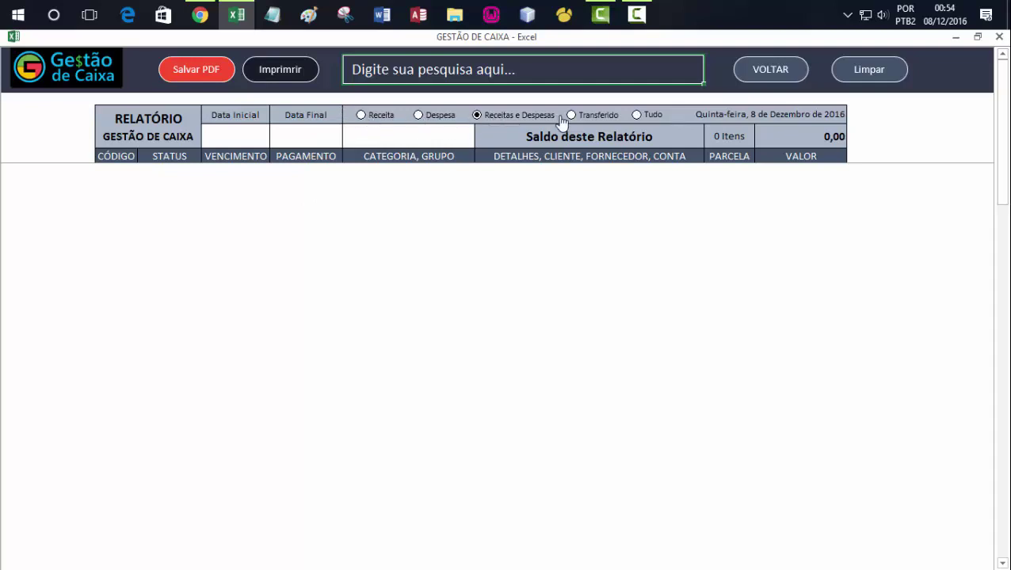
# Step: Set the report to Tudo with dates from 01/01/2016 to 31/01/2016
pyautogui.click(638, 116)
pyautogui.click(231, 131)
pyautogui.click(277, 131)
pyautogui.click(240, 133)
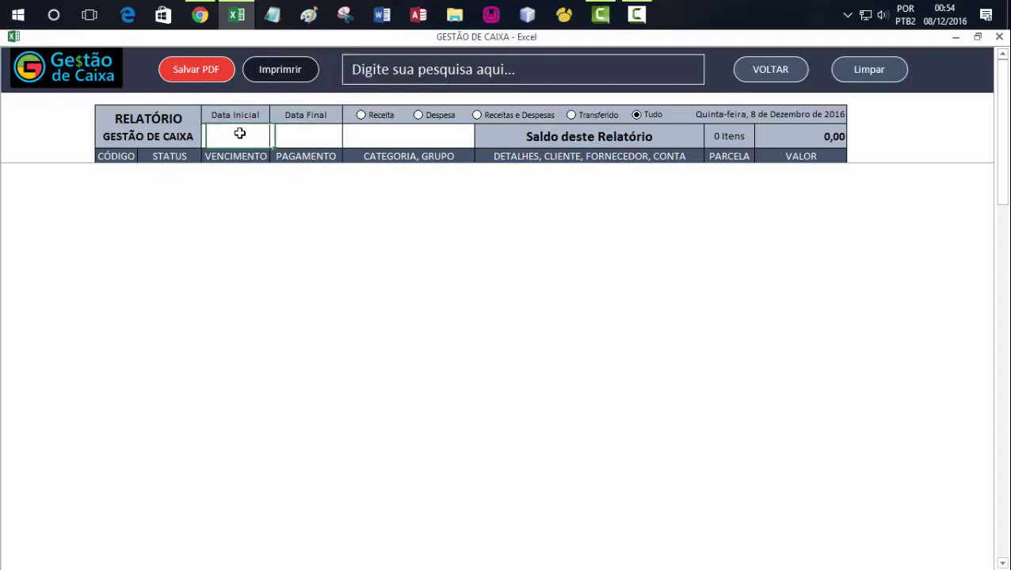
pyautogui.moveTo(240, 133); pyautogui.dragTo(252, 129)
pyautogui.write('1/1/')
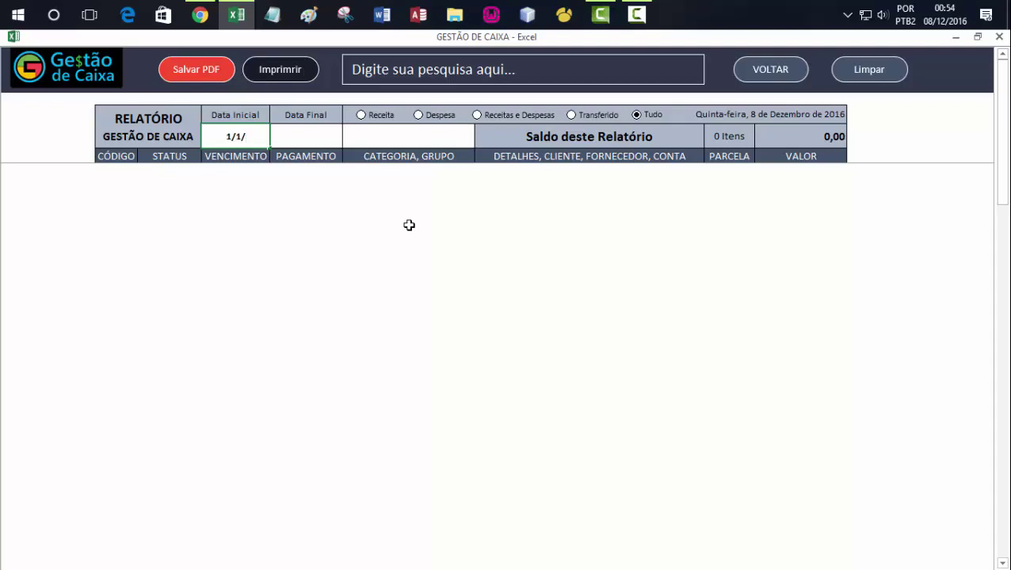
pyautogui.write('1')
pyautogui.write('6')
pyautogui.press('Return')
pyautogui.write('3')
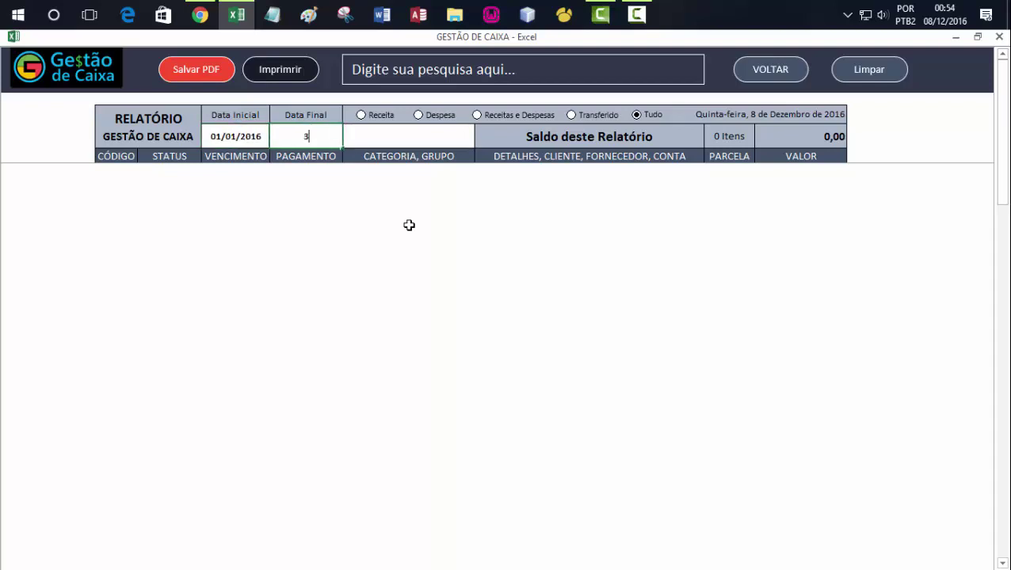
pyautogui.write('/1')
pyautogui.write('6')
pyautogui.click(407, 140)
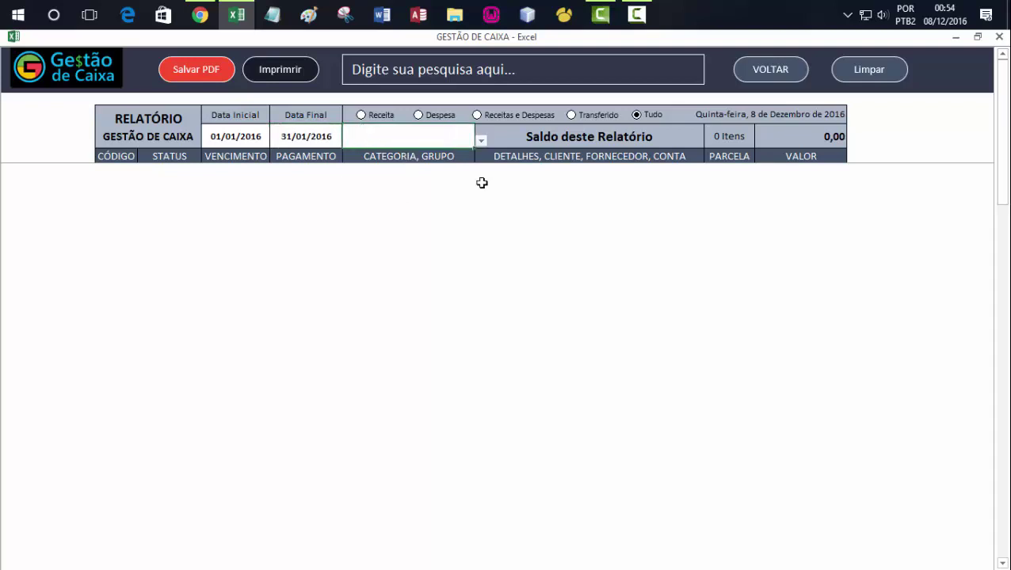
# Step: Search the report for 'a' and set the status filter to Realizado
pyautogui.click(396, 67)
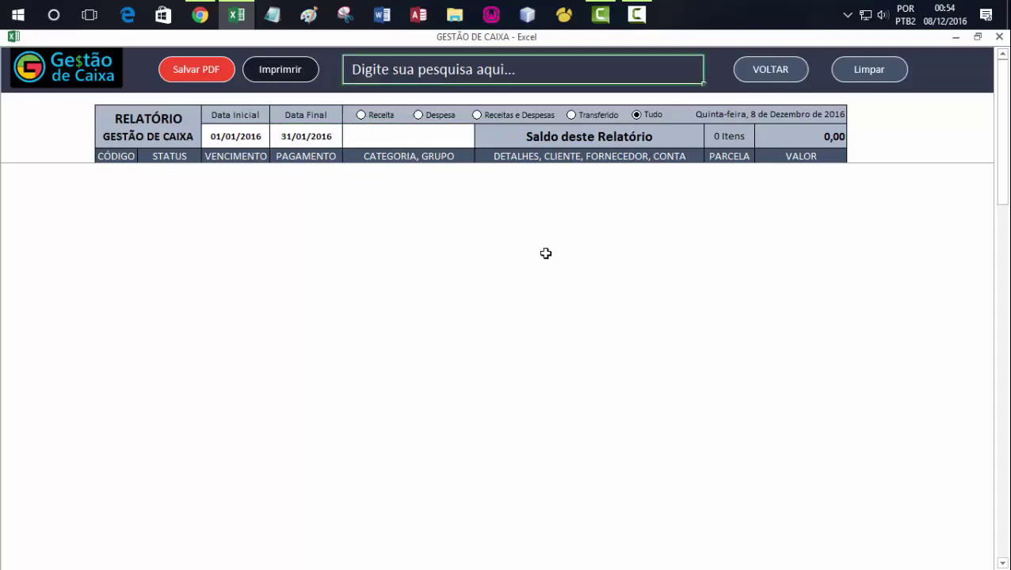
pyautogui.write('a')
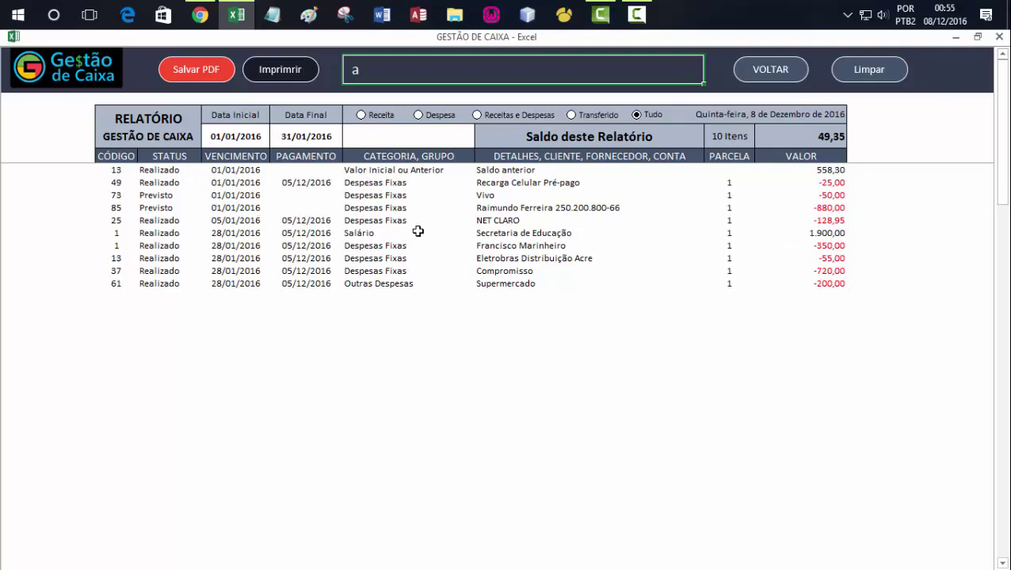
pyautogui.click(159, 207)
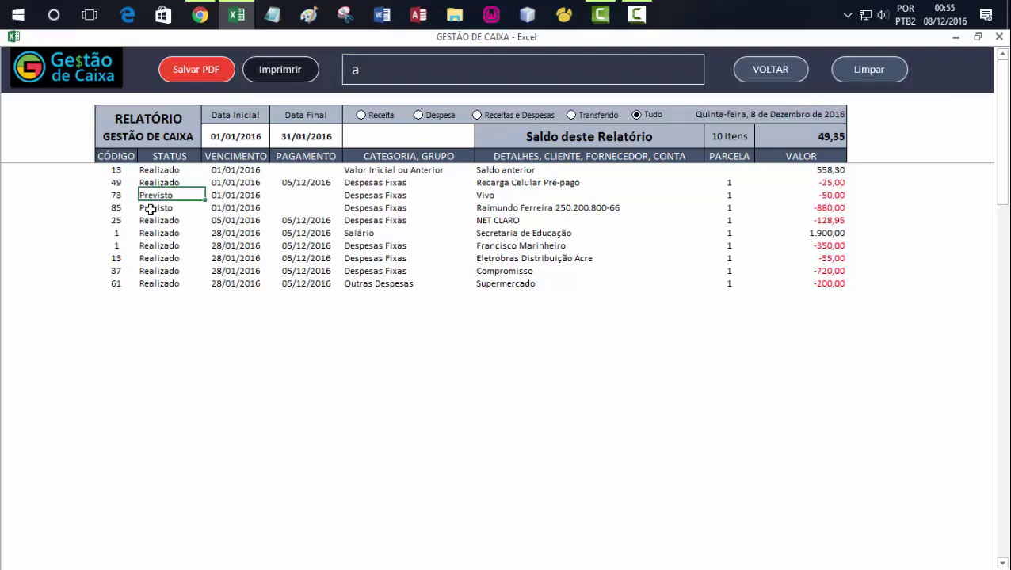
pyautogui.click(380, 136)
pyautogui.click(480, 143)
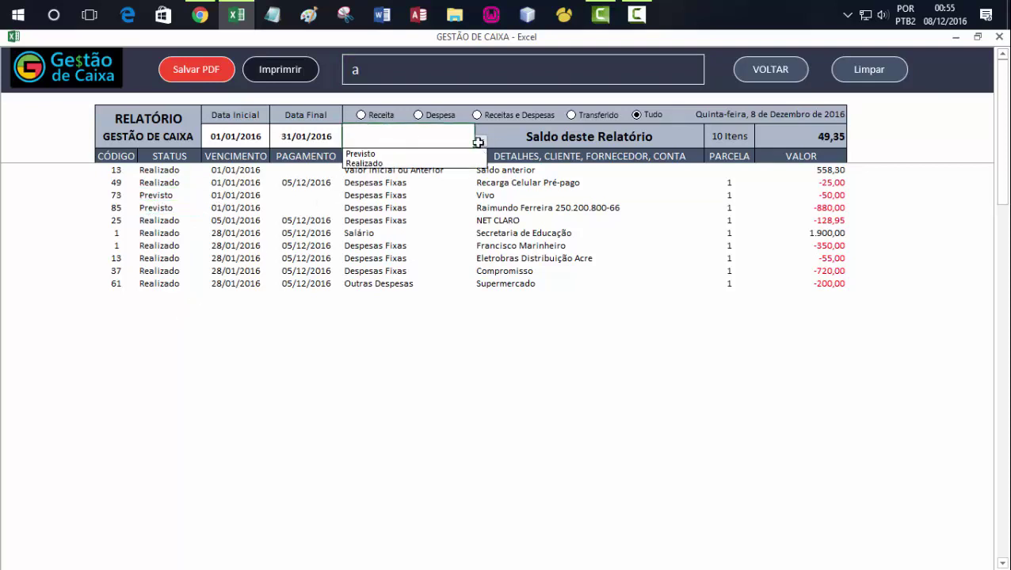
pyautogui.click(363, 152)
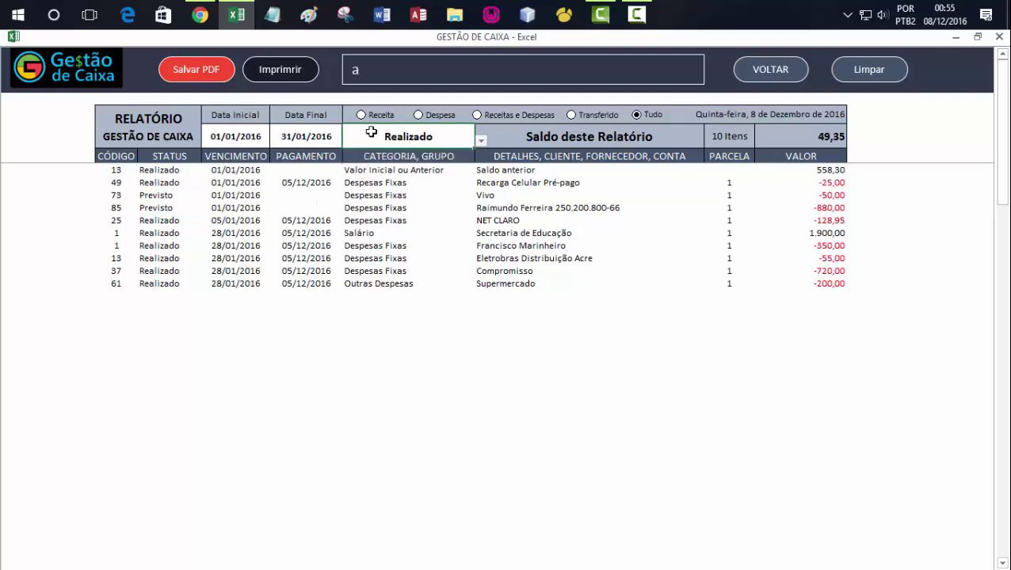
# Step: Rerun the search, check the listed entries' STATUS values, then clear the report with Limpar
pyautogui.click(388, 69)
pyautogui.press('Return')
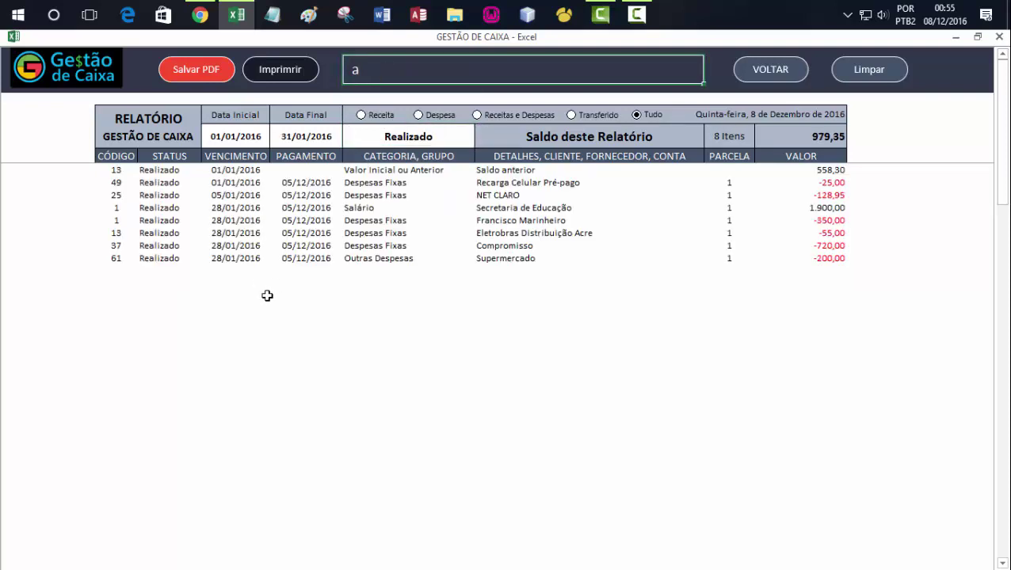
pyautogui.moveTo(164, 172); pyautogui.dragTo(165, 255)
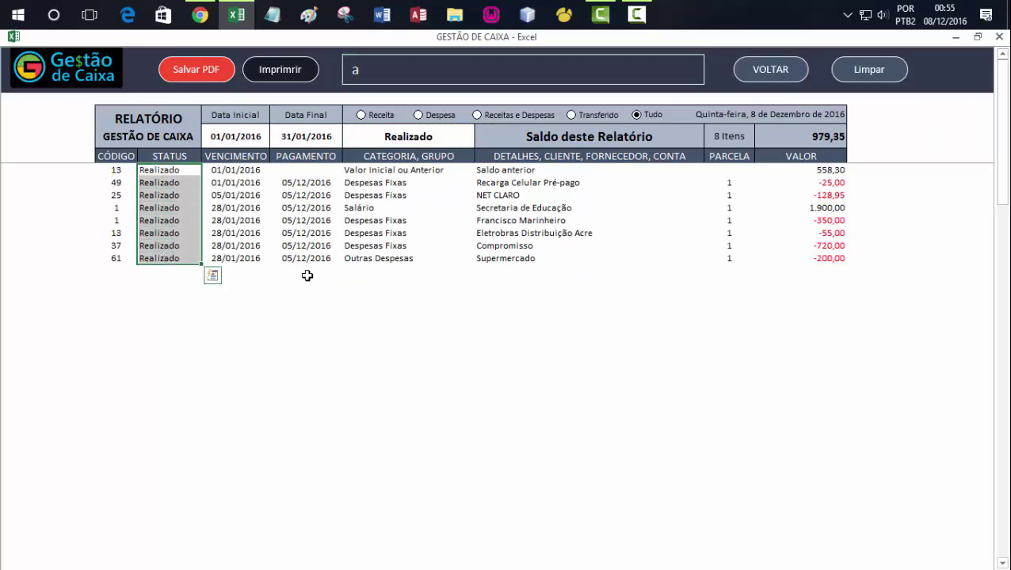
pyautogui.click(361, 310)
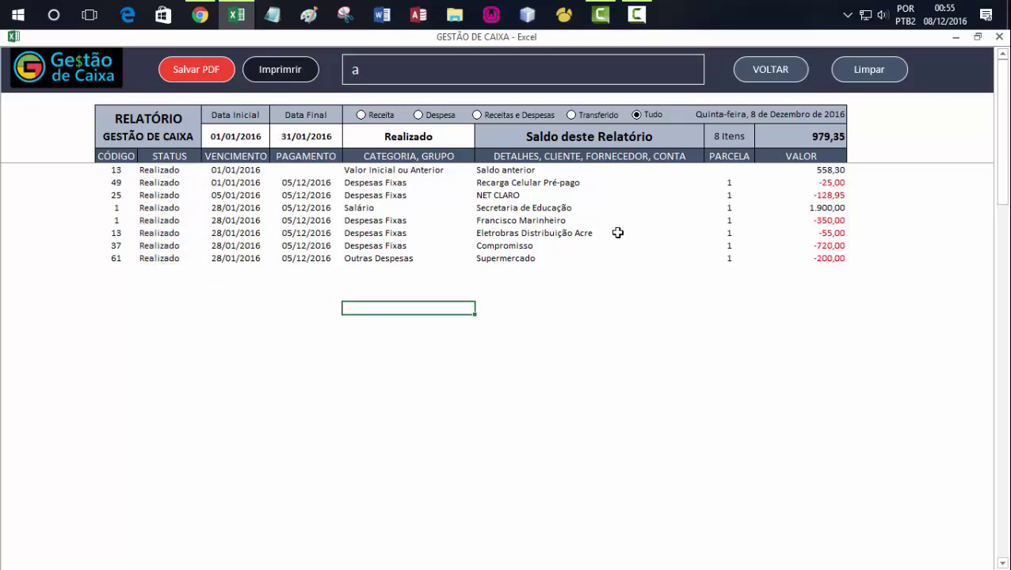
pyautogui.click(860, 78)
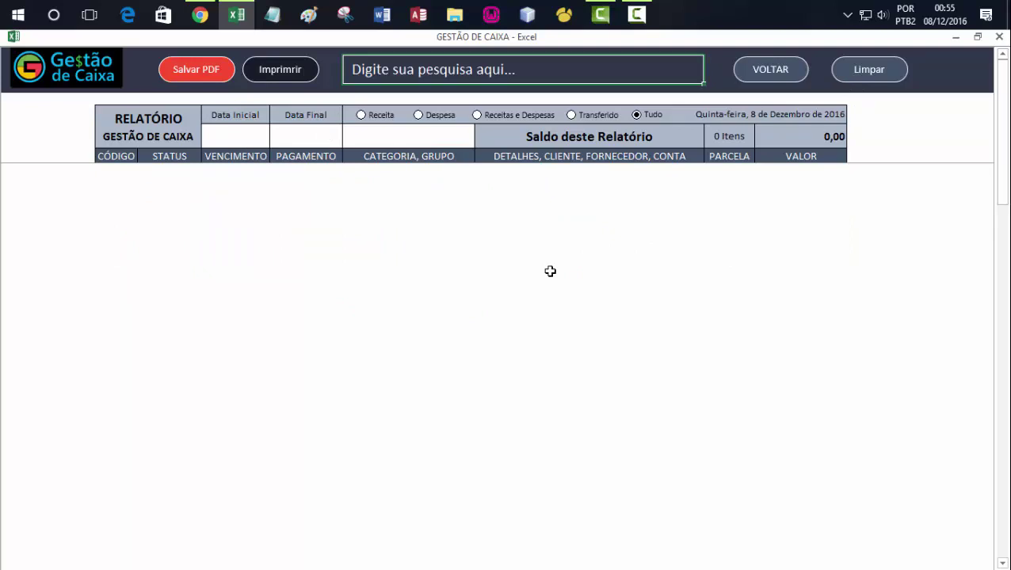
# Step: Filter the report to 'vivo' entries with the Previsto status
pyautogui.write('vivo')
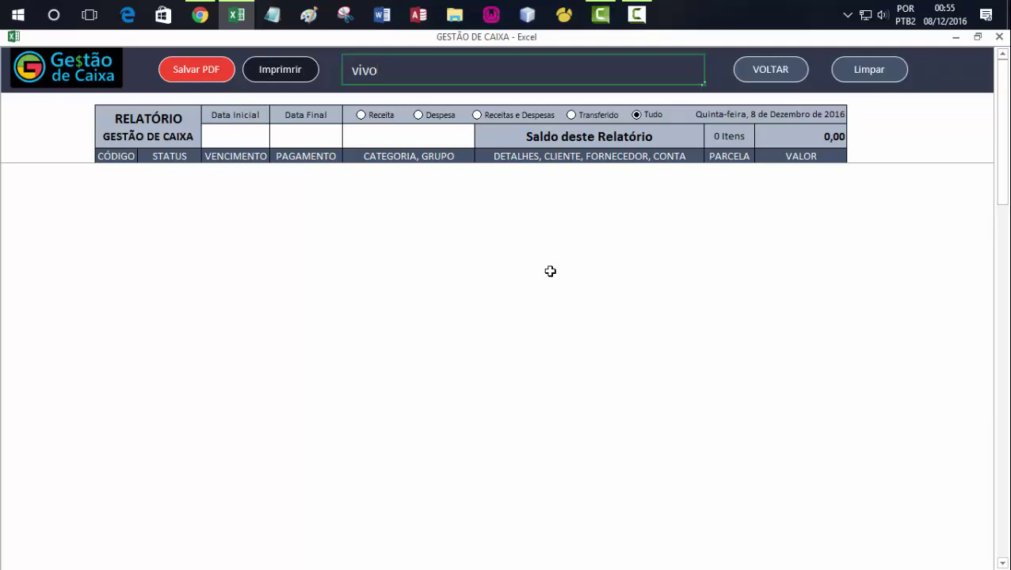
pyautogui.press('Return')
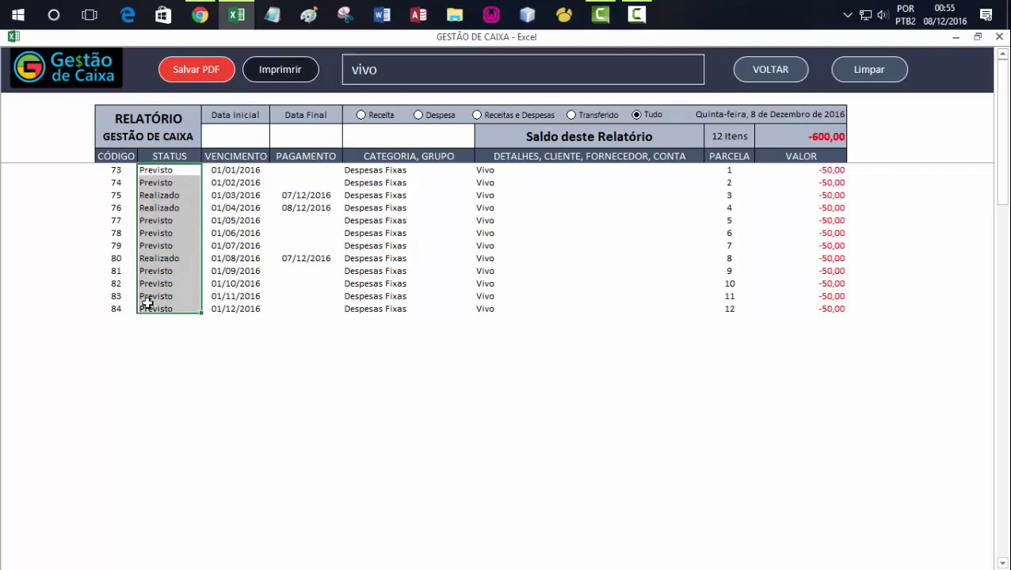
pyautogui.moveTo(152, 175); pyautogui.dragTo(212, 326)
pyautogui.click(459, 386)
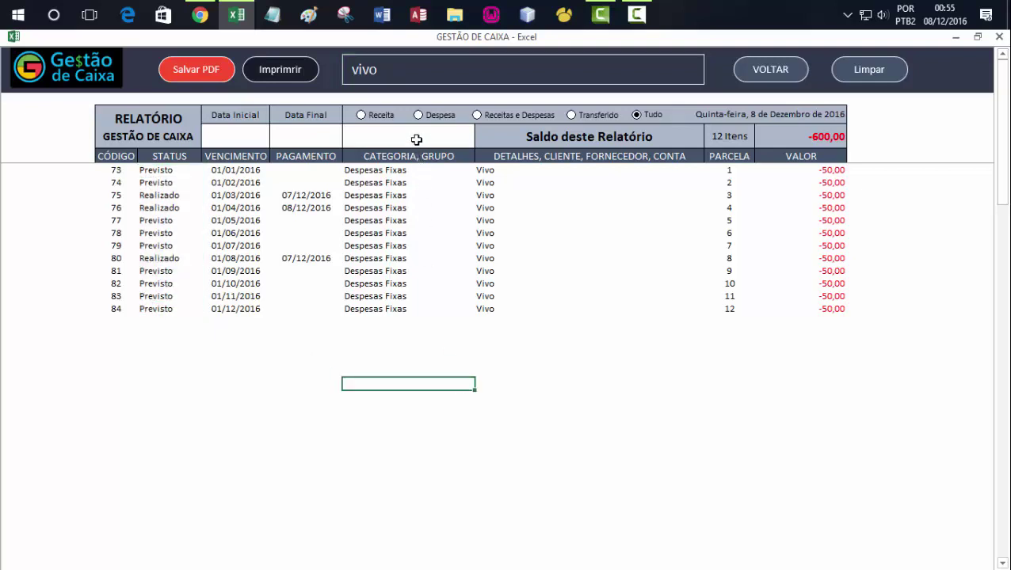
pyautogui.click(427, 138)
pyautogui.click(481, 141)
pyautogui.click(406, 151)
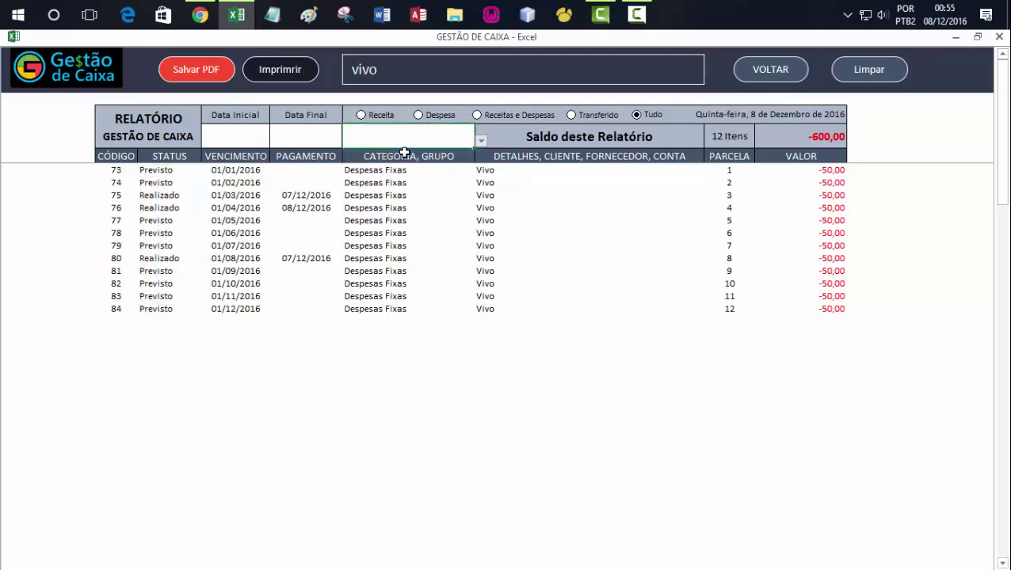
pyautogui.click(421, 71)
pyautogui.write('V')
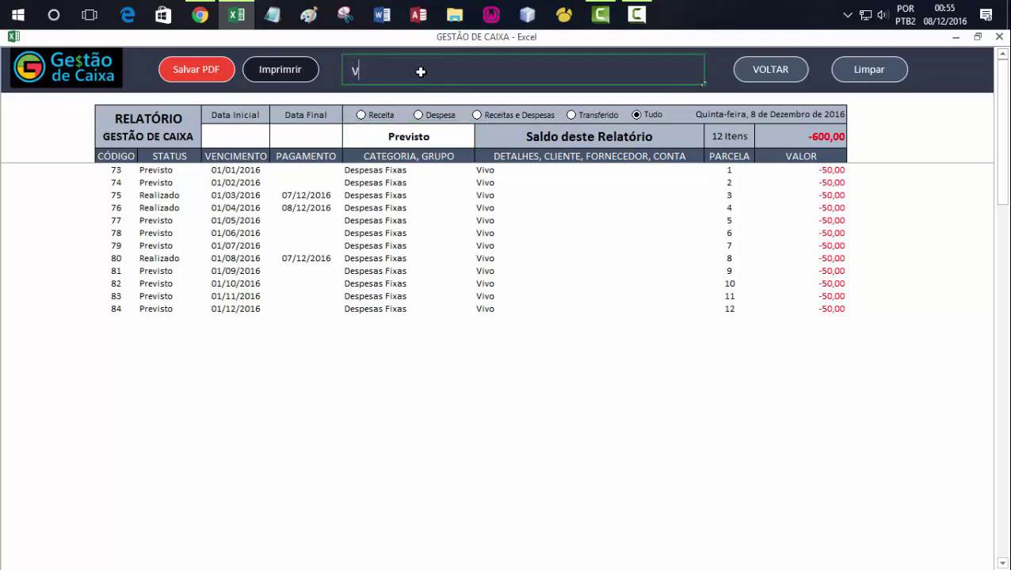
pyautogui.press('Return')
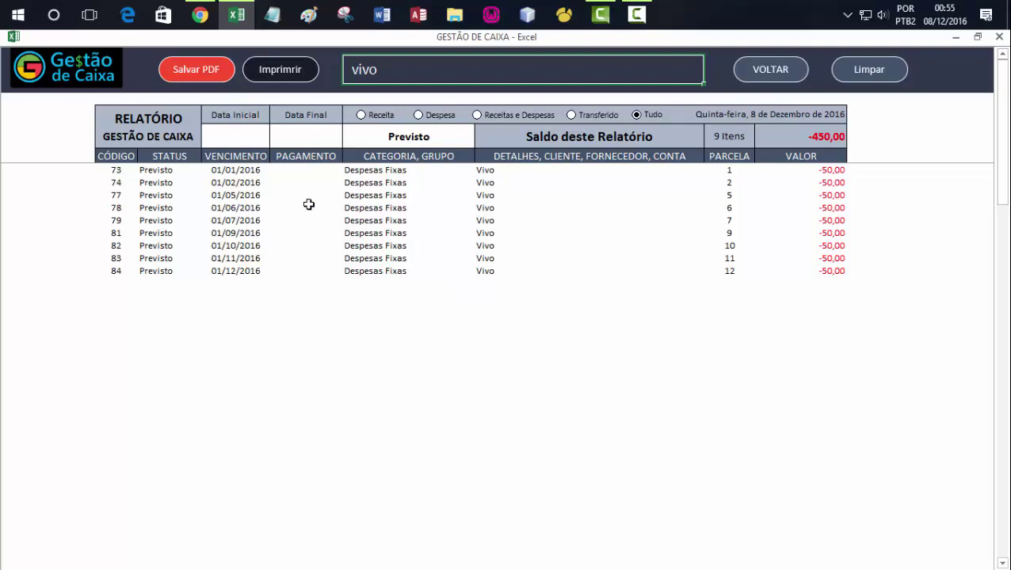
# Step: Check the listed entries' STATUS and VALOR amounts and the -450,00 report total
pyautogui.moveTo(150, 171); pyautogui.dragTo(155, 271)
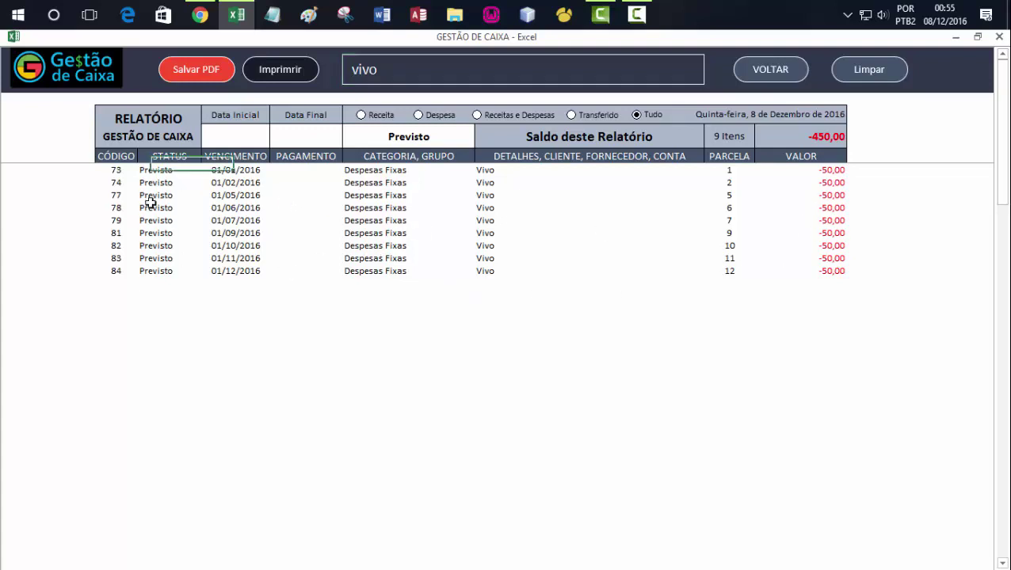
pyautogui.click(818, 336)
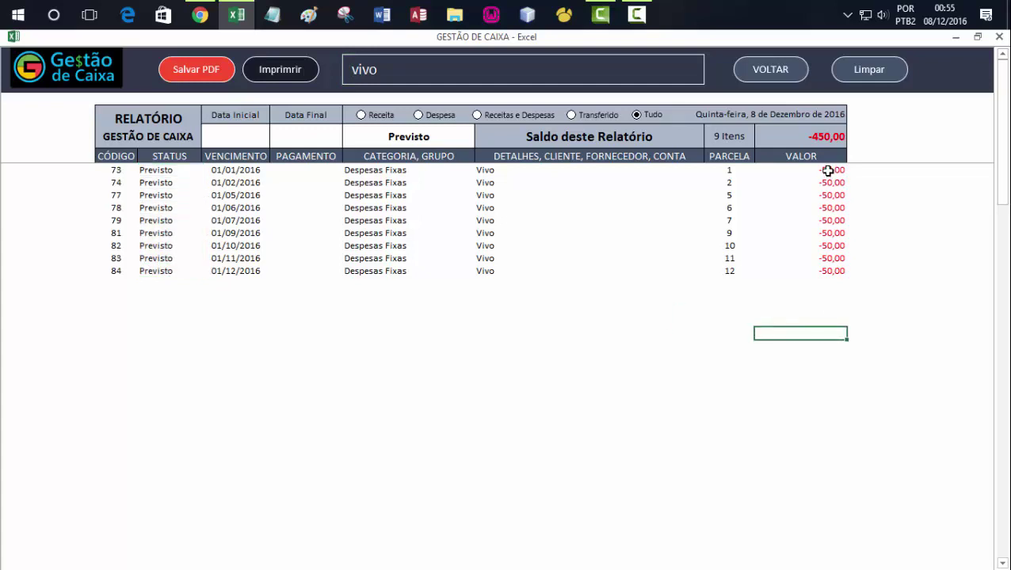
pyautogui.moveTo(827, 170); pyautogui.dragTo(836, 279)
pyautogui.click(797, 321)
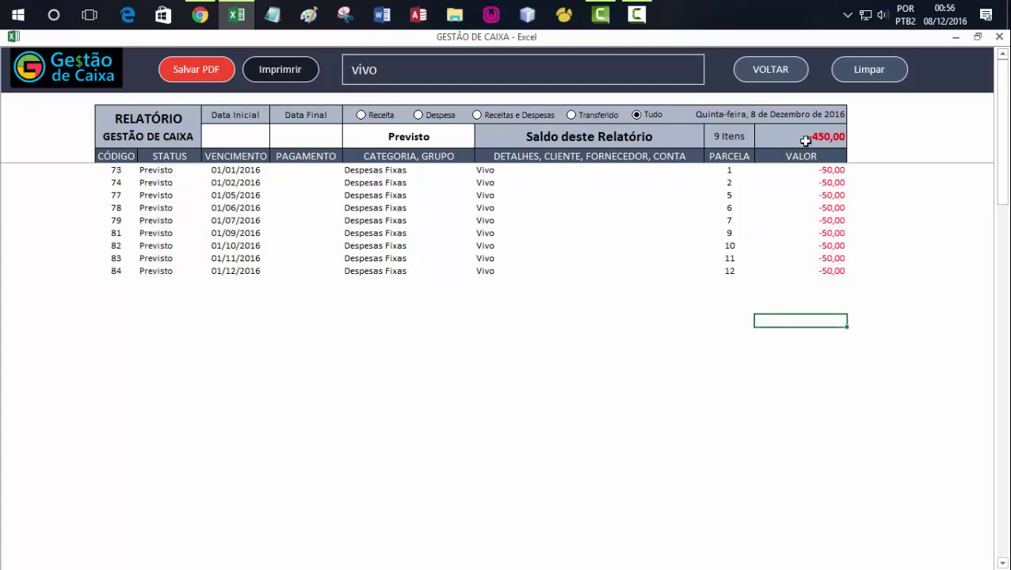
pyautogui.click(802, 136)
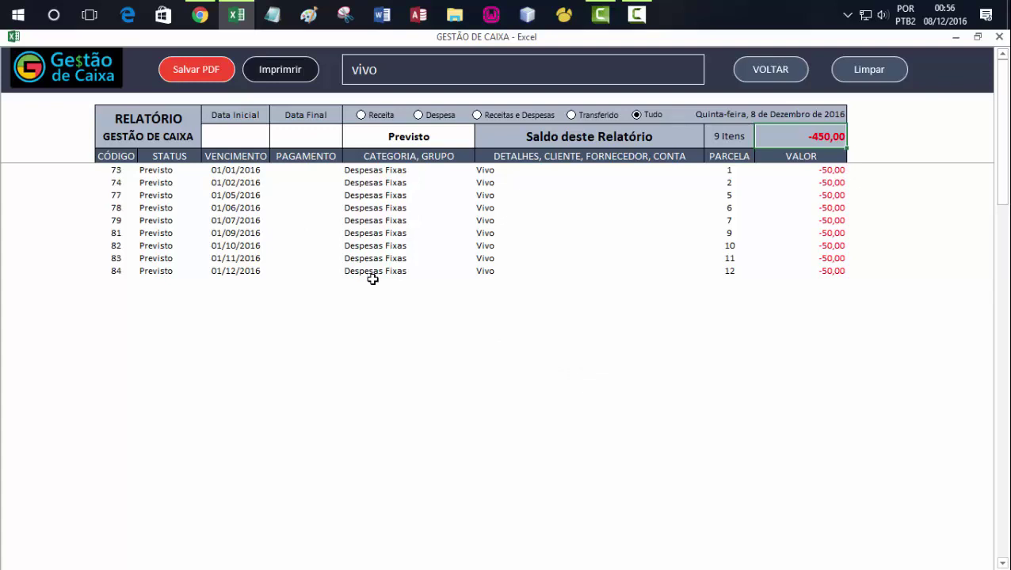
# Step: Step down the VENCIMENTO cells to review each Vivo instalment's due date
pyautogui.click(236, 172)
pyautogui.click(237, 183)
pyautogui.click(236, 195)
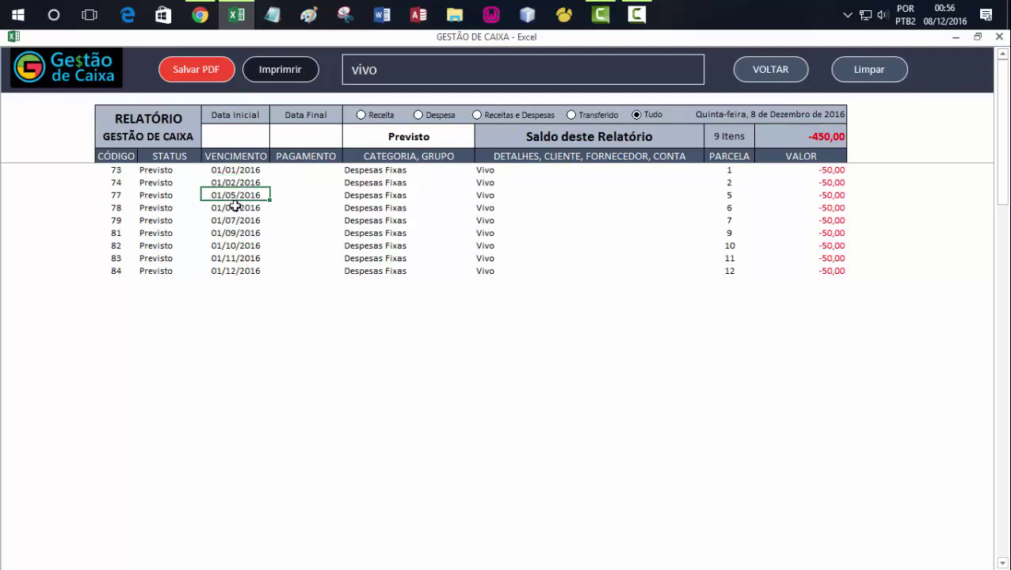
pyautogui.click(236, 220)
pyautogui.click(236, 233)
pyautogui.click(240, 258)
pyautogui.click(241, 270)
pyautogui.click(363, 311)
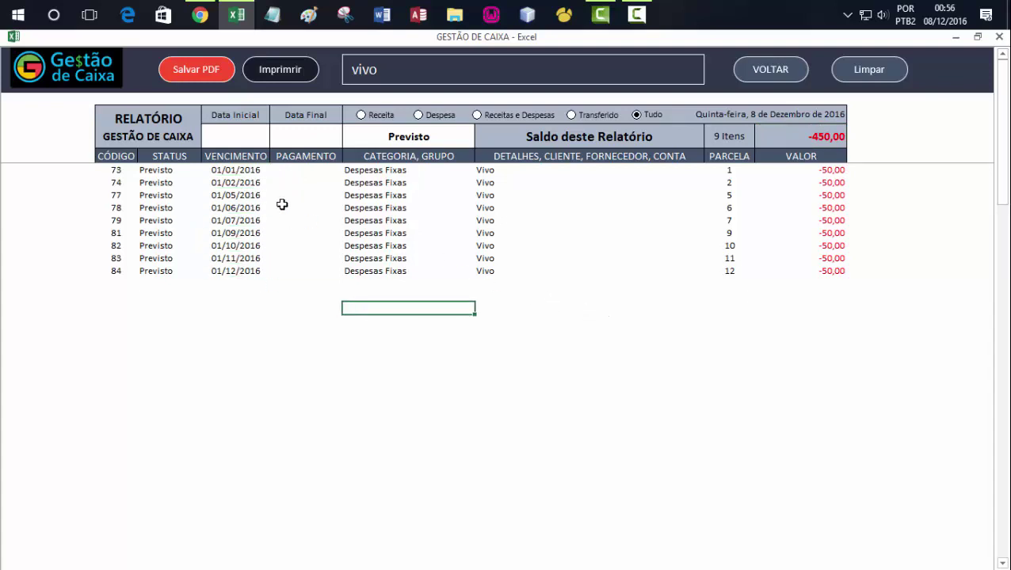
# Step: Export the filtered Vivo report as Relatorio_201612805614.pdf, review it in Leitor, and close it
pyautogui.click(196, 69)
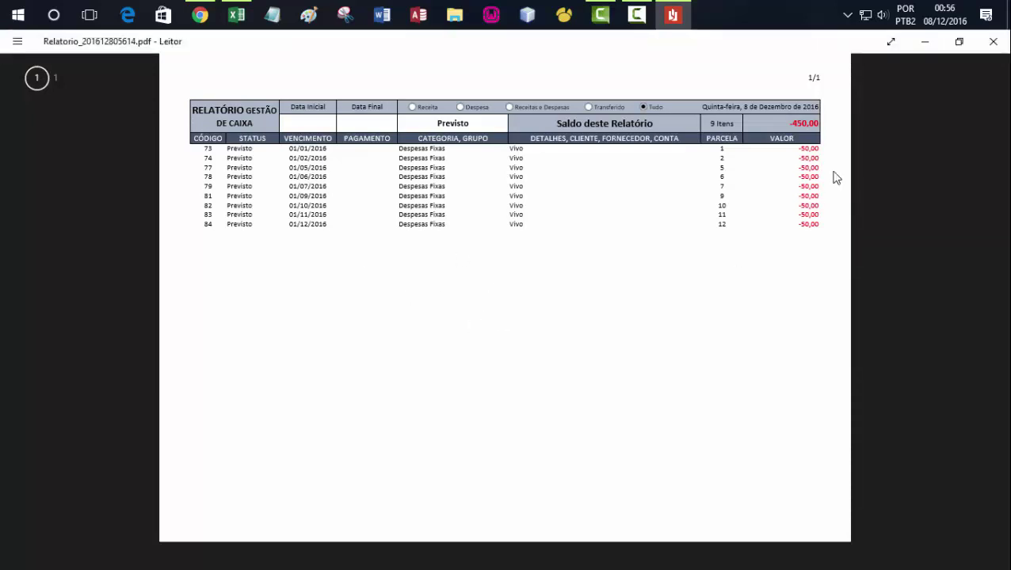
pyautogui.click(992, 42)
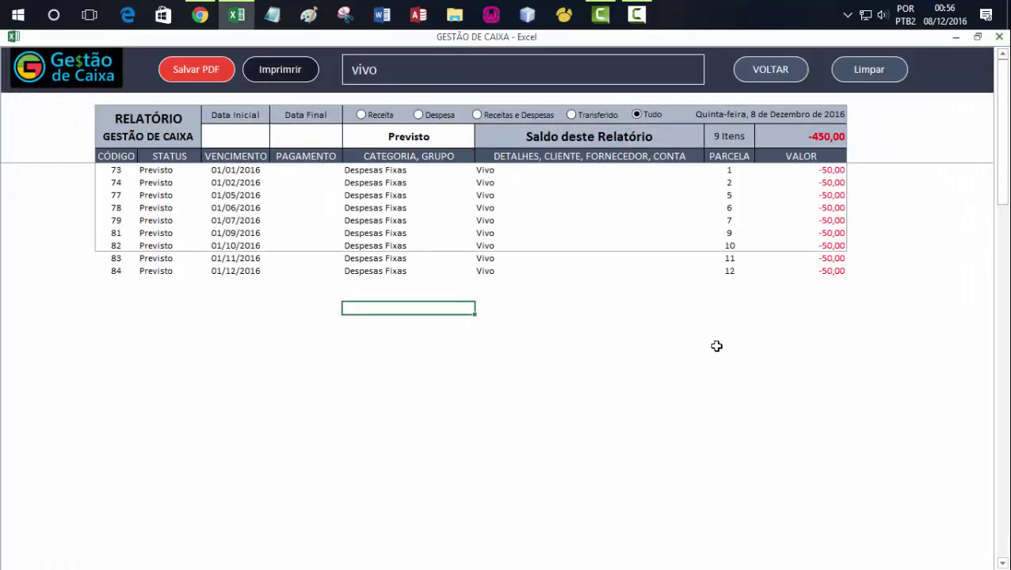
# Step: Clear the report search with Limpar and go back to the main dashboard via VOLTAR
pyautogui.click(860, 77)
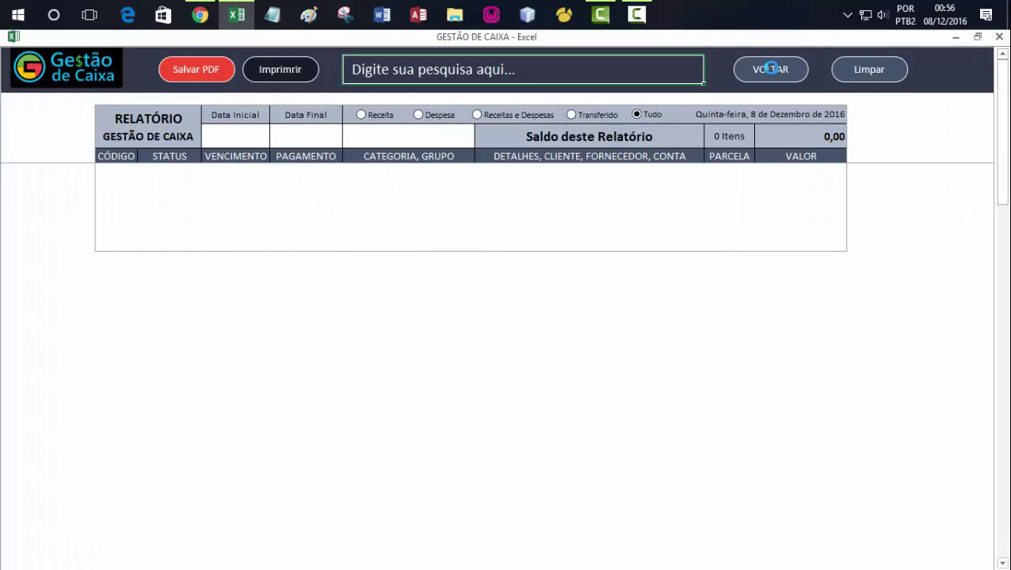
pyautogui.click(770, 69)
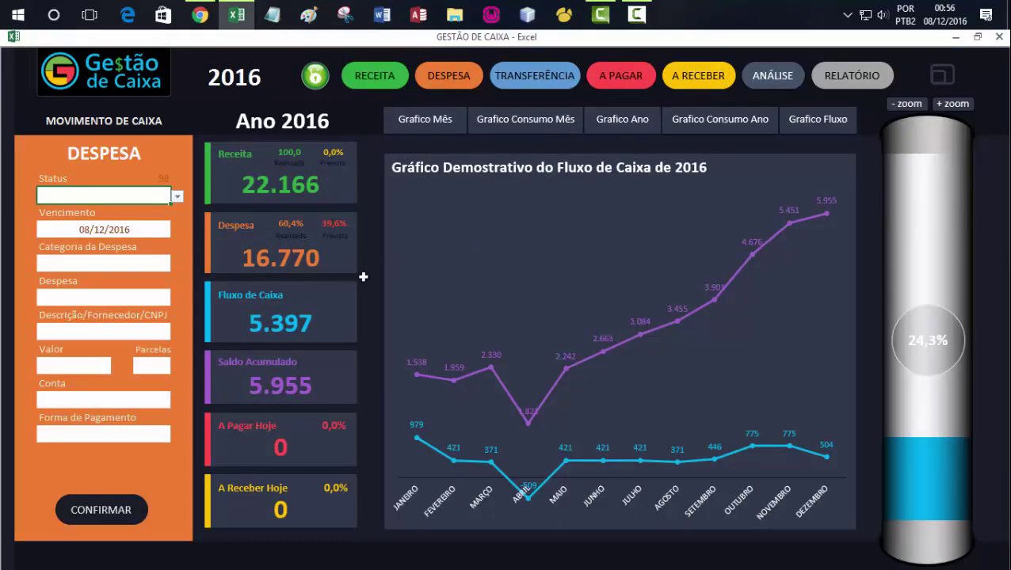
pyautogui.scroll(-2, 368, 294)
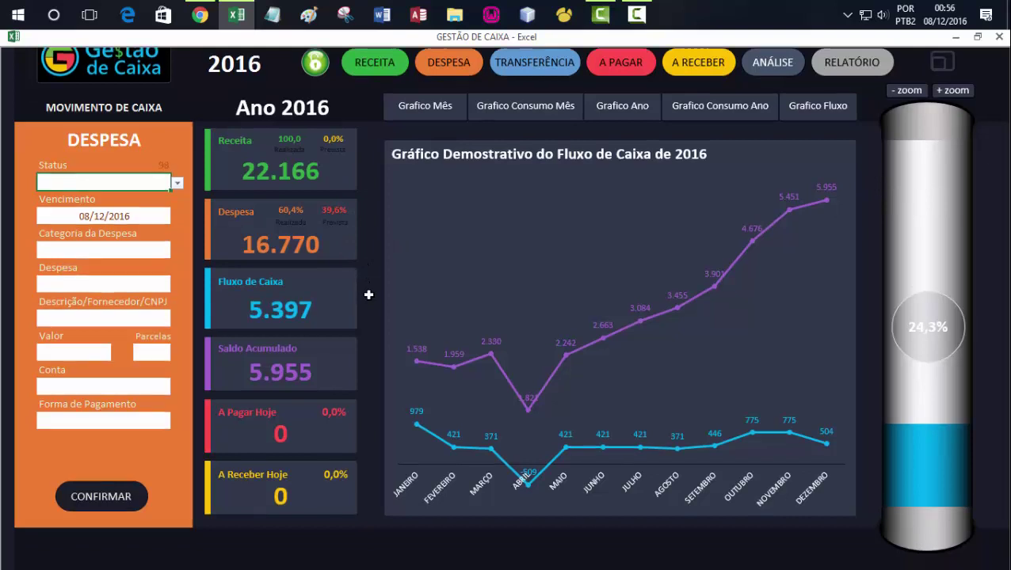
pyautogui.scroll(2, 369, 294)
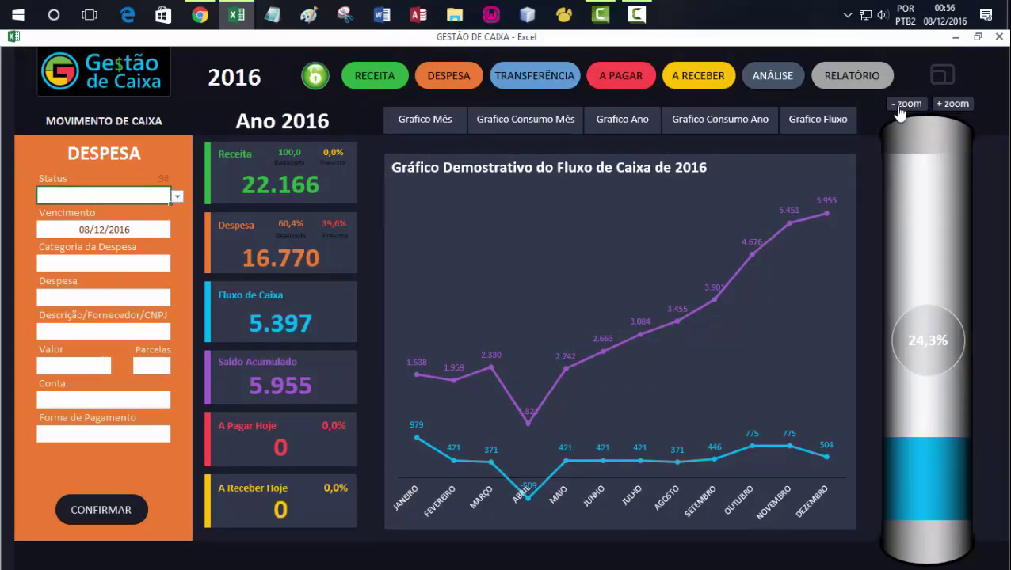
# Step: Shrink the dashboard view twice with - zoom, then restore it with + zoom
pyautogui.click(900, 112)
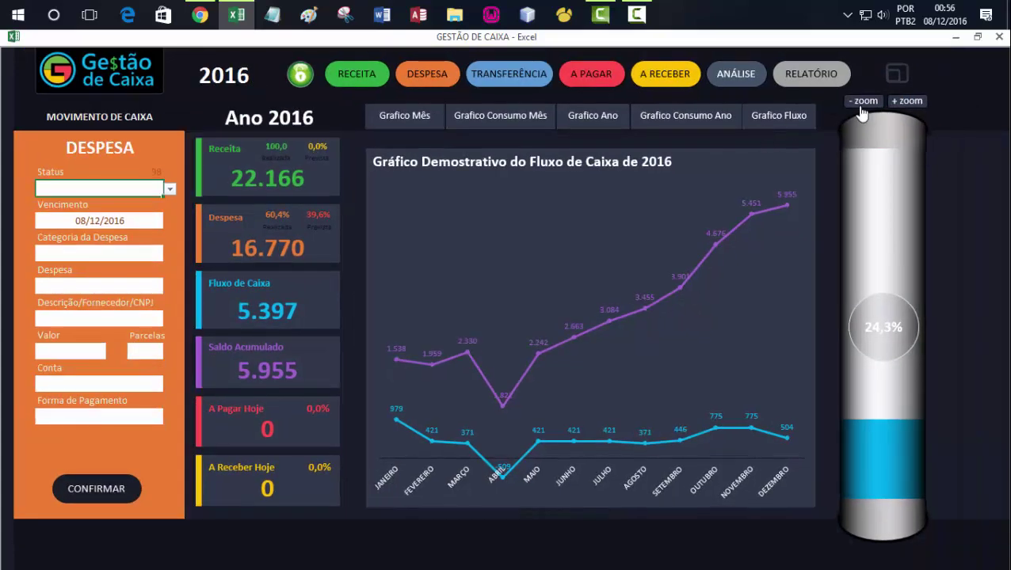
pyautogui.click(858, 109)
pyautogui.click(862, 100)
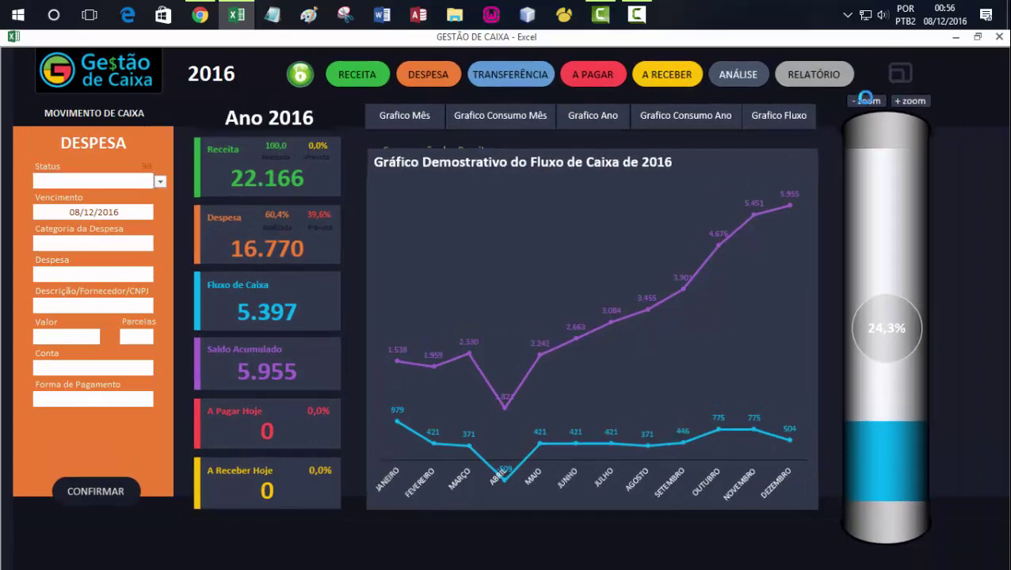
pyautogui.click(907, 100)
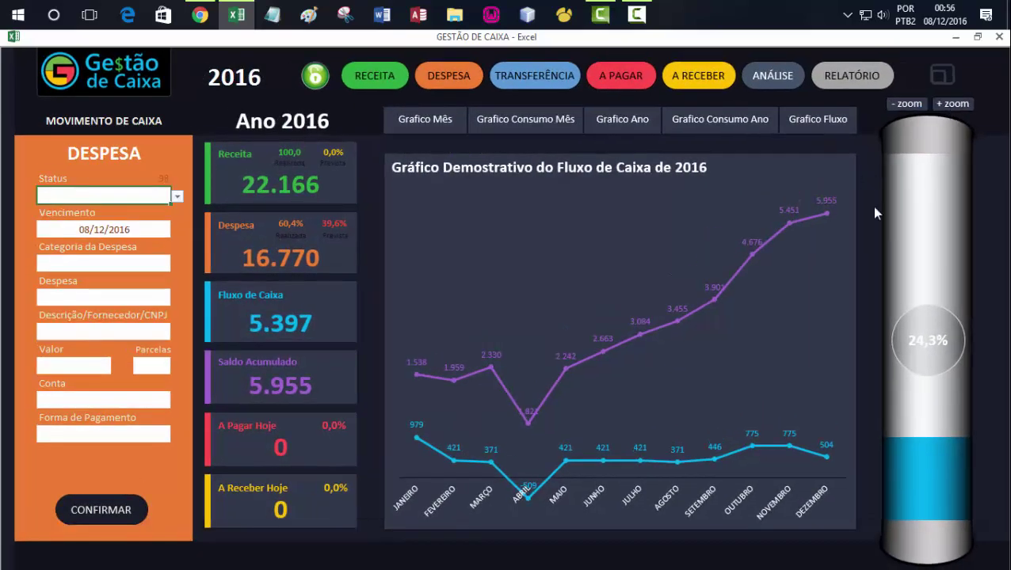
# Step: Unlock the workbook by entering the access code at the lock prompt
pyautogui.click(947, 77)
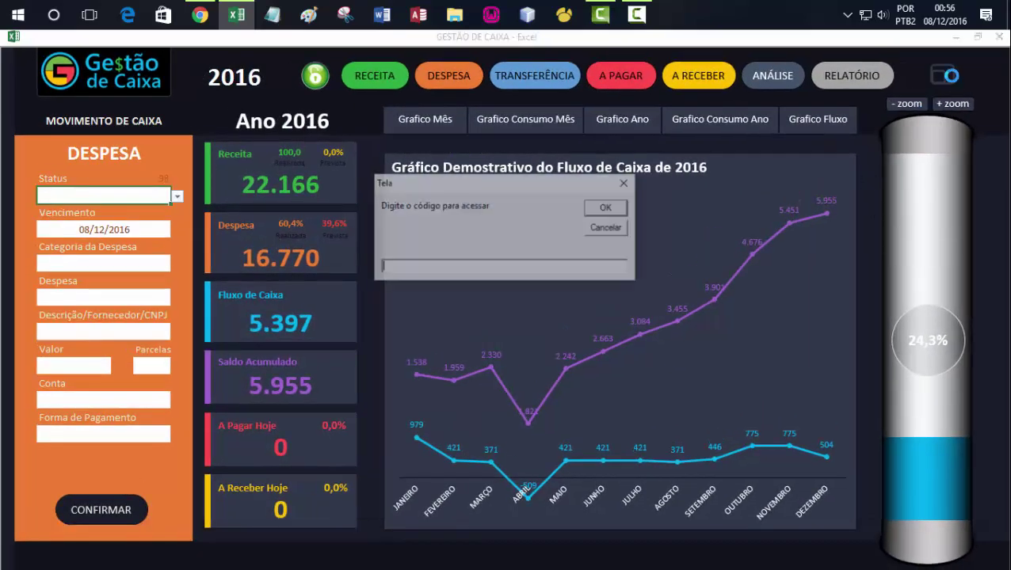
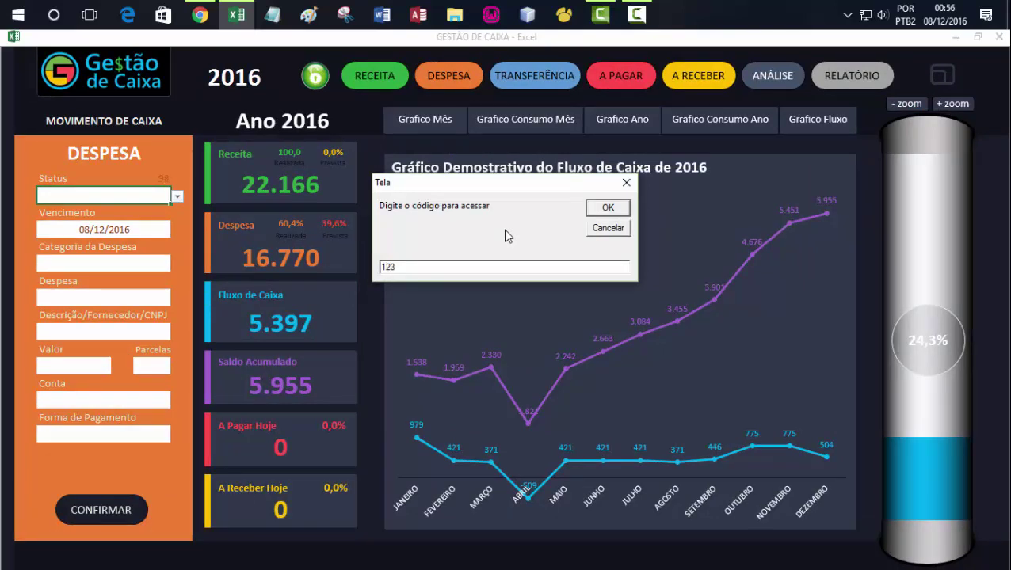
pyautogui.press('Return')
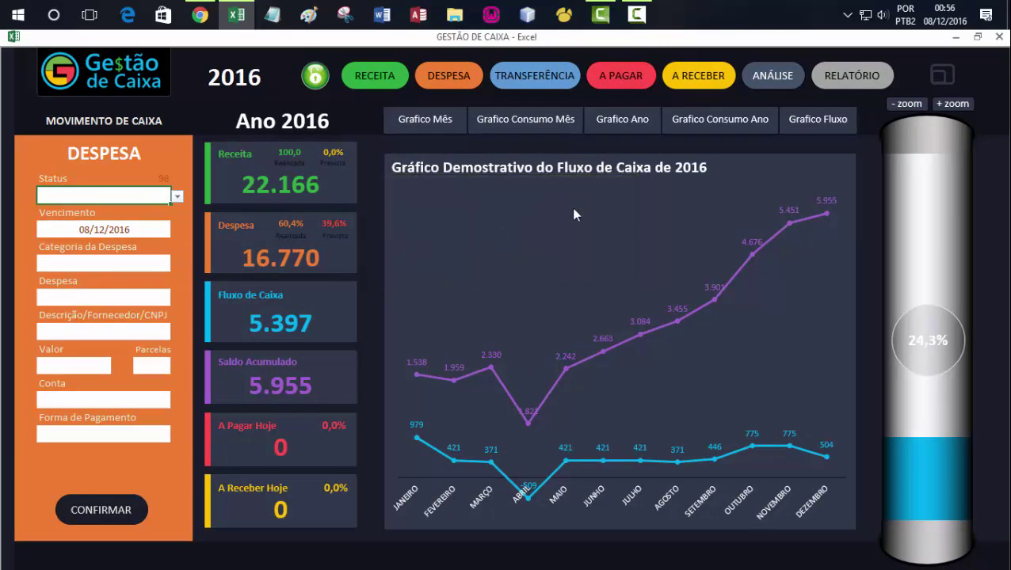
pyautogui.click(942, 75)
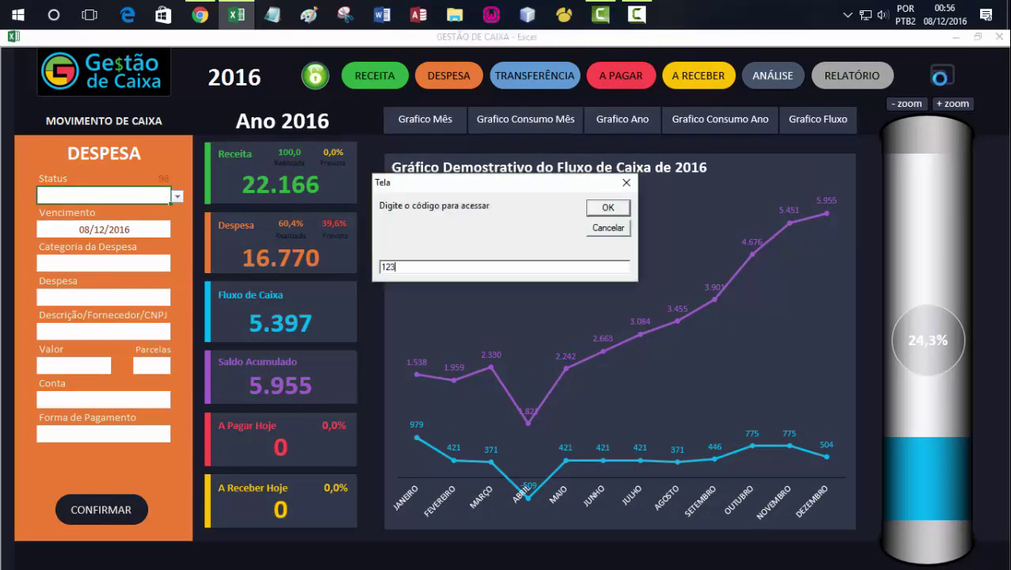
pyautogui.press('Return')
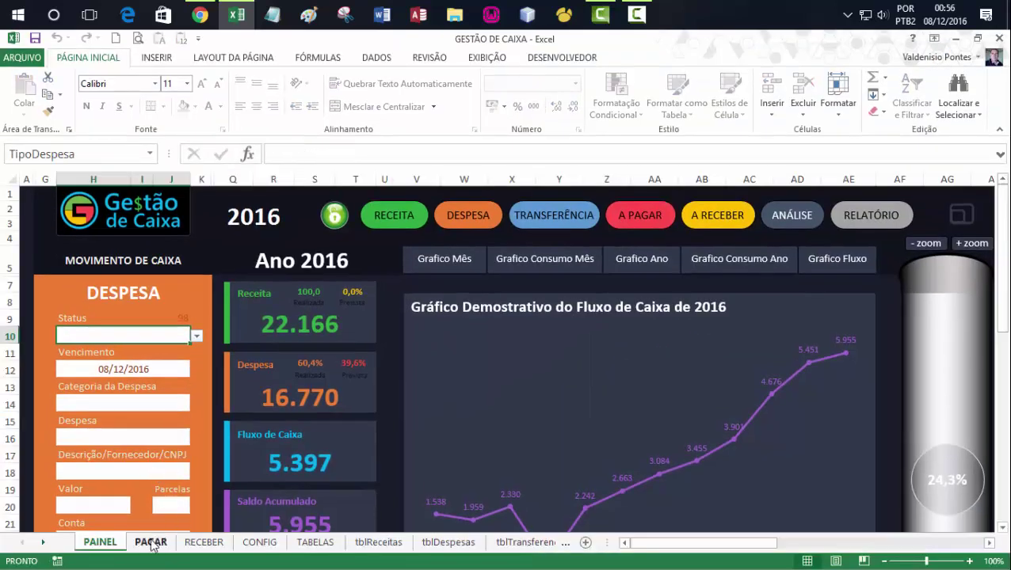
# Step: On the CONFIG sheet, select the revenue names B4:B10 and expense names F4:F10
pyautogui.click(259, 542)
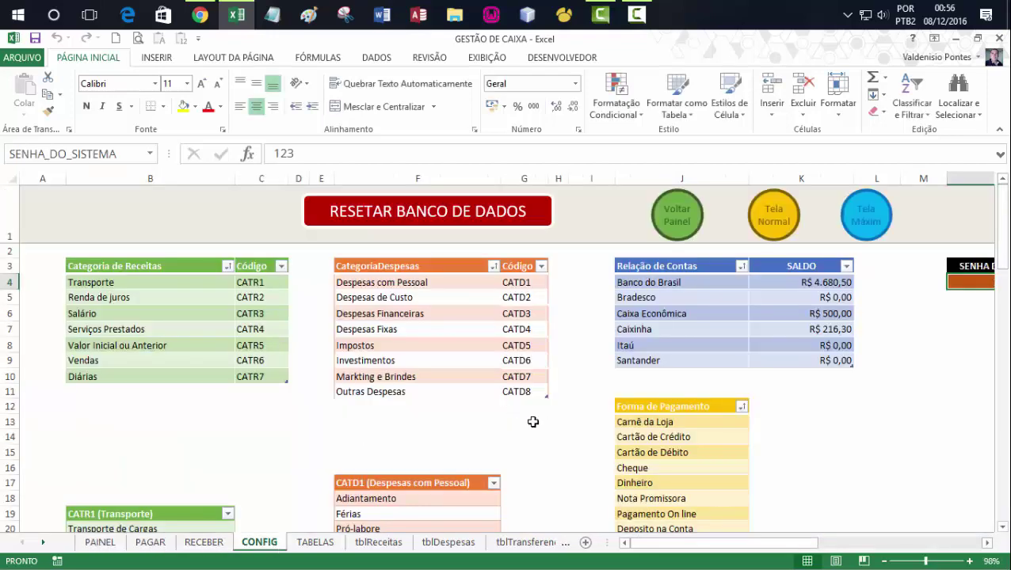
pyautogui.scroll(-3, 208, 417)
pyautogui.scroll(3, 207, 417)
pyautogui.scroll(-1, 161, 368)
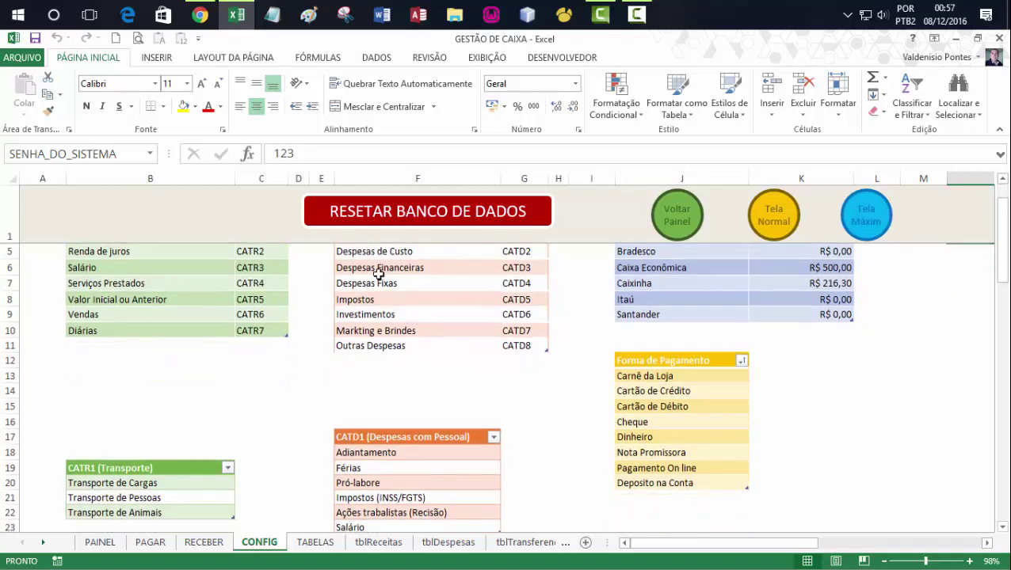
pyautogui.scroll(1, 236, 341)
pyautogui.moveTo(152, 281); pyautogui.dragTo(146, 376)
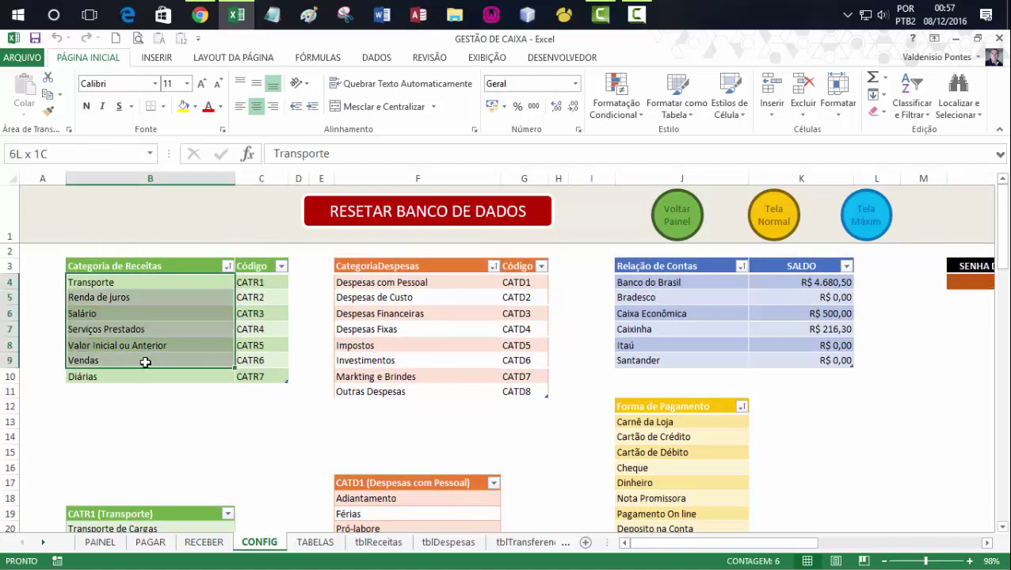
pyautogui.moveTo(366, 283); pyautogui.dragTo(375, 382)
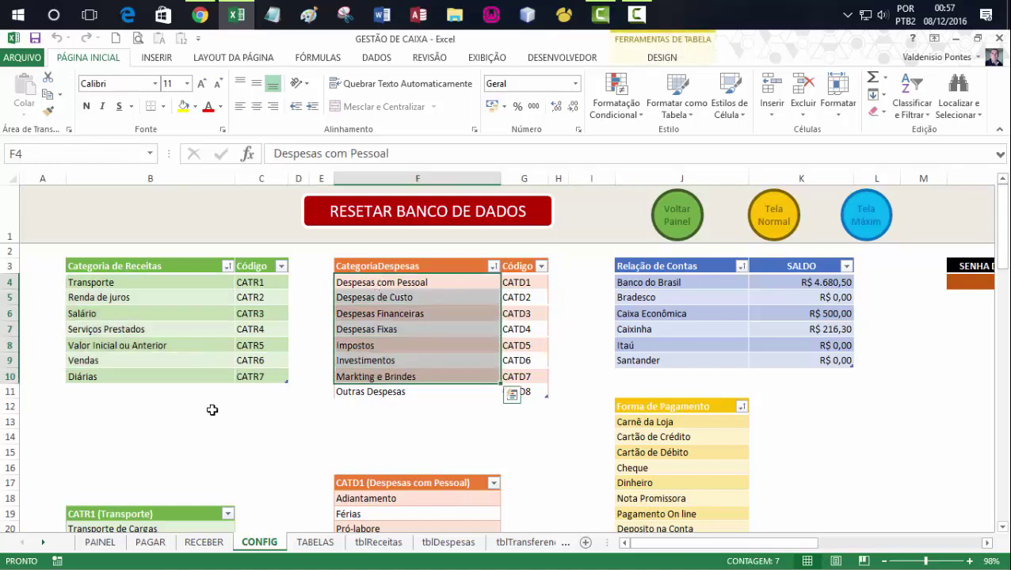
# Step: Reselect the revenue category names and codes in column C, then list the defined names
pyautogui.click(162, 436)
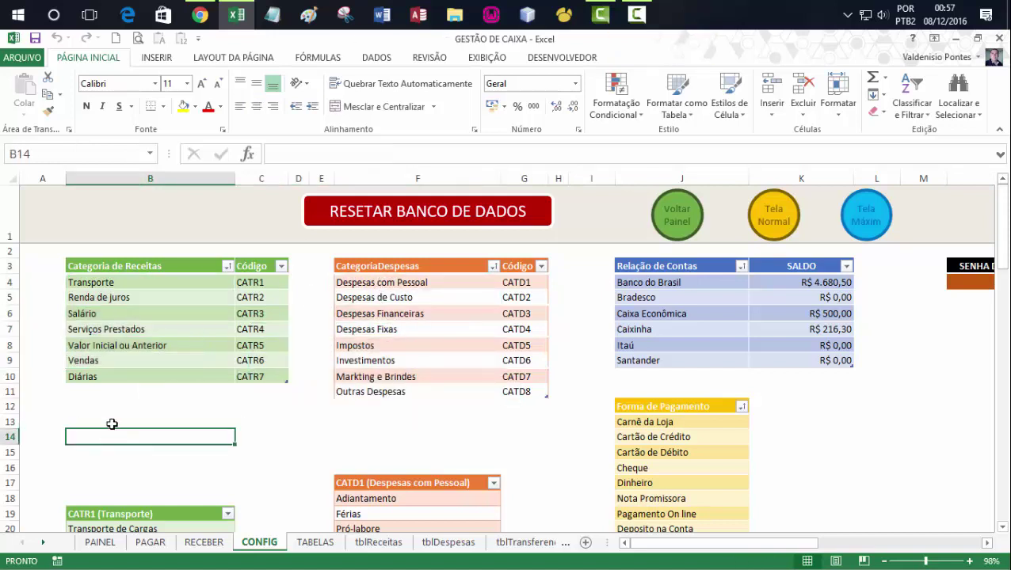
pyautogui.moveTo(131, 285); pyautogui.dragTo(135, 360)
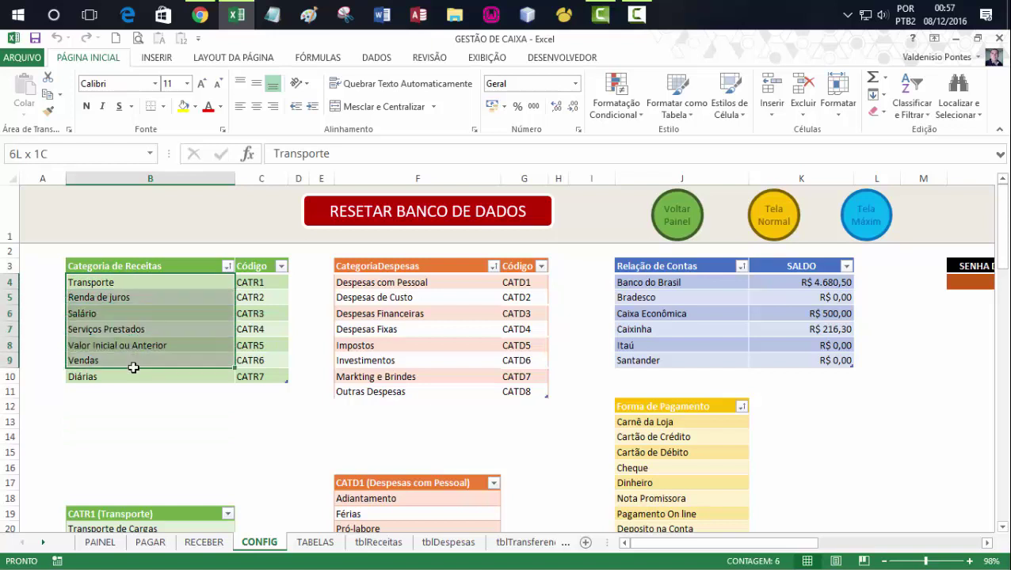
pyautogui.moveTo(149, 418); pyautogui.dragTo(151, 406)
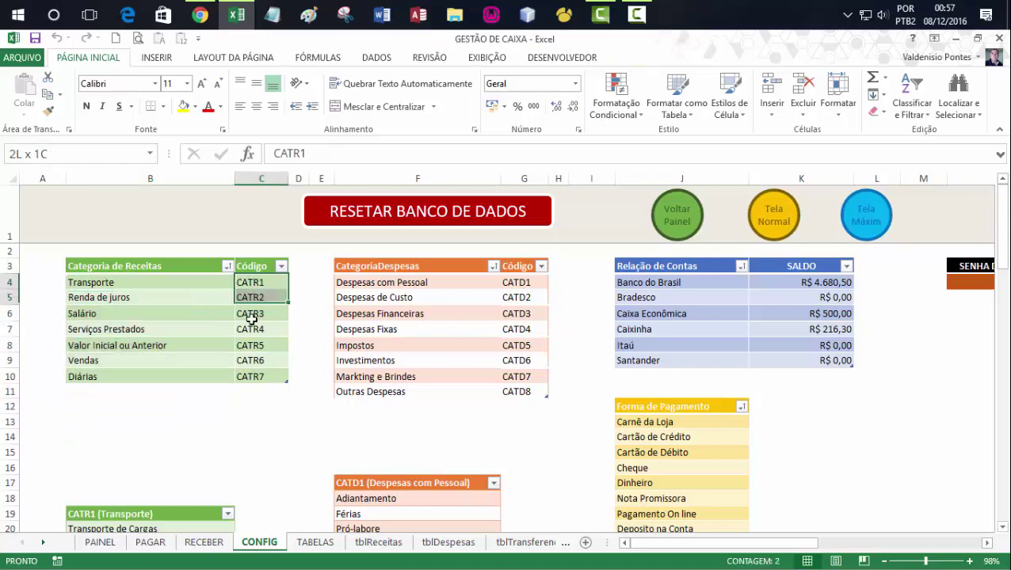
pyautogui.moveTo(249, 280); pyautogui.dragTo(247, 377)
pyautogui.click(206, 407)
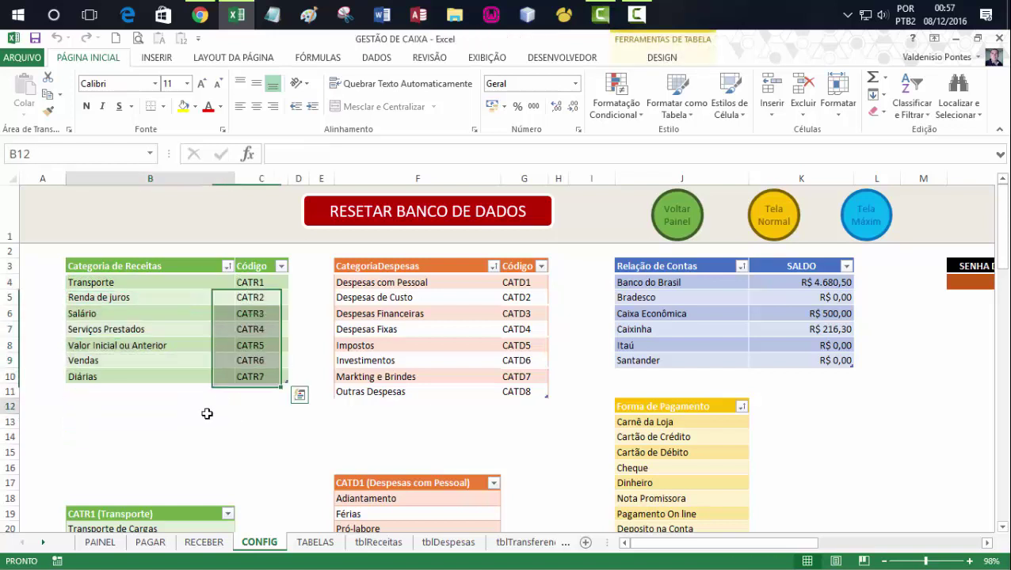
pyautogui.click(149, 153)
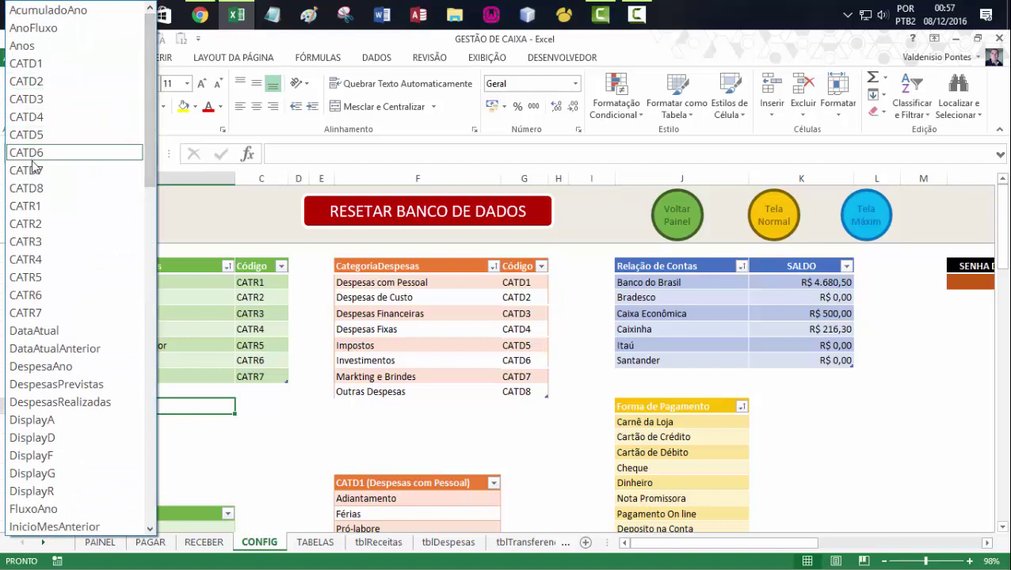
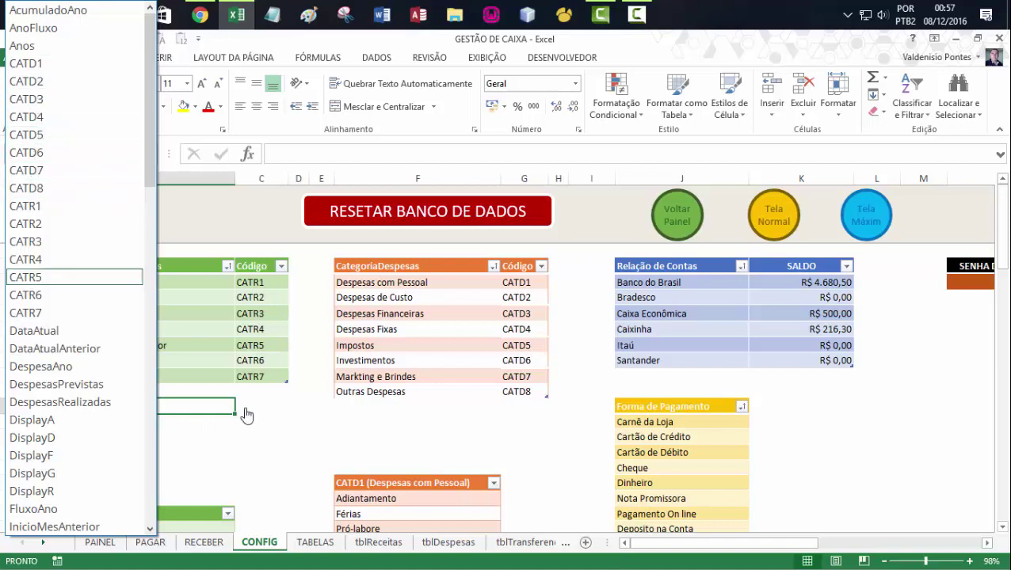
# Step: Close the named-range list and point out the Renda de juros category and Transporte subcategories
pyautogui.click(246, 449)
pyautogui.click(156, 439)
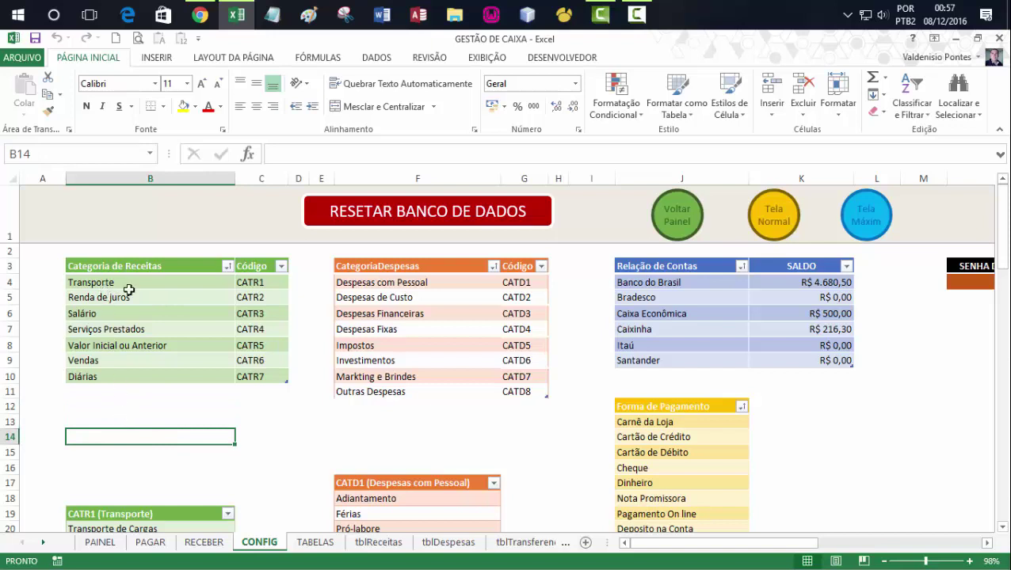
pyautogui.click(127, 297)
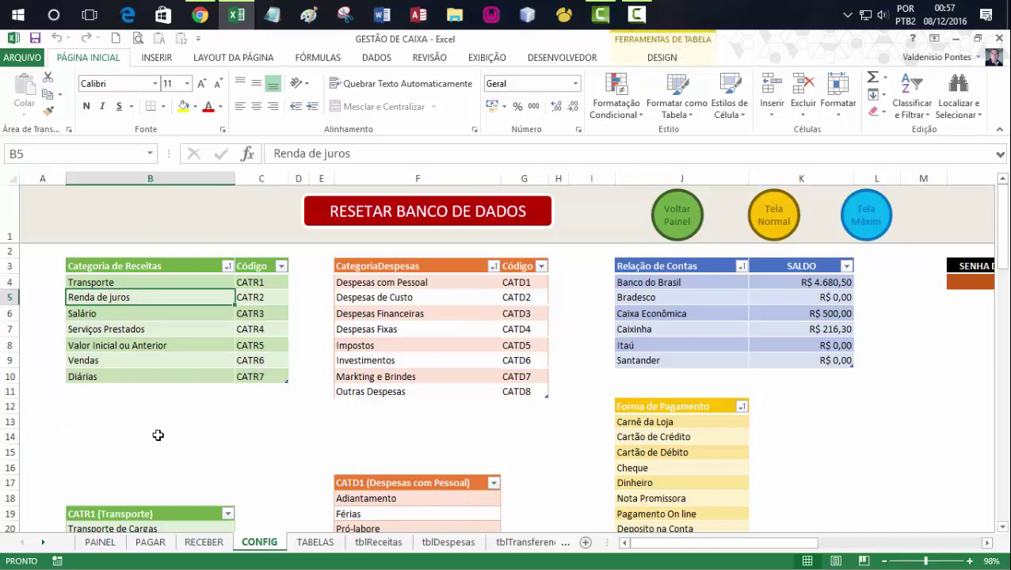
pyautogui.scroll(-3, 154, 444)
pyautogui.click(144, 404)
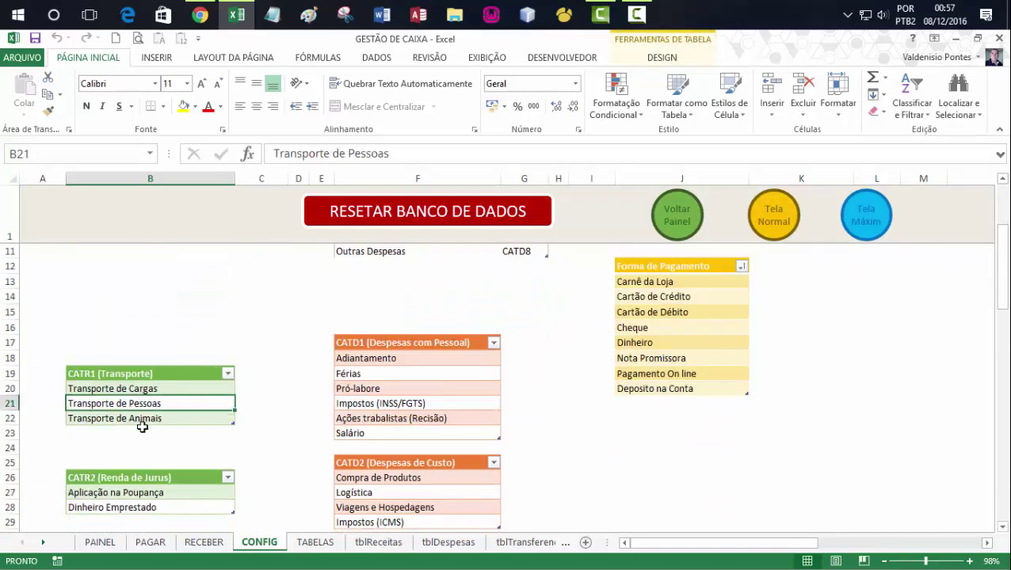
pyautogui.click(141, 419)
pyautogui.scroll(3, 157, 331)
# Step: Point out the Transporte category, its CATR1 code and its Cargas, Pessoas and Animais subcategories
pyautogui.click(119, 286)
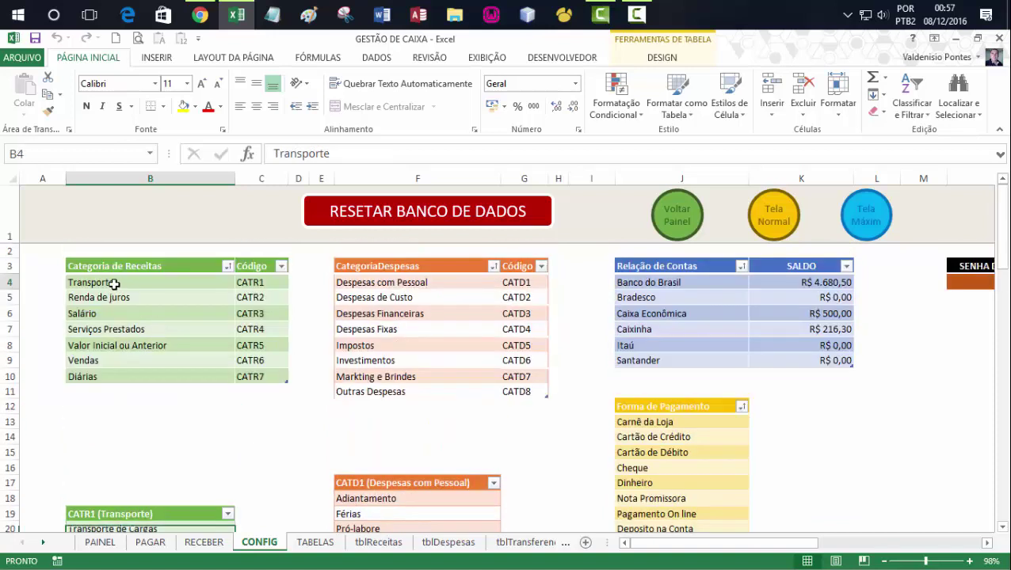
pyautogui.click(236, 280)
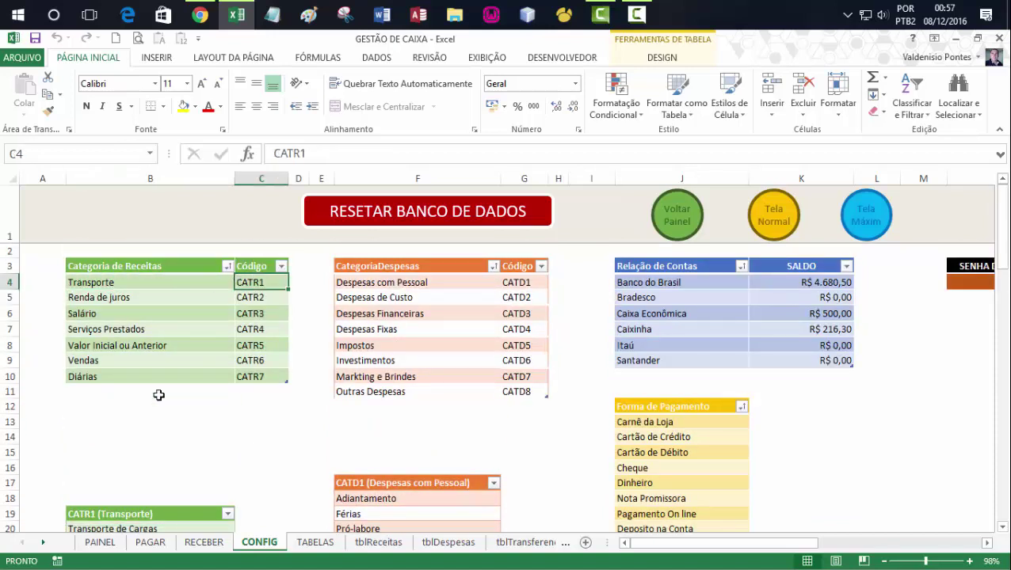
pyautogui.scroll(-3, 158, 394)
pyautogui.click(93, 374)
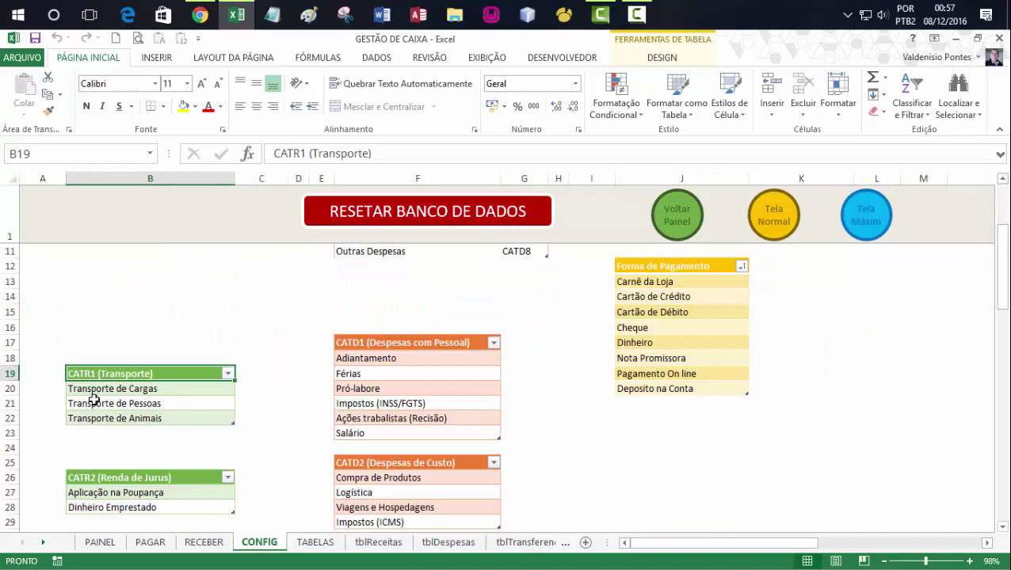
pyautogui.click(114, 389)
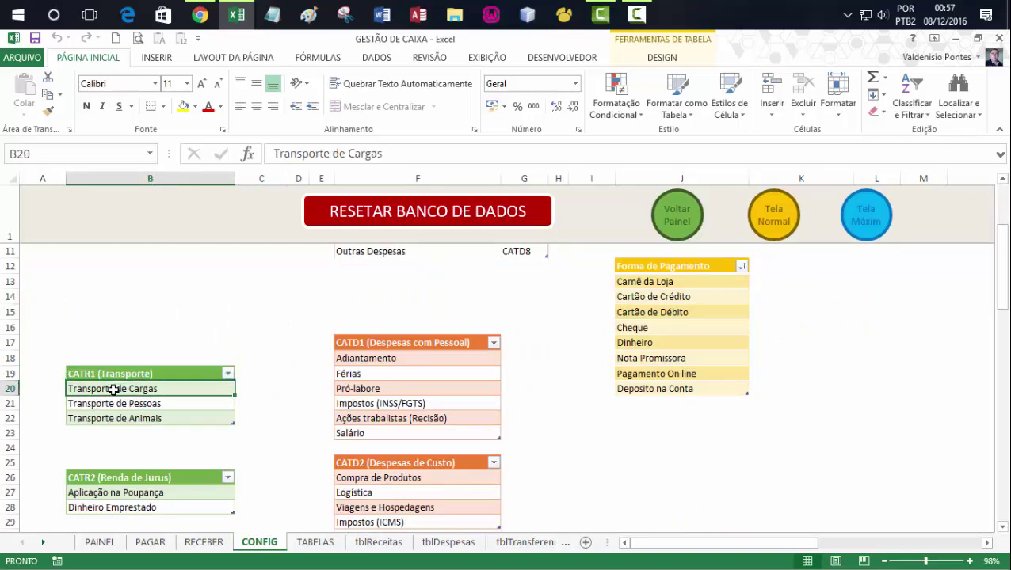
pyautogui.click(126, 402)
pyautogui.click(155, 418)
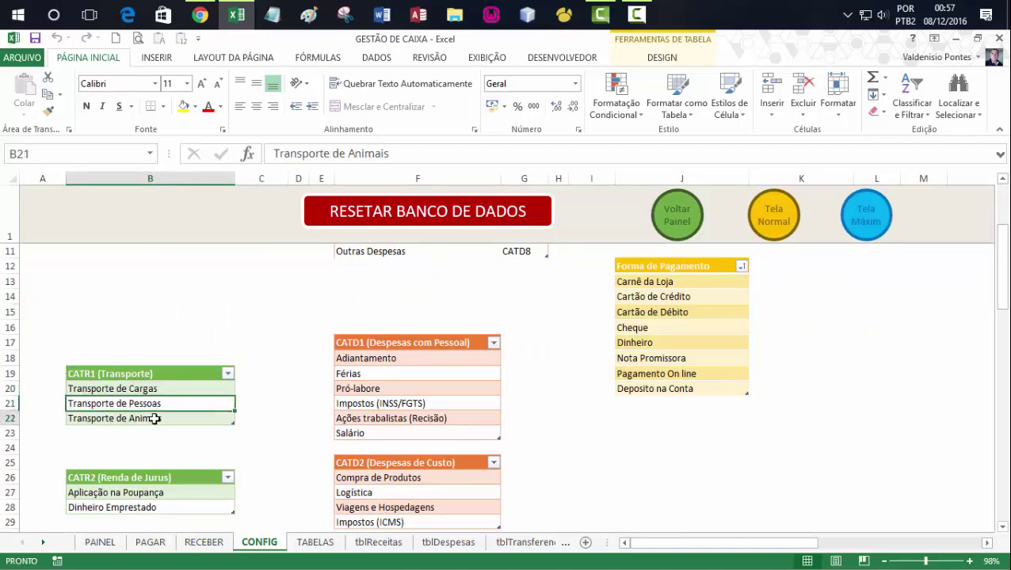
pyautogui.scroll(3, 155, 338)
# Step: Rename the Transporte revenue category in B4 to Outras Receitas, keeping code CATR1
pyautogui.click(131, 282)
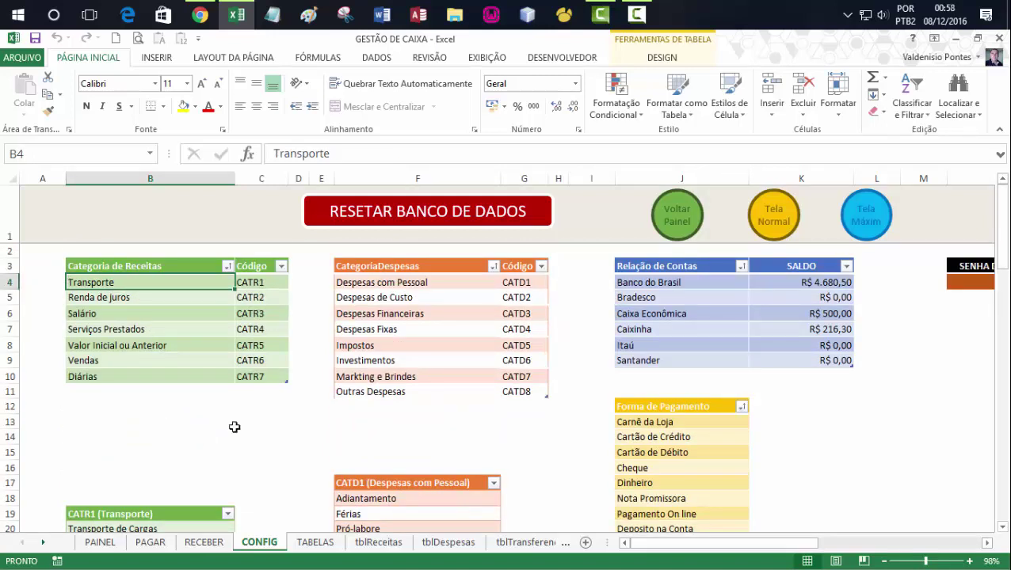
pyautogui.write('Outras Receitas')
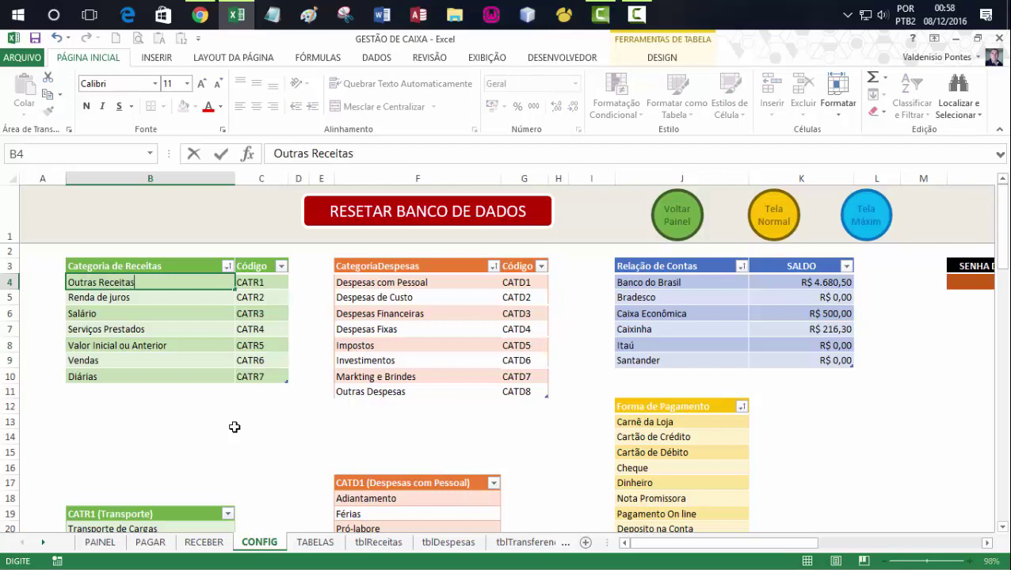
pyautogui.click(242, 428)
pyautogui.click(244, 282)
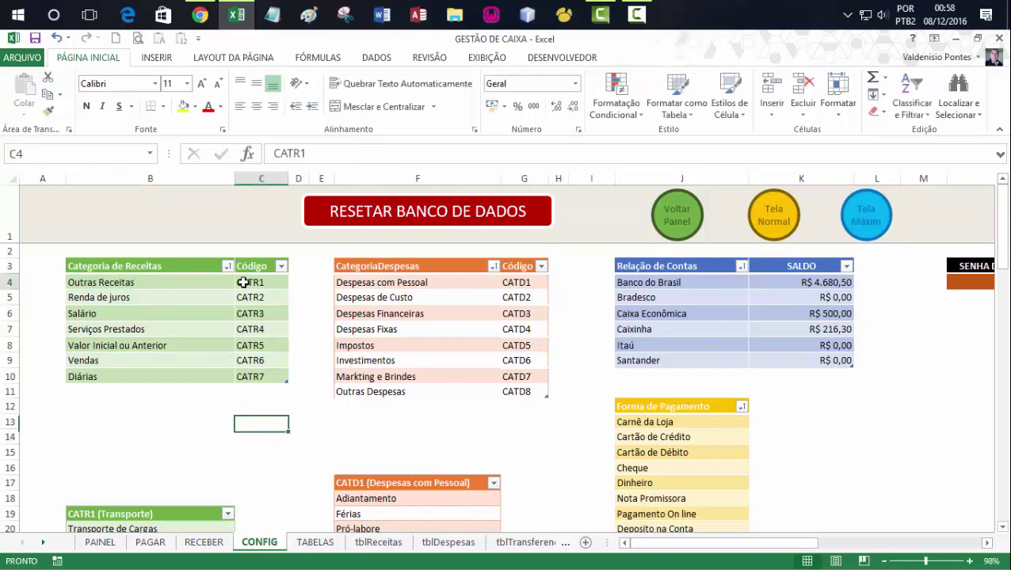
# Step: Change the B19 subcategory table header to 'CATR1 (Outras Receitas)'
pyautogui.scroll(-3, 193, 395)
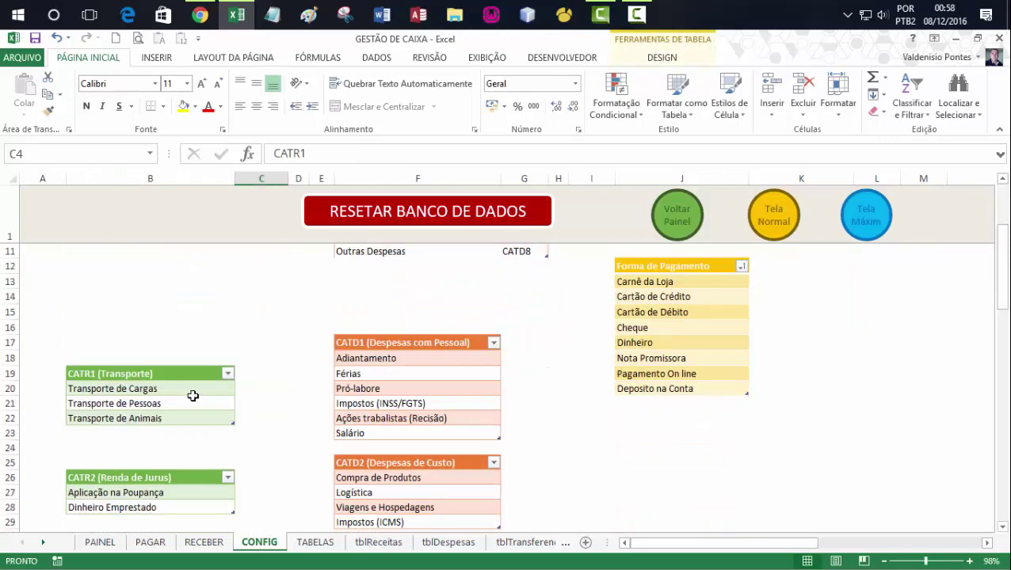
pyautogui.click(111, 374)
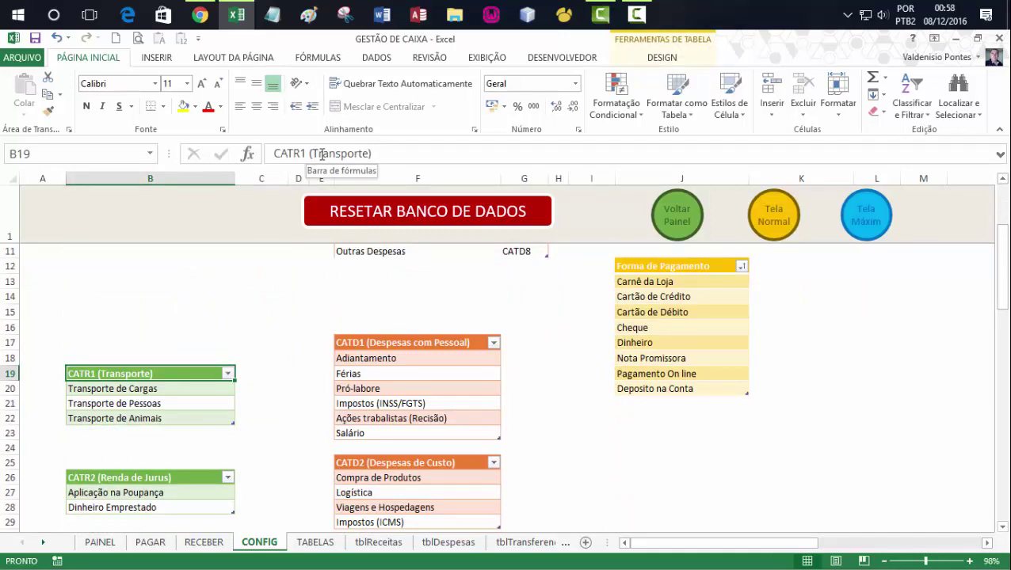
pyautogui.moveTo(312, 153); pyautogui.dragTo(370, 153)
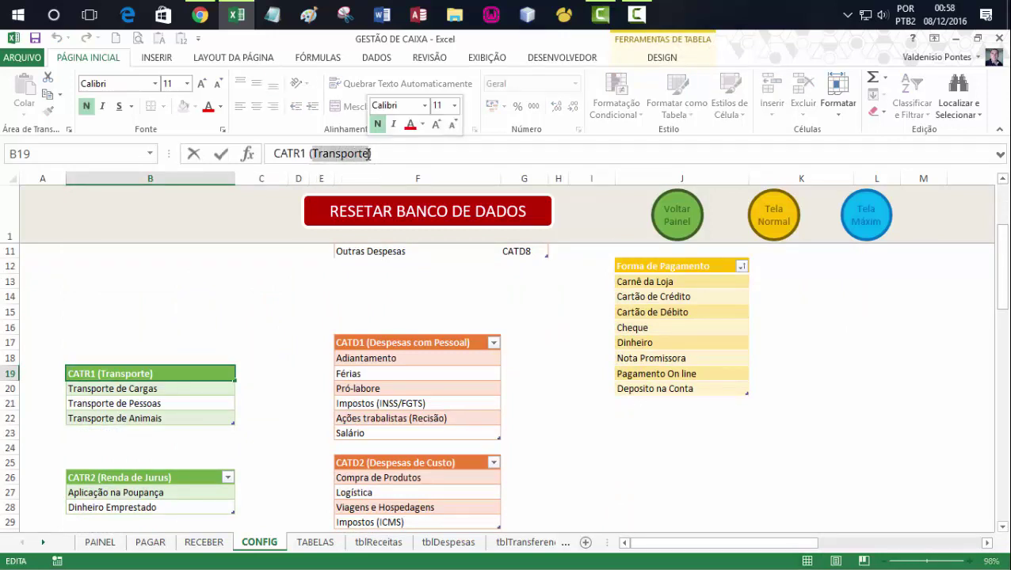
pyautogui.write('Outras ')
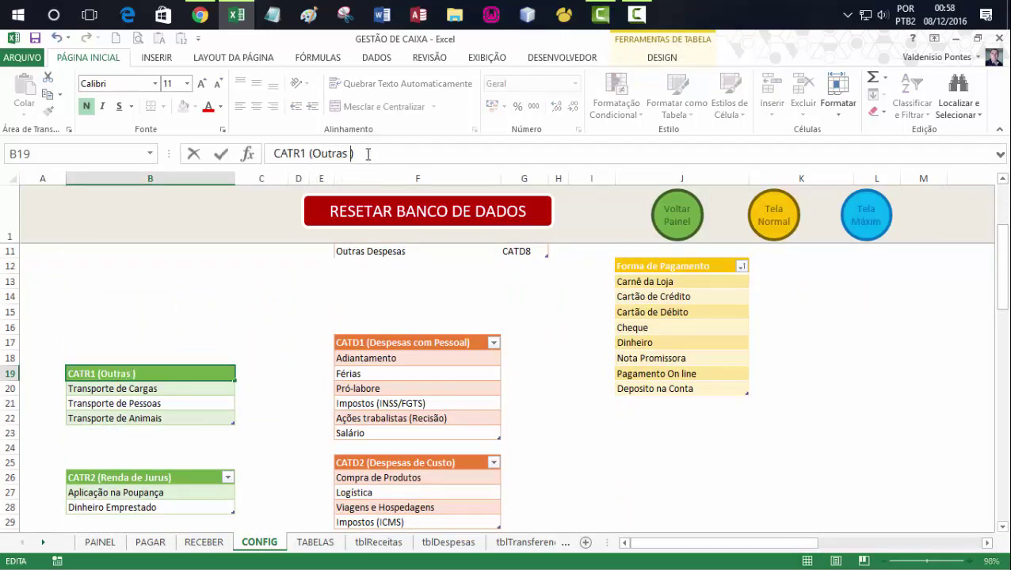
pyautogui.write('Receitas')
pyautogui.press('Return')
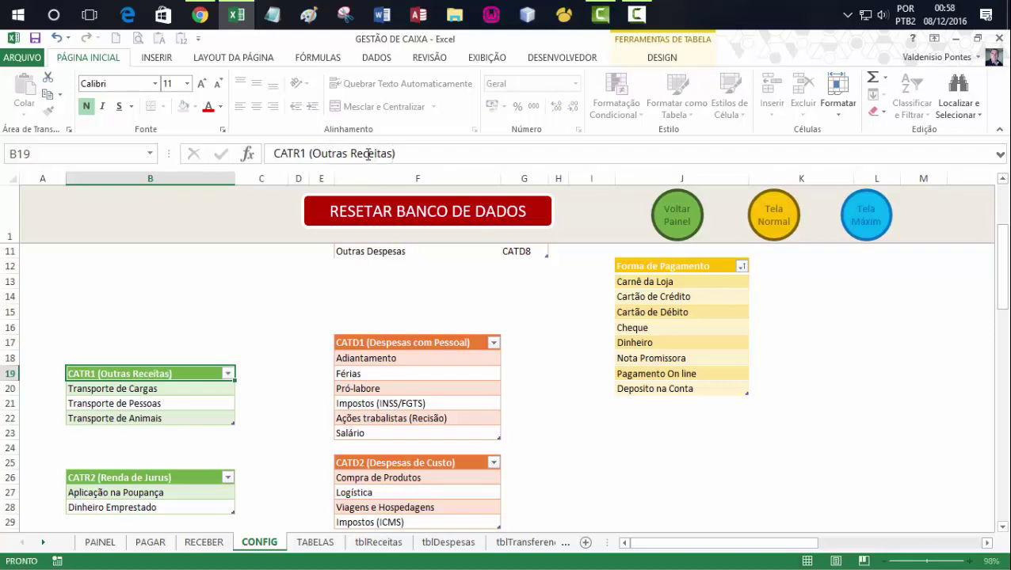
# Step: Enter Herança, Presentes and Doações as the CATR1 subcategories in B20:B22
pyautogui.scroll(3, 152, 343)
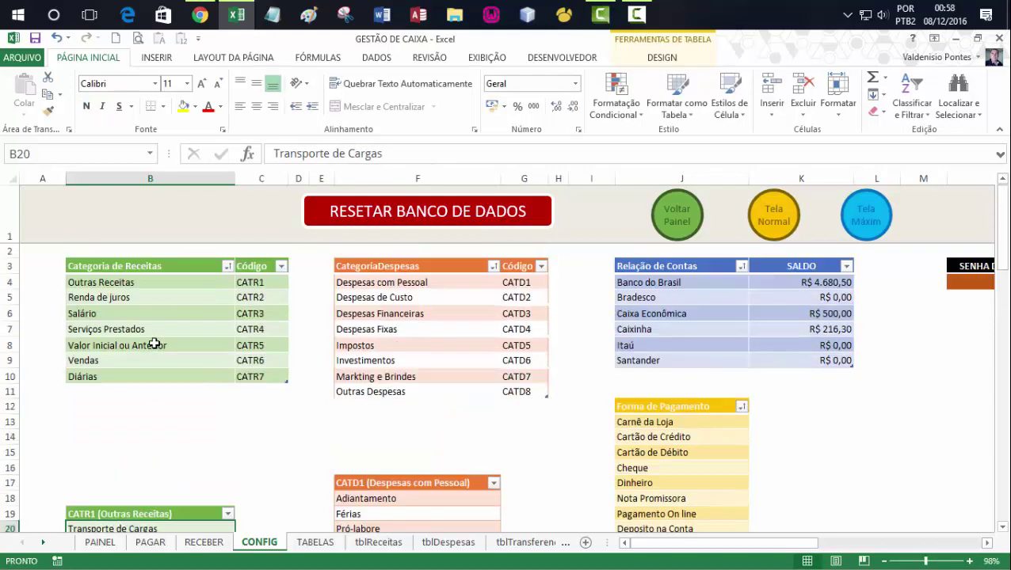
pyautogui.scroll(-2, 143, 434)
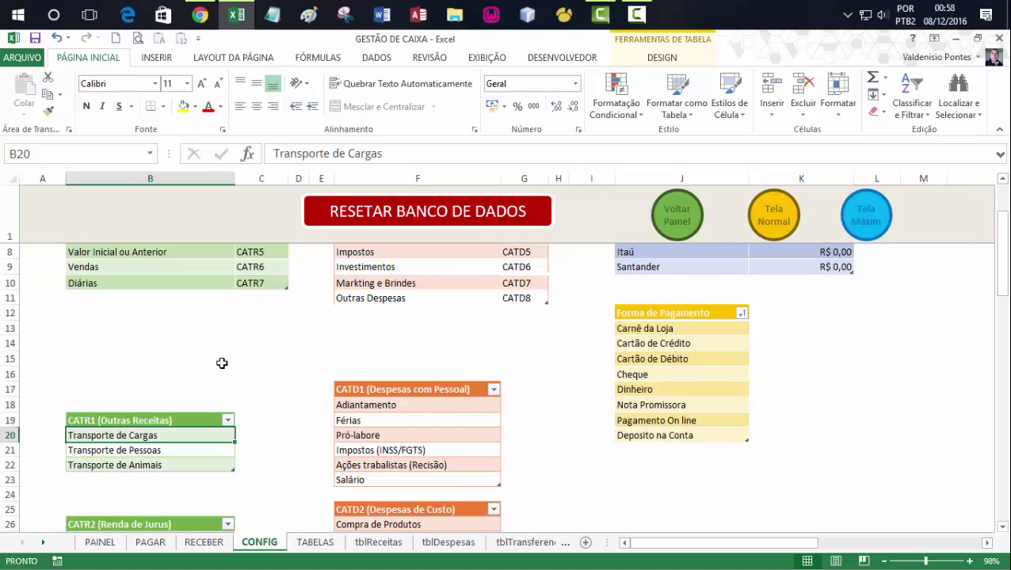
pyautogui.write('Heran')
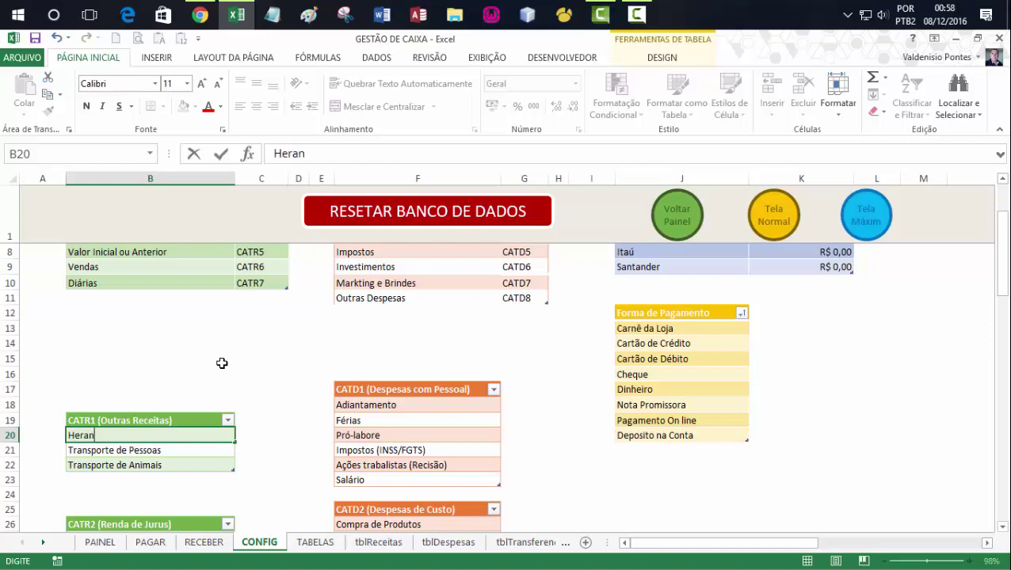
pyautogui.write('ça')
pyautogui.press('Return')
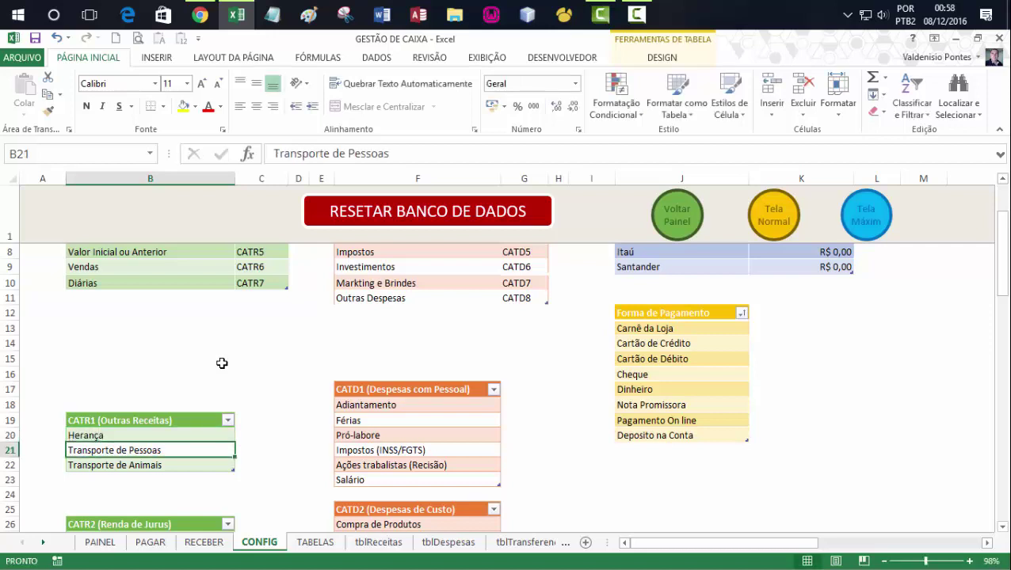
pyautogui.write('Presentes')
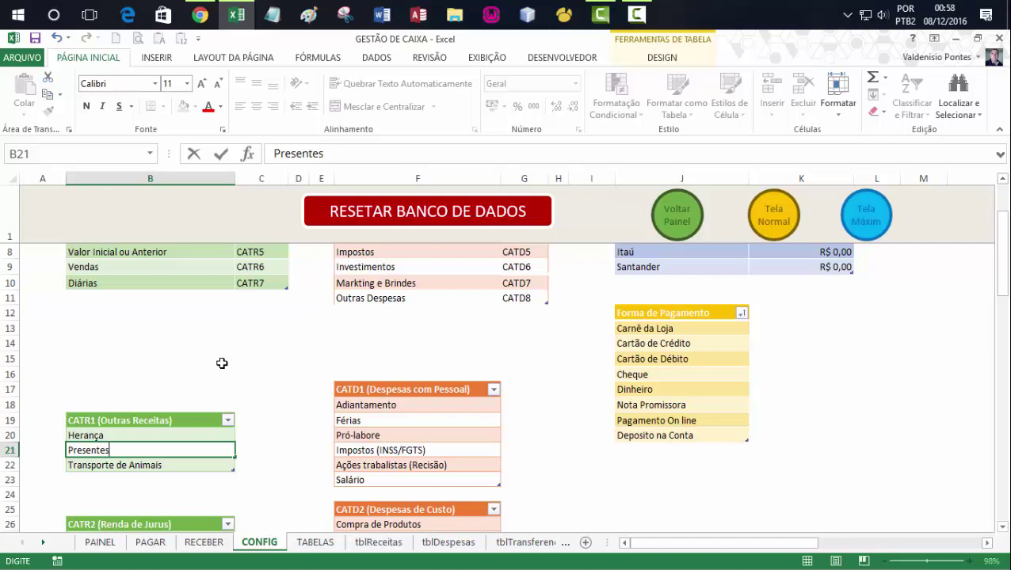
pyautogui.press('Return')
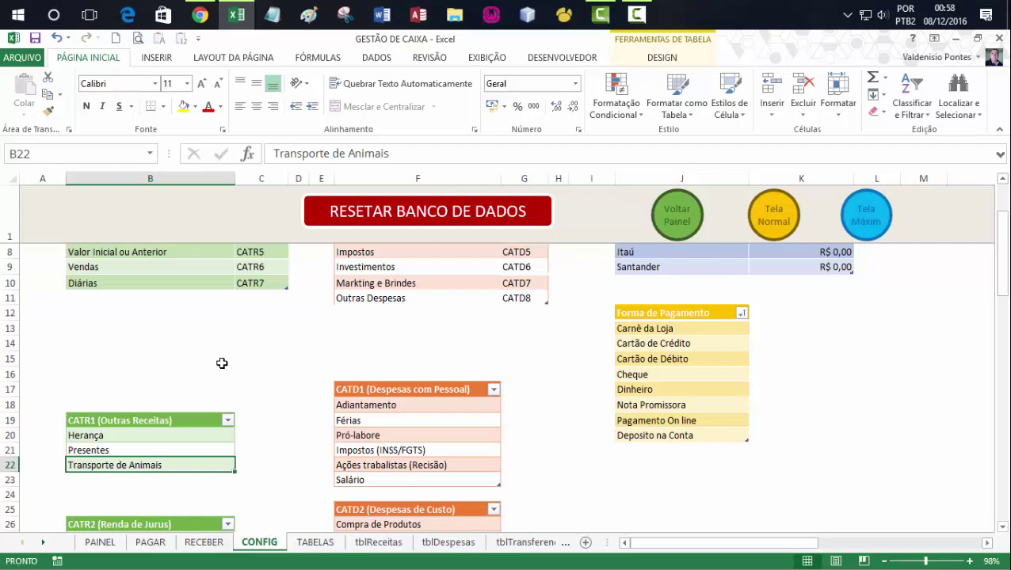
pyautogui.write('Doa')
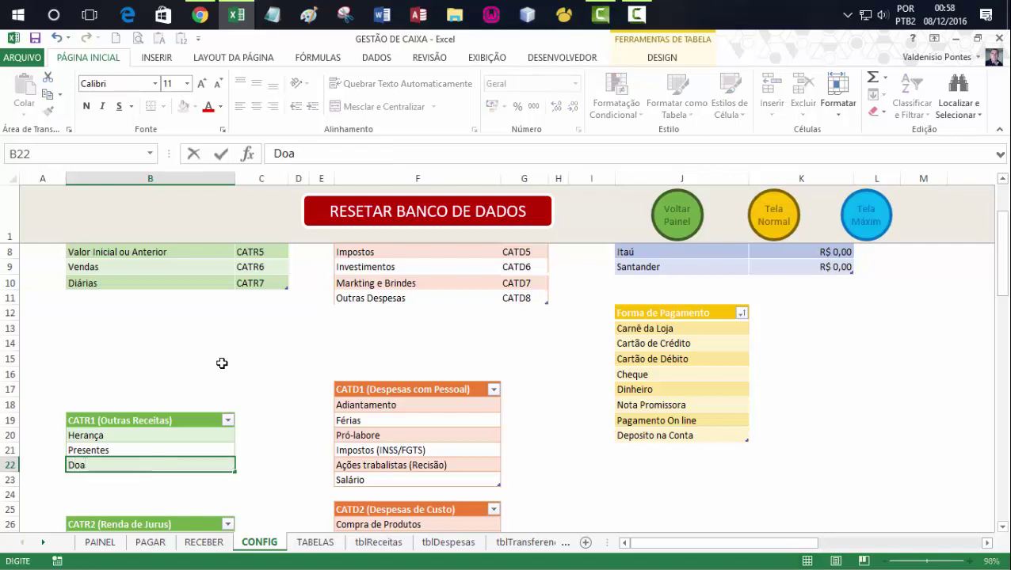
pyautogui.write('ções')
pyautogui.click(222, 363)
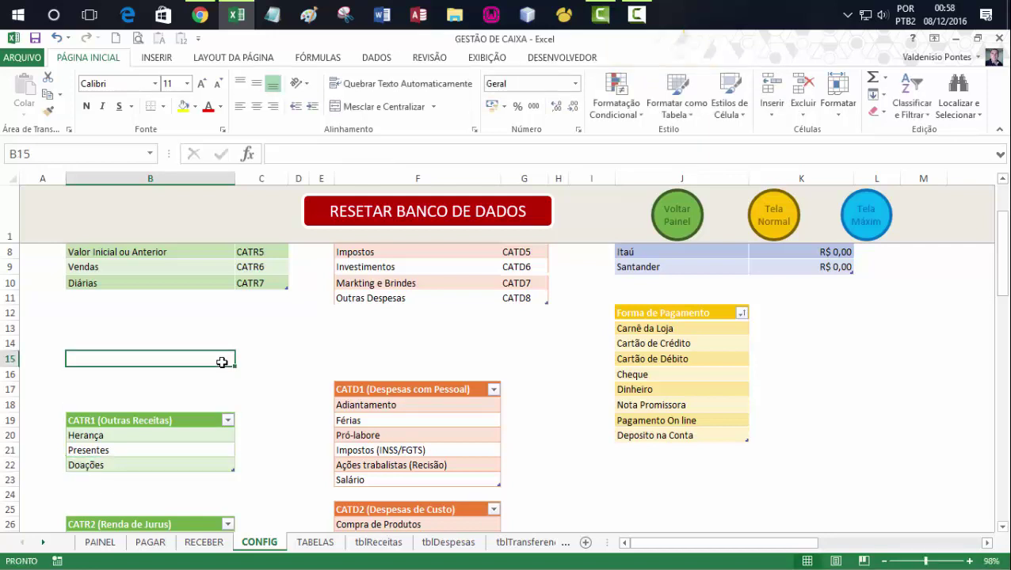
# Step: Review the renamed Outras Receitas category, its CATR1 code and the three new subcategories
pyautogui.scroll(2, 187, 389)
pyautogui.click(113, 285)
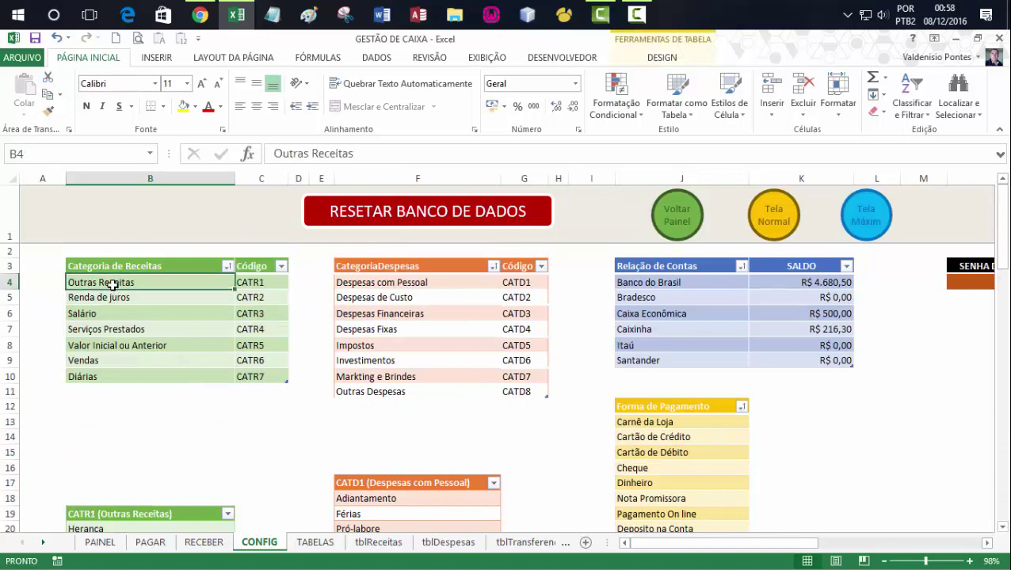
pyautogui.click(254, 282)
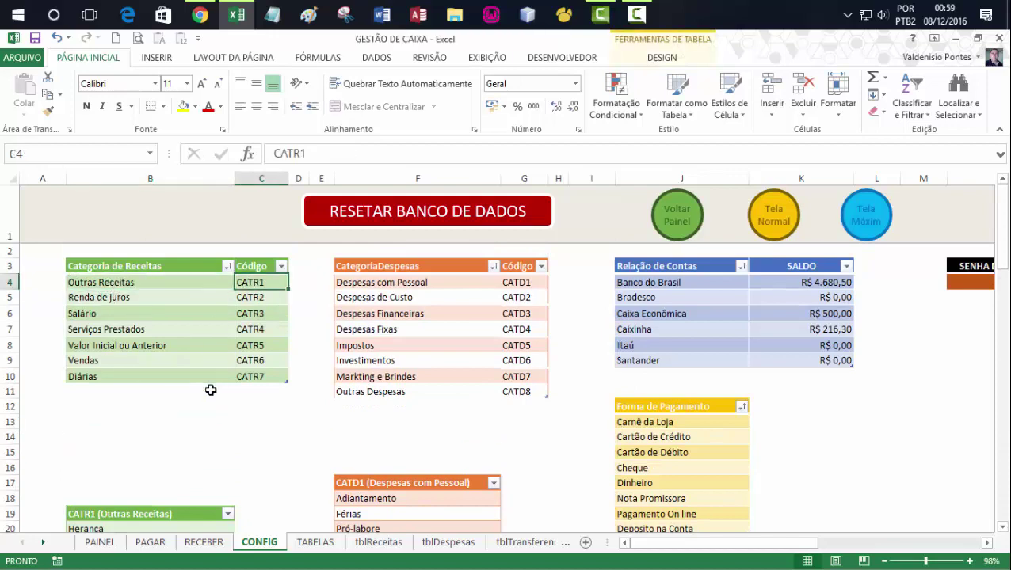
pyautogui.scroll(-4, 210, 387)
pyautogui.click(131, 345)
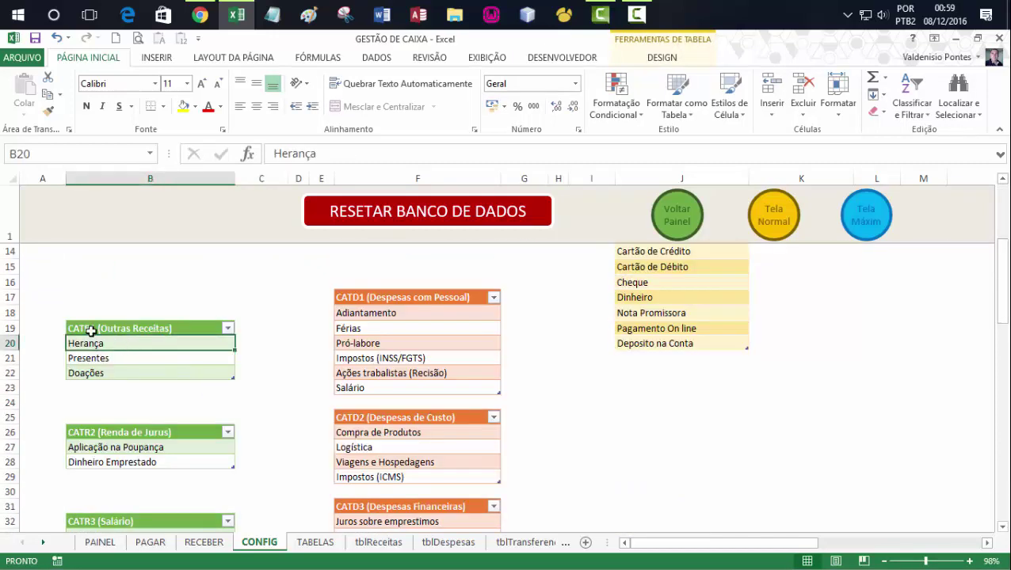
pyautogui.moveTo(127, 343); pyautogui.dragTo(128, 371)
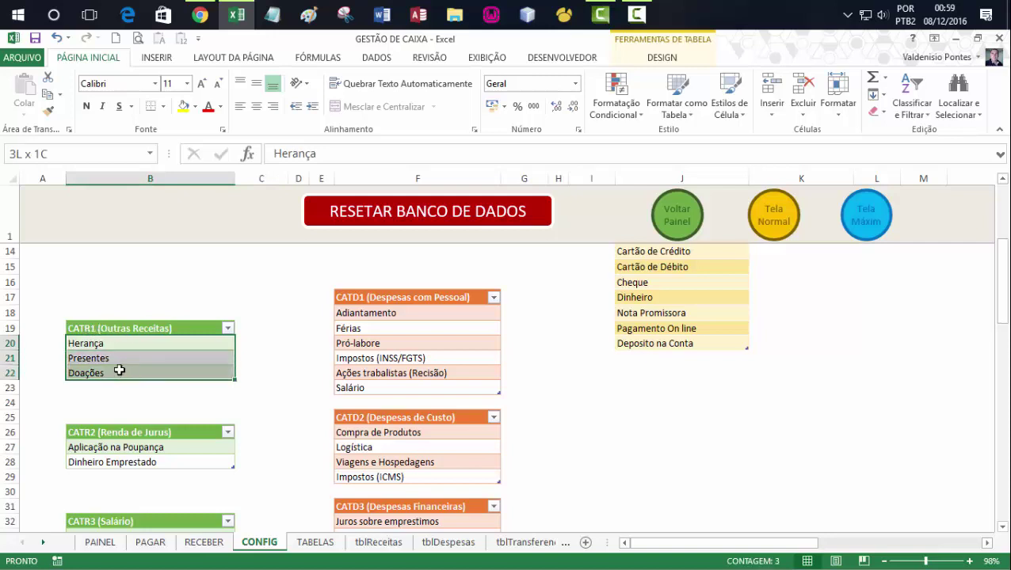
pyautogui.click(185, 283)
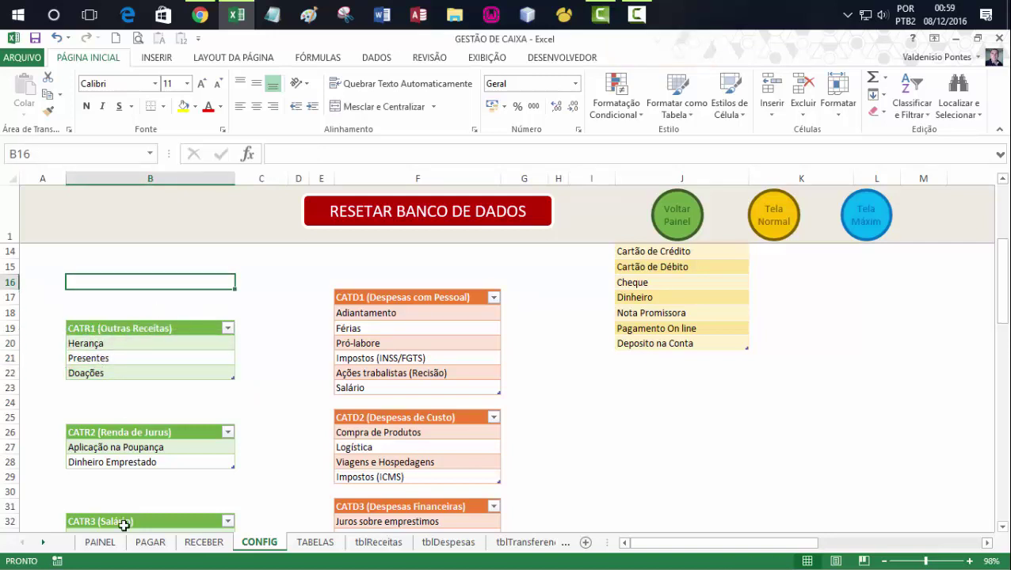
pyautogui.click(100, 543)
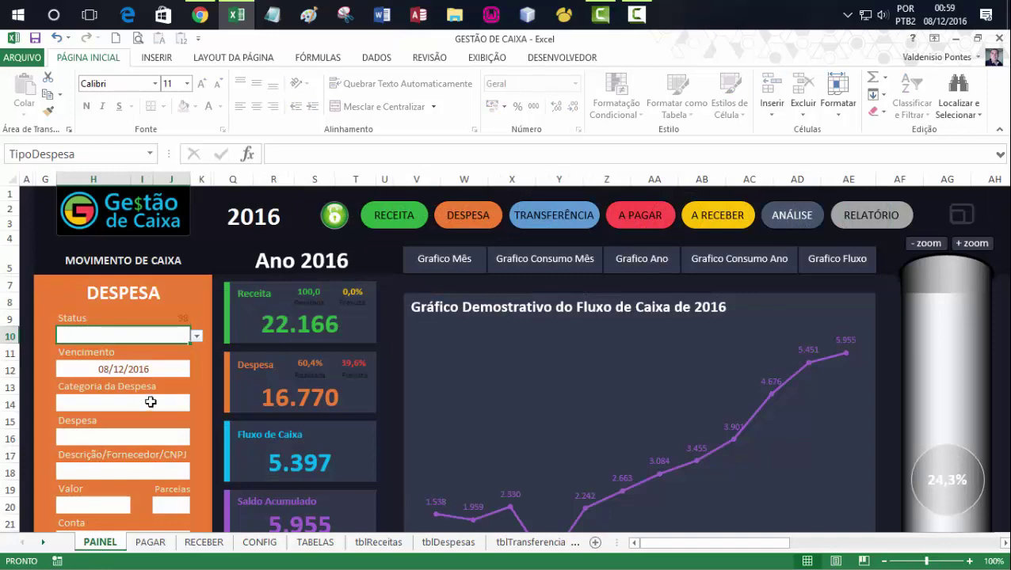
# Step: On PAINEL, set the entry form to RECEITA with category Outras Receitas and receipt Doações
pyautogui.click(391, 221)
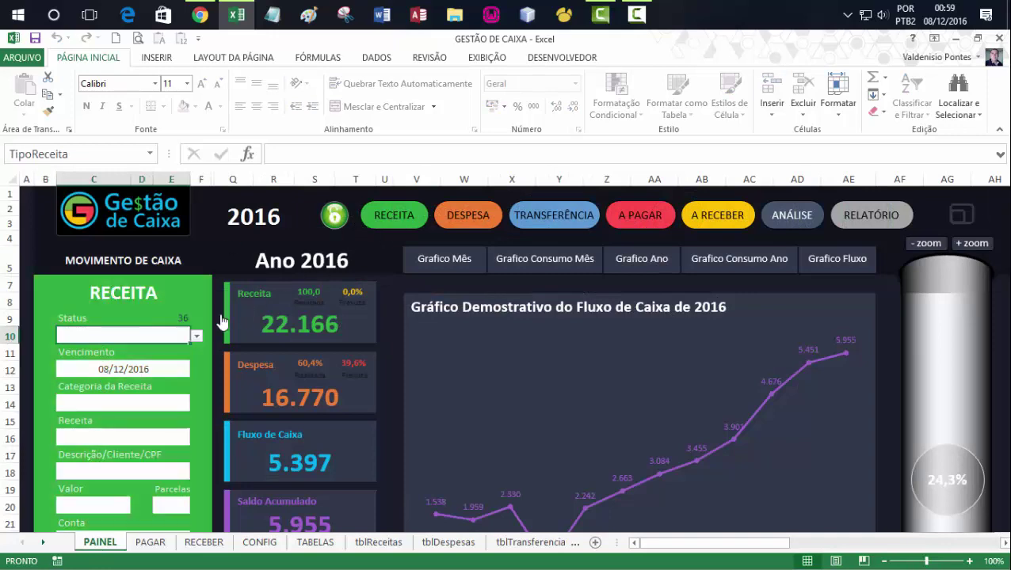
pyautogui.scroll(-3, 207, 321)
pyautogui.scroll(-1, 206, 321)
pyautogui.click(136, 214)
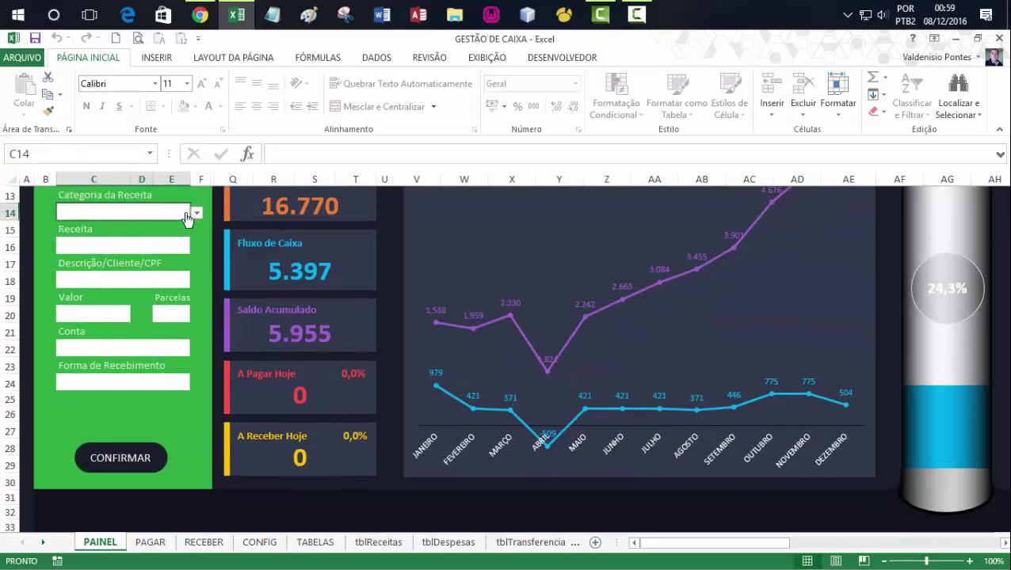
pyautogui.click(195, 215)
pyautogui.click(111, 226)
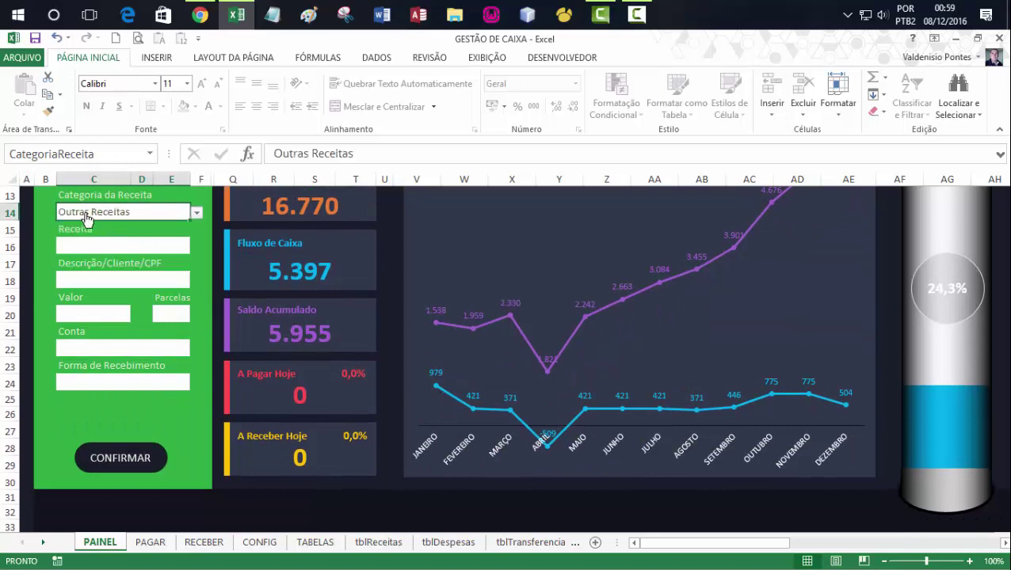
pyautogui.click(195, 212)
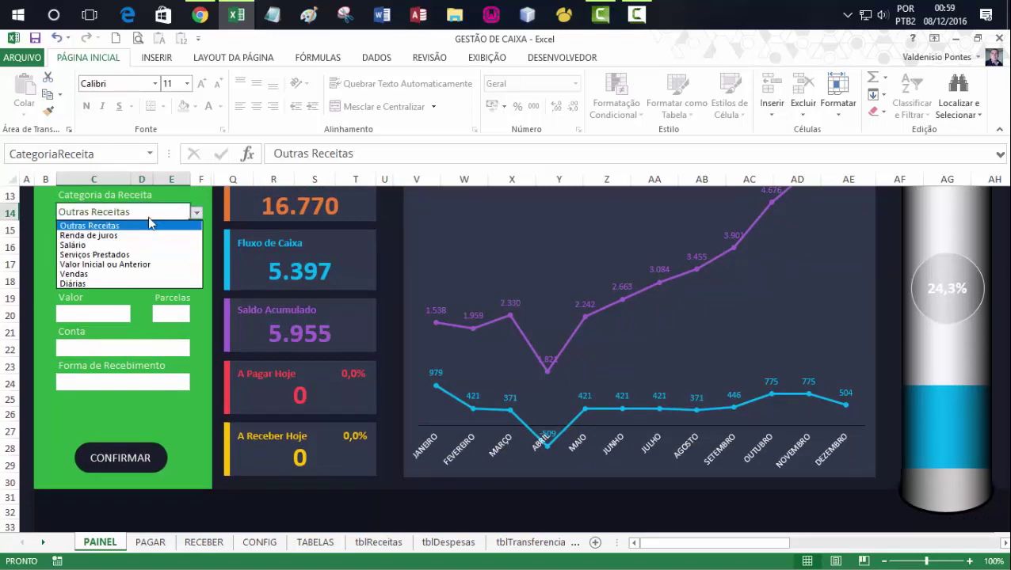
pyautogui.click(196, 216)
pyautogui.click(117, 245)
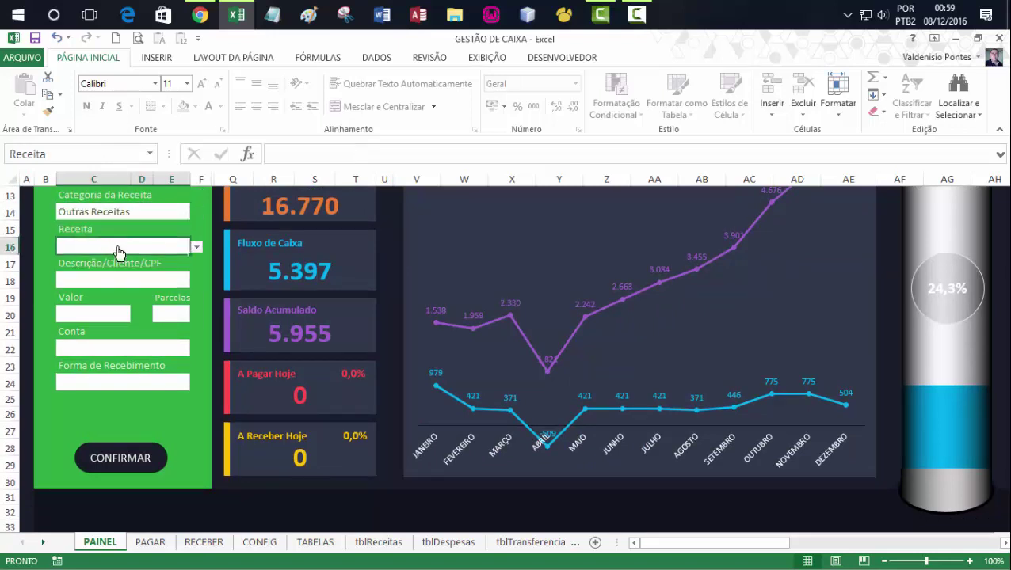
pyautogui.click(197, 248)
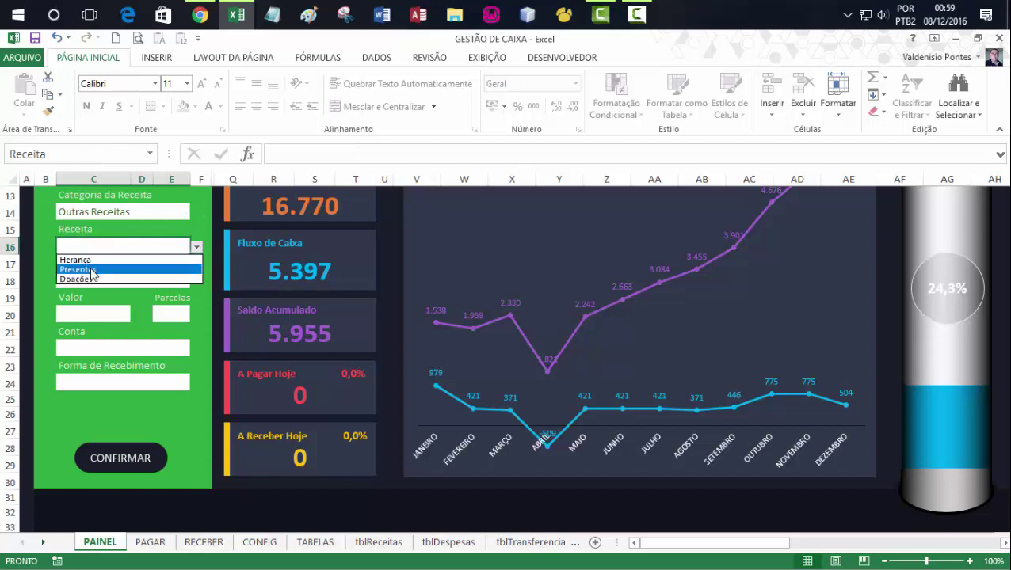
pyautogui.click(76, 279)
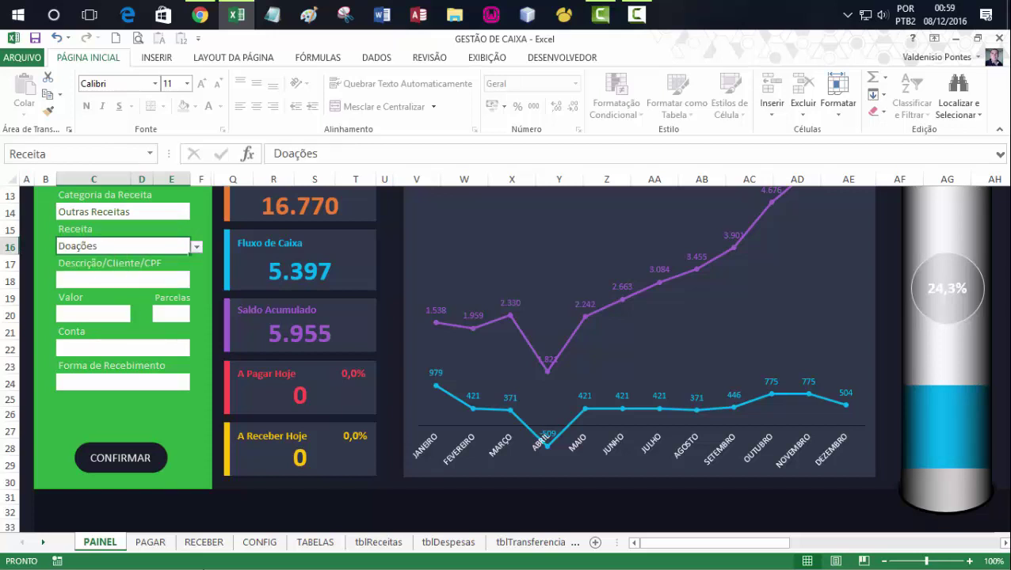
pyautogui.click(260, 542)
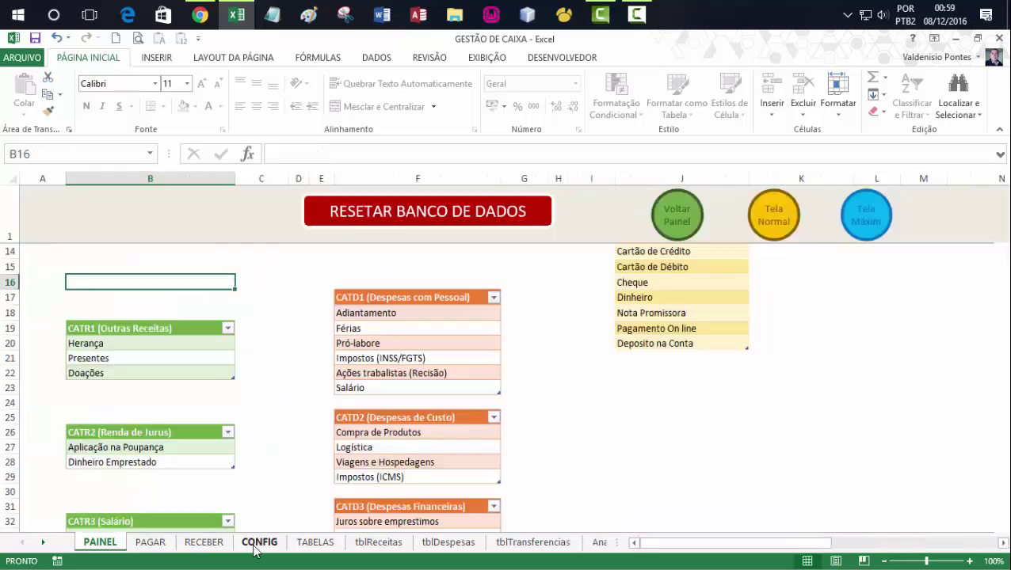
# Step: Inspect the end of the Categoria de Receitas table, selecting the Diárias row and CATR7 code
pyautogui.scroll(4, 163, 331)
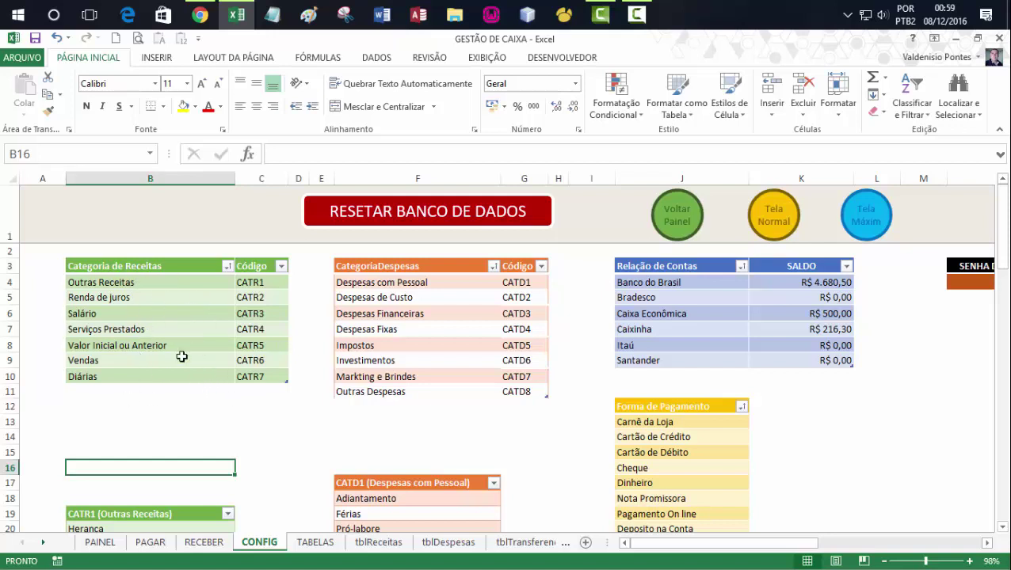
pyautogui.scroll(-3, 179, 415)
pyautogui.scroll(-3, 177, 421)
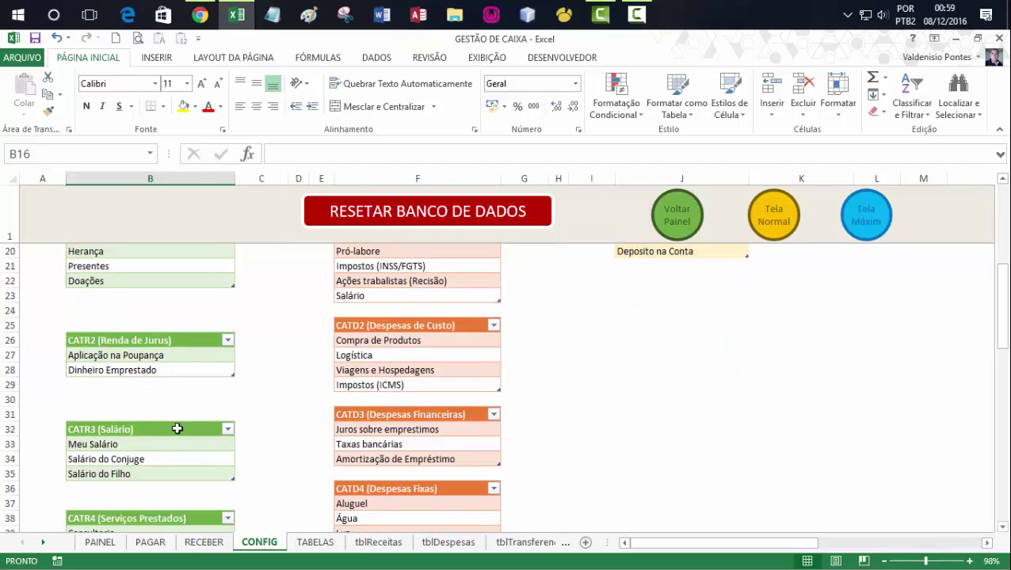
pyautogui.scroll(3, 177, 428)
pyautogui.scroll(3, 177, 428)
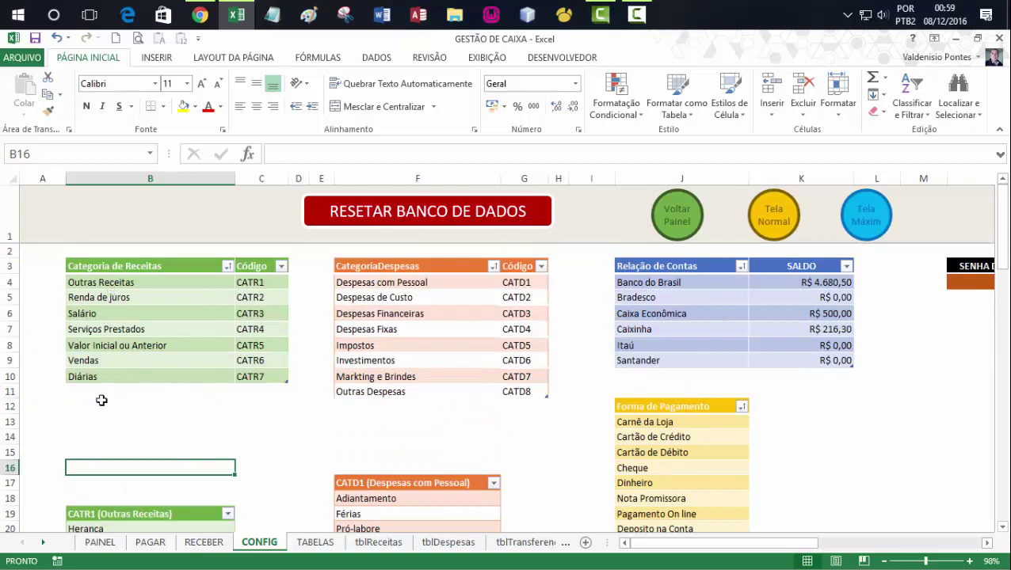
pyautogui.moveTo(117, 374); pyautogui.dragTo(266, 378)
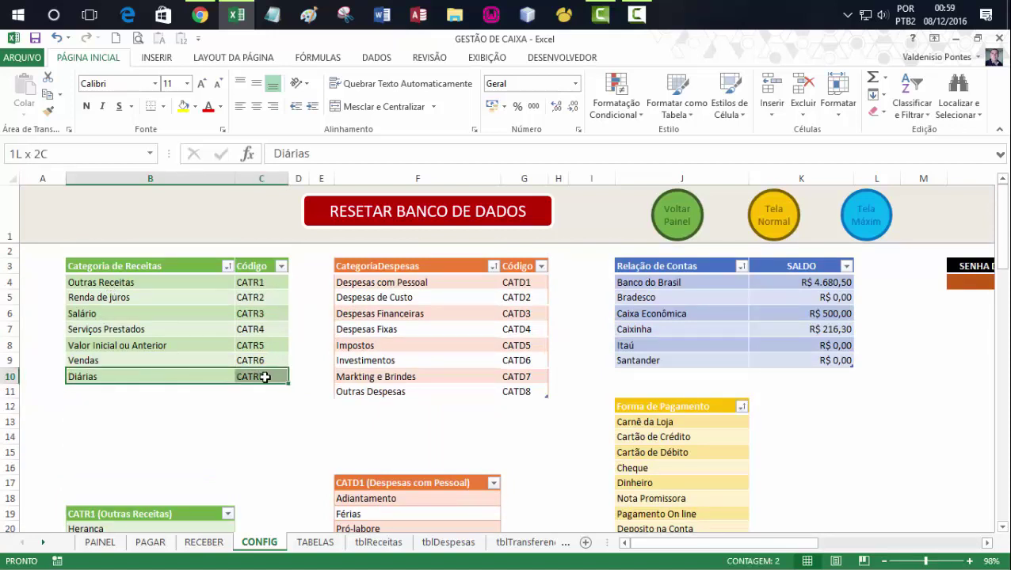
pyautogui.click(159, 407)
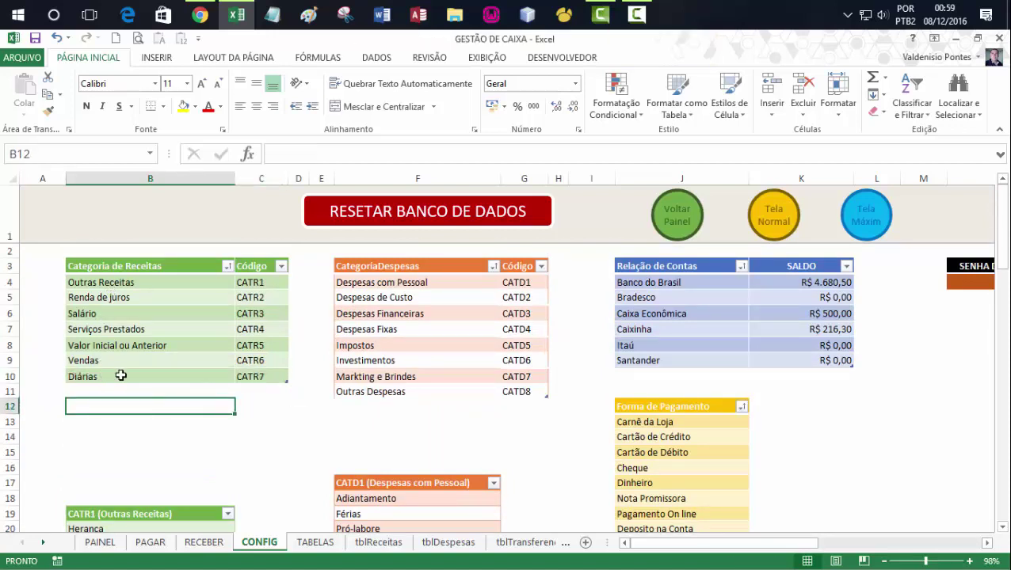
pyautogui.click(247, 376)
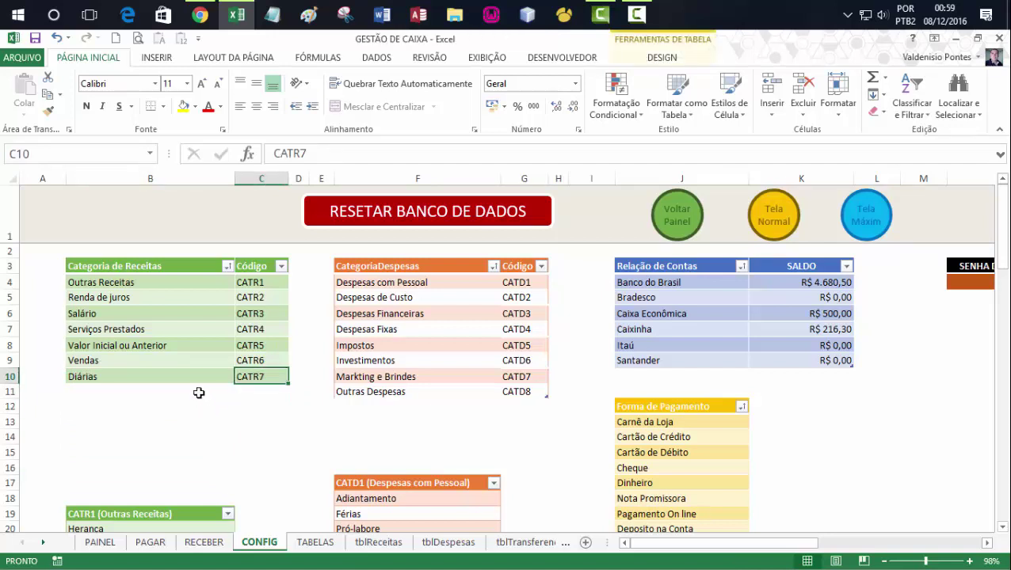
# Step: Add blank rows to the categories table with Tab, then shrink it back to row 10
pyautogui.press('Tab')
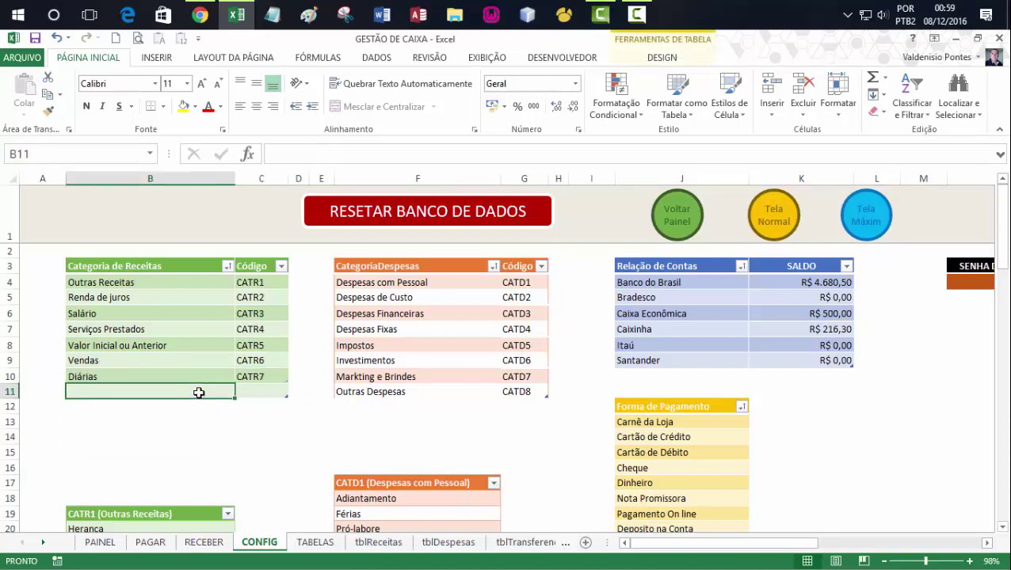
pyautogui.press('Tab')
pyautogui.press('Tab')
pyautogui.press('Tab')
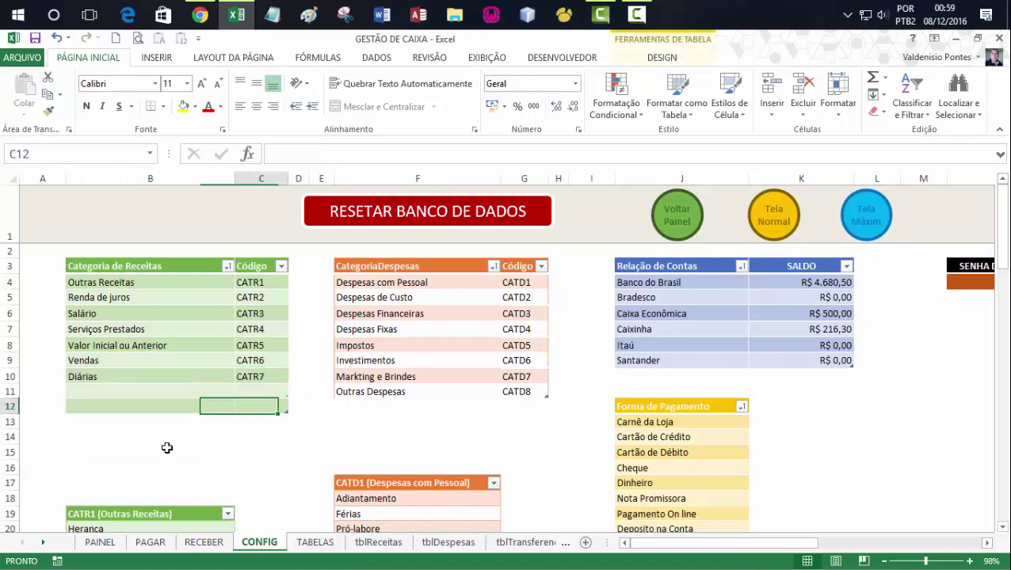
pyautogui.press('Tab')
pyautogui.press('Tab')
pyautogui.press('Tab')
pyautogui.press('Tab')
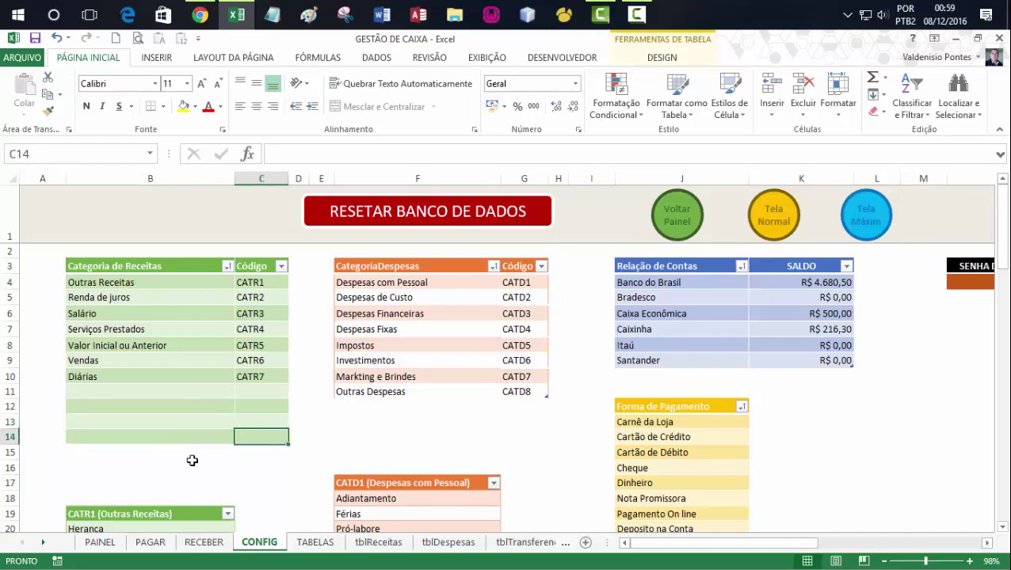
pyautogui.click(194, 463)
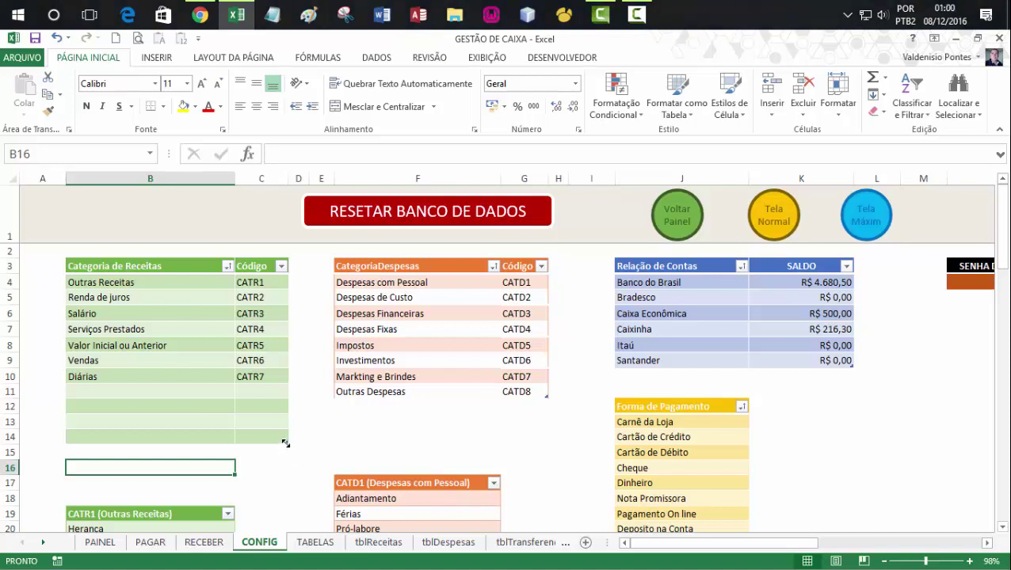
pyautogui.moveTo(285, 443); pyautogui.dragTo(279, 390)
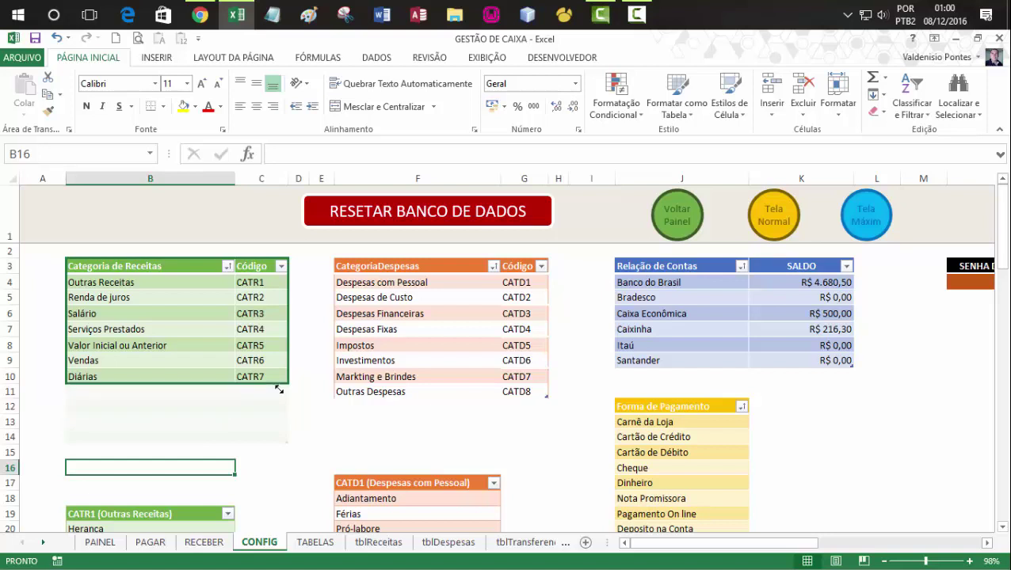
pyautogui.click(212, 418)
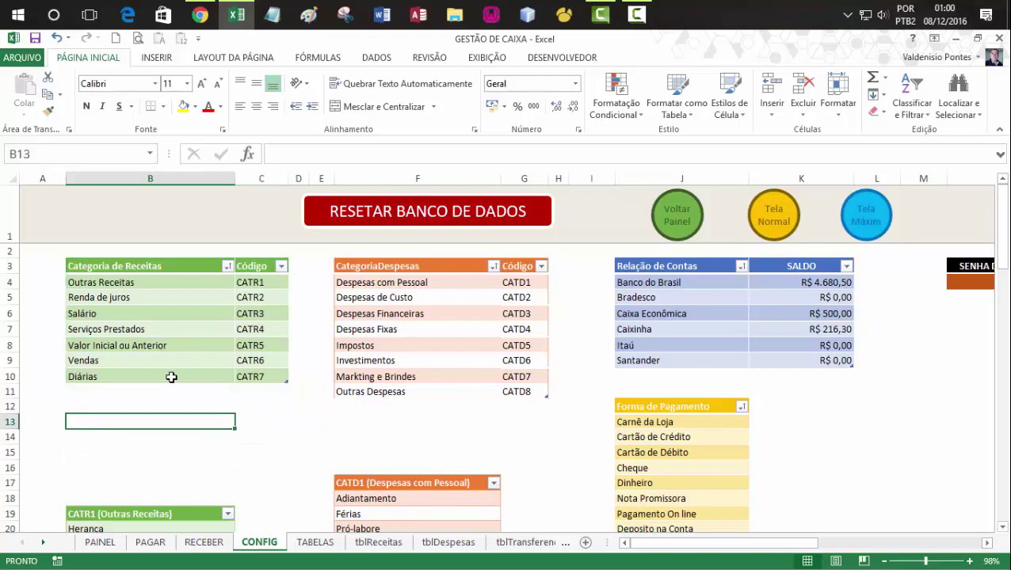
pyautogui.click(259, 377)
pyautogui.click(263, 406)
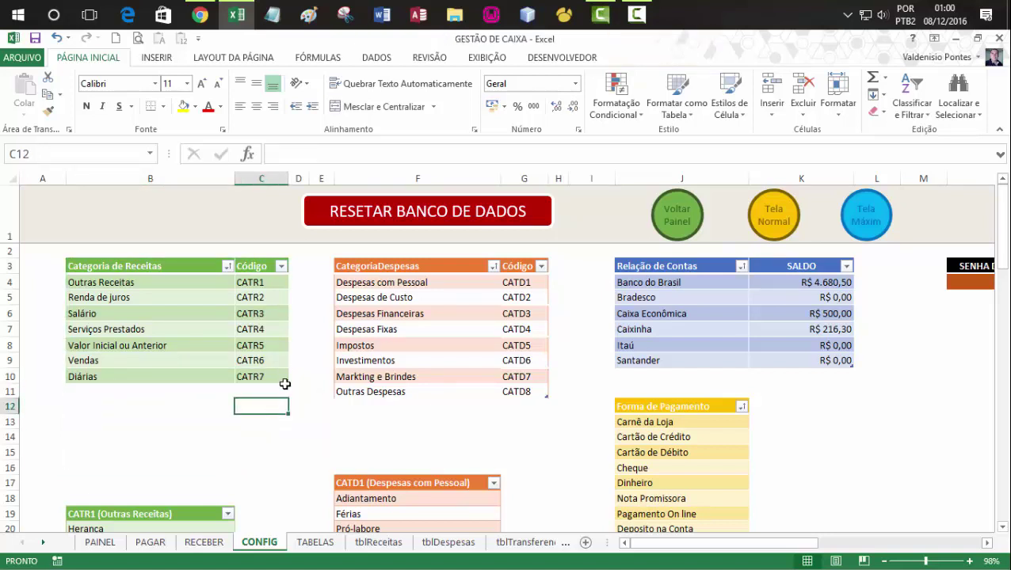
# Step: Extend the table to row 11 and enter Nova Categoria with code CATR8
pyautogui.moveTo(286, 386); pyautogui.dragTo(288, 404)
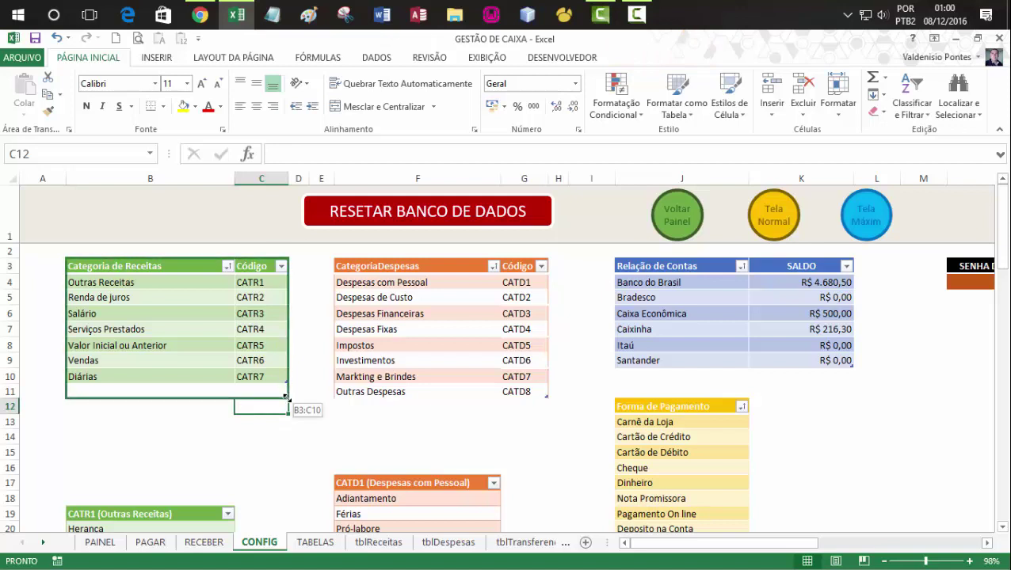
pyautogui.click(194, 436)
pyautogui.press('Up')
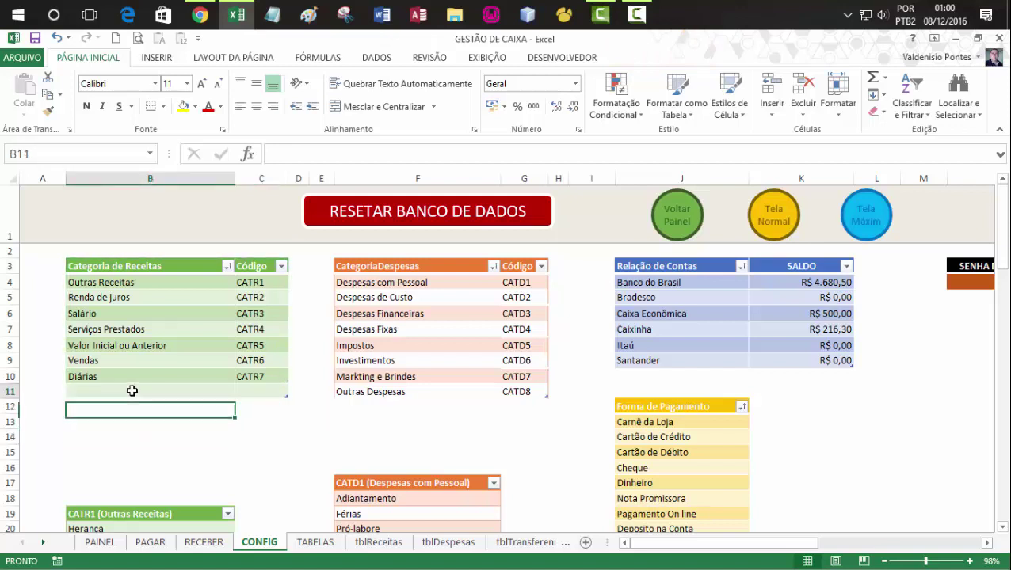
pyautogui.press('Up')
pyautogui.press('Up')
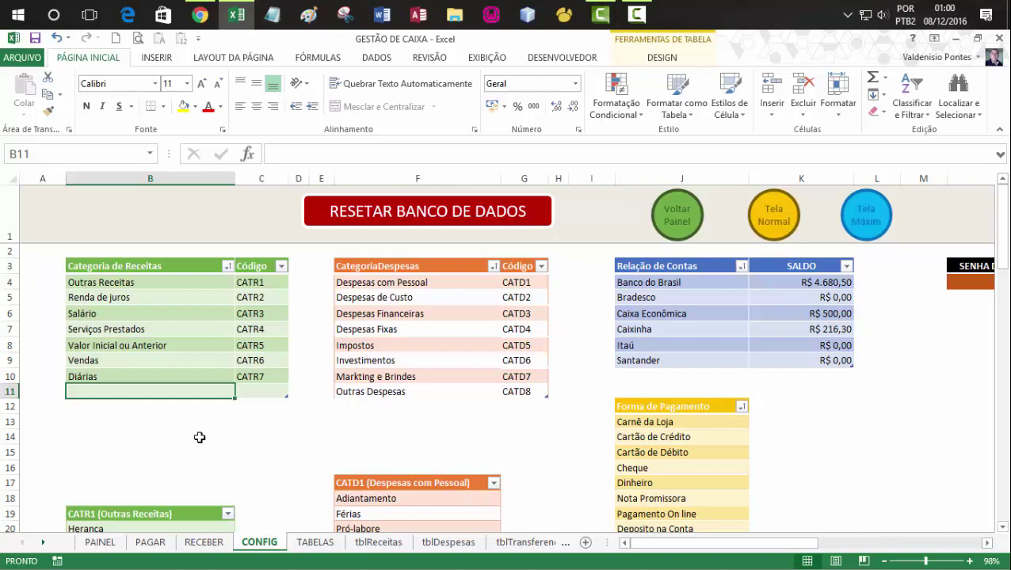
pyautogui.write('Nova')
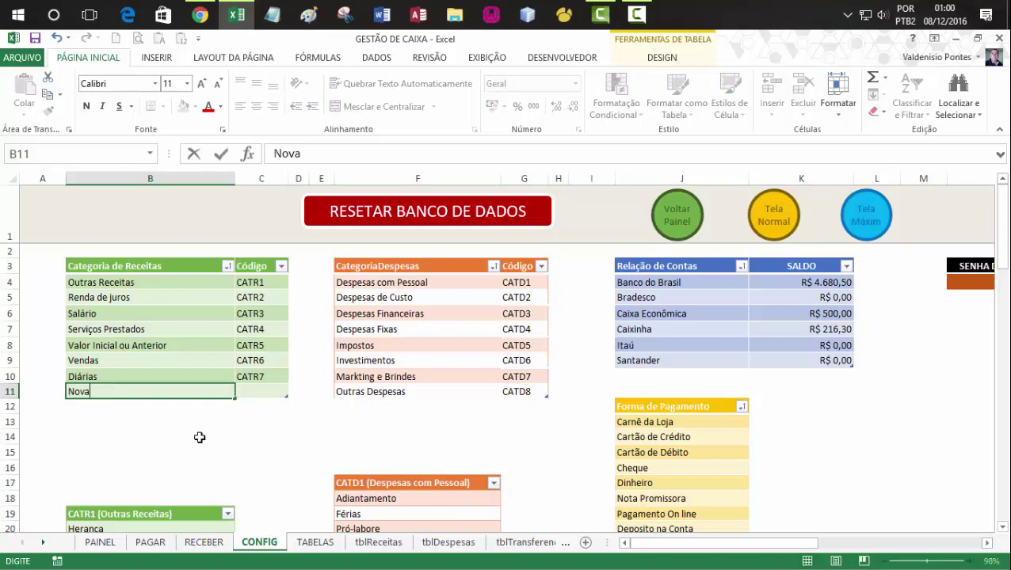
pyautogui.write(' Categ')
pyautogui.write('oria')
pyautogui.press('Tab')
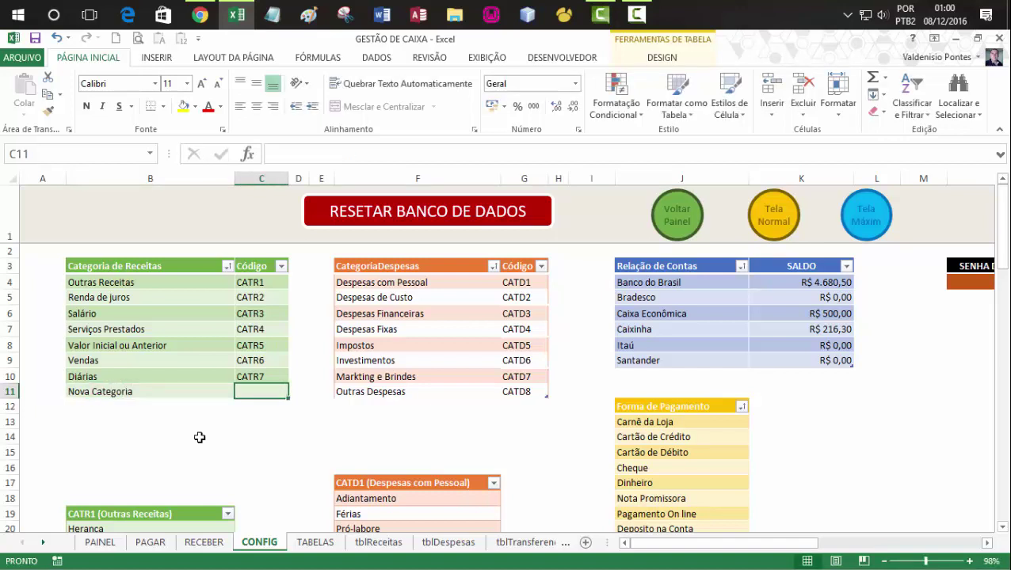
pyautogui.write('CATR8')
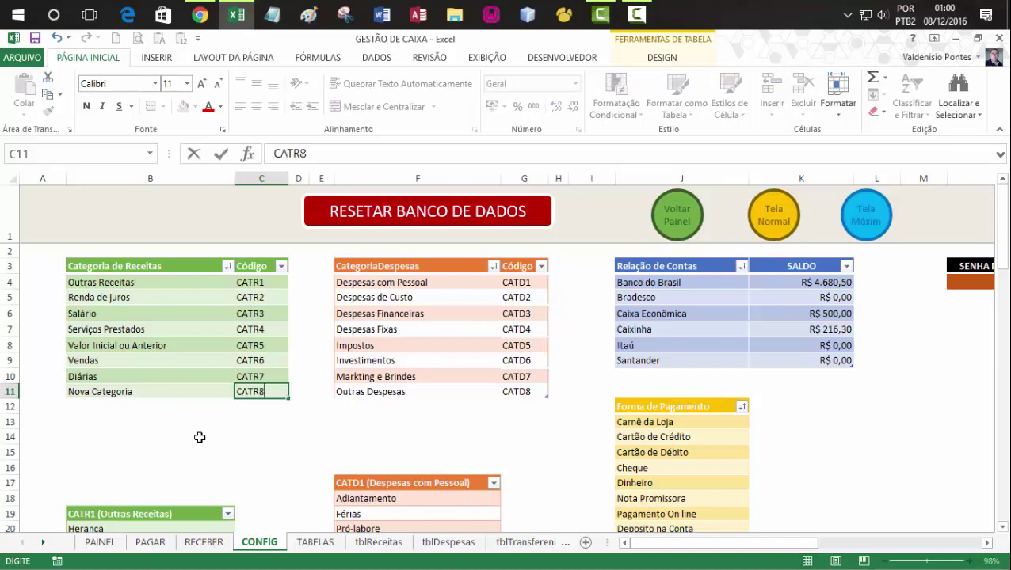
pyautogui.click(214, 438)
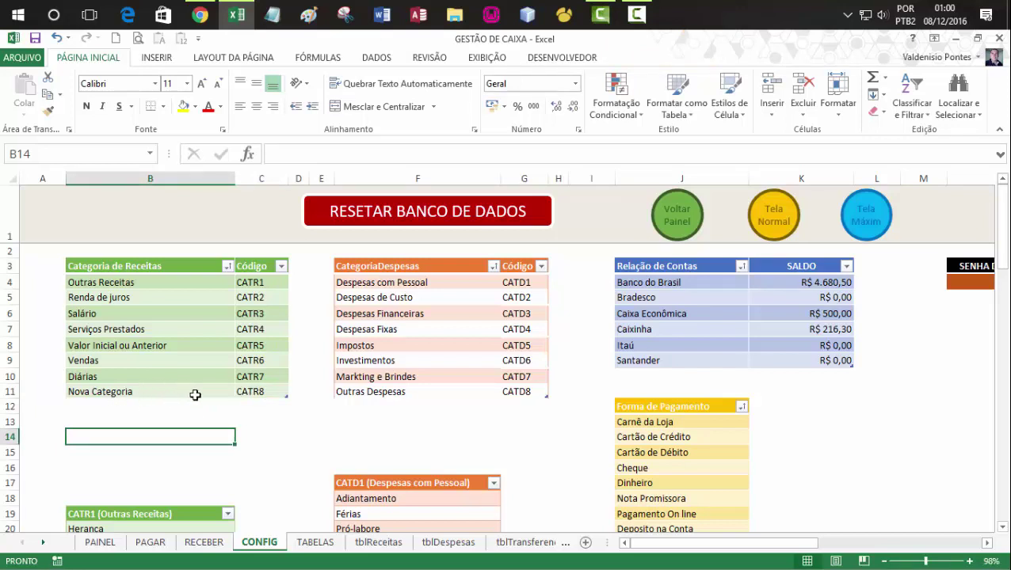
# Step: Copy the CATR7 (Diárias) table and paste it starting at cell B60
pyautogui.click(247, 391)
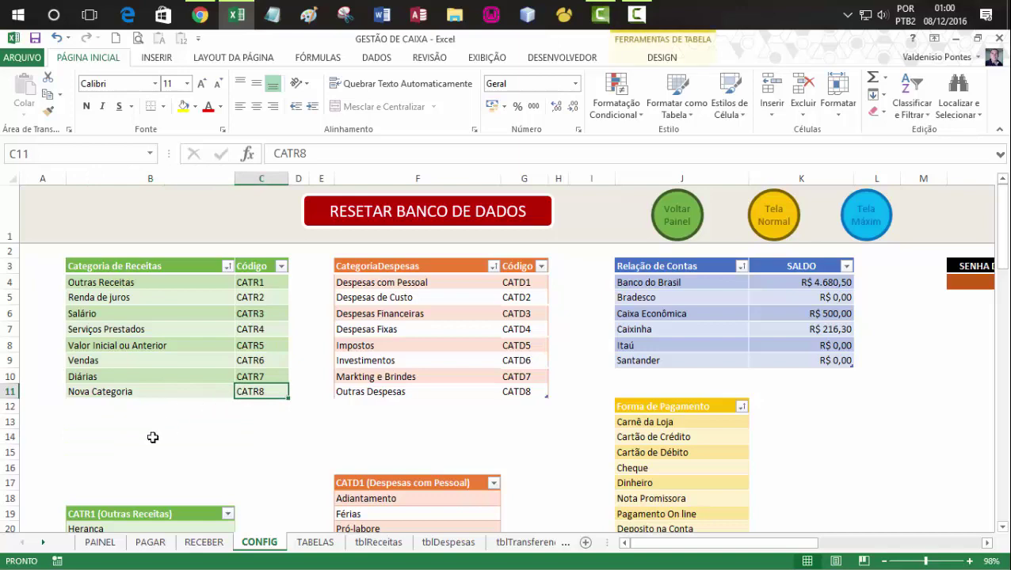
pyautogui.scroll(-8, 153, 436)
pyautogui.scroll(-4, 152, 436)
pyautogui.scroll(-3, 153, 437)
pyautogui.scroll(-1, 153, 437)
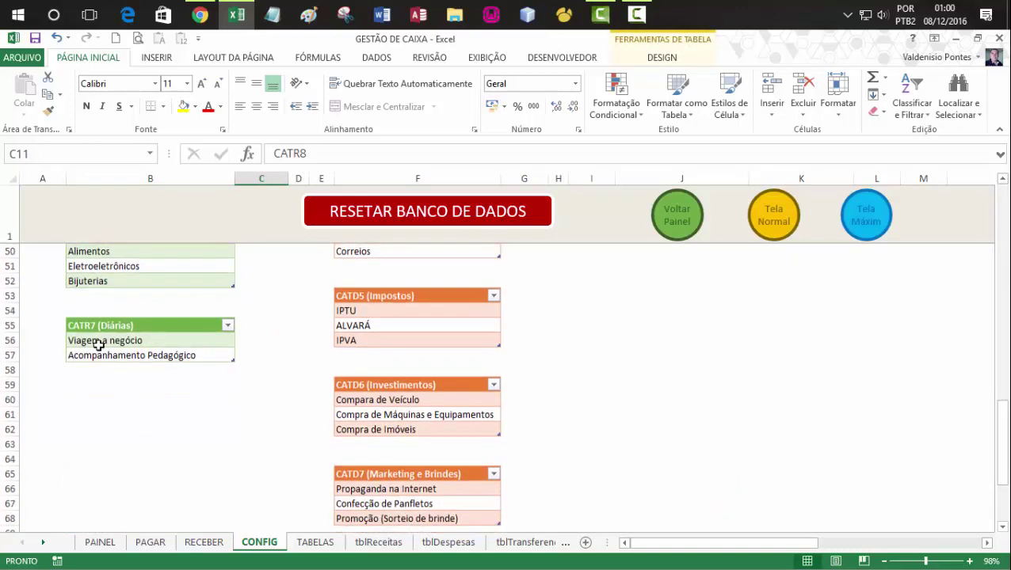
pyautogui.moveTo(206, 327); pyautogui.dragTo(202, 355)
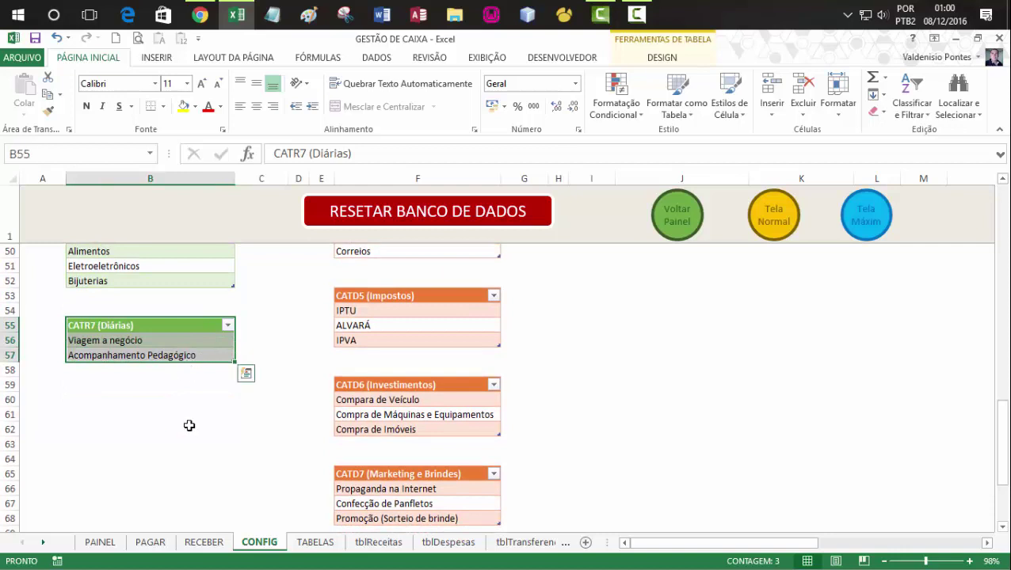
pyautogui.hotkey('ctrl', 'c')
pyautogui.click(185, 402)
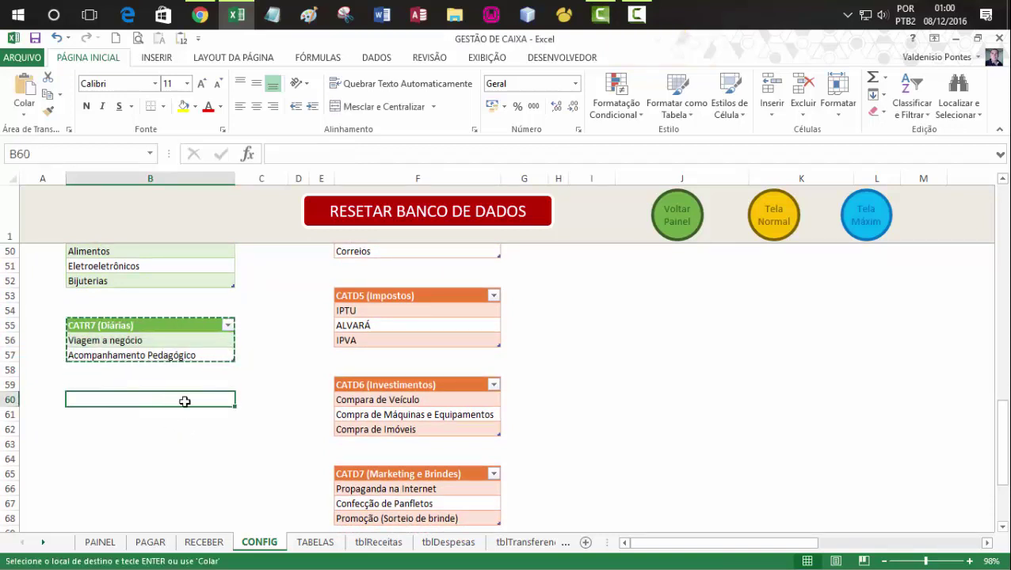
pyautogui.press('Return')
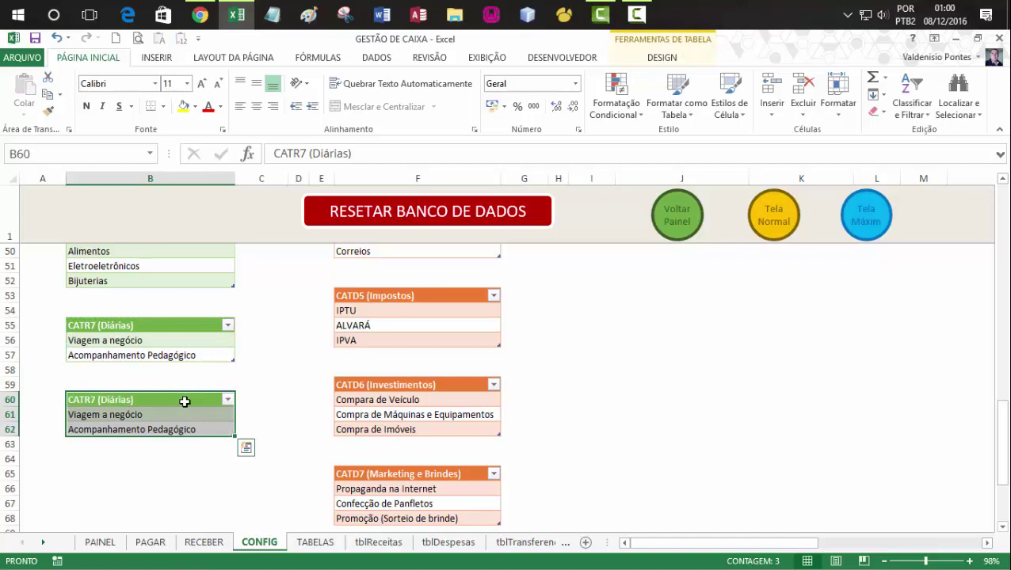
pyautogui.click(111, 459)
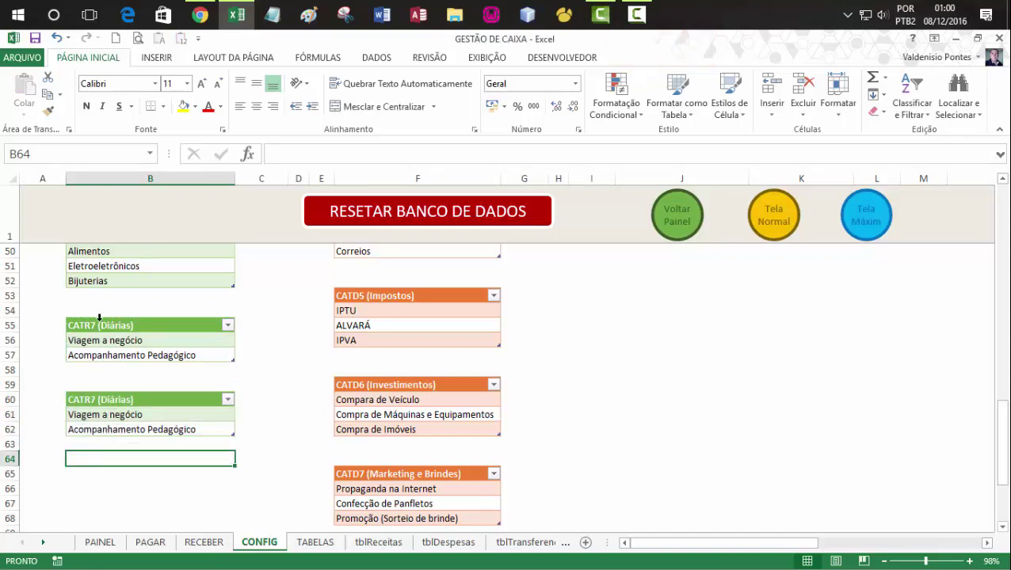
# Step: Rename the copied header in B60 to CATR8 (Nova Categoria), correcting the 'Noca' typo
pyautogui.click(89, 400)
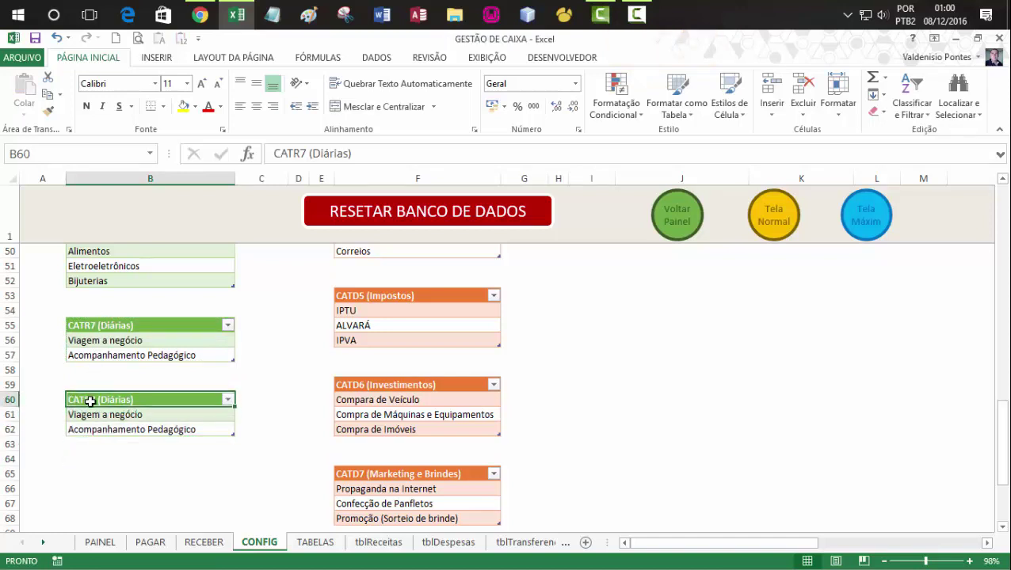
pyautogui.click(299, 154)
pyautogui.press('Delete')
pyautogui.write('9')
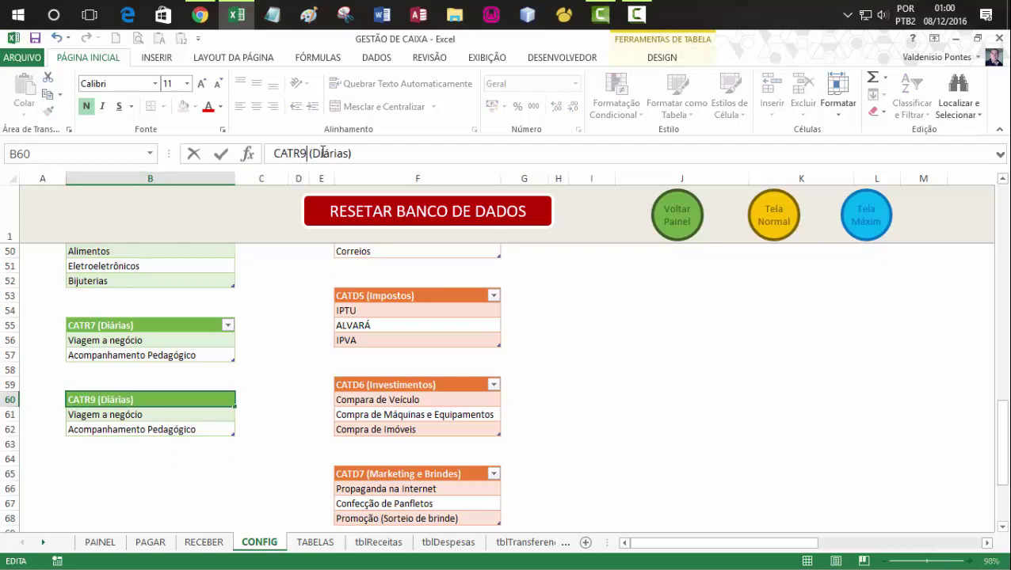
pyautogui.press('BackSpace')
pyautogui.write('8')
pyautogui.moveTo(314, 153); pyautogui.dragTo(342, 155)
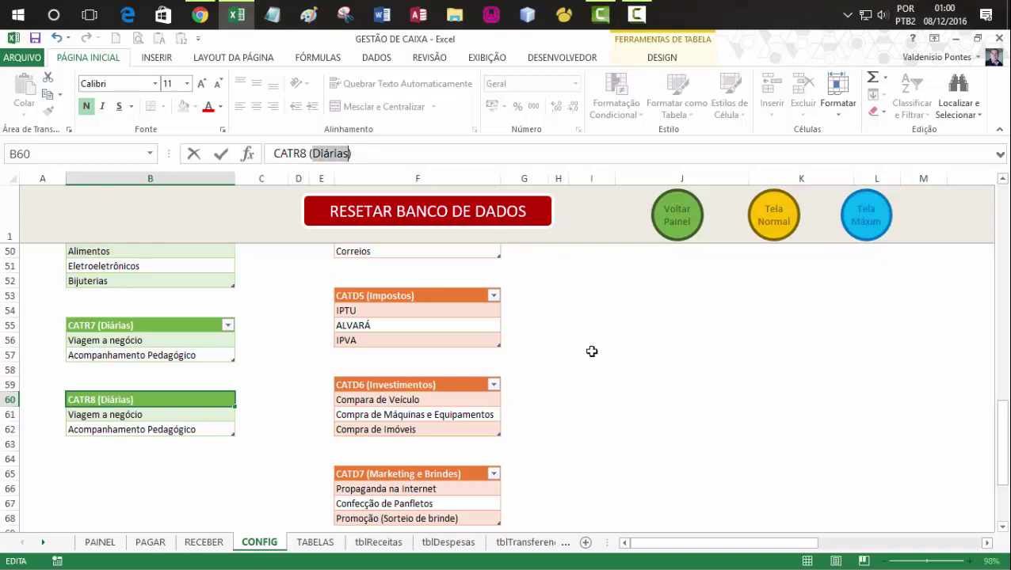
pyautogui.press('BackSpace')
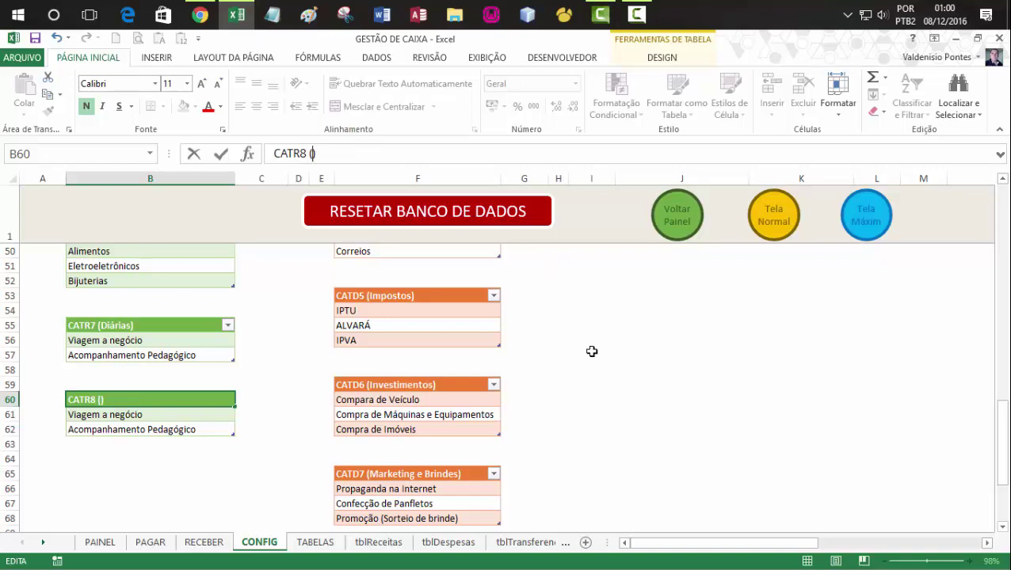
pyautogui.write('Noca ')
pyautogui.write('Categoria')
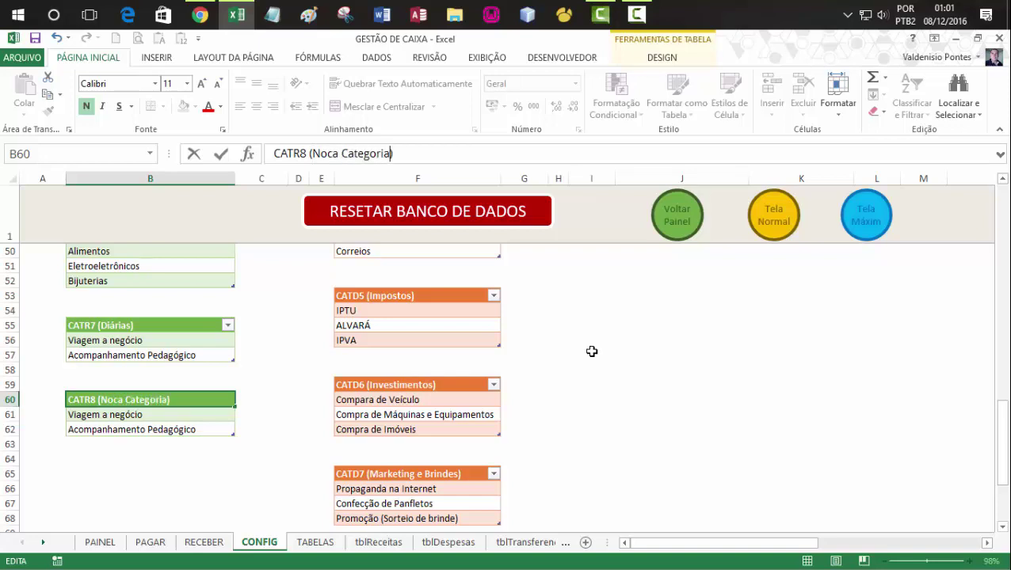
pyautogui.press('Return')
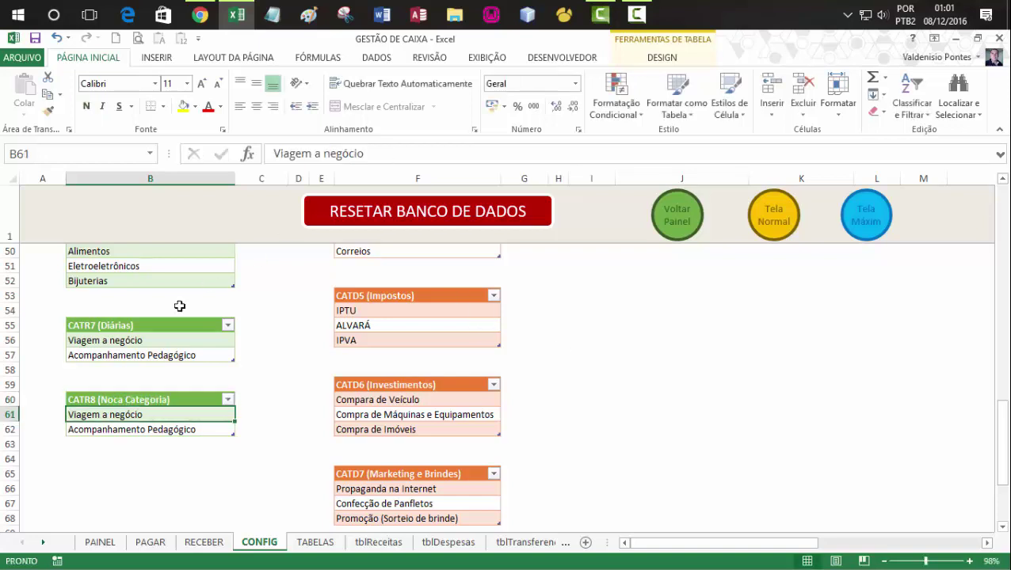
pyautogui.click(158, 398)
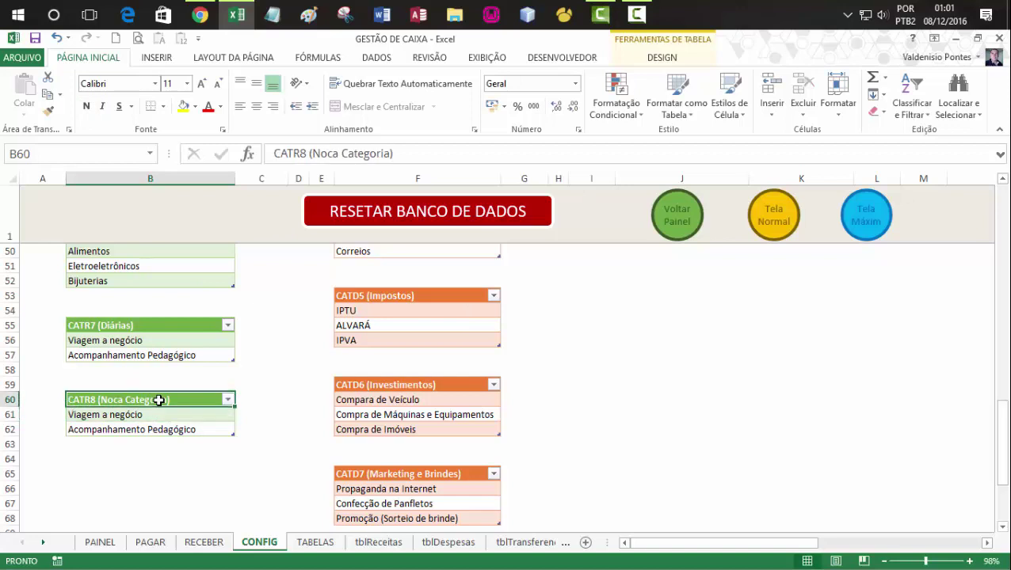
pyautogui.doubleClick(329, 155)
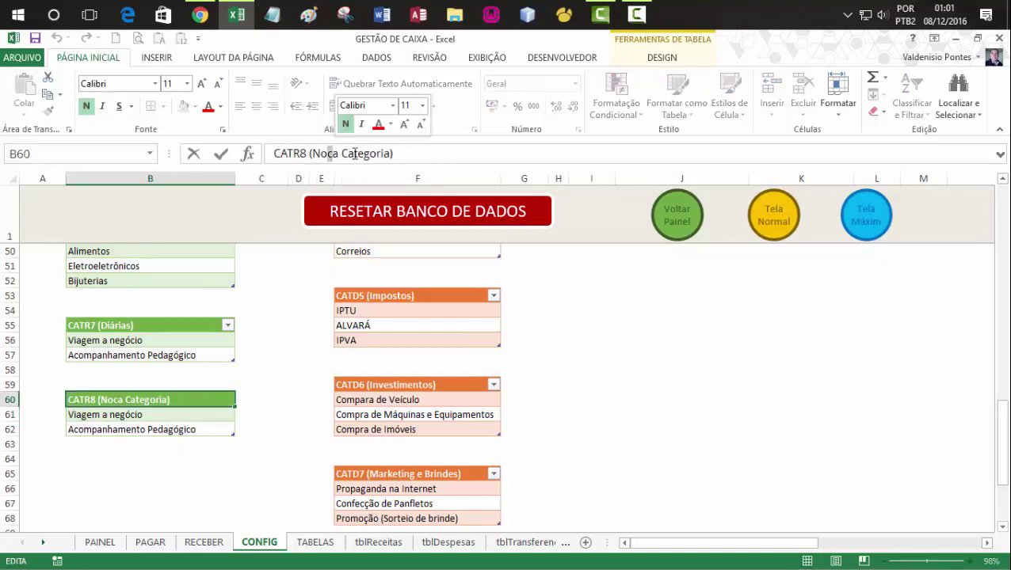
pyautogui.write('v')
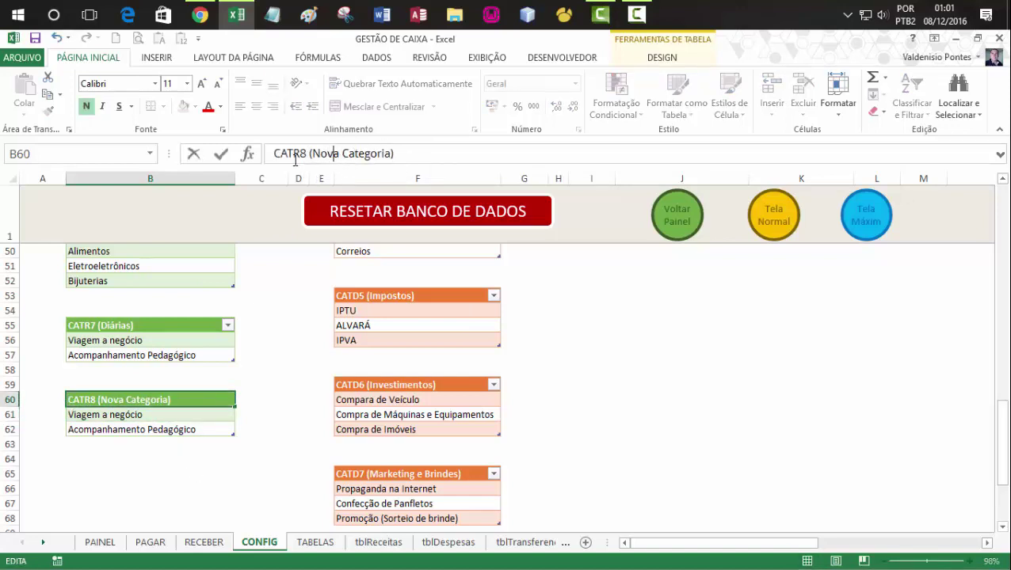
# Step: Confirm the Nova Categoria header and paste the copied cells over the two CATR8 entries
pyautogui.click(274, 353)
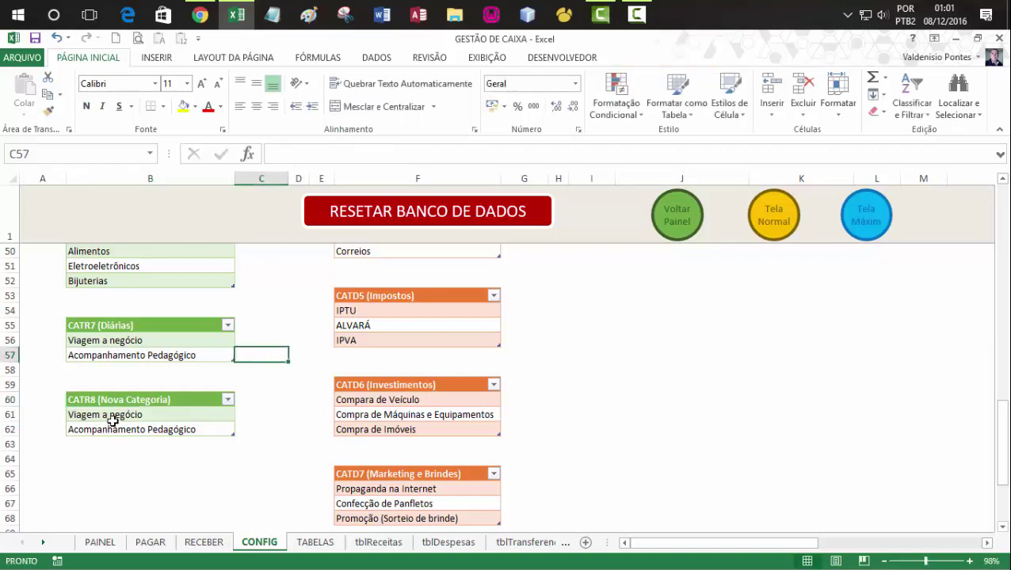
pyautogui.click(111, 401)
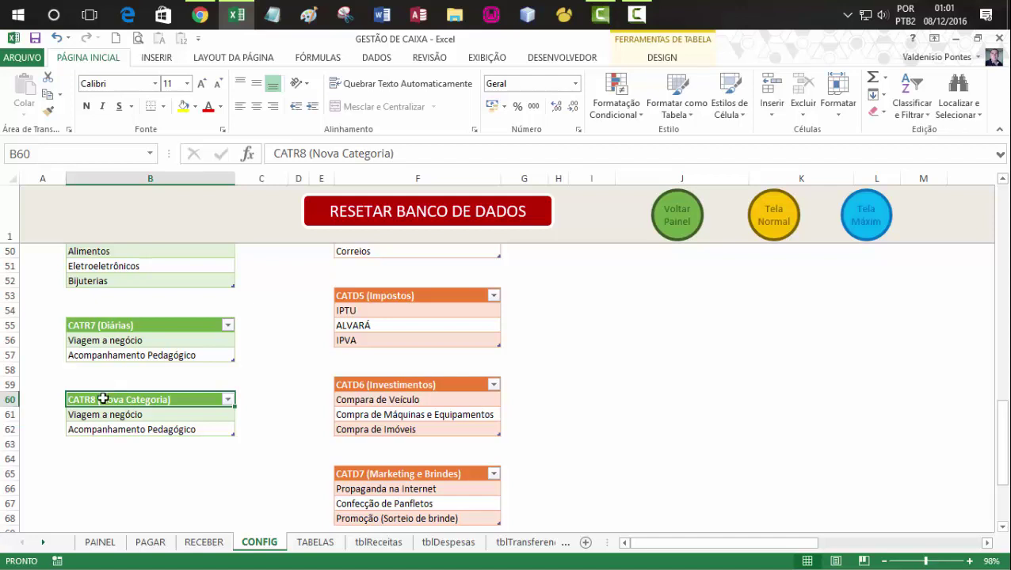
pyautogui.moveTo(125, 420); pyautogui.dragTo(124, 427)
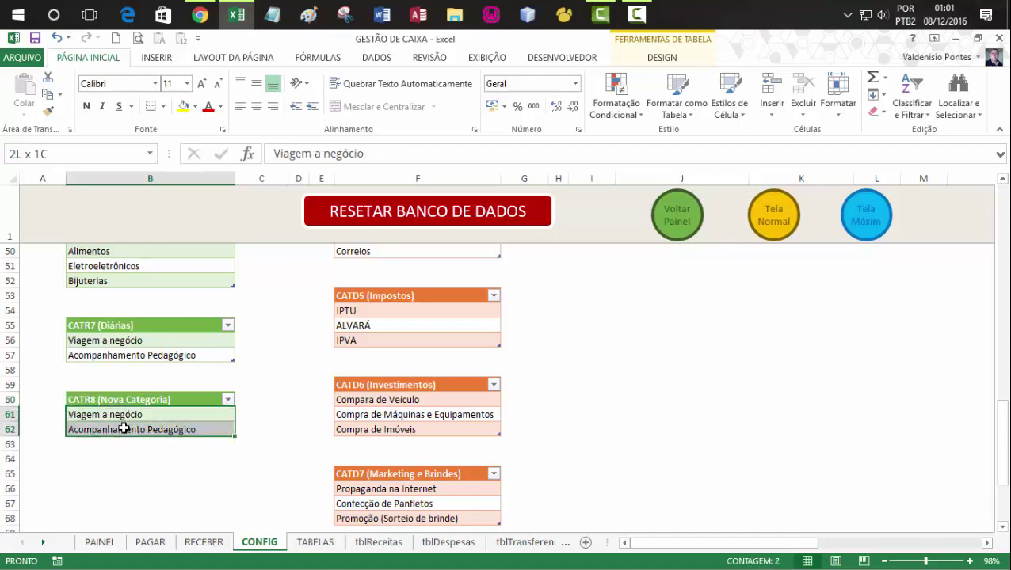
pyautogui.hotkey('ctrl', 'v')
pyautogui.click(164, 473)
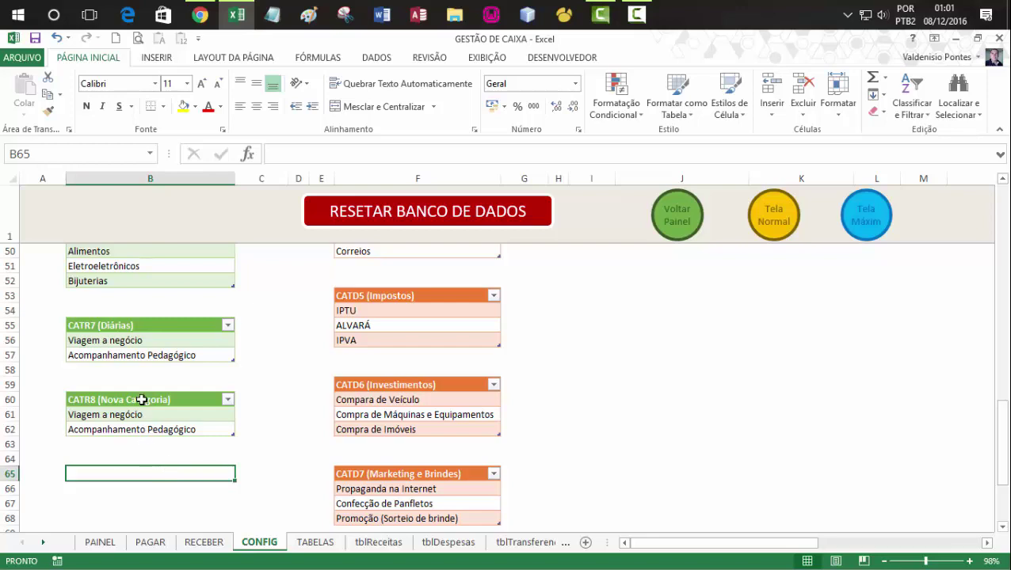
# Step: Verify that Nova Categoria with code CATR8 appears in the revenue category list
pyautogui.click(106, 401)
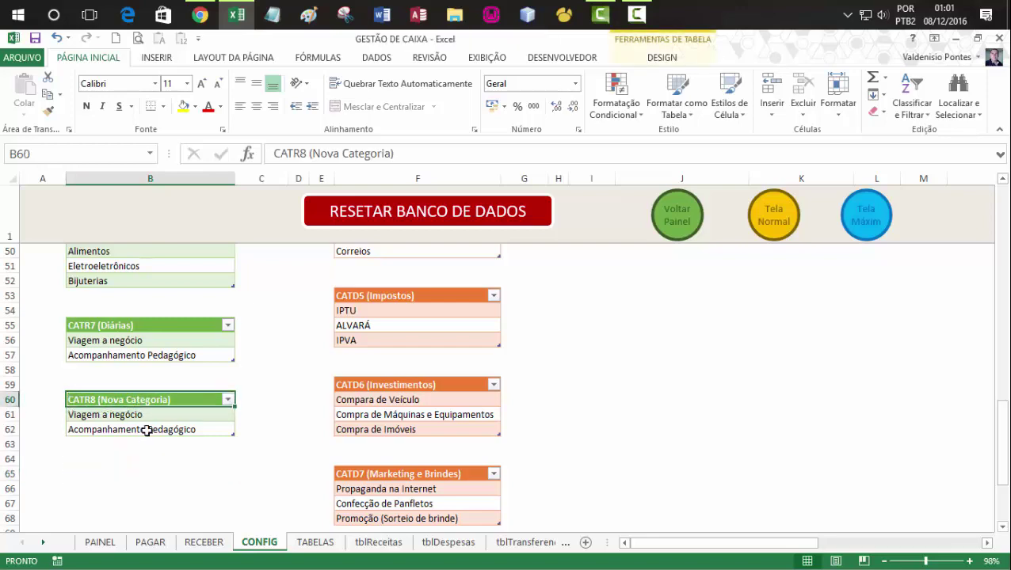
pyautogui.scroll(8, 135, 420)
pyautogui.scroll(4, 119, 376)
pyautogui.scroll(3, 119, 374)
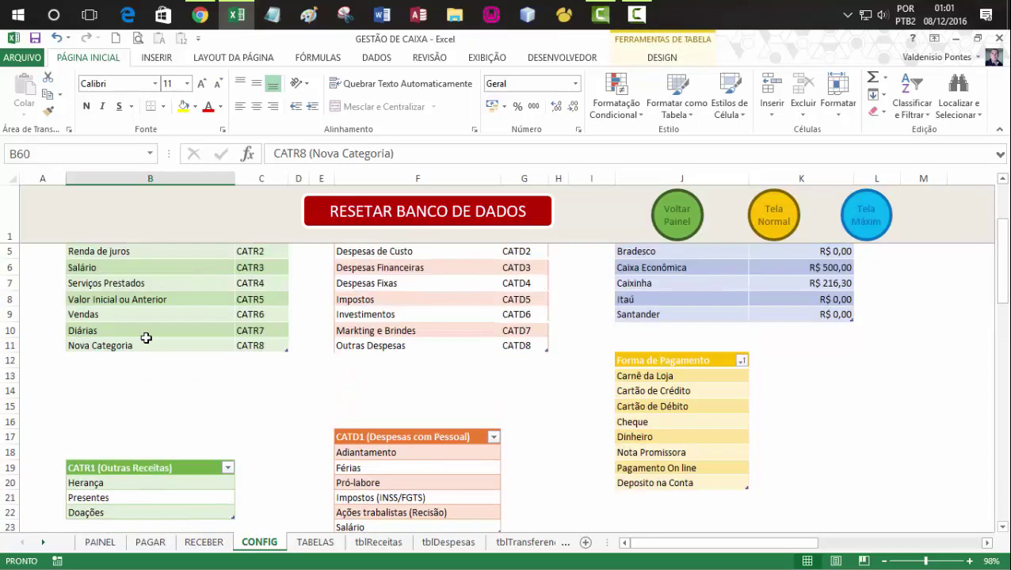
pyautogui.scroll(1, 143, 341)
pyautogui.click(106, 392)
pyautogui.click(245, 392)
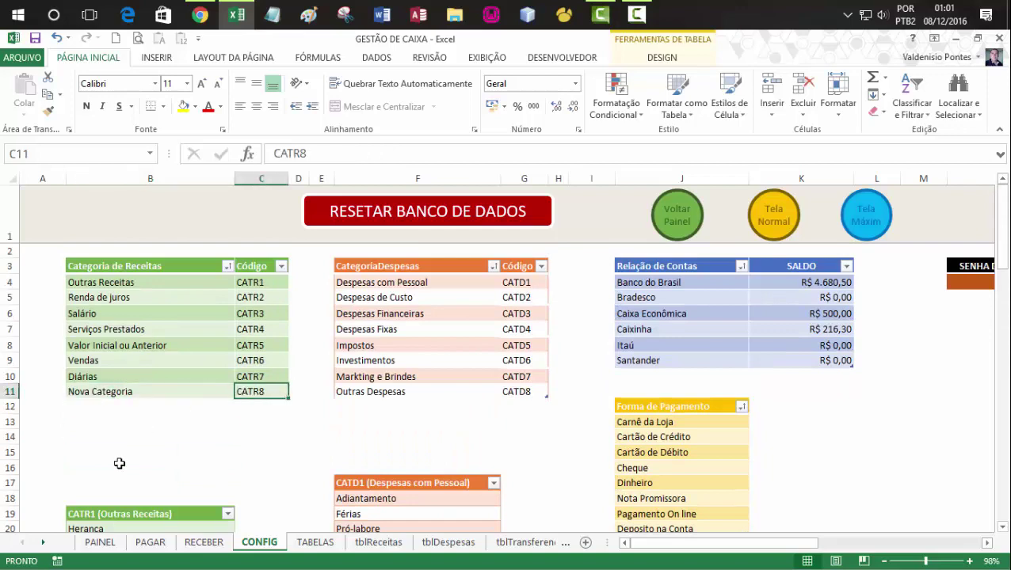
pyautogui.scroll(-5, 118, 463)
pyautogui.scroll(-7, 119, 463)
pyautogui.scroll(-6, 119, 463)
pyautogui.scroll(-1, 123, 455)
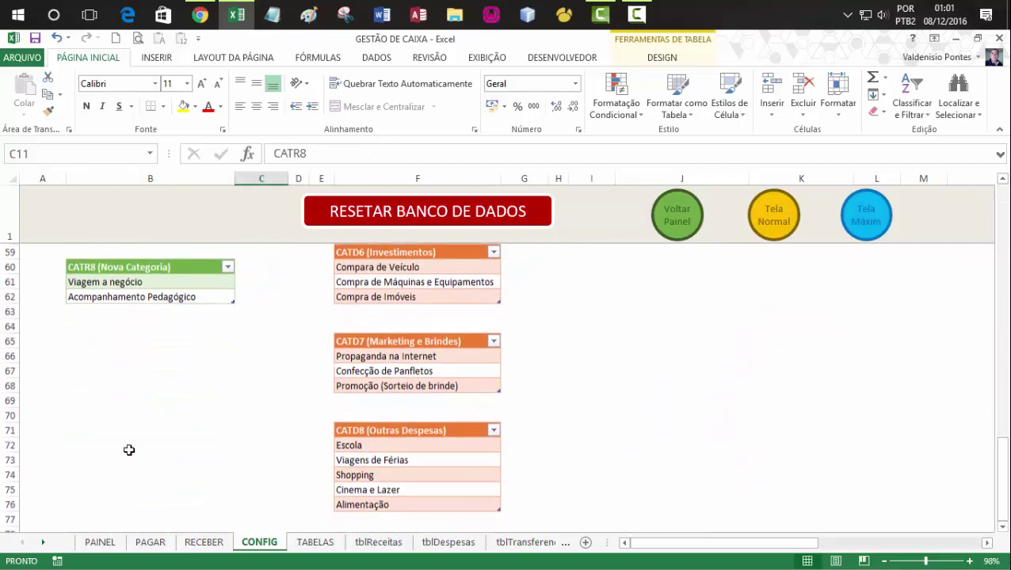
pyautogui.scroll(4, 149, 427)
# Step: Enter nova cat1 and nova cat 2 as the two CATR8 subcategories
pyautogui.click(139, 461)
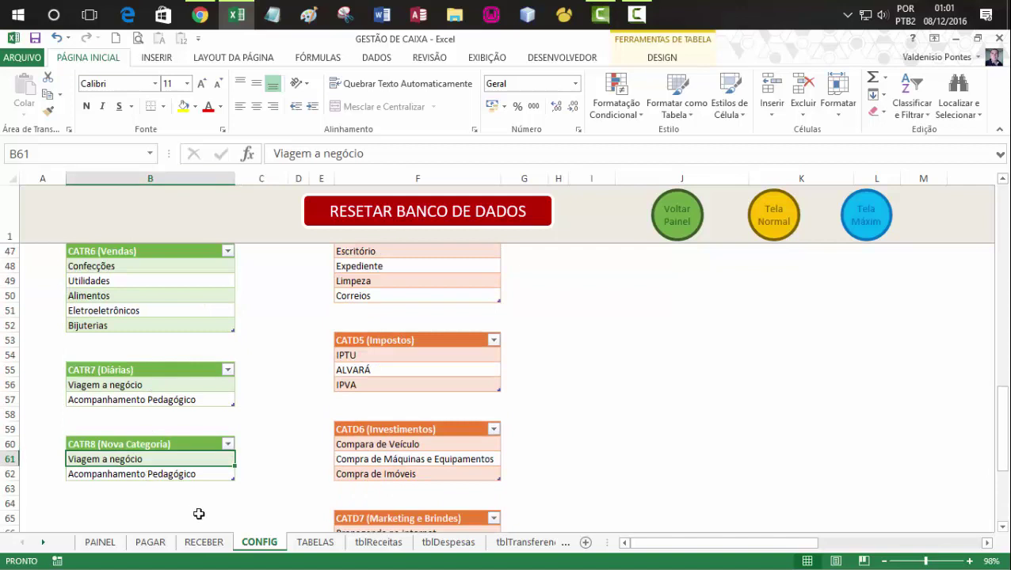
pyautogui.write('nova')
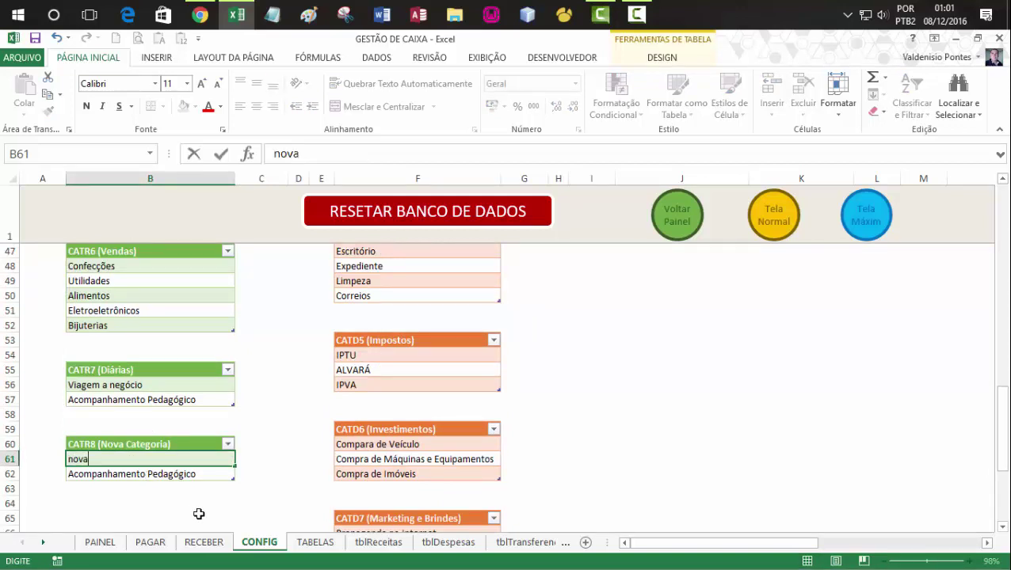
pyautogui.write('1')
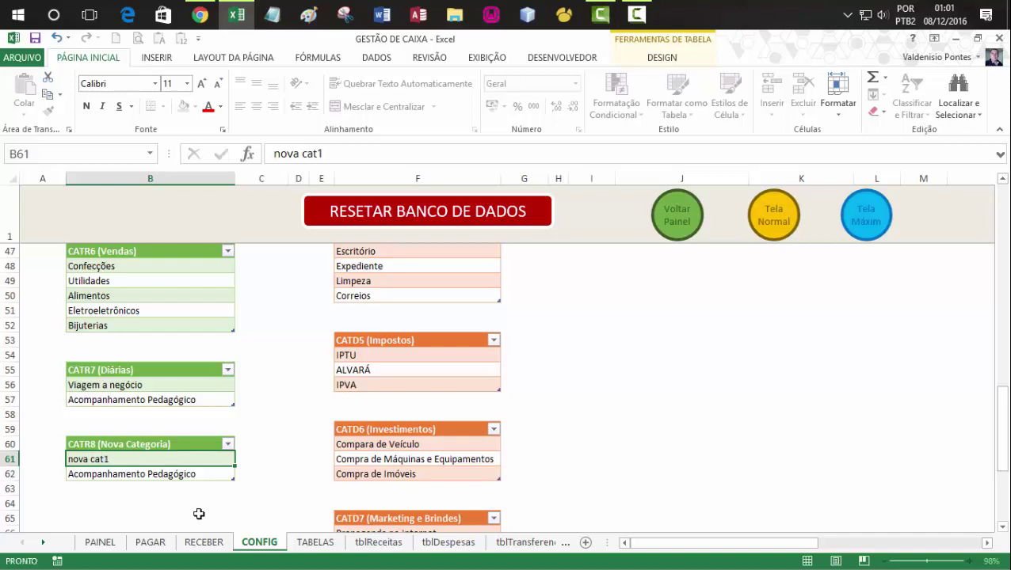
pyautogui.press('Return')
pyautogui.write('noca c')
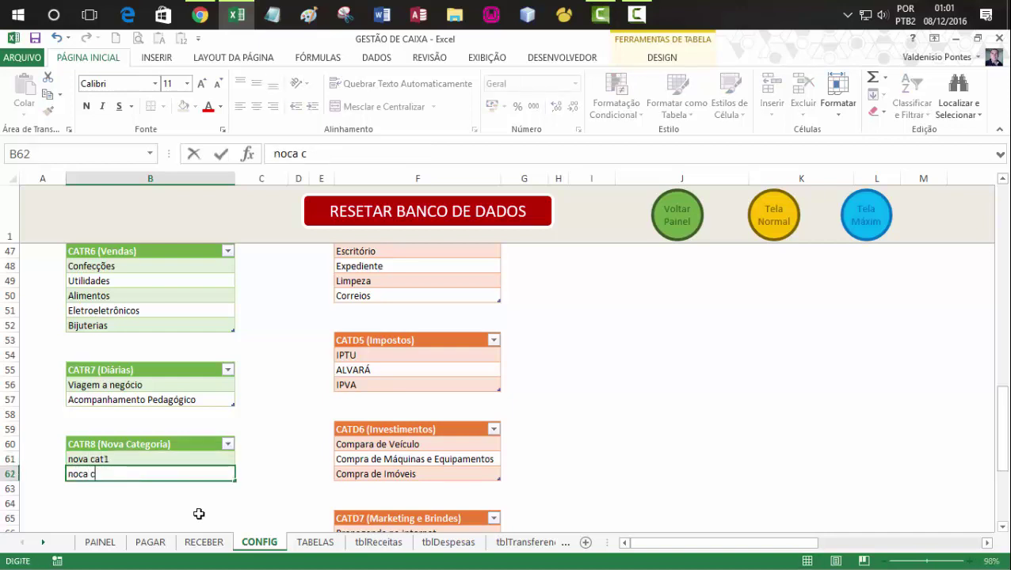
pyautogui.write('v')
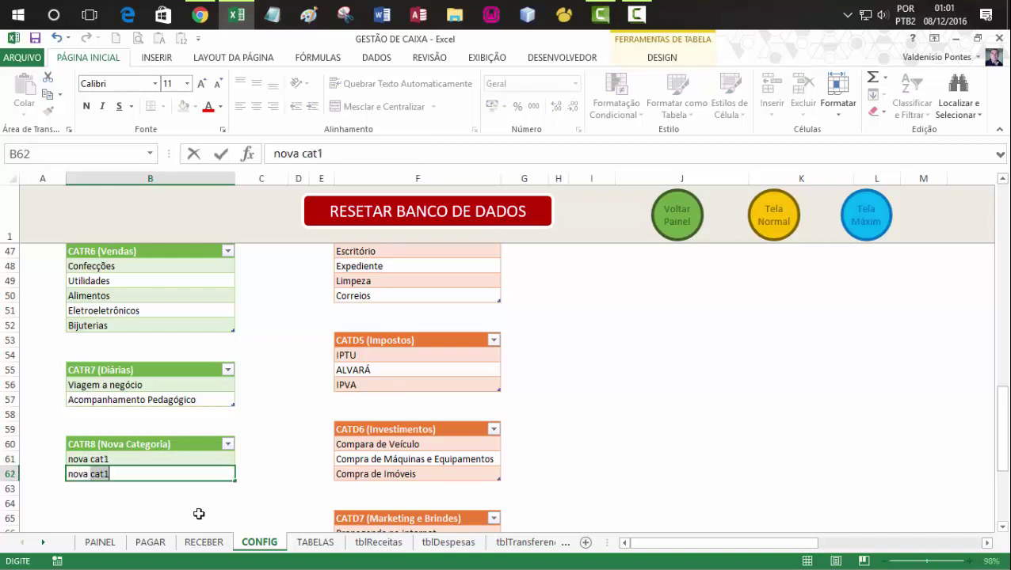
pyautogui.write('a cat 2')
pyautogui.press('Return')
pyautogui.click(199, 514)
pyautogui.scroll(-2, 164, 485)
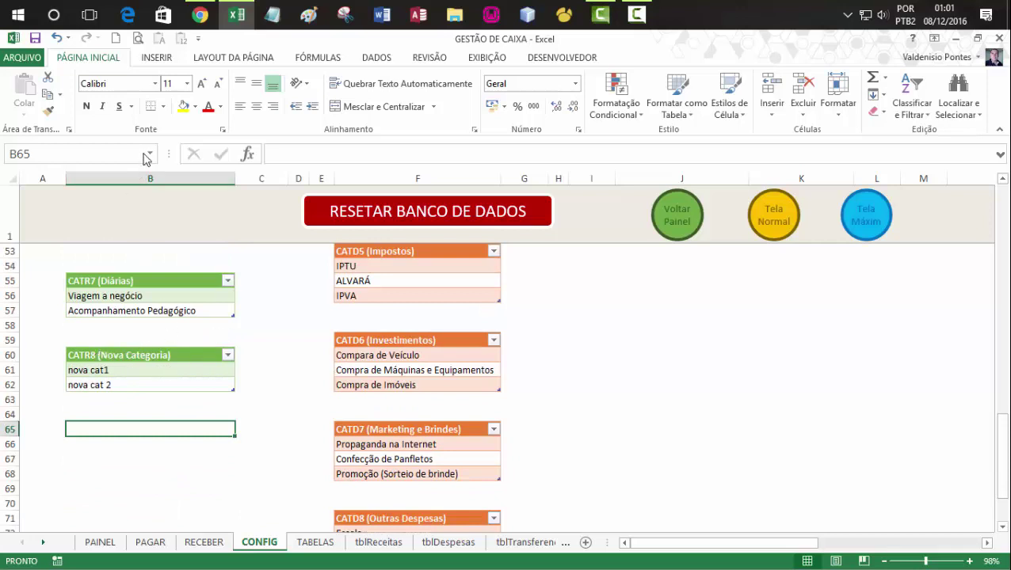
pyautogui.click(150, 154)
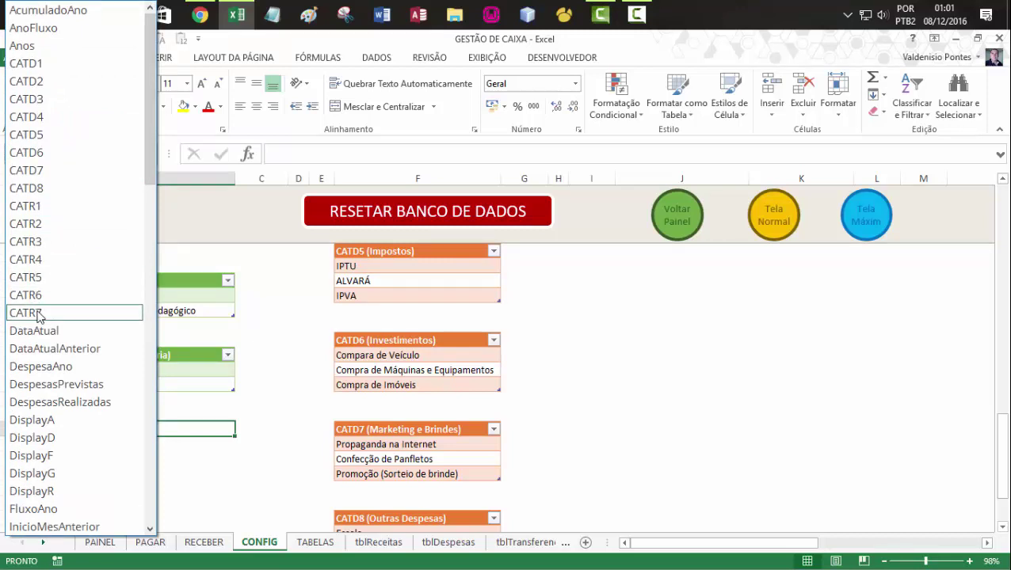
pyautogui.press('Escape')
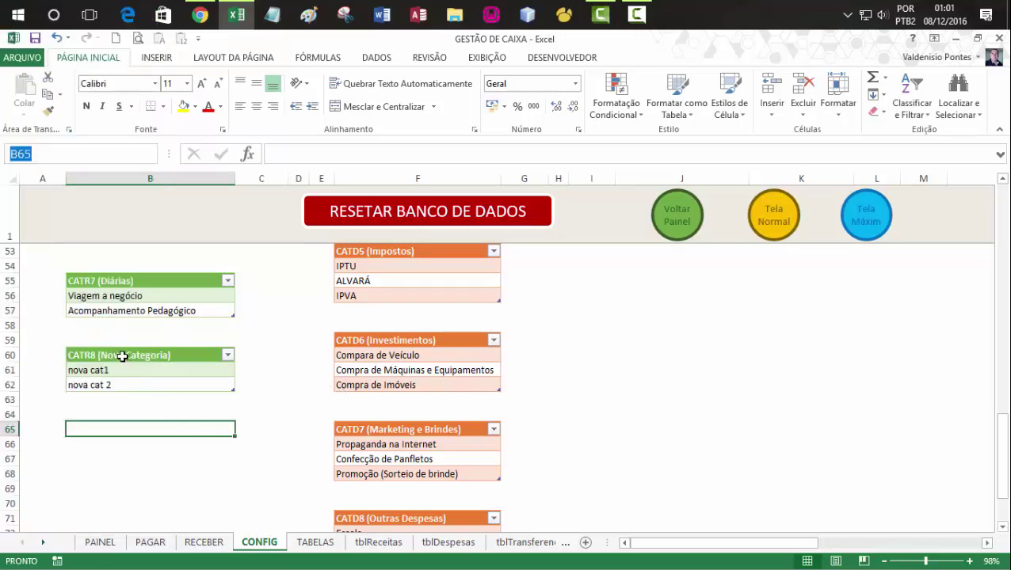
pyautogui.moveTo(122, 356); pyautogui.dragTo(125, 384)
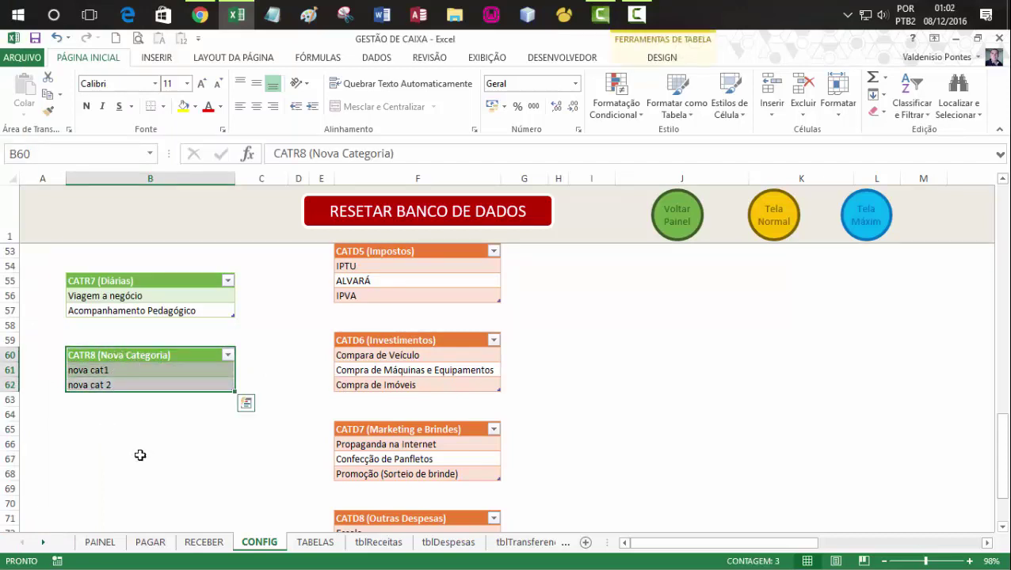
pyautogui.click(38, 156)
pyautogui.press('Escape')
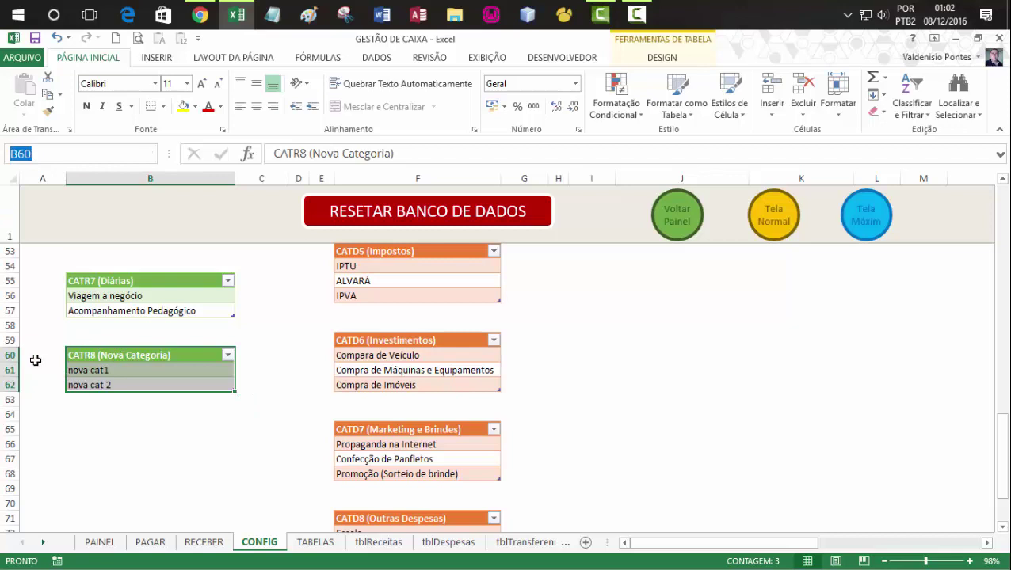
pyautogui.click(190, 468)
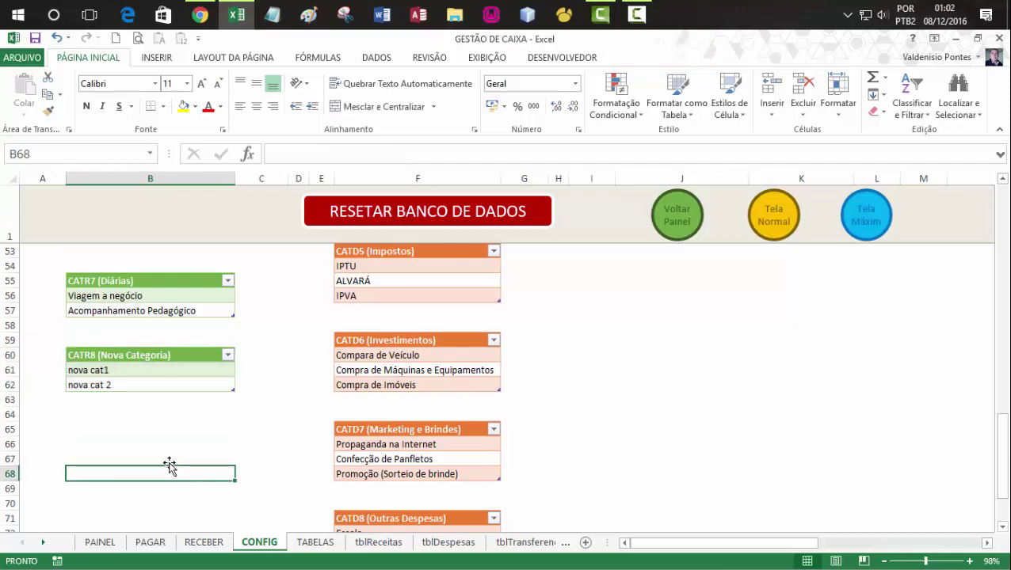
pyautogui.click(107, 370)
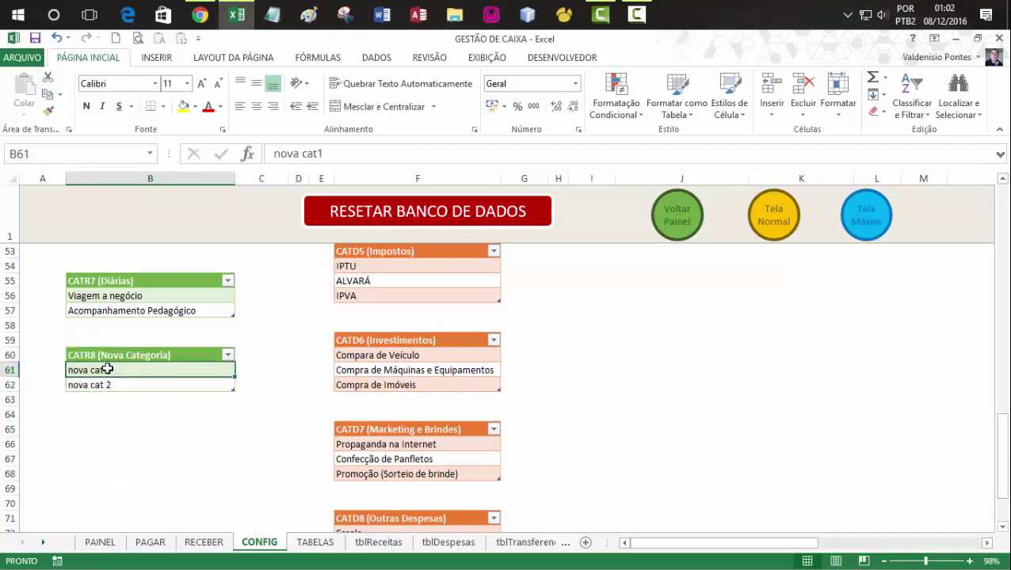
pyautogui.moveTo(107, 369); pyautogui.dragTo(109, 385)
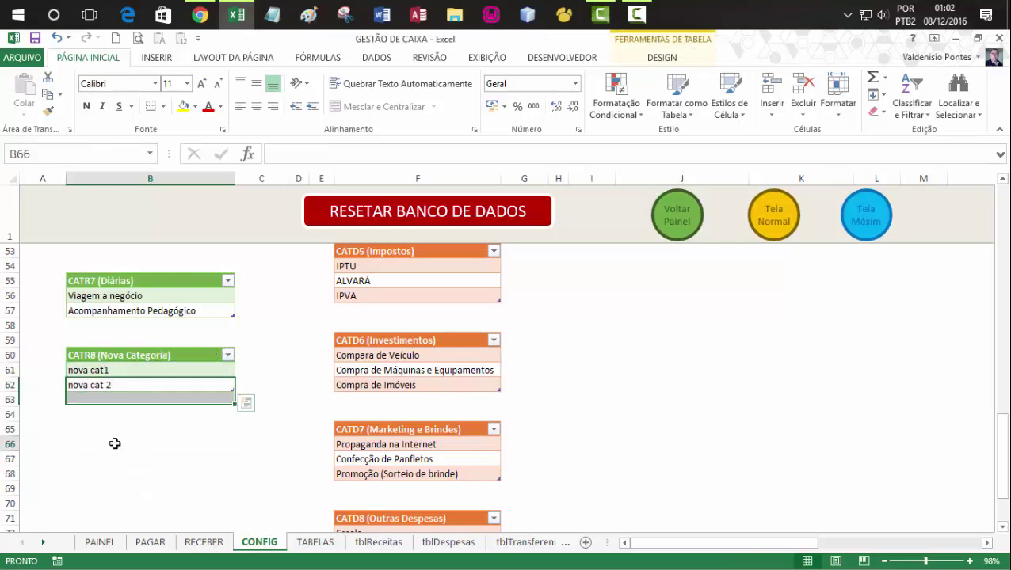
pyautogui.click(112, 445)
pyautogui.click(110, 370)
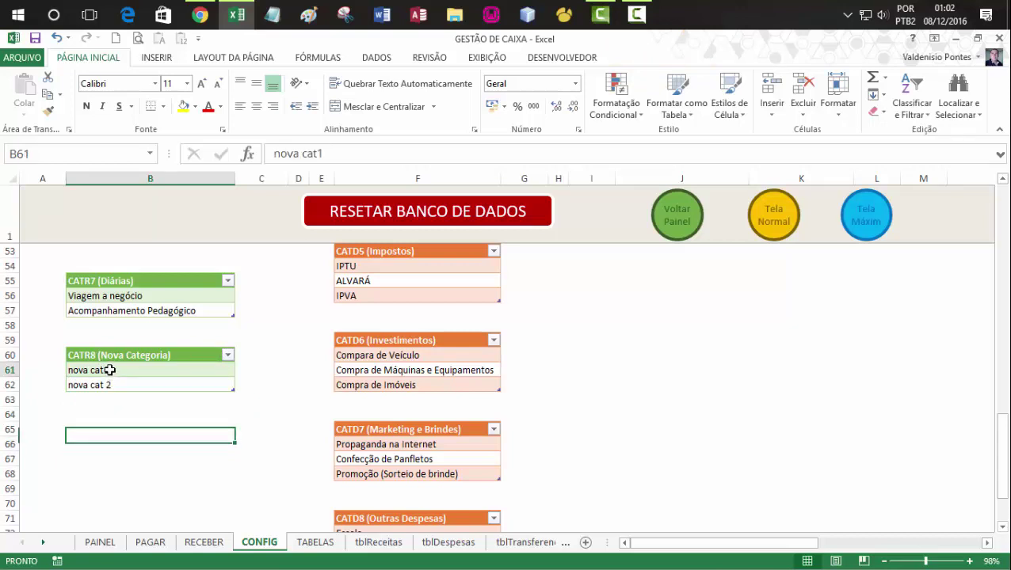
pyautogui.moveTo(109, 373); pyautogui.dragTo(109, 383)
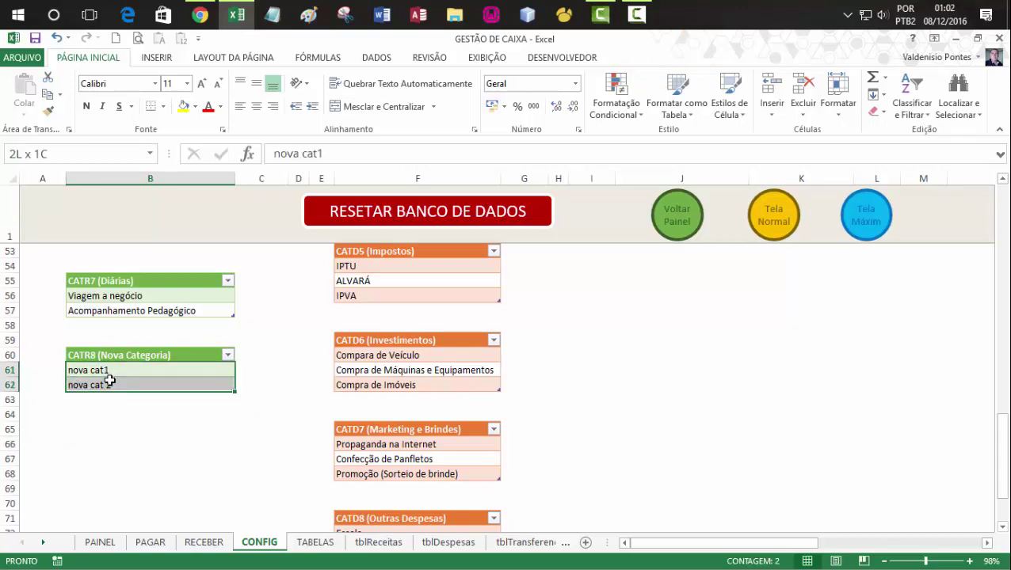
pyautogui.click(113, 154)
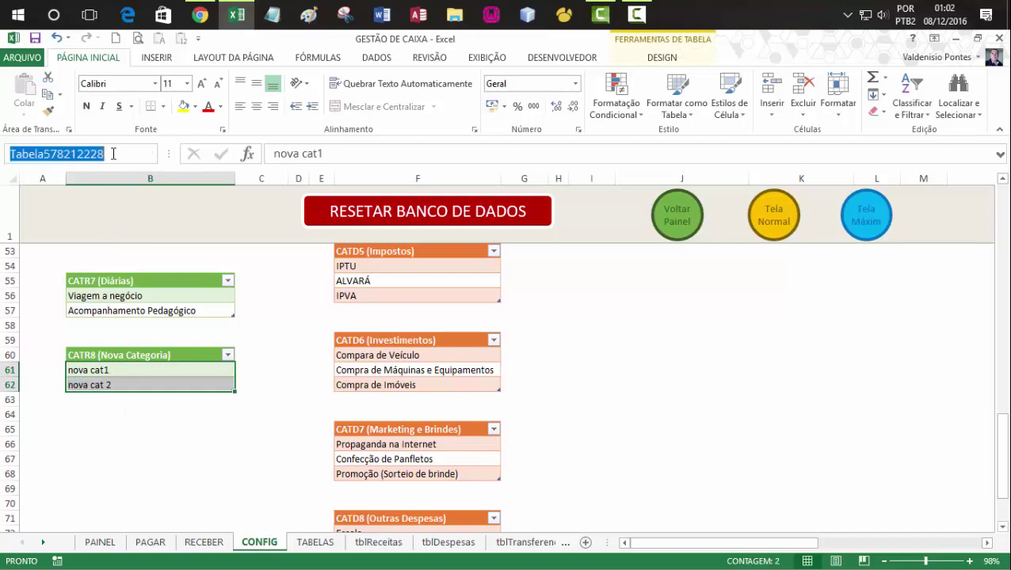
pyautogui.click(160, 443)
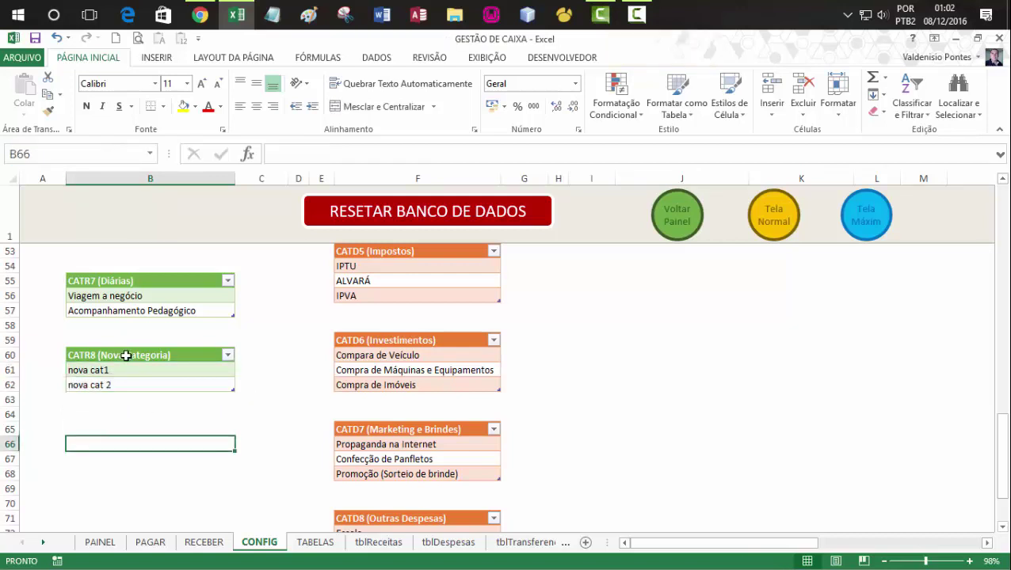
pyautogui.moveTo(126, 357); pyautogui.dragTo(133, 385)
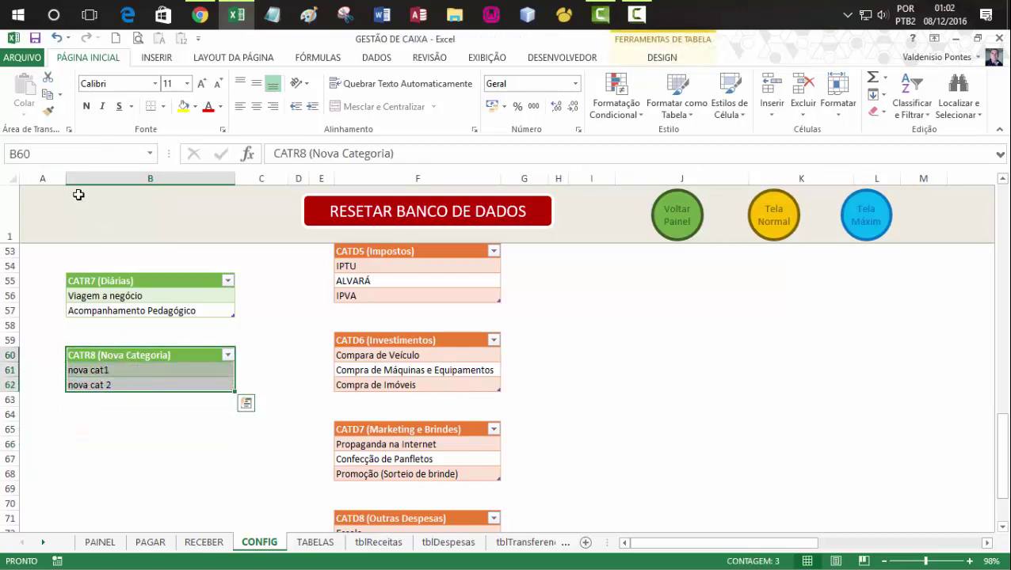
pyautogui.click(38, 154)
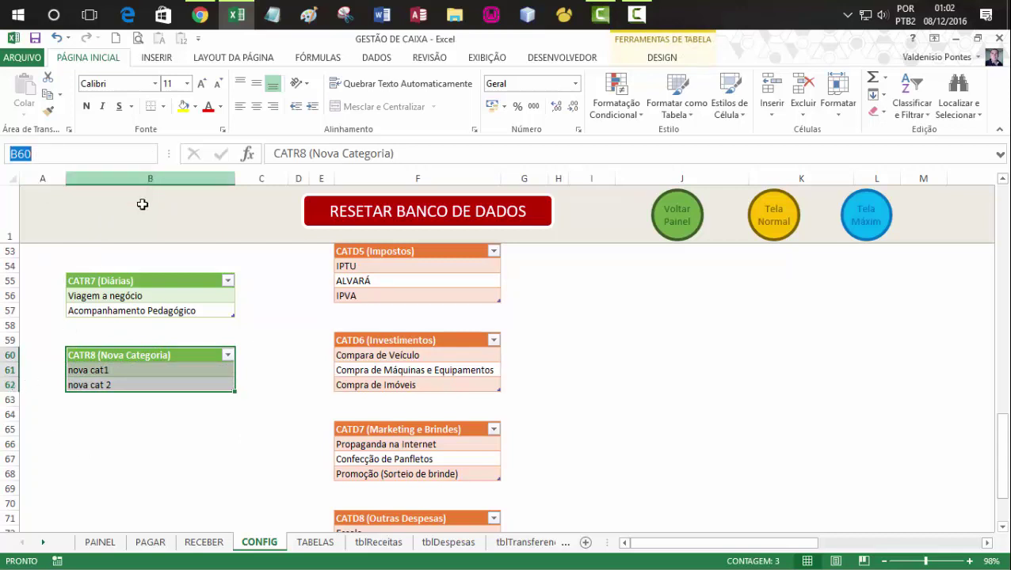
pyautogui.click(124, 441)
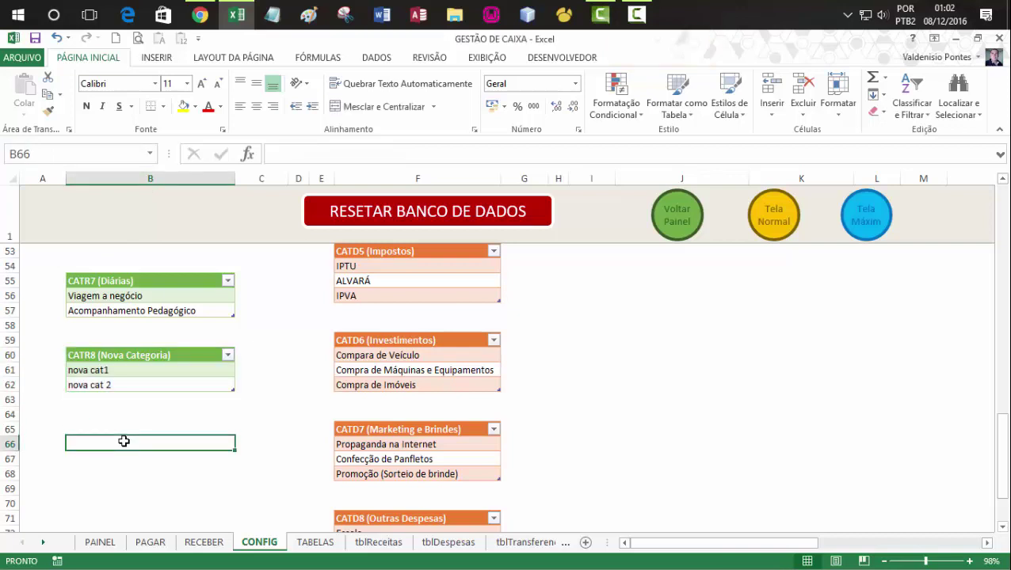
pyautogui.moveTo(123, 370); pyautogui.dragTo(123, 381)
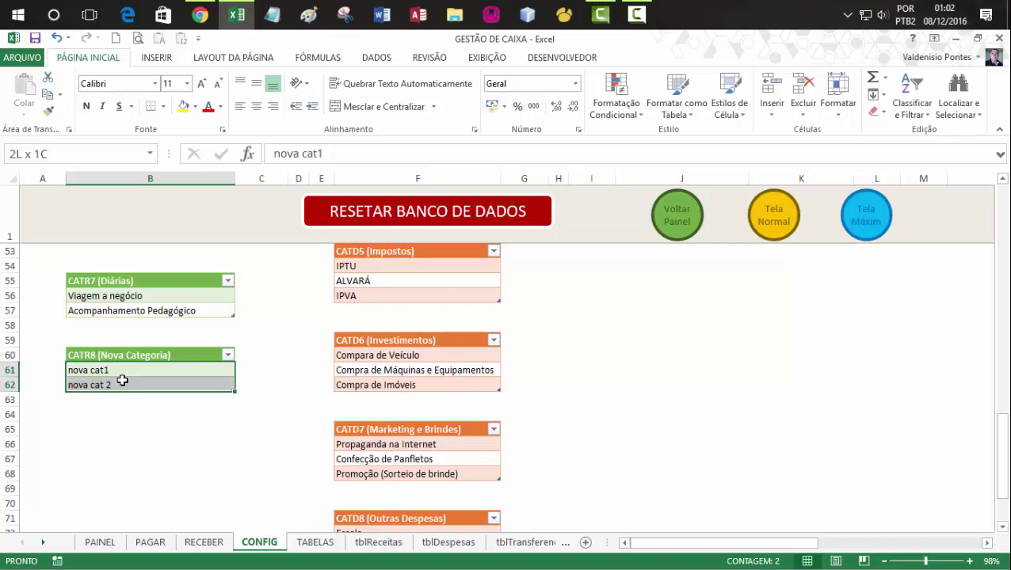
pyautogui.moveTo(123, 385)
pyautogui.mouseDown()
pyautogui.moveTo(117, 506)
pyautogui.moveTo(126, 382)
pyautogui.mouseUp()
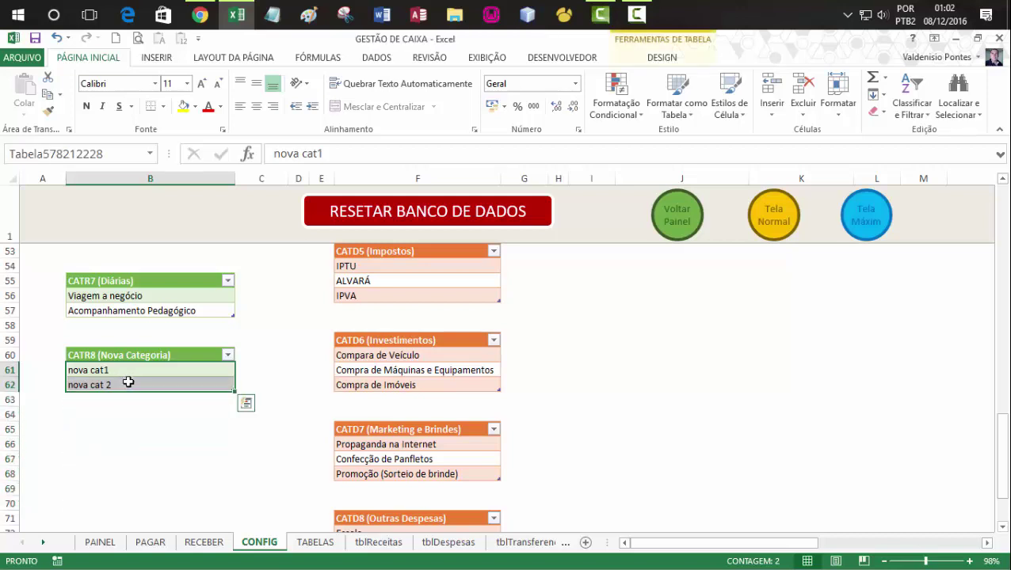
pyautogui.moveTo(412, 357); pyautogui.dragTo(417, 381)
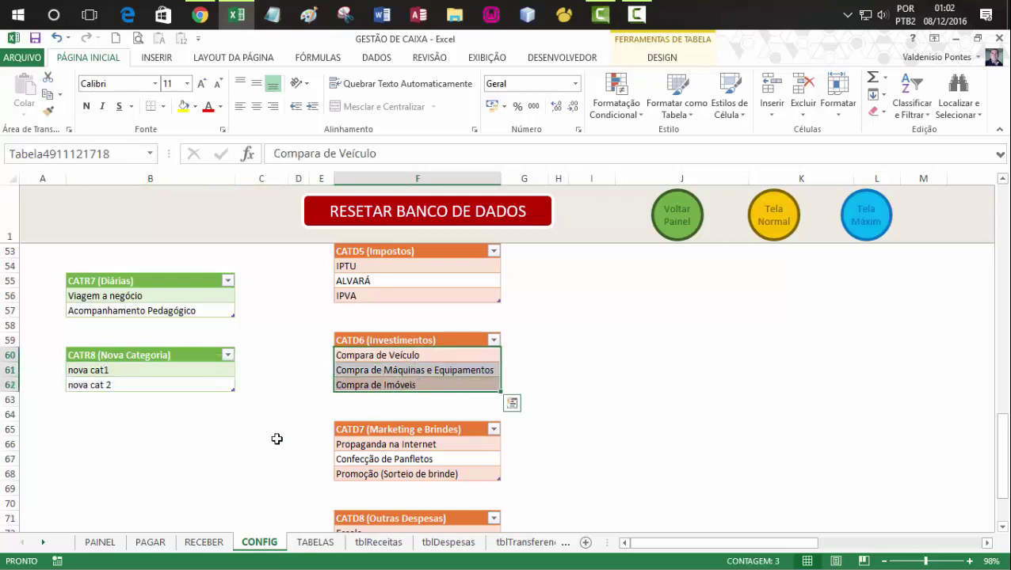
pyautogui.click(118, 151)
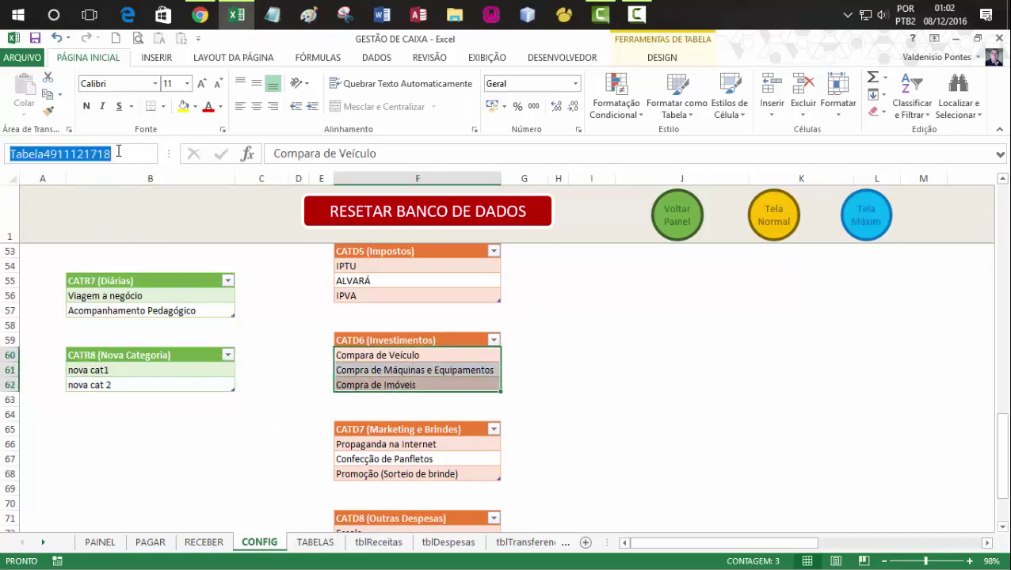
pyautogui.moveTo(127, 370); pyautogui.dragTo(130, 383)
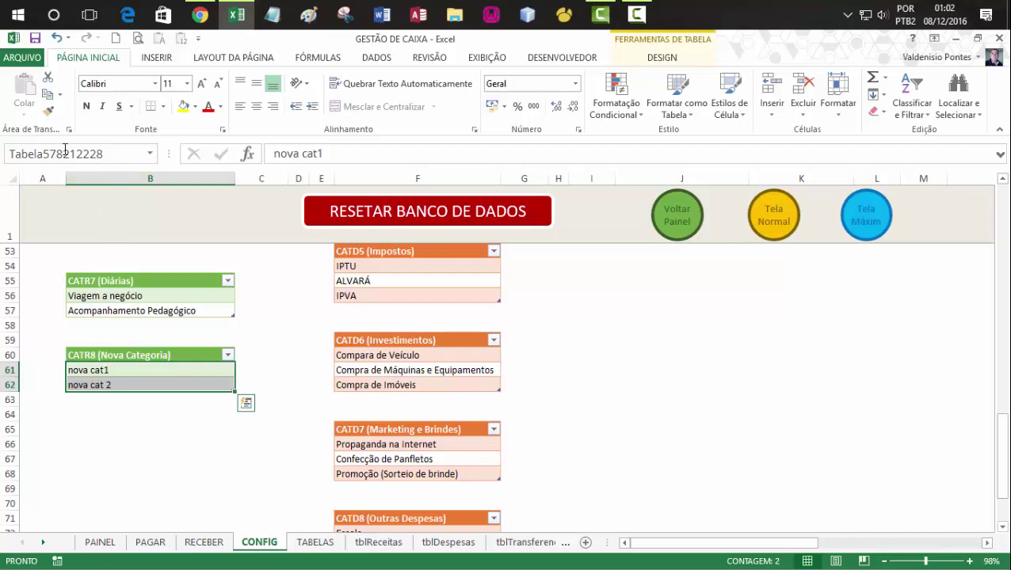
pyautogui.click(110, 153)
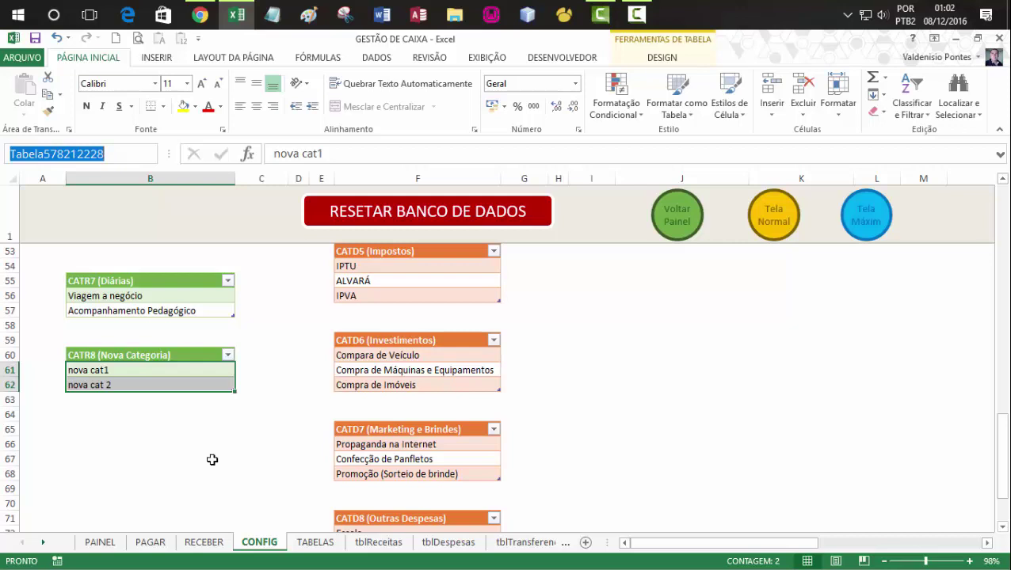
# Step: Go to the range named CATR8 and select its nova cat1 and nova cat 2 entries
pyautogui.write('CATR8')
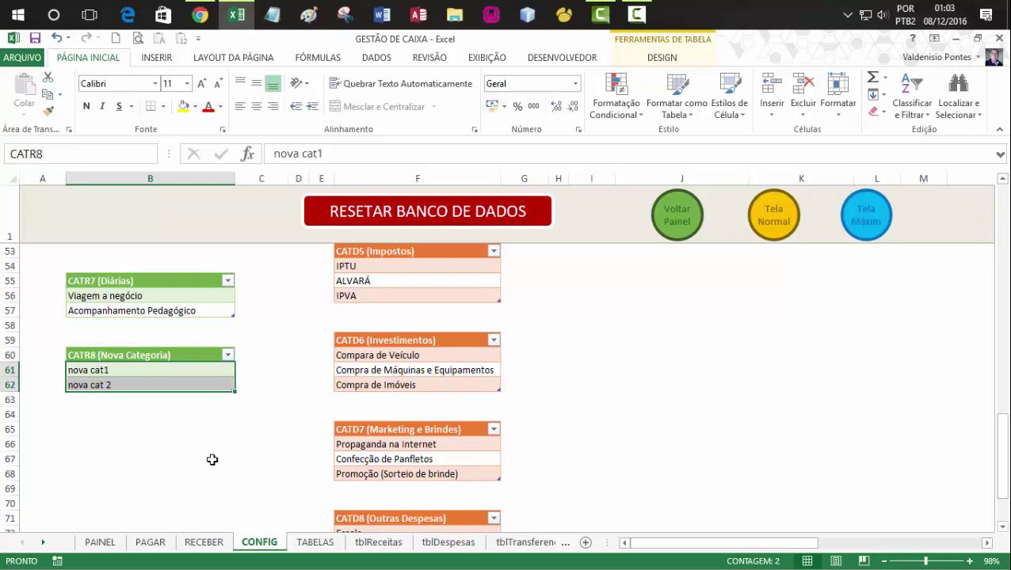
pyautogui.press('Return')
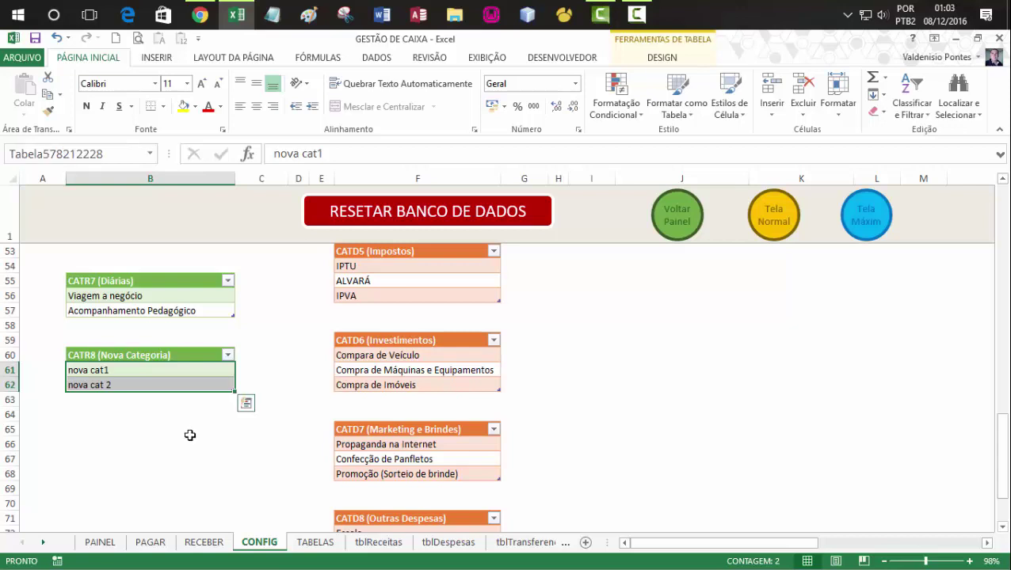
pyautogui.click(188, 432)
pyautogui.click(163, 373)
pyautogui.click(169, 383)
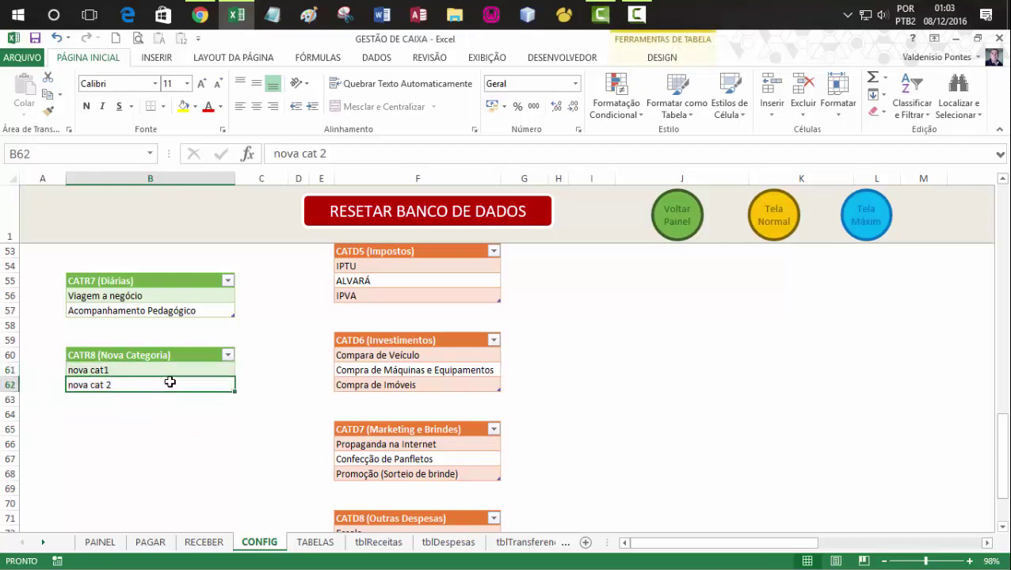
pyautogui.moveTo(154, 369); pyautogui.dragTo(153, 388)
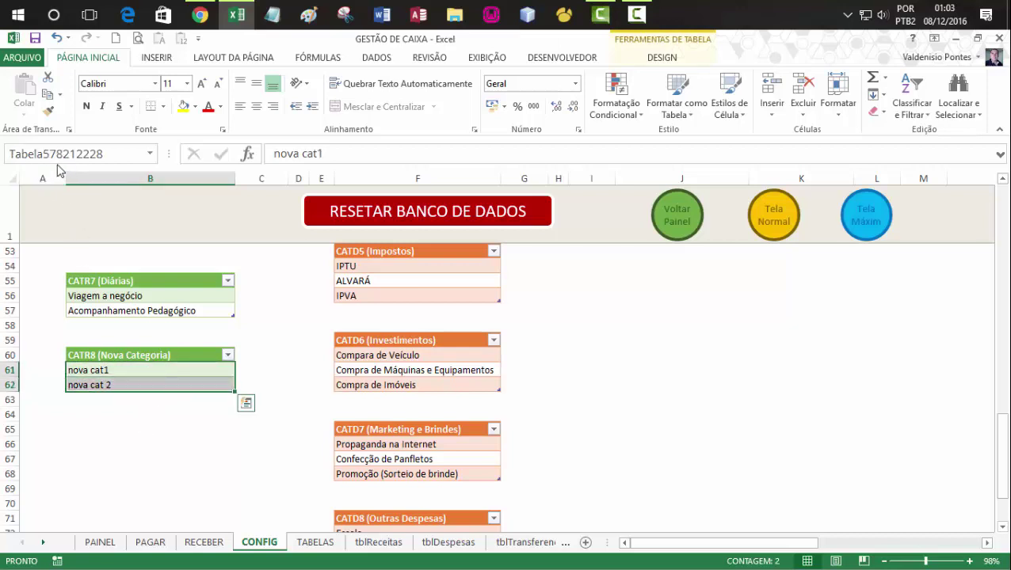
pyautogui.click(157, 448)
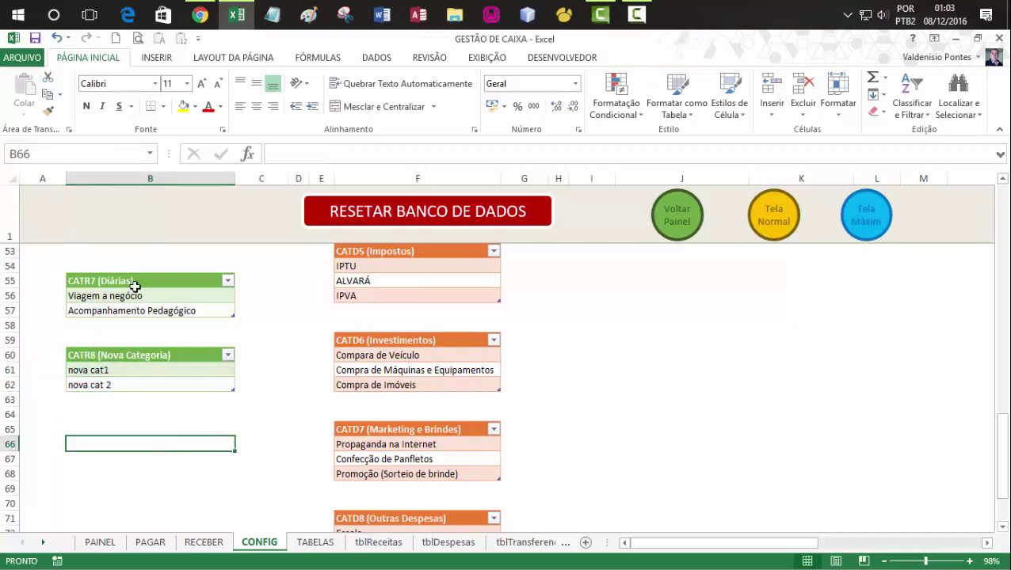
# Step: Jump to CATR8 from the names list and add NOVA CAT 3 below nova cat 2
pyautogui.click(148, 155)
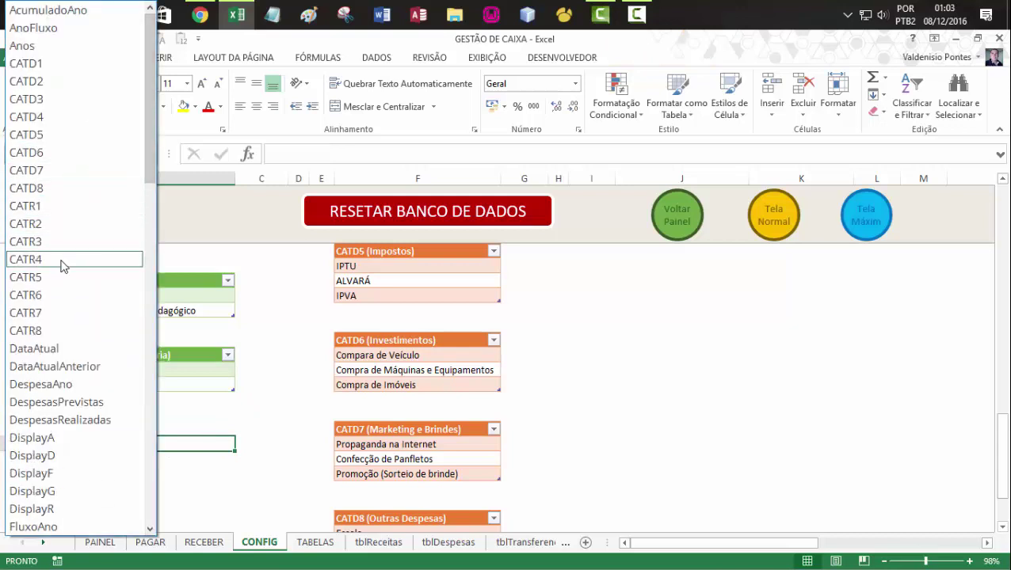
pyautogui.click(29, 332)
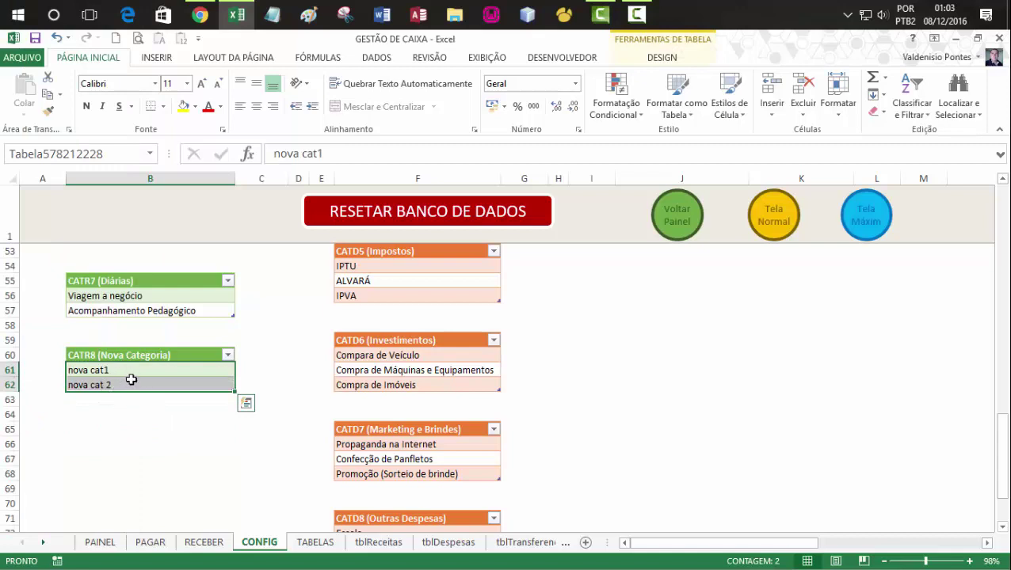
pyautogui.click(177, 386)
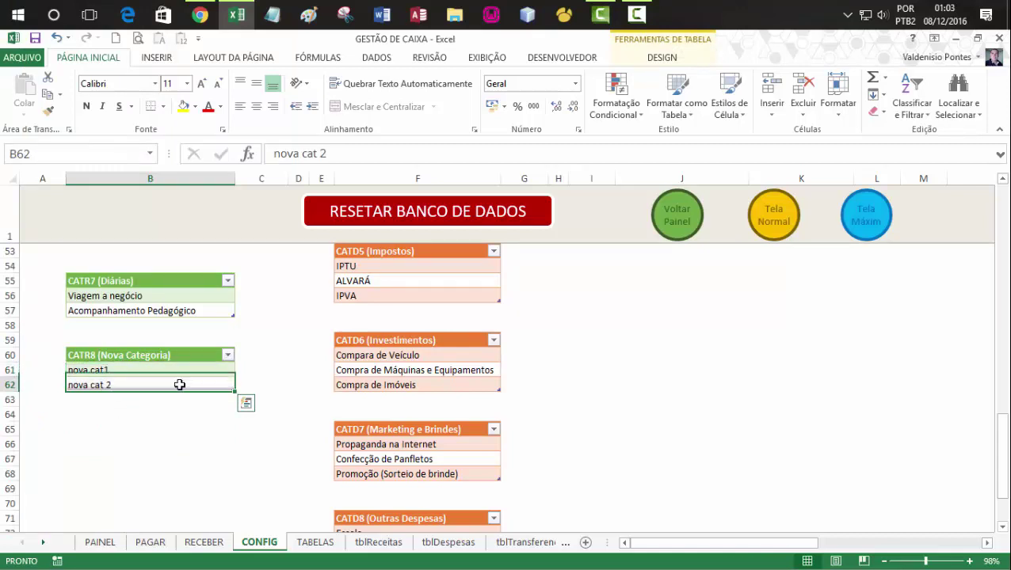
pyautogui.press('Down')
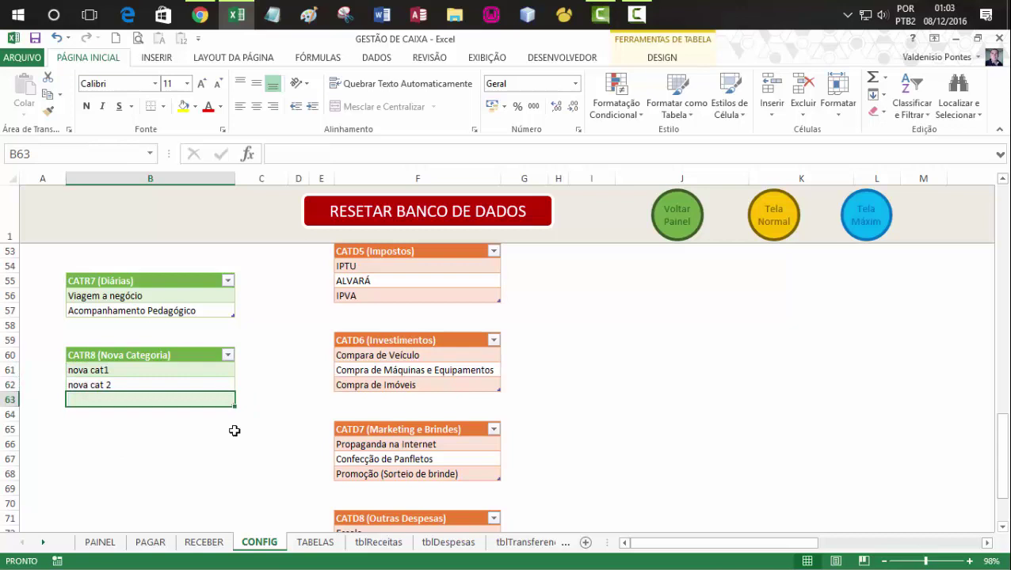
pyautogui.write('NOVA ')
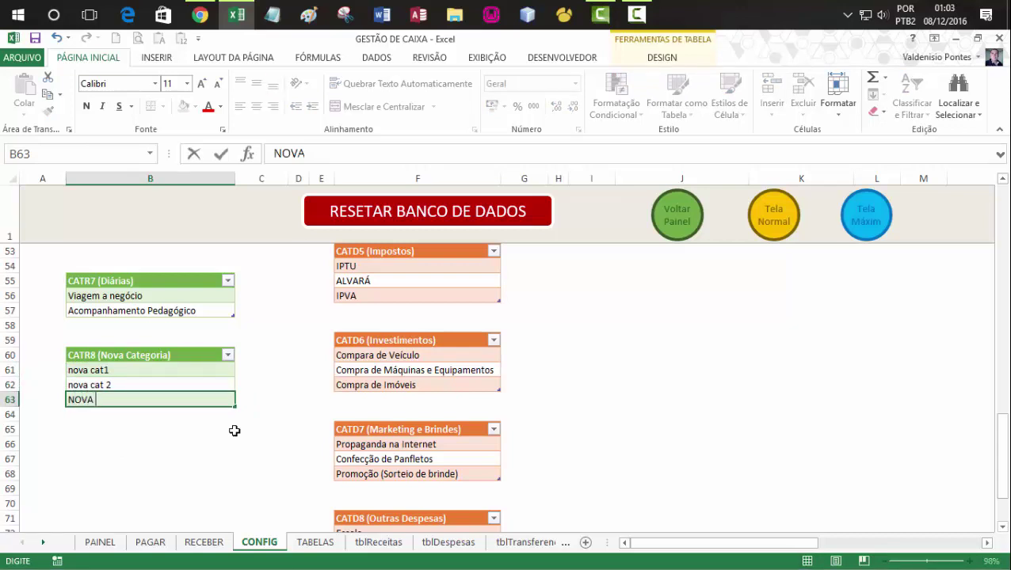
pyautogui.write('CAT 3')
pyautogui.press('Return')
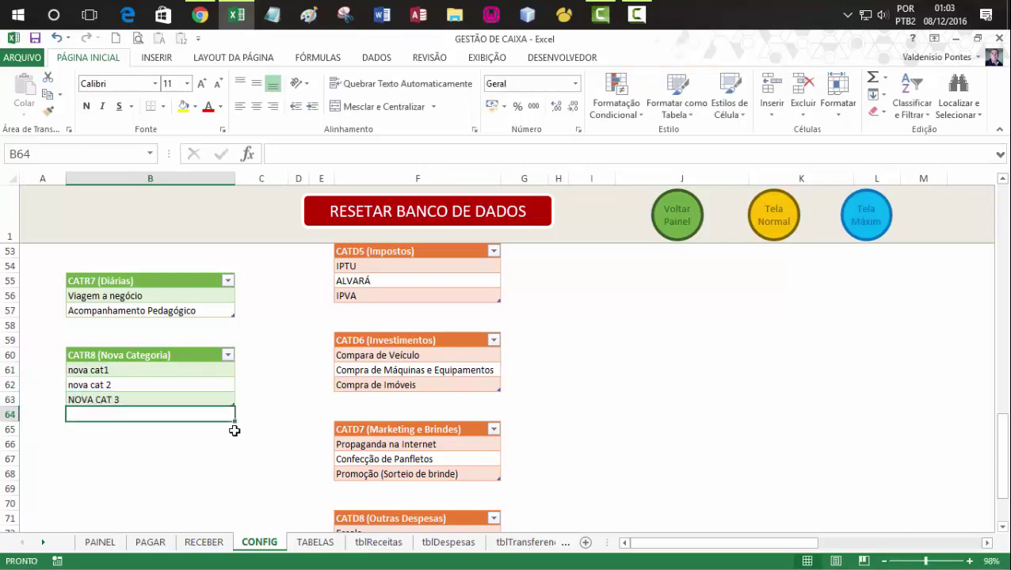
pyautogui.press('Down')
pyautogui.press('Down')
pyautogui.press('Down')
pyautogui.click(150, 155)
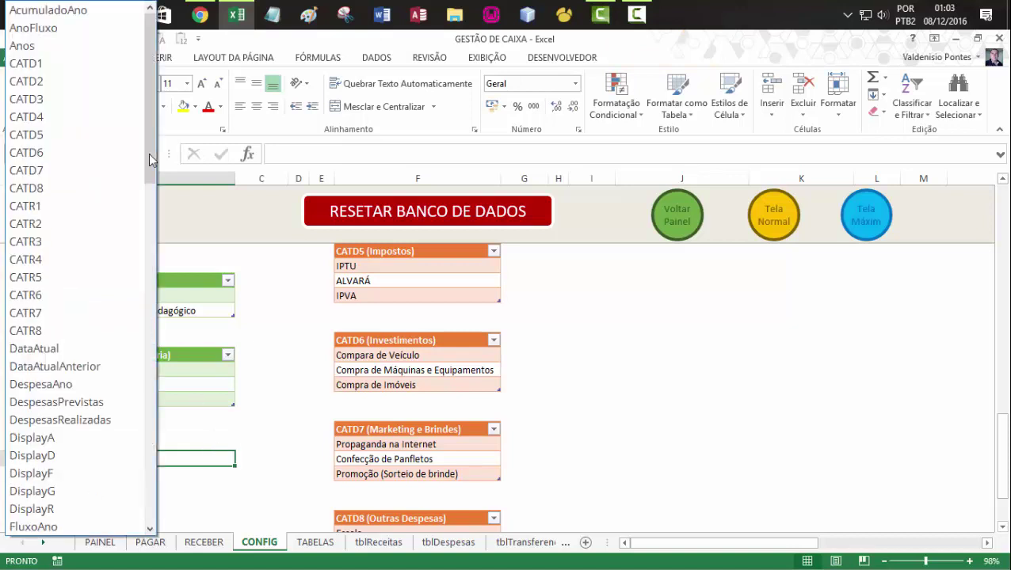
pyautogui.press('Escape')
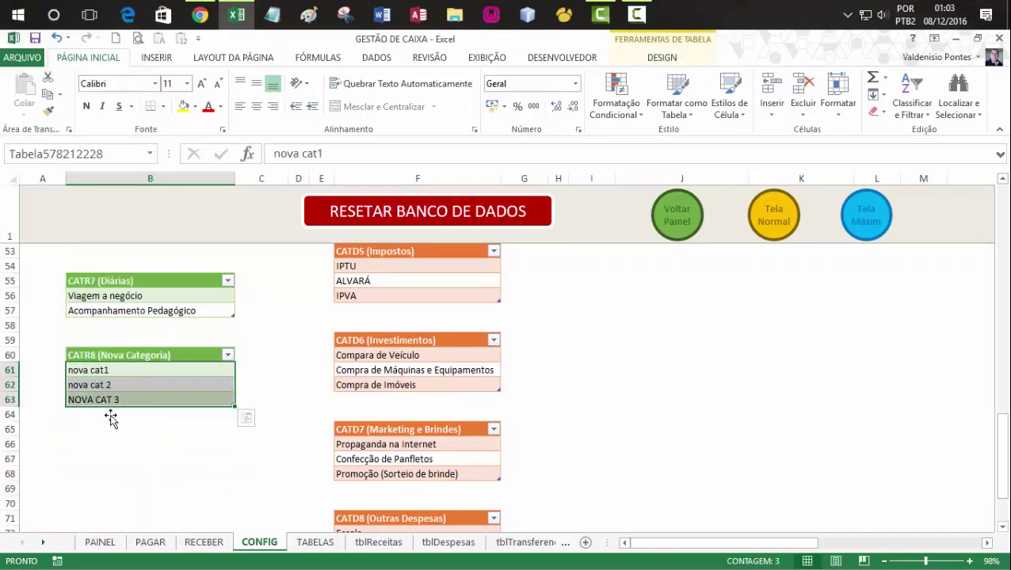
pyautogui.click(130, 444)
# Step: On the PAINEL dashboard, choose Nova Categoria as the revenue category
pyautogui.click(99, 541)
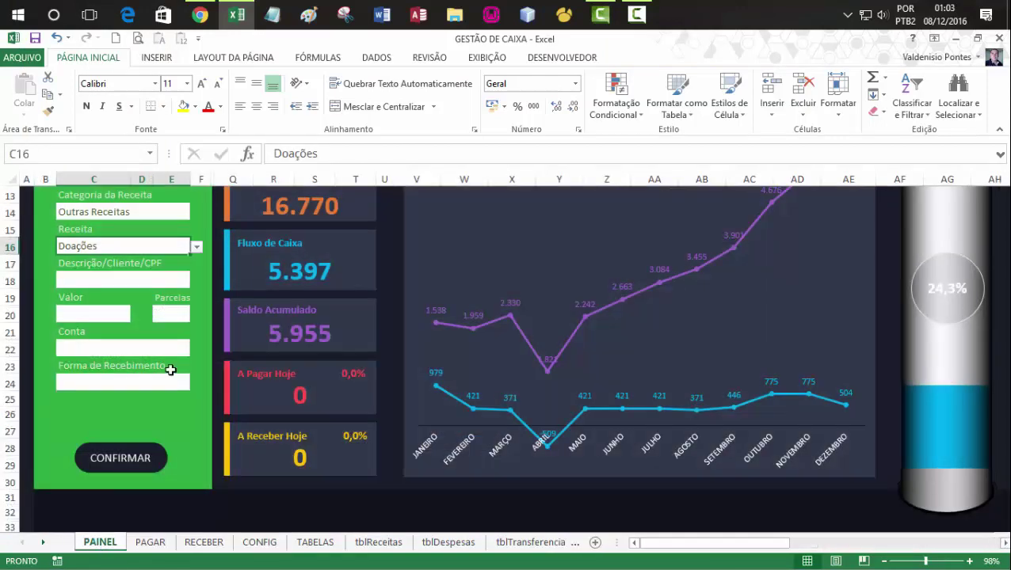
pyautogui.scroll(1, 193, 230)
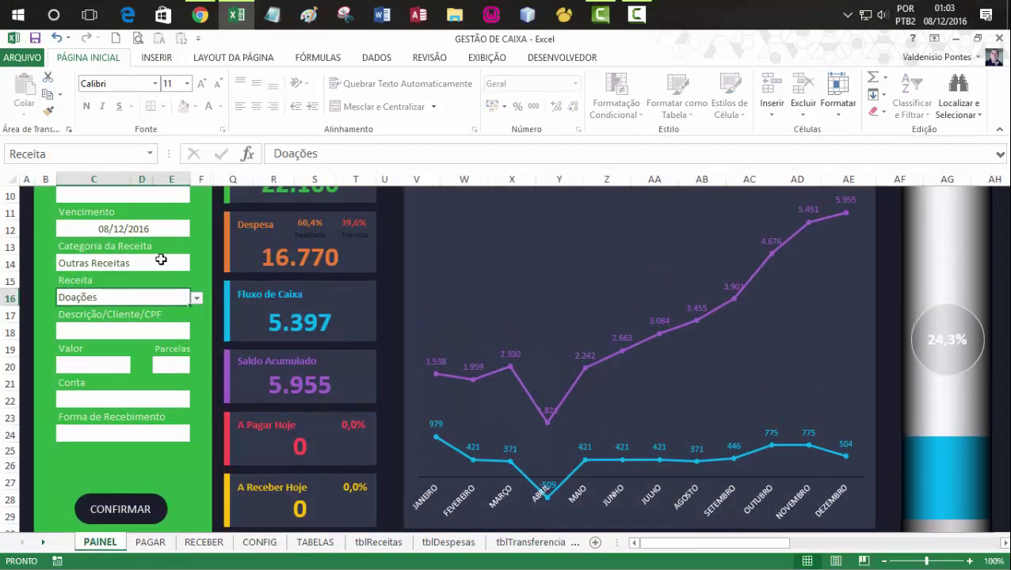
pyautogui.click(185, 264)
pyautogui.click(195, 265)
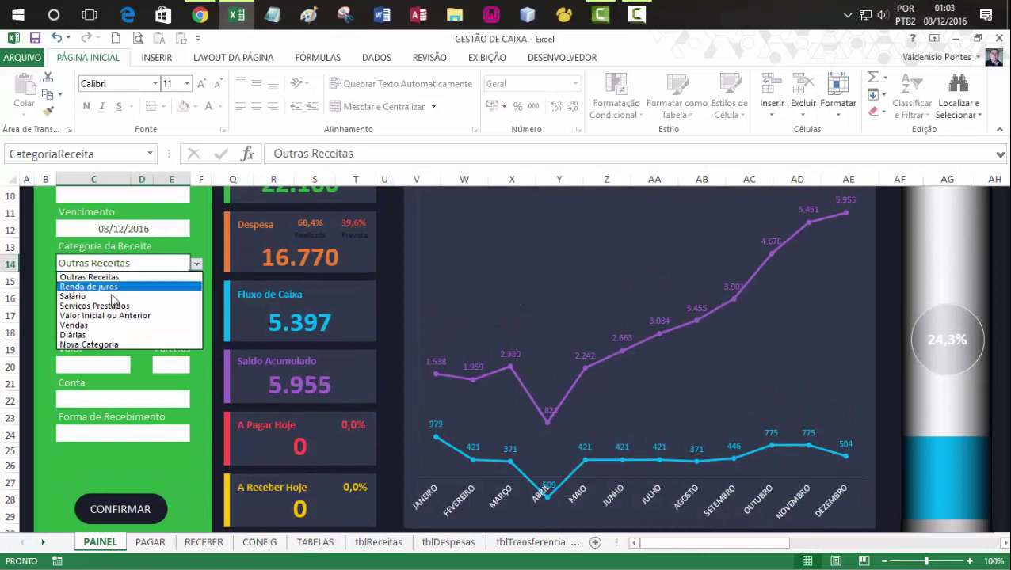
pyautogui.click(94, 345)
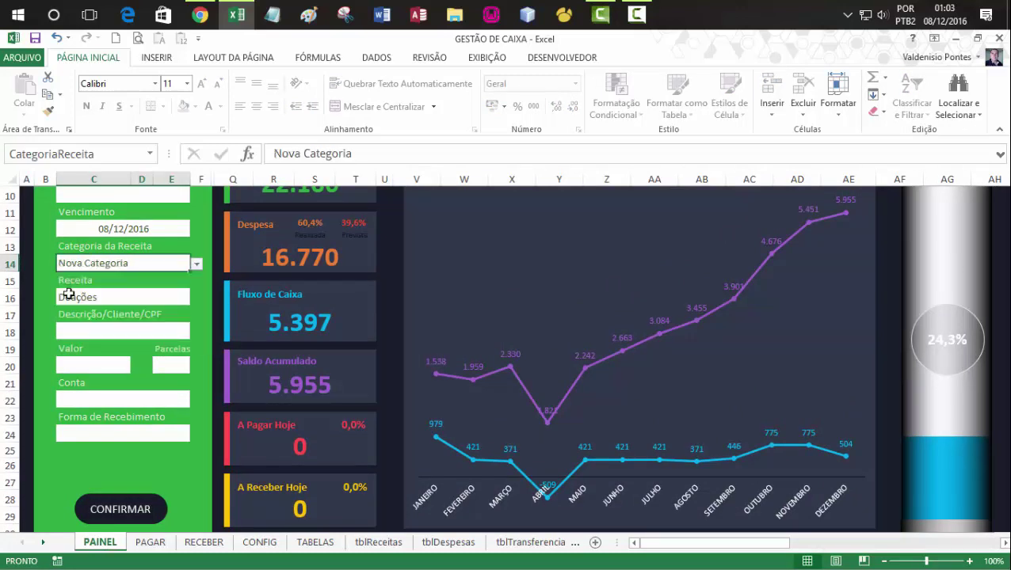
# Step: Cycle the Receita list through nova cat1 and nova cat 2, settle on NOVA CAT 3, and return to CONFIG
pyautogui.click(142, 293)
pyautogui.click(196, 298)
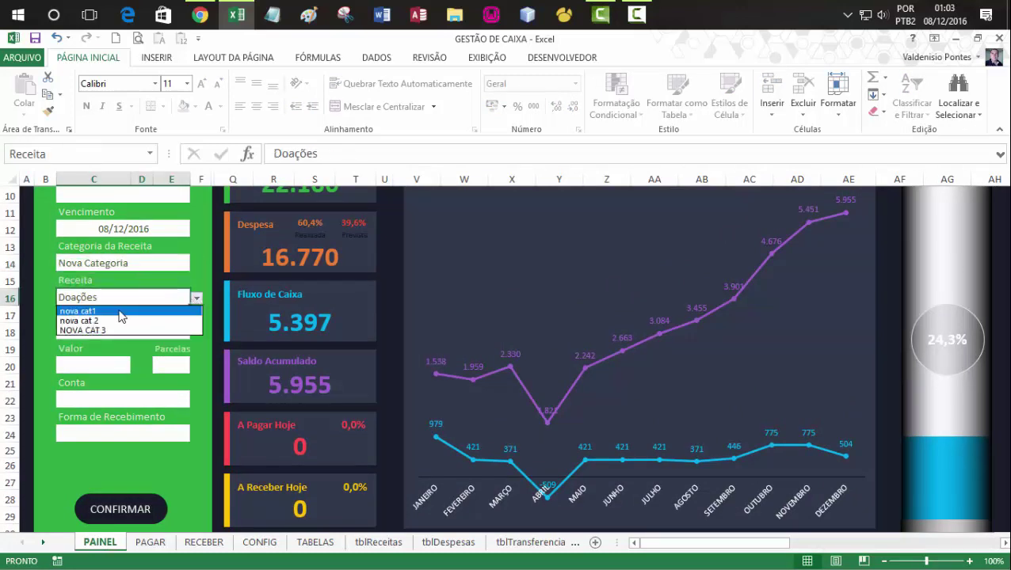
pyautogui.click(117, 311)
pyautogui.click(197, 298)
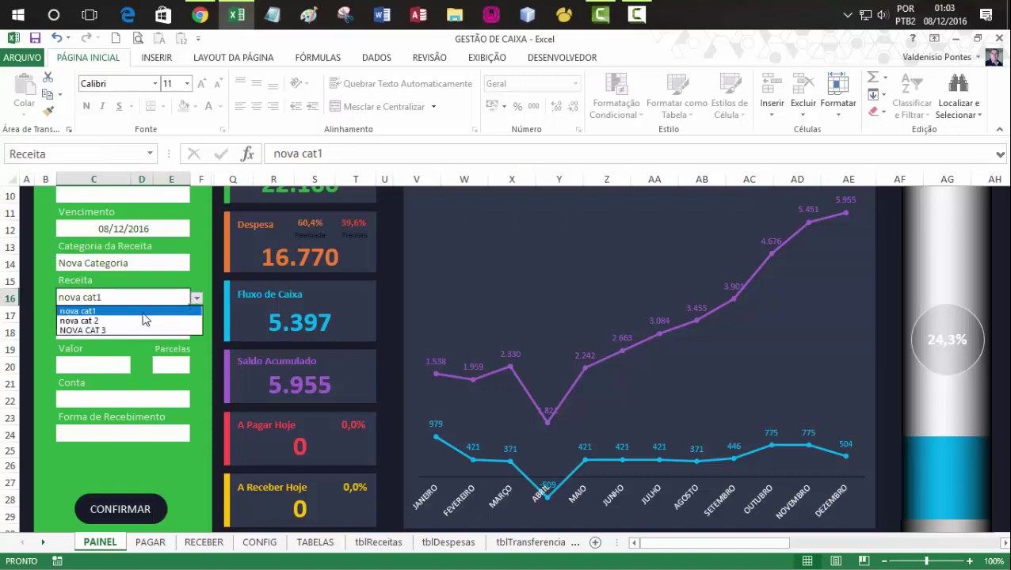
pyautogui.click(141, 311)
pyautogui.click(197, 298)
pyautogui.click(146, 331)
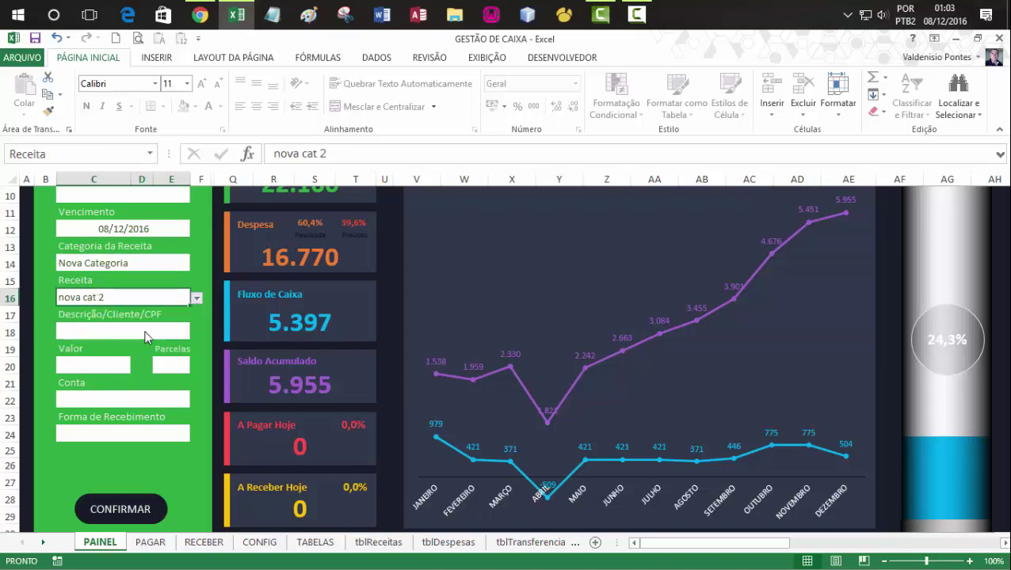
pyautogui.click(247, 543)
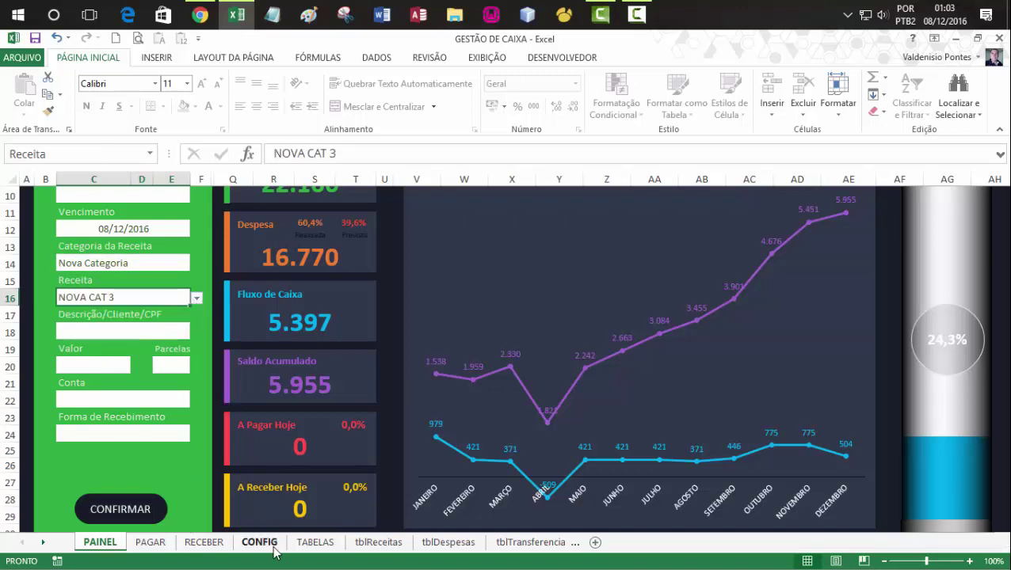
# Step: Select the Nova Categoria row of the Categoria de Receitas table
pyautogui.scroll(3, 181, 499)
pyautogui.scroll(6, 183, 501)
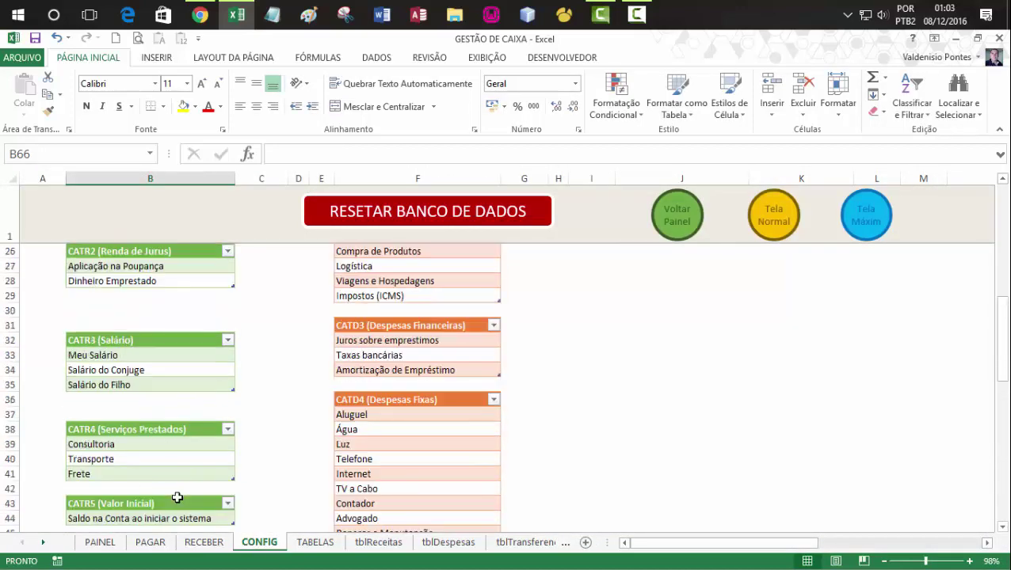
pyautogui.scroll(5, 178, 498)
pyautogui.scroll(3, 177, 497)
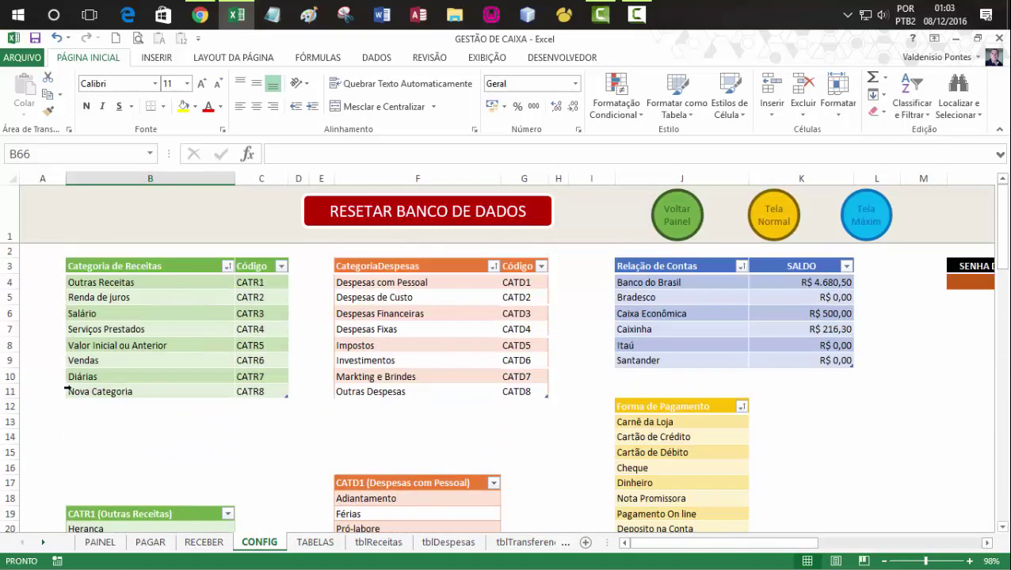
pyautogui.moveTo(66, 388); pyautogui.dragTo(212, 406)
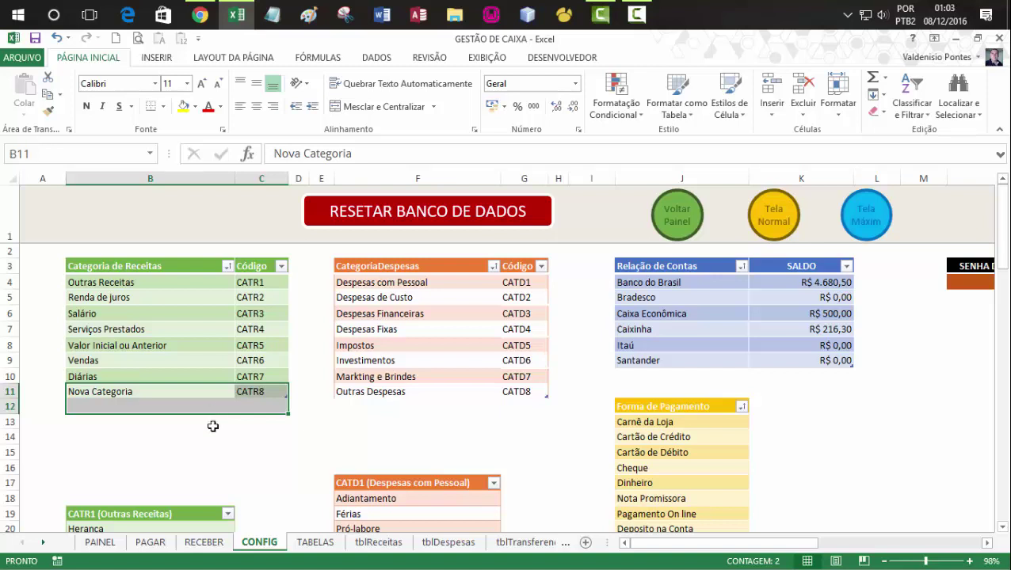
pyautogui.click(214, 450)
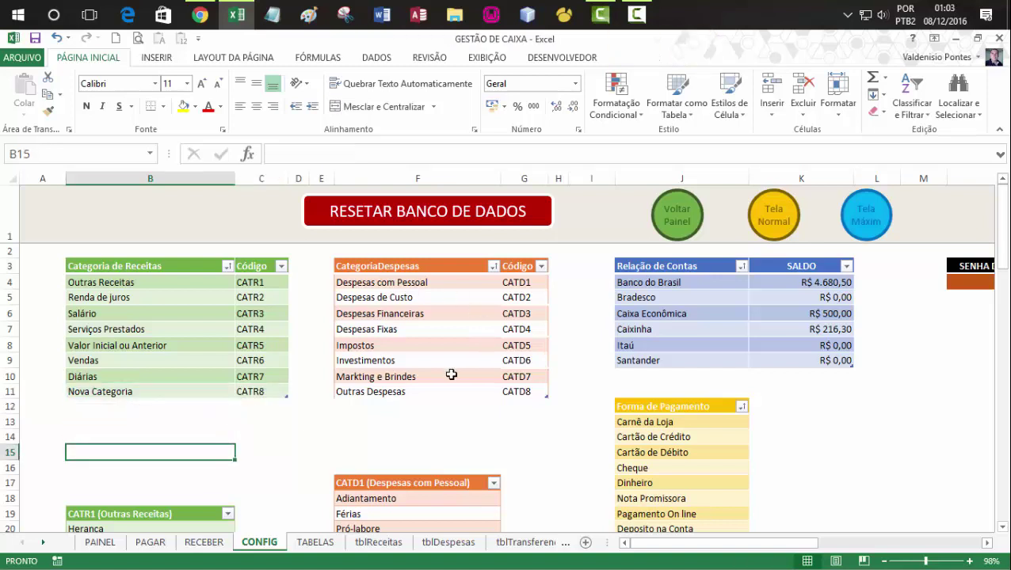
# Step: Inspect the CATD8 code of Outras Despesas and its item list
pyautogui.scroll(-1, 450, 395)
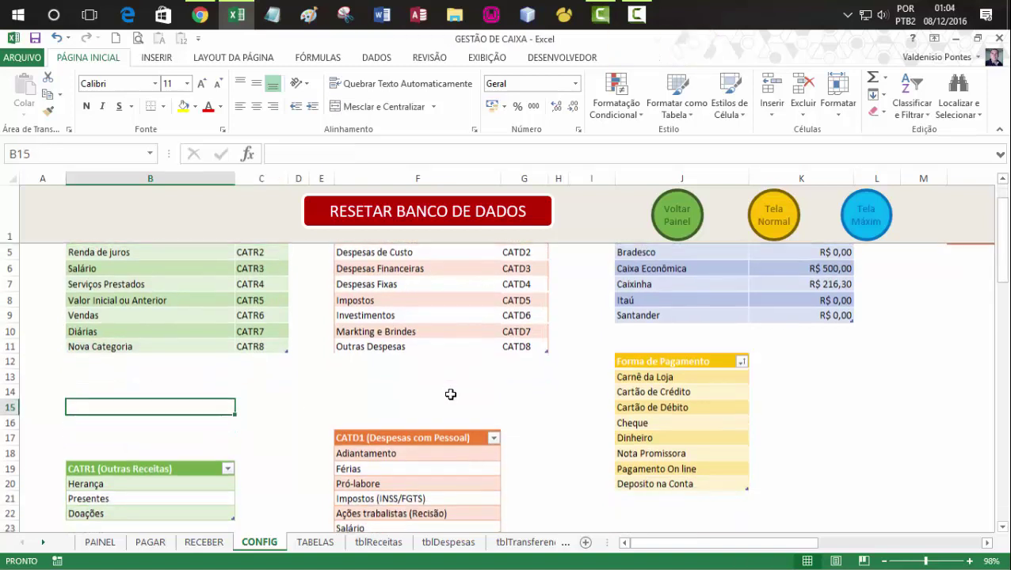
pyautogui.click(516, 346)
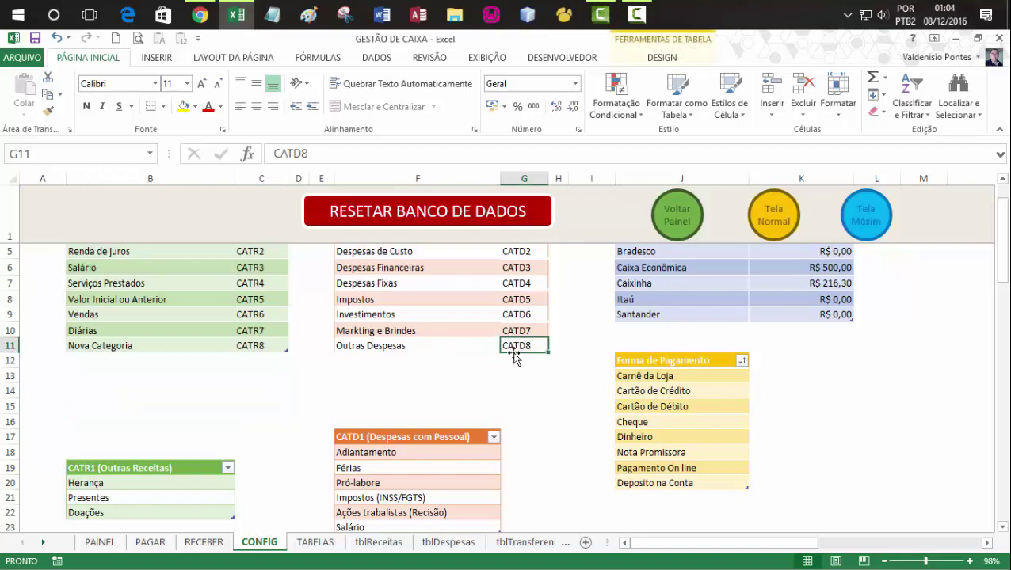
pyautogui.scroll(-2, 526, 386)
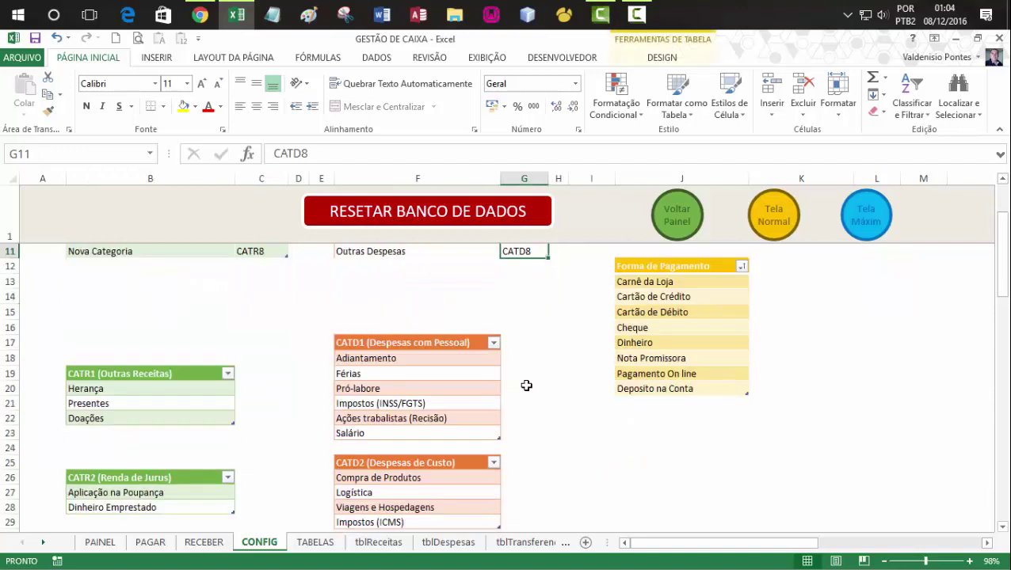
pyautogui.scroll(-1, 526, 386)
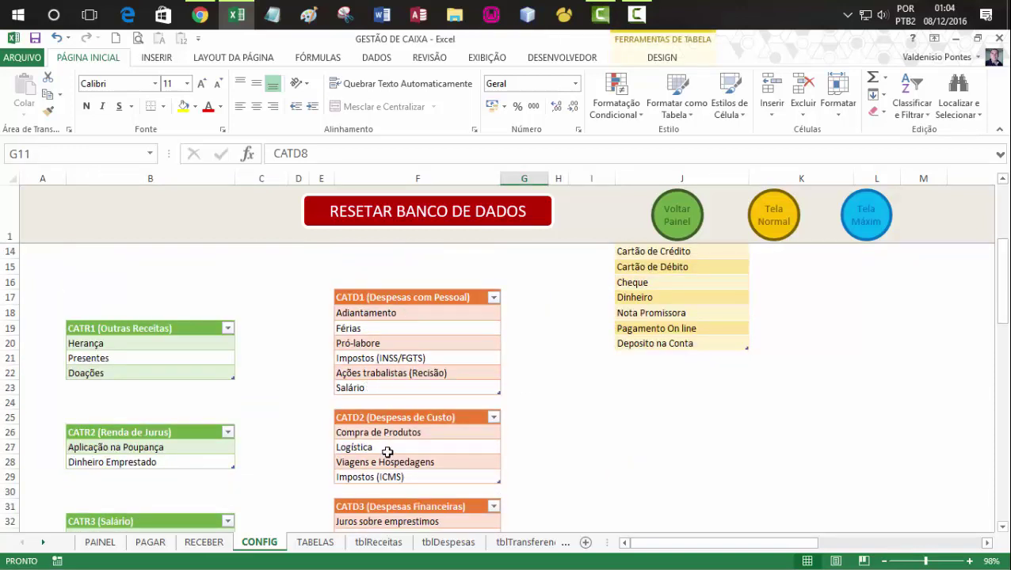
pyautogui.scroll(1, 309, 407)
pyautogui.scroll(3, 309, 399)
pyautogui.scroll(-4, 309, 399)
pyautogui.scroll(-5, 304, 406)
pyautogui.scroll(-8, 304, 407)
pyautogui.scroll(-5, 293, 429)
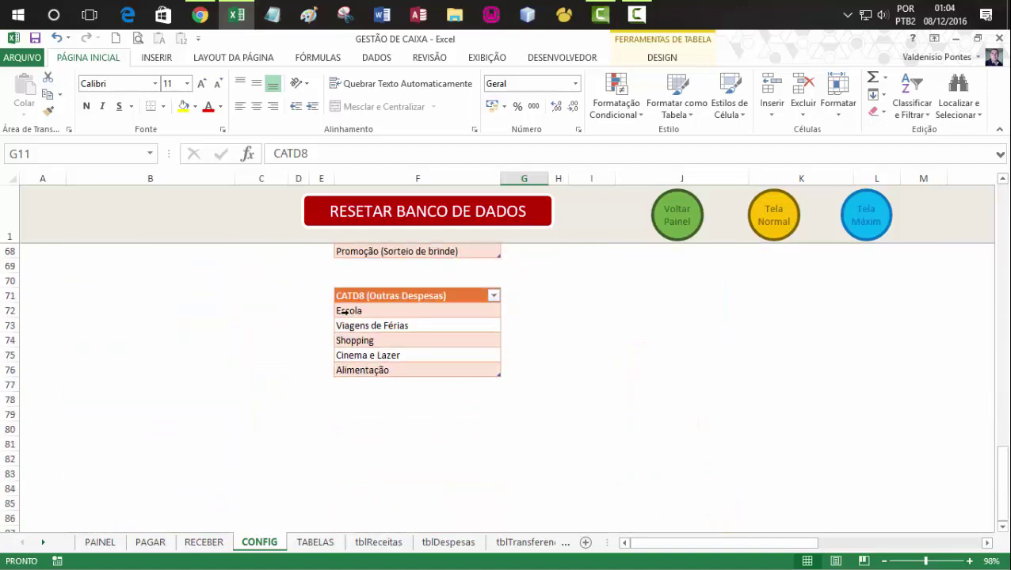
pyautogui.moveTo(365, 297); pyautogui.dragTo(396, 370)
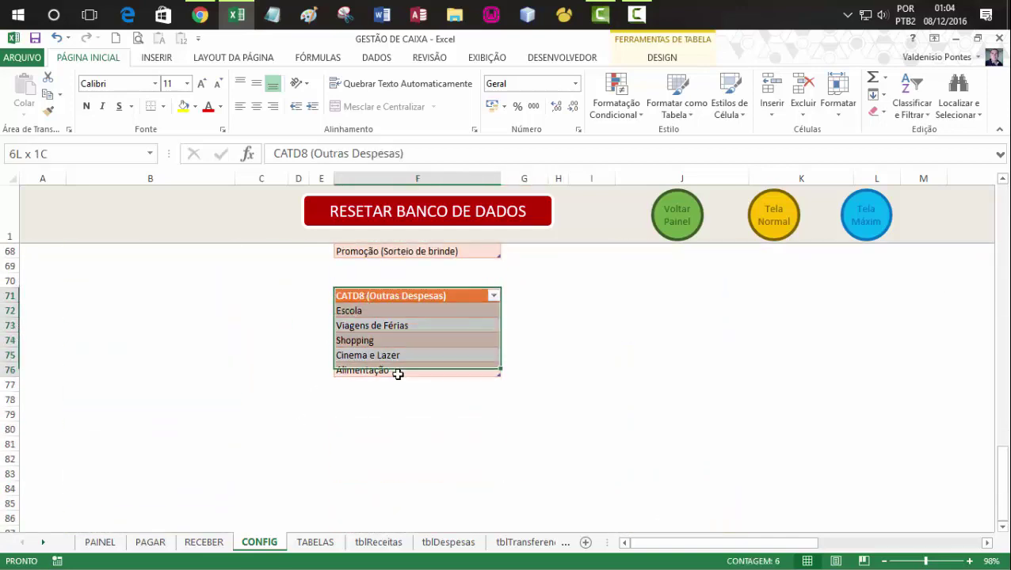
pyautogui.click(385, 434)
# Step: Clear Nova Categoria and its CATR8 code from the revenue category table
pyautogui.scroll(4, 368, 418)
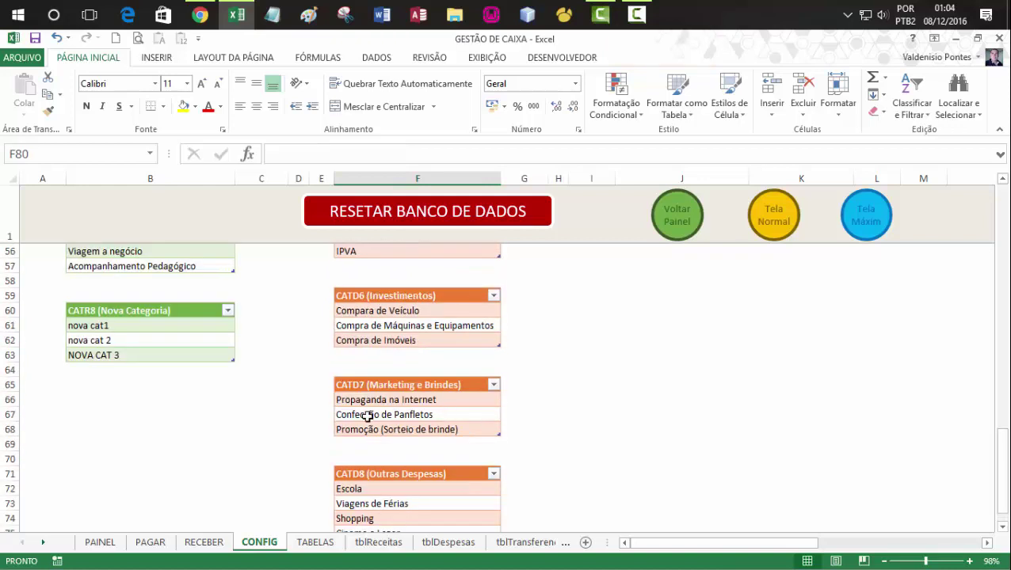
pyautogui.scroll(3, 262, 406)
pyautogui.scroll(2, 273, 326)
pyautogui.scroll(3, 273, 326)
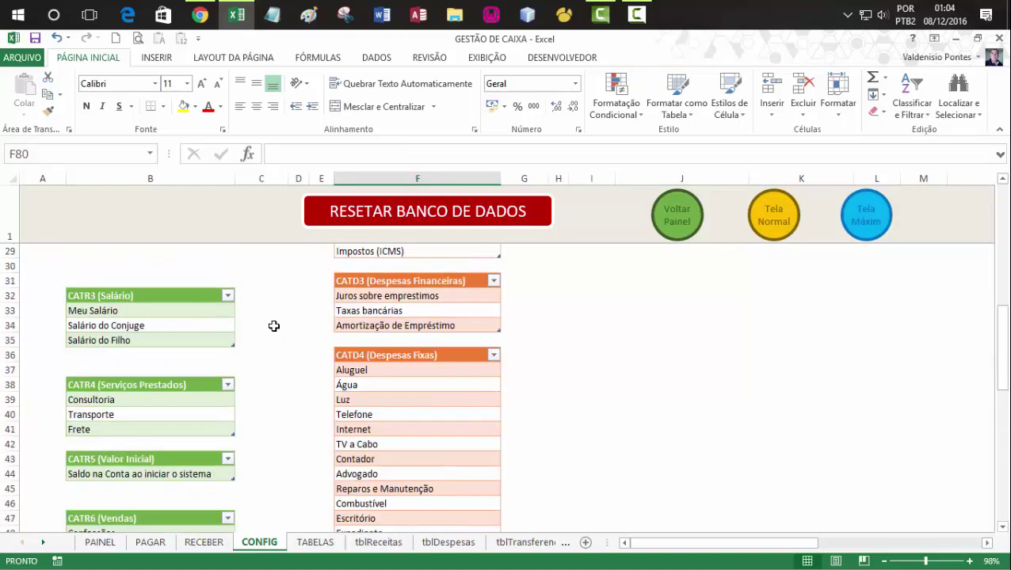
pyautogui.scroll(4, 273, 327)
pyautogui.scroll(3, 273, 327)
pyautogui.scroll(3, 273, 327)
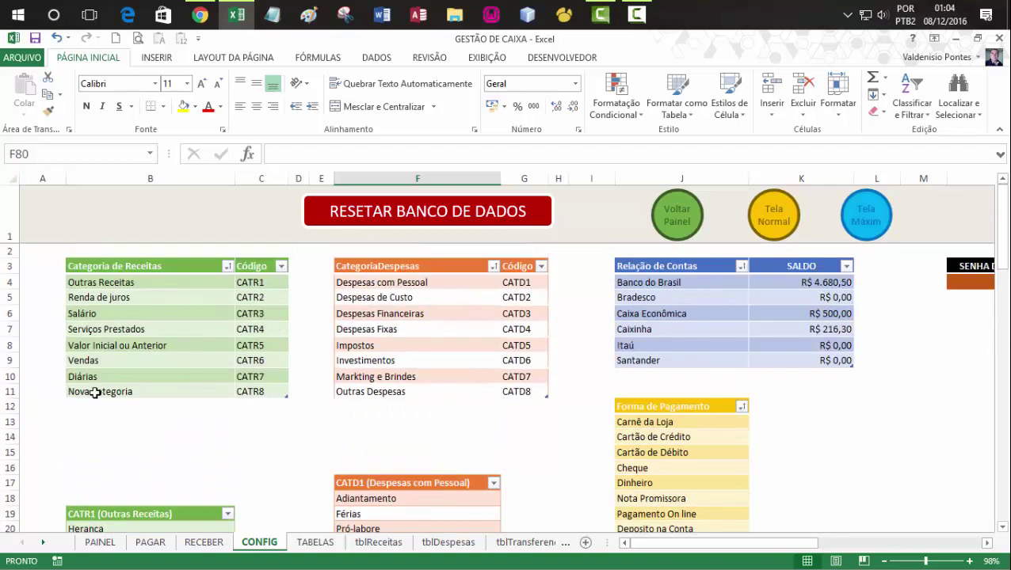
pyautogui.moveTo(95, 393); pyautogui.dragTo(241, 392)
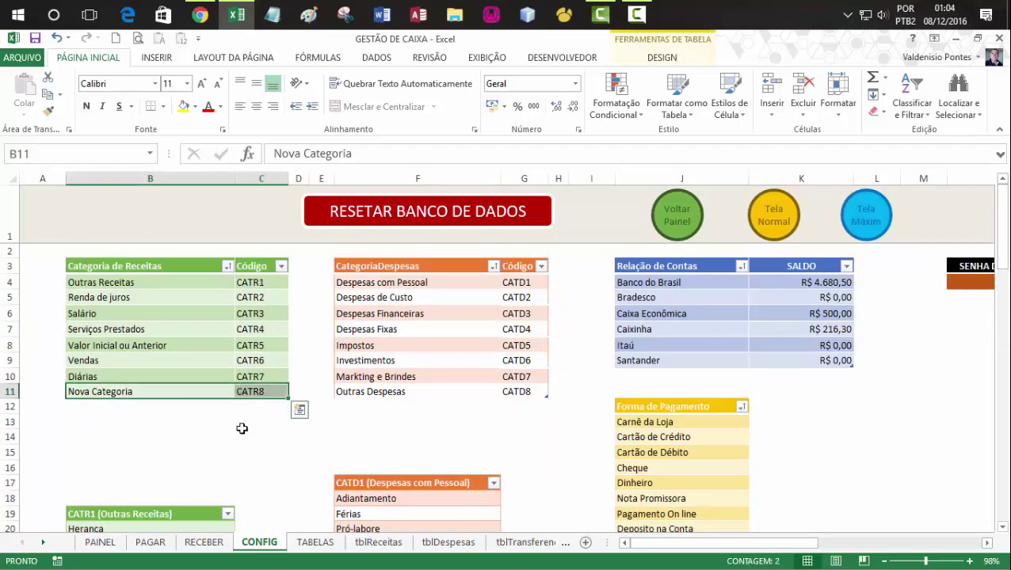
pyautogui.press('Delete')
pyautogui.click(212, 429)
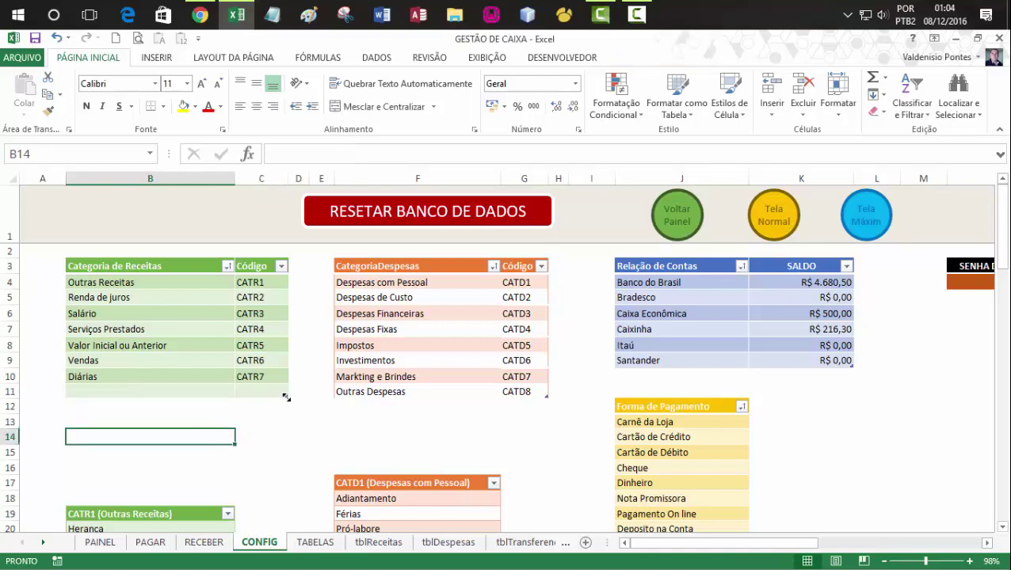
# Step: Shrink the Categoria de Receitas table so it ends at row 10, Diárias
pyautogui.moveTo(285, 392); pyautogui.dragTo(282, 382)
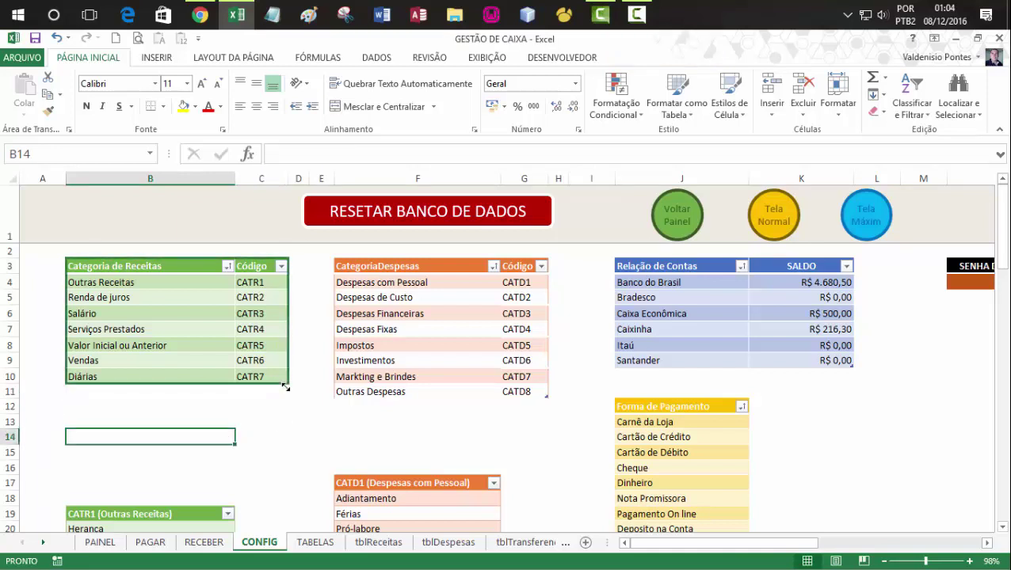
pyautogui.click(208, 399)
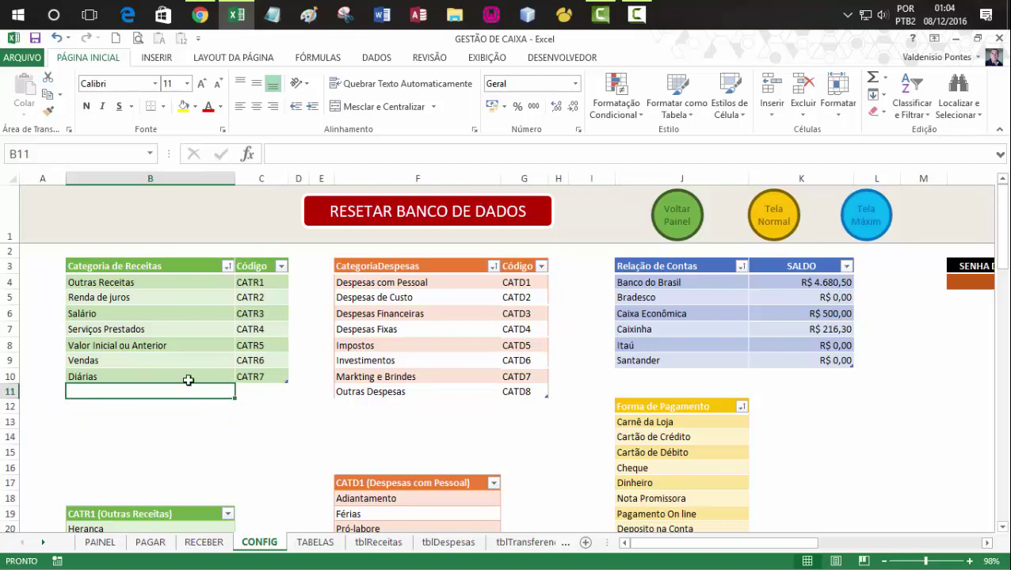
pyautogui.click(239, 411)
# Step: Clear the CATR8 table and its three entries
pyautogui.scroll(-4, 239, 417)
pyautogui.scroll(-9, 237, 417)
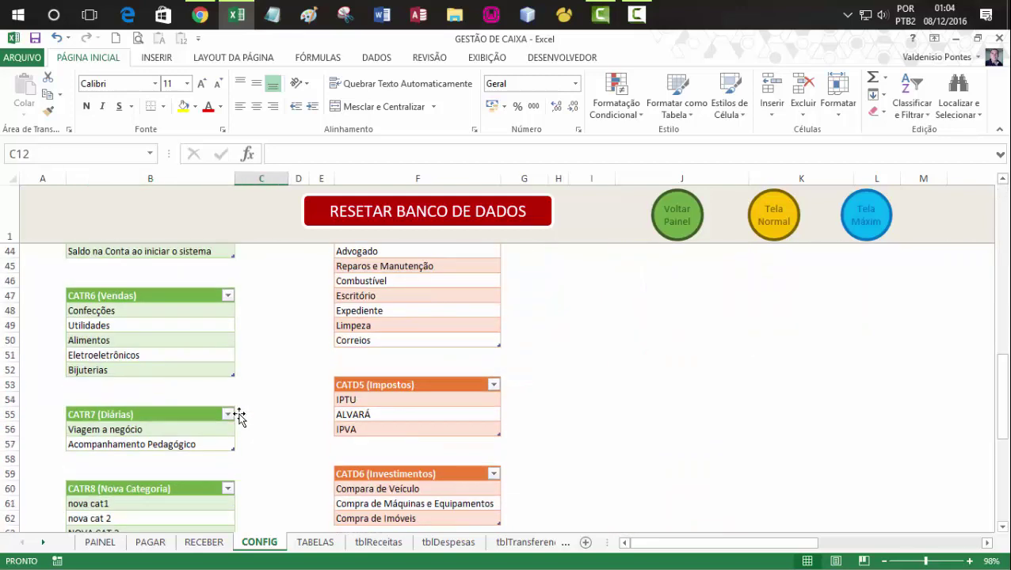
pyautogui.scroll(-7, 238, 417)
pyautogui.scroll(1, 238, 417)
pyautogui.scroll(1, 238, 418)
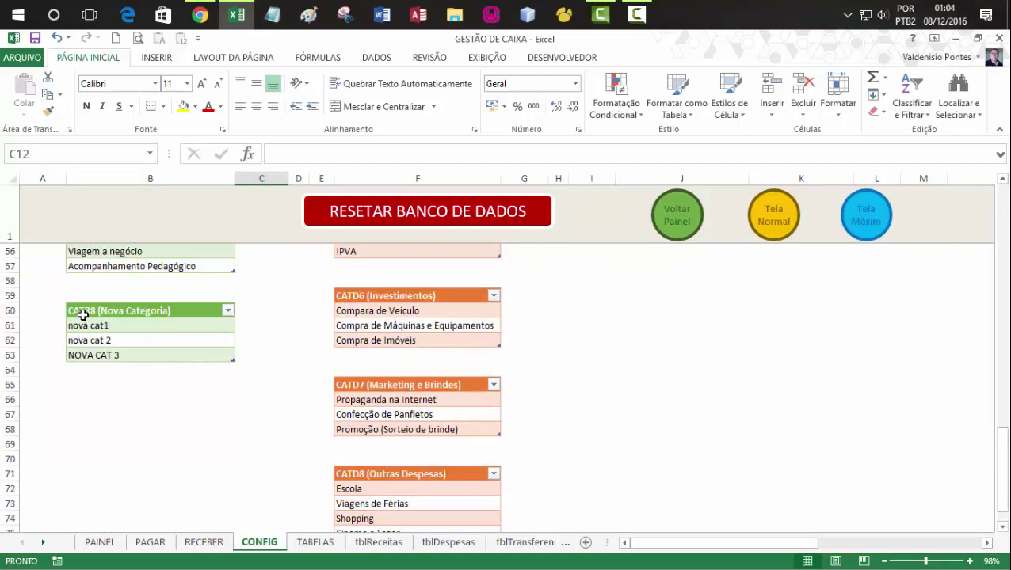
pyautogui.moveTo(83, 315); pyautogui.dragTo(159, 355)
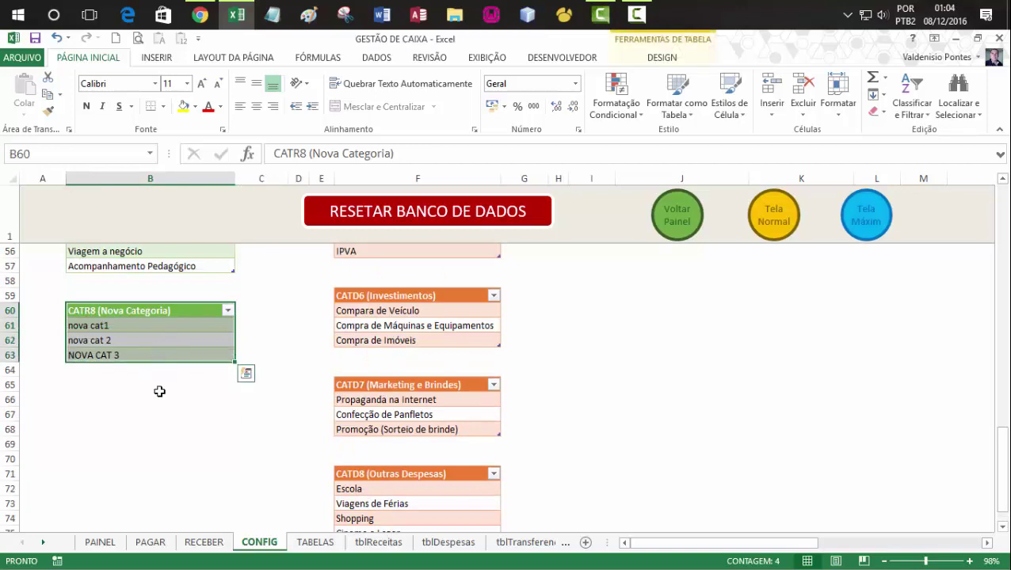
pyautogui.press('Delete')
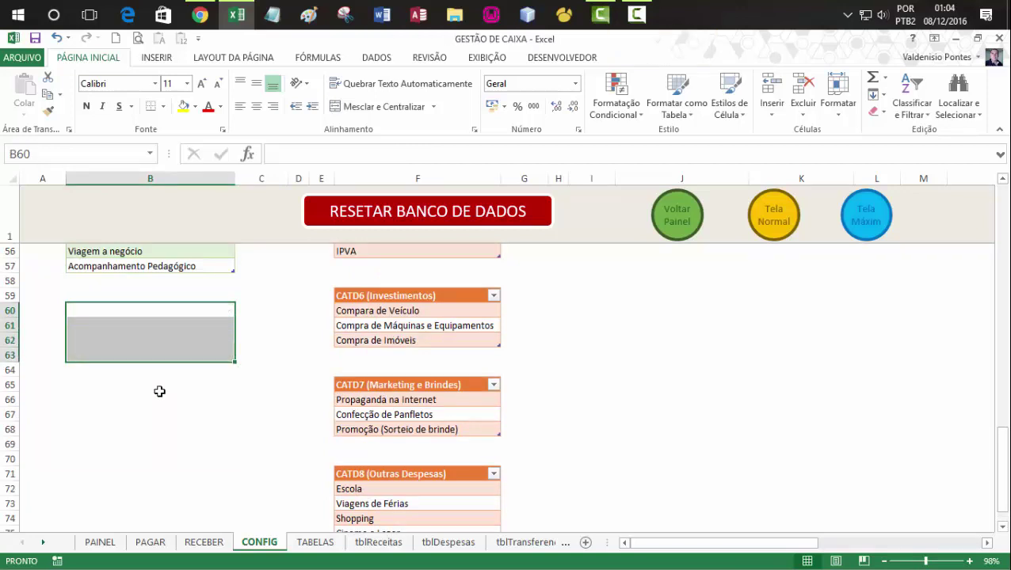
pyautogui.click(160, 393)
# Step: Move back to B61 and review the workbook's defined names in the Name Box
pyautogui.press('Up')
pyautogui.press('Up')
pyautogui.press('Up')
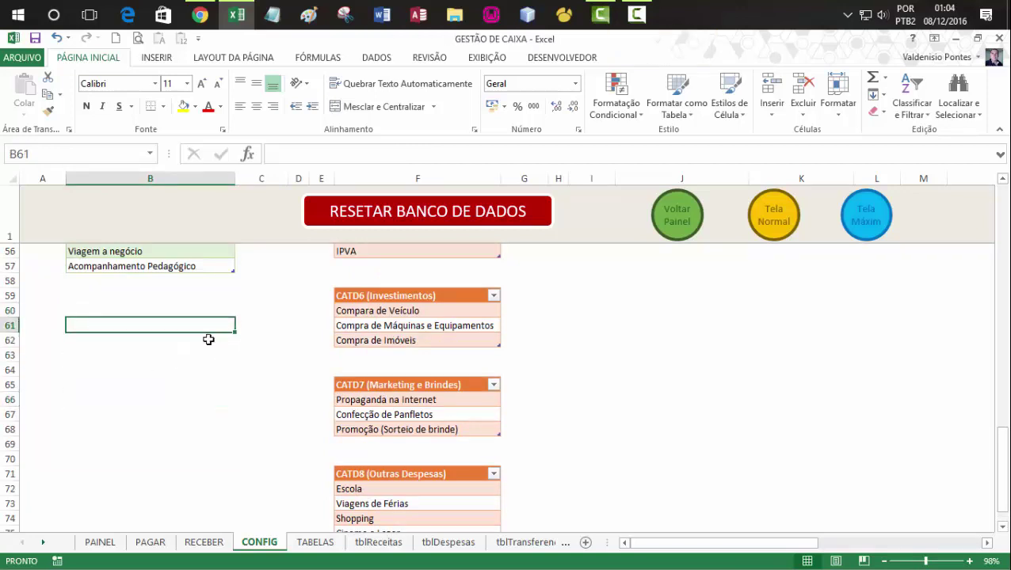
pyautogui.click(150, 156)
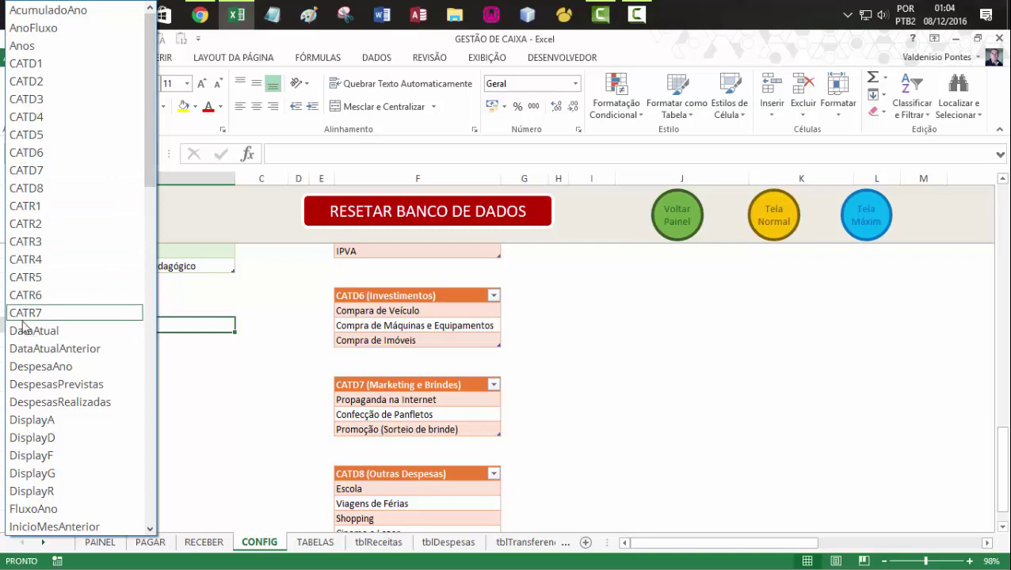
pyautogui.press('Escape')
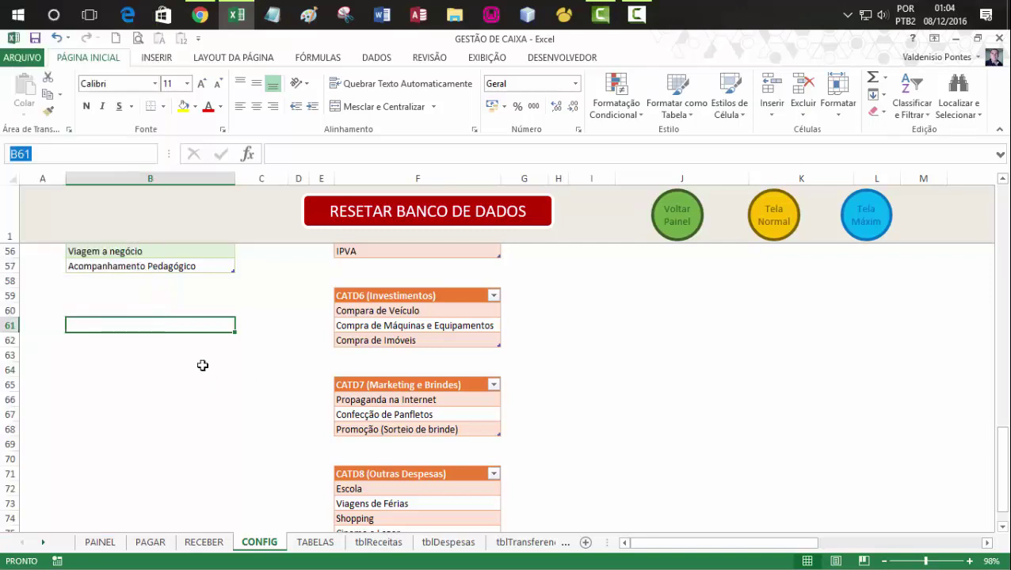
pyautogui.scroll(5, 133, 374)
# Step: Scroll to the top and select the expense category names F4:F11
pyautogui.scroll(8, 133, 374)
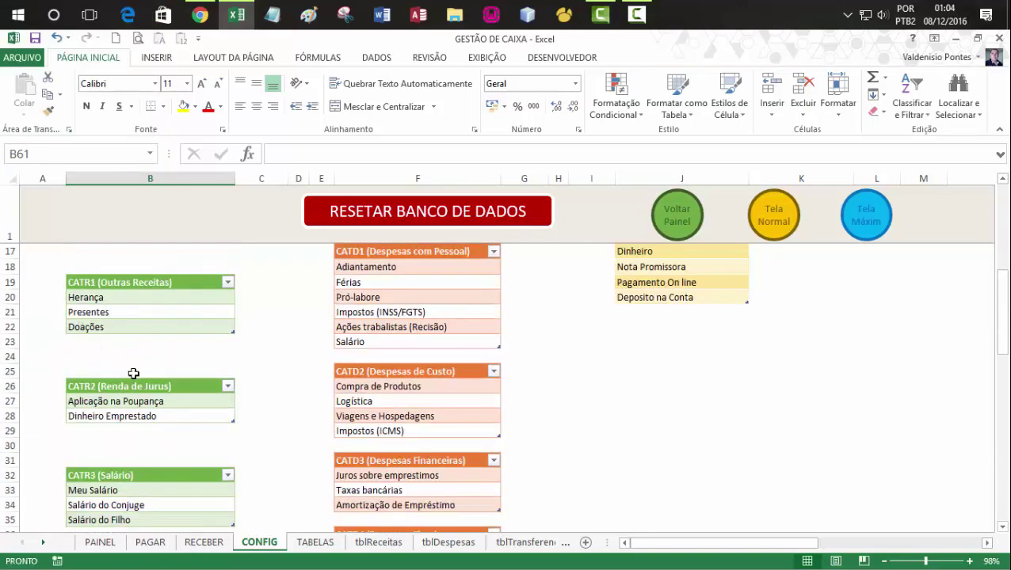
pyautogui.scroll(1, 136, 351)
pyautogui.scroll(3, 136, 352)
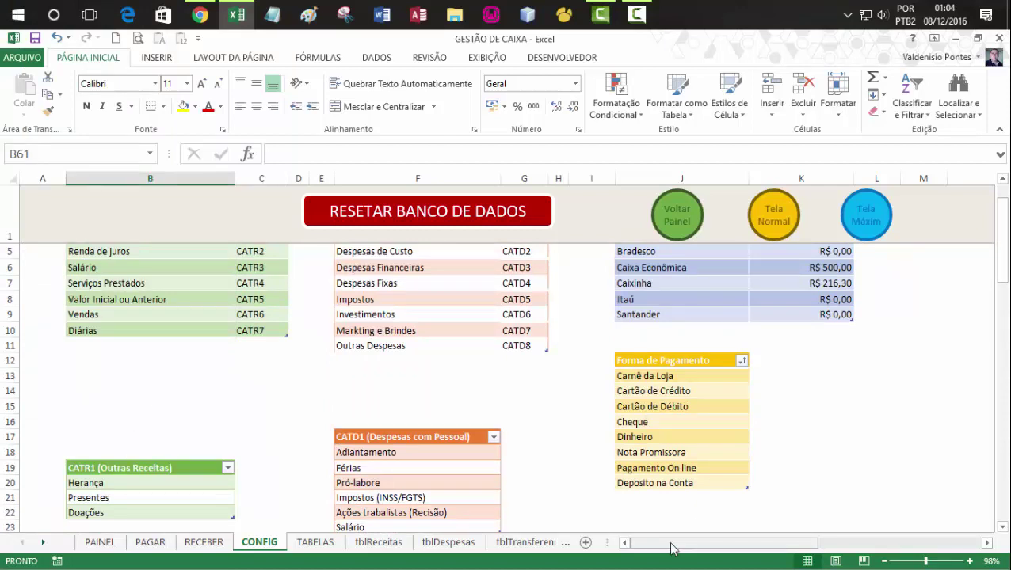
pyautogui.scroll(1, 269, 436)
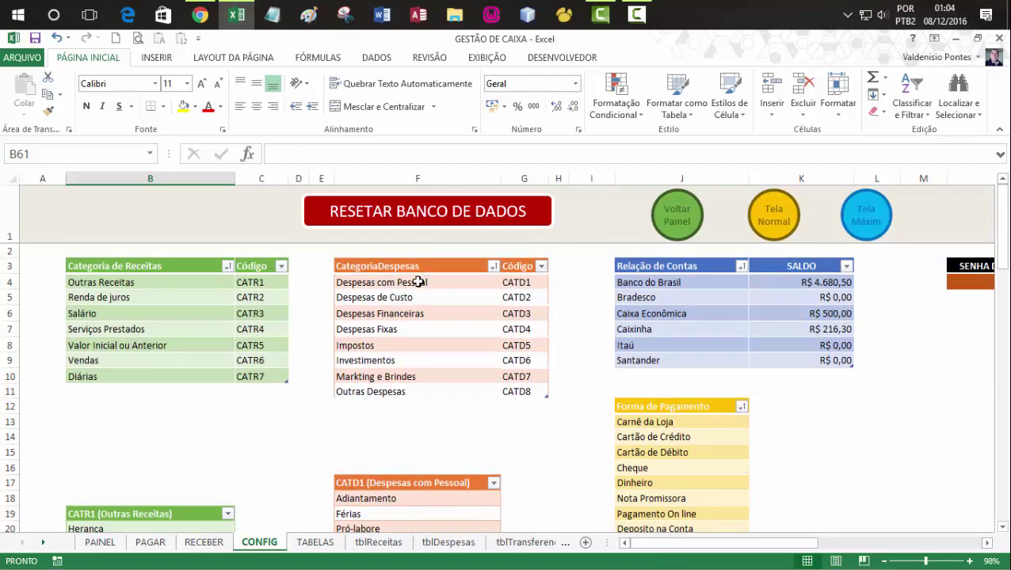
pyautogui.moveTo(417, 282); pyautogui.dragTo(413, 390)
pyautogui.click(364, 417)
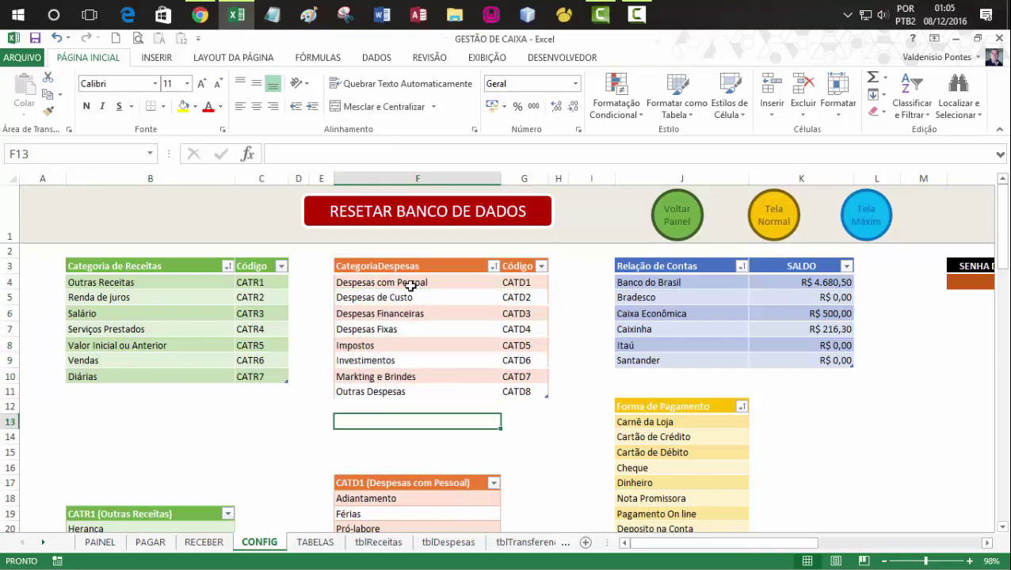
pyautogui.moveTo(410, 285); pyautogui.dragTo(406, 392)
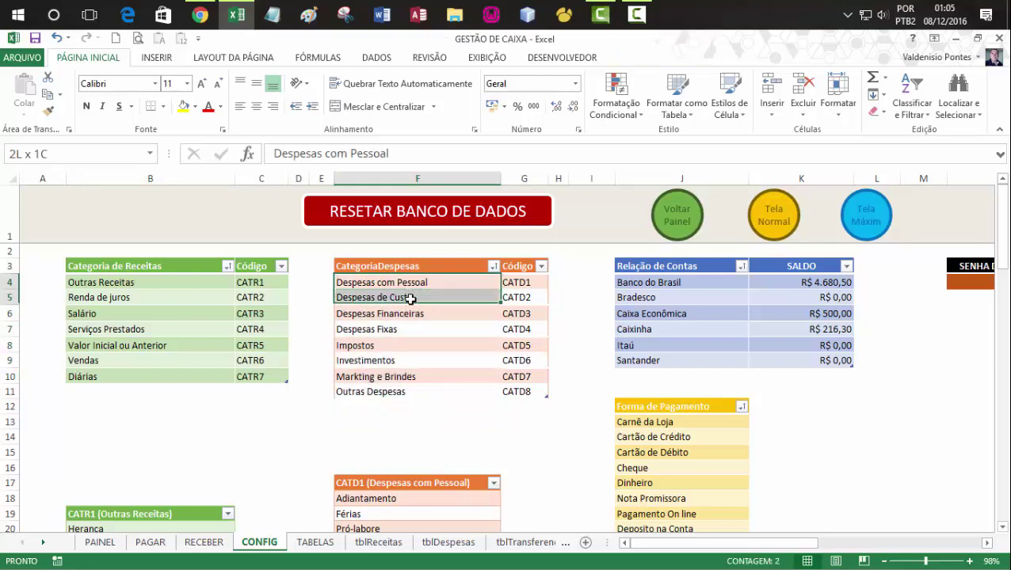
pyautogui.click(318, 410)
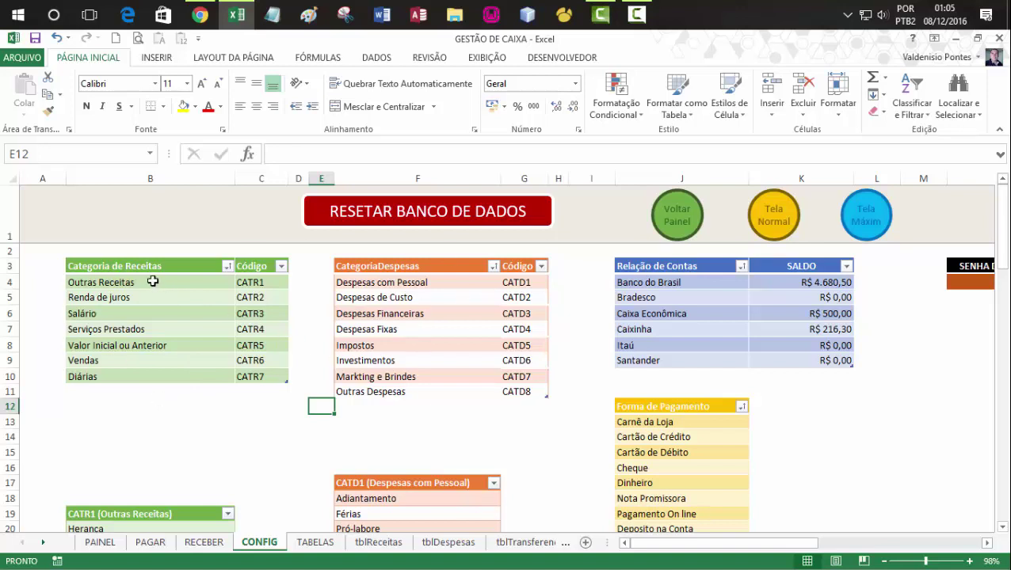
# Step: Compare the revenue and expense category names, then select the account names J4:J9
pyautogui.moveTo(153, 282); pyautogui.dragTo(167, 360)
pyautogui.moveTo(408, 287); pyautogui.dragTo(401, 390)
pyautogui.click(203, 405)
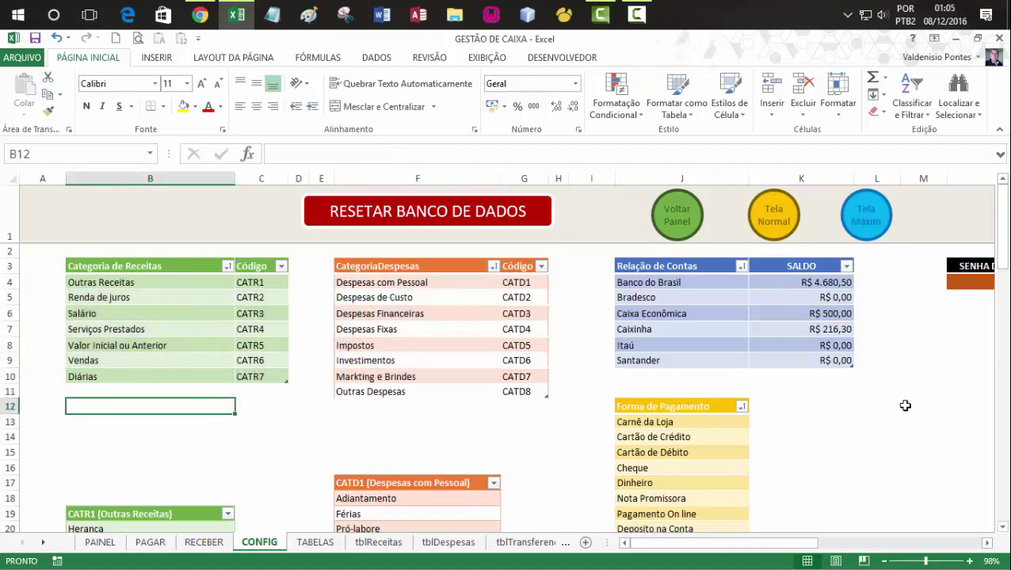
pyautogui.moveTo(712, 543); pyautogui.dragTo(736, 549)
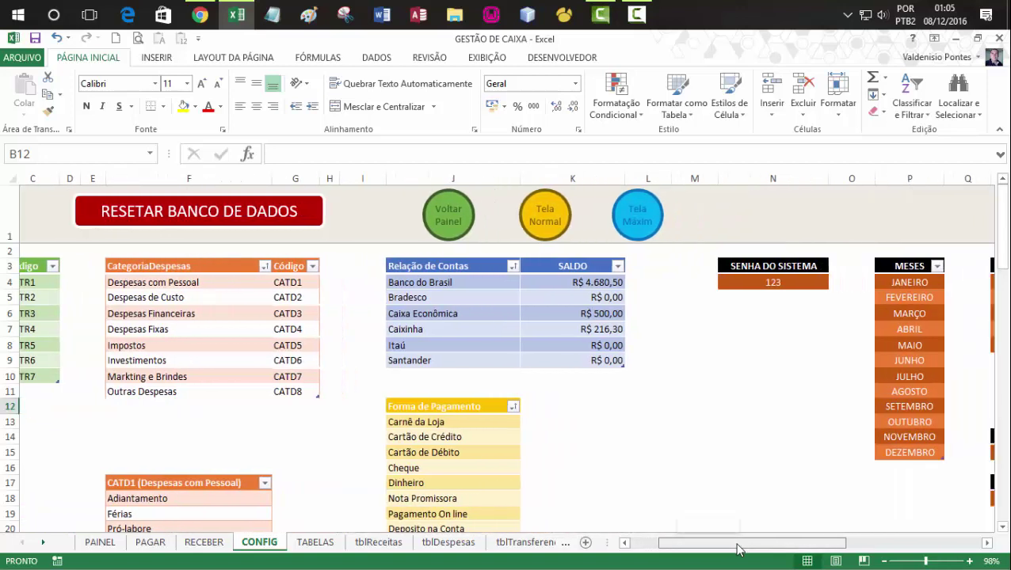
pyautogui.moveTo(446, 282); pyautogui.dragTo(440, 356)
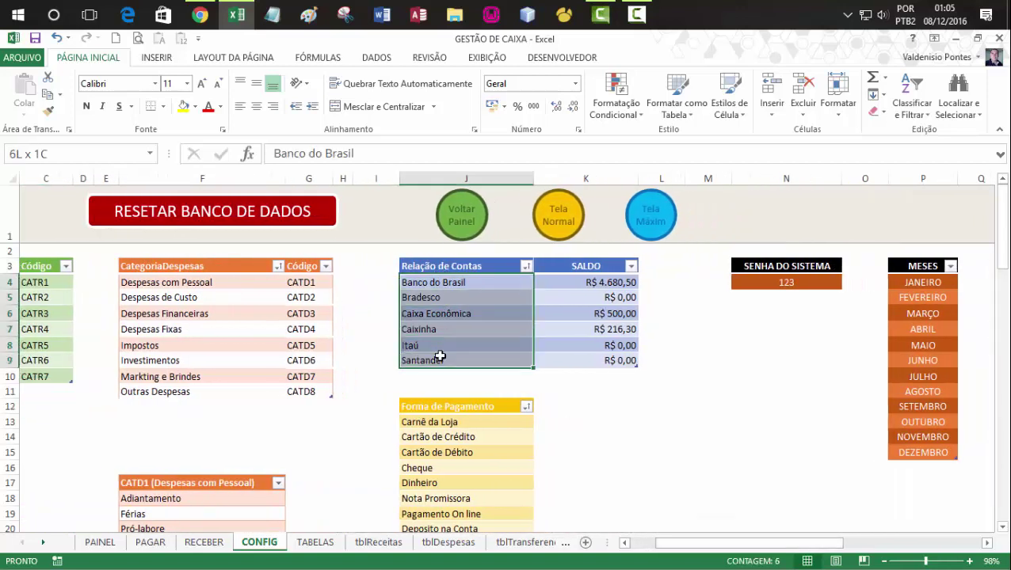
# Step: Review the account names J4:J9 and their SALDO balances K4:K9
pyautogui.click(682, 420)
pyautogui.click(479, 285)
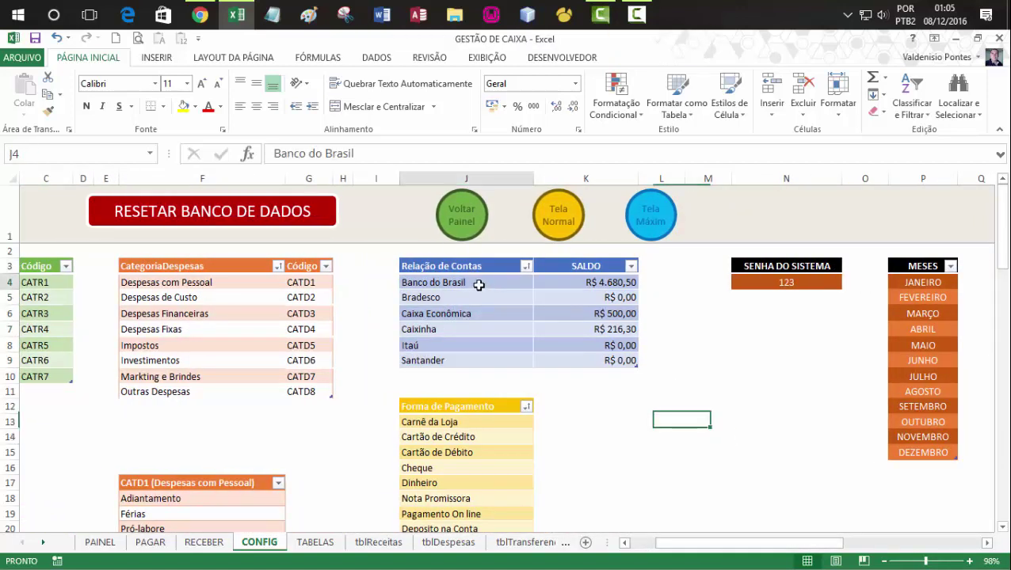
pyautogui.moveTo(479, 285); pyautogui.dragTo(479, 360)
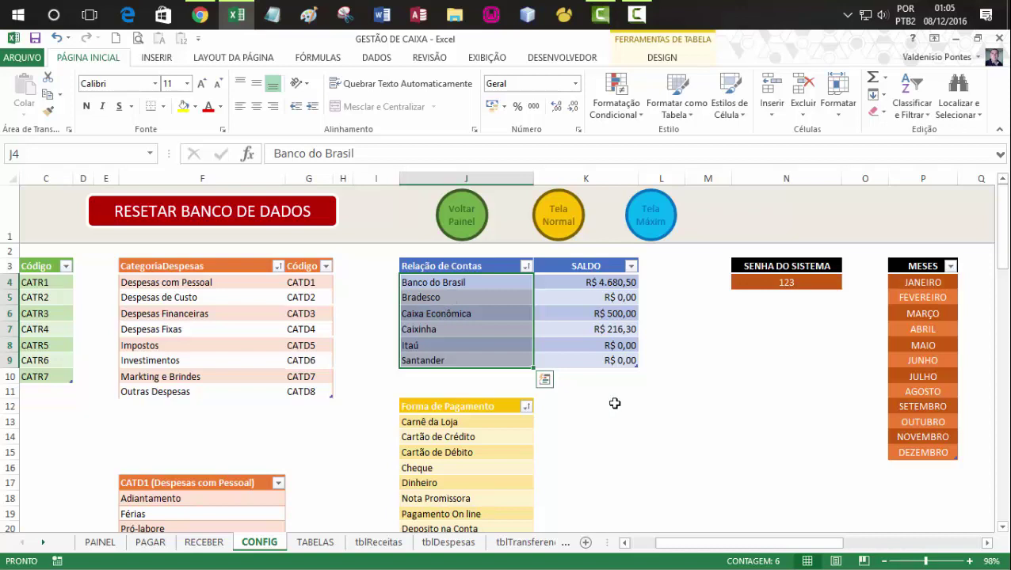
pyautogui.click(614, 402)
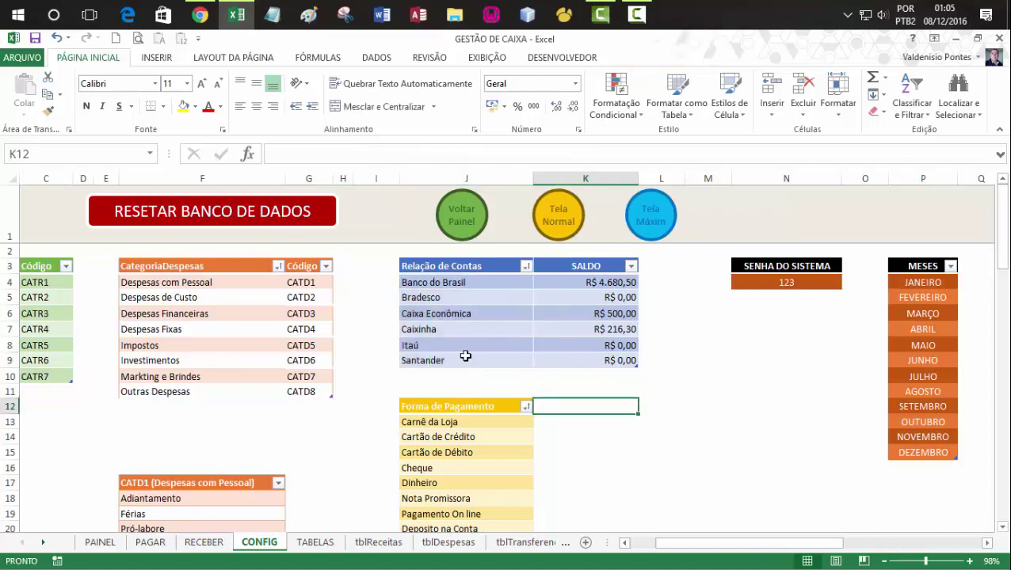
pyautogui.moveTo(576, 287); pyautogui.dragTo(579, 356)
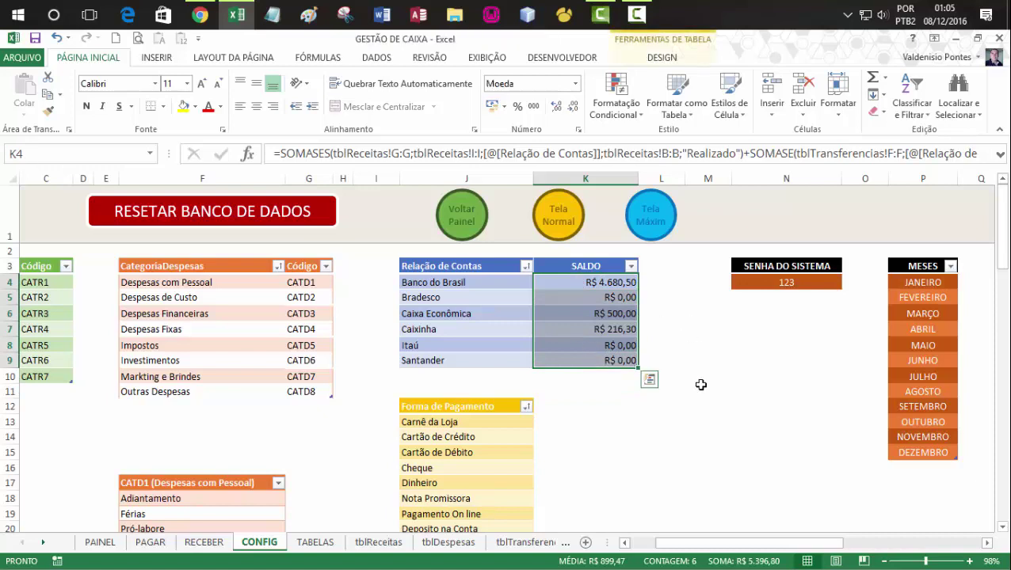
pyautogui.click(457, 284)
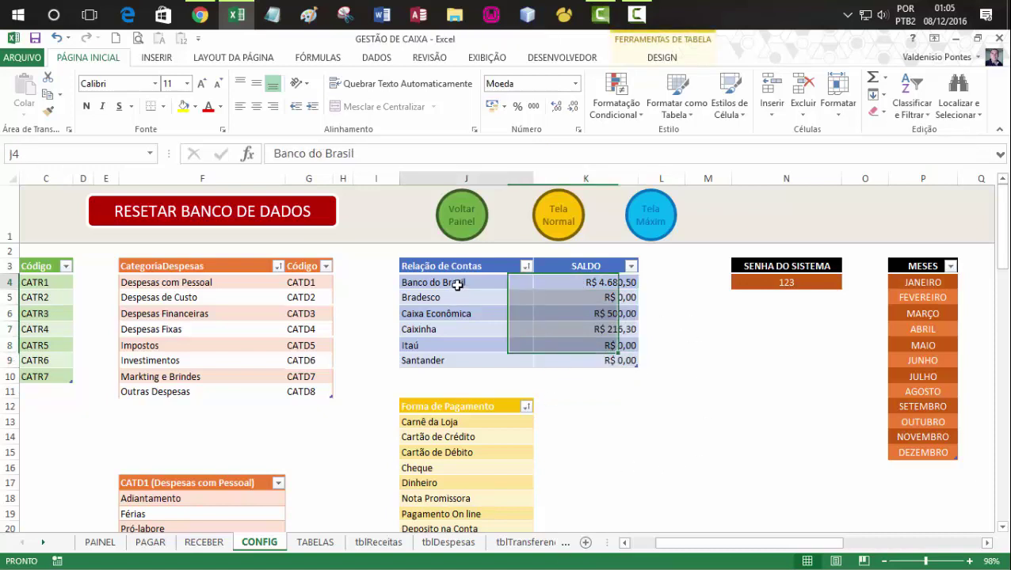
pyautogui.click(457, 298)
pyautogui.click(458, 314)
pyautogui.click(458, 328)
pyautogui.click(458, 283)
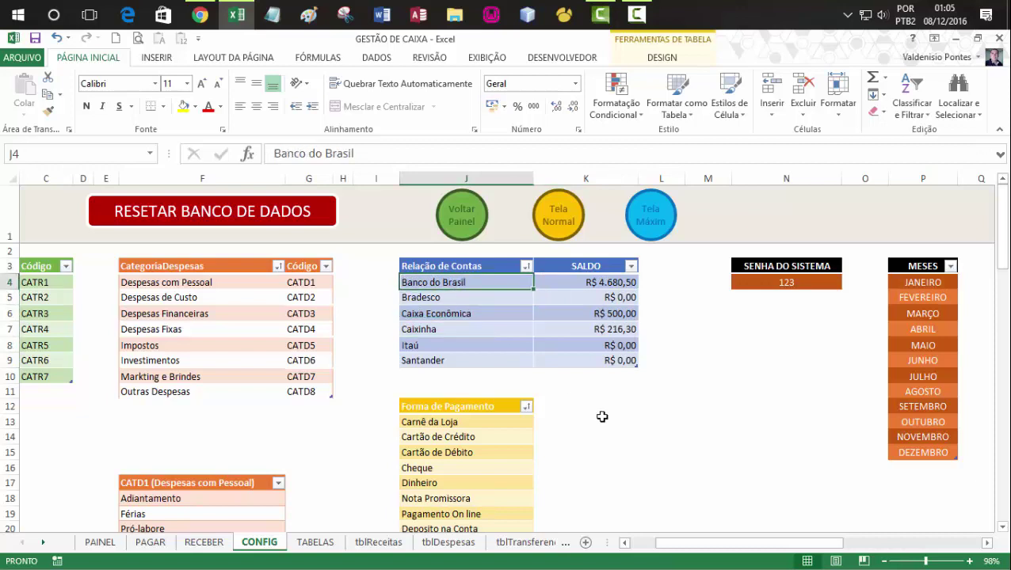
# Step: Clear J4 and enter Caixa Econômica as the first account
pyautogui.press('Delete')
pyautogui.click(608, 285)
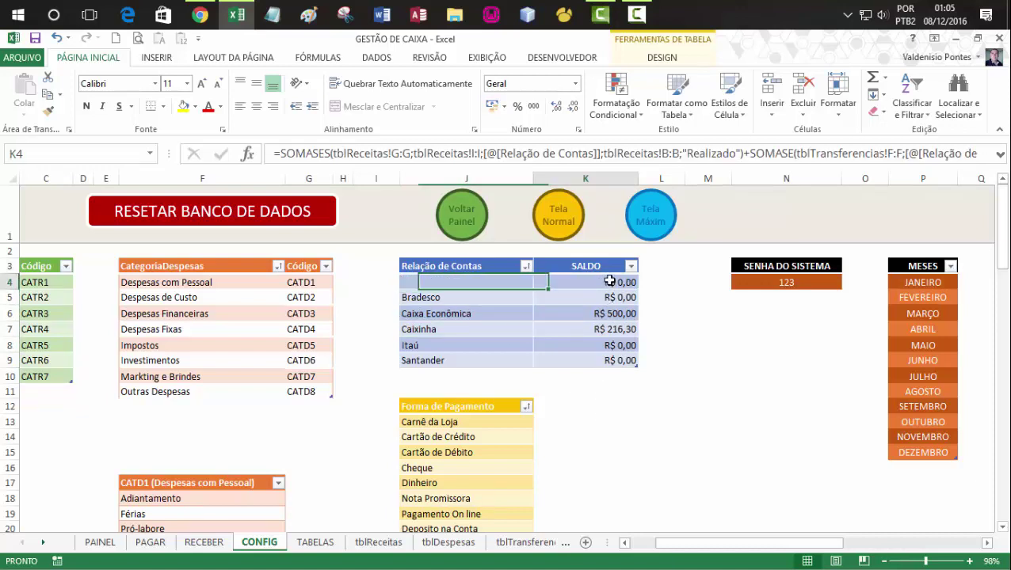
pyautogui.click(734, 423)
pyautogui.click(476, 287)
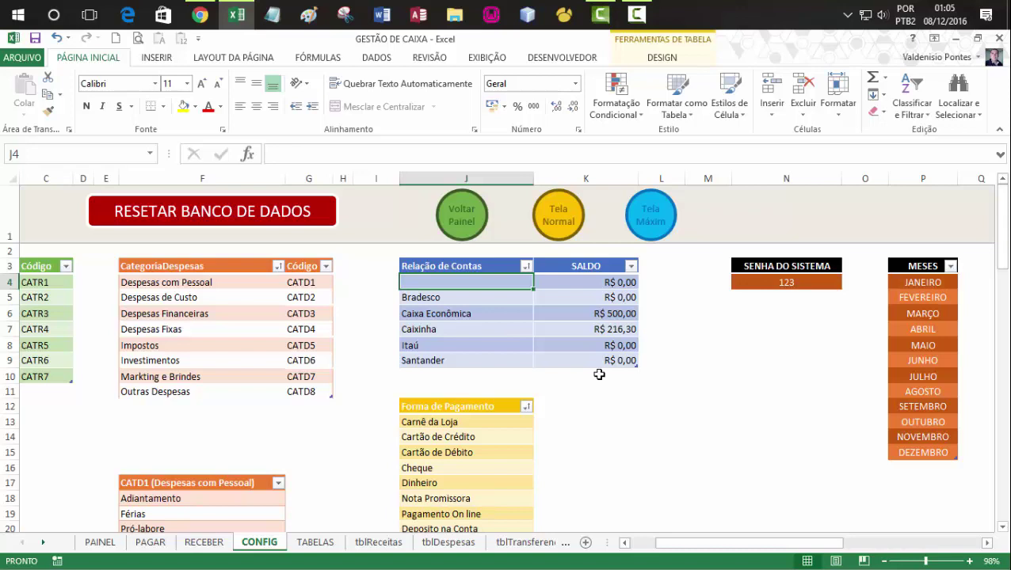
pyautogui.write('Bradesco')
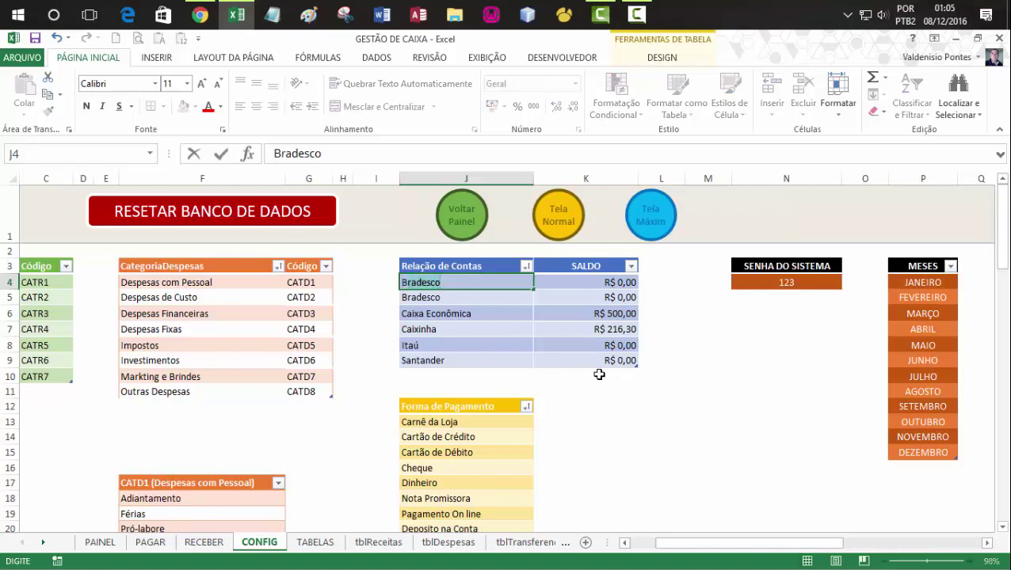
pyautogui.press('BackSpace')
pyautogui.write('Ca')
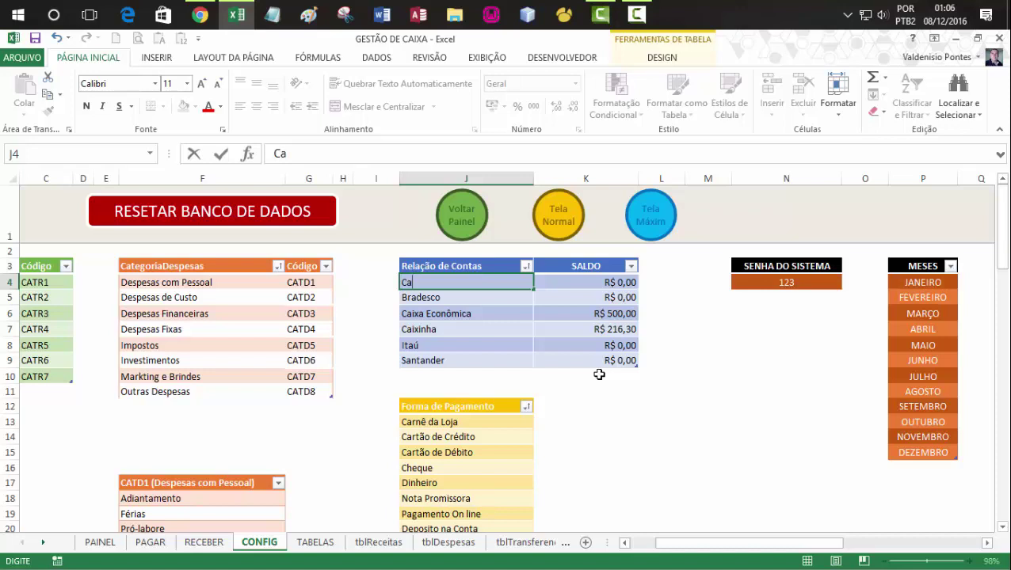
pyautogui.write('ixa Econômica')
pyautogui.press('Return')
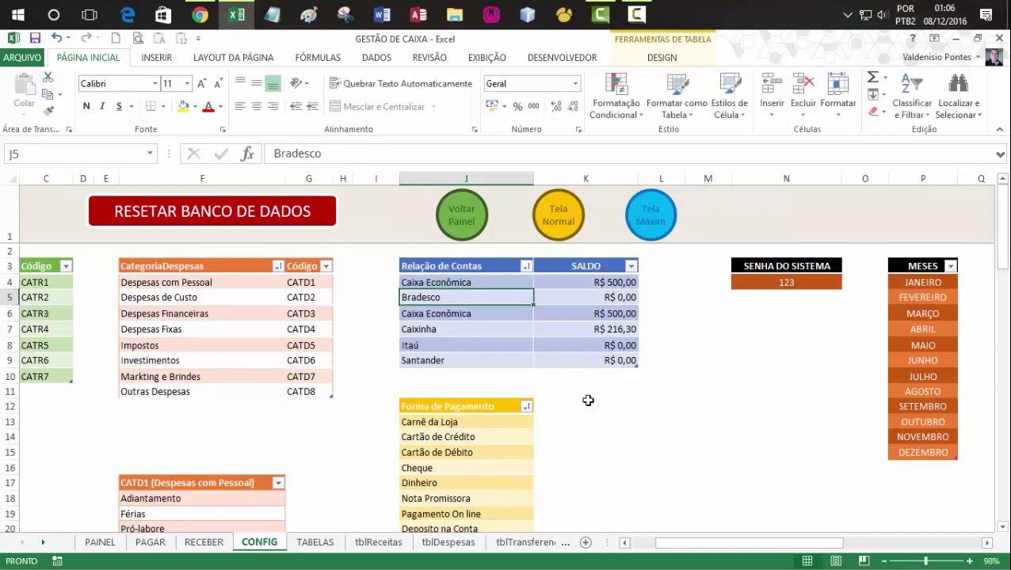
# Step: Rename the first account in J4 to Branco do Brasil
pyautogui.click(502, 284)
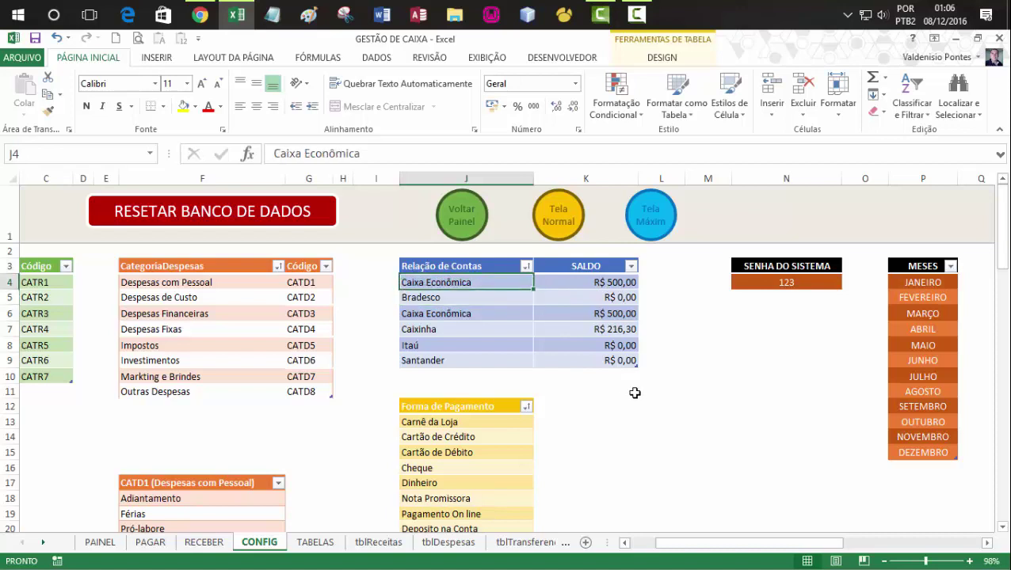
pyautogui.write('Bradesco')
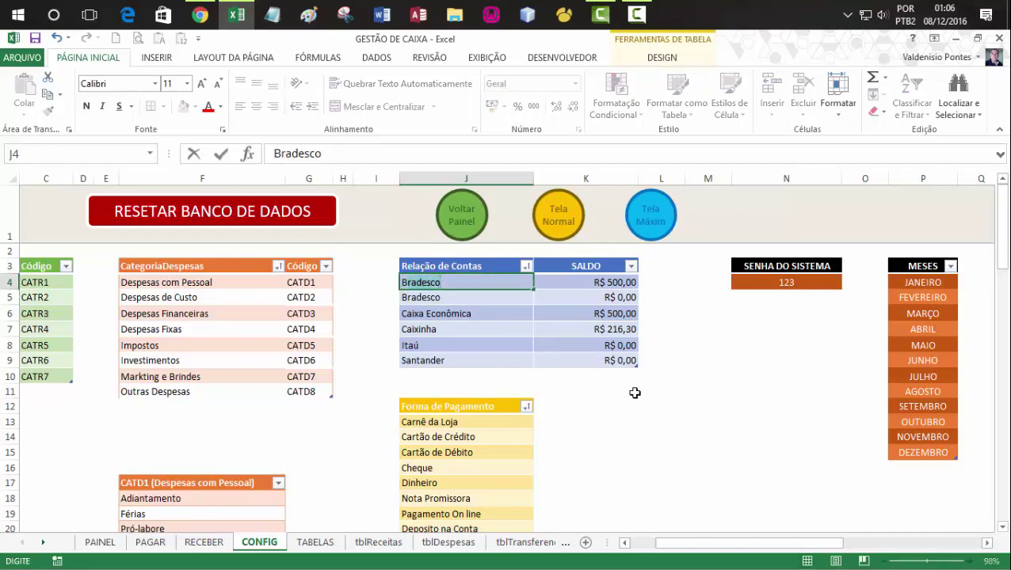
pyautogui.write('nco do Brasil')
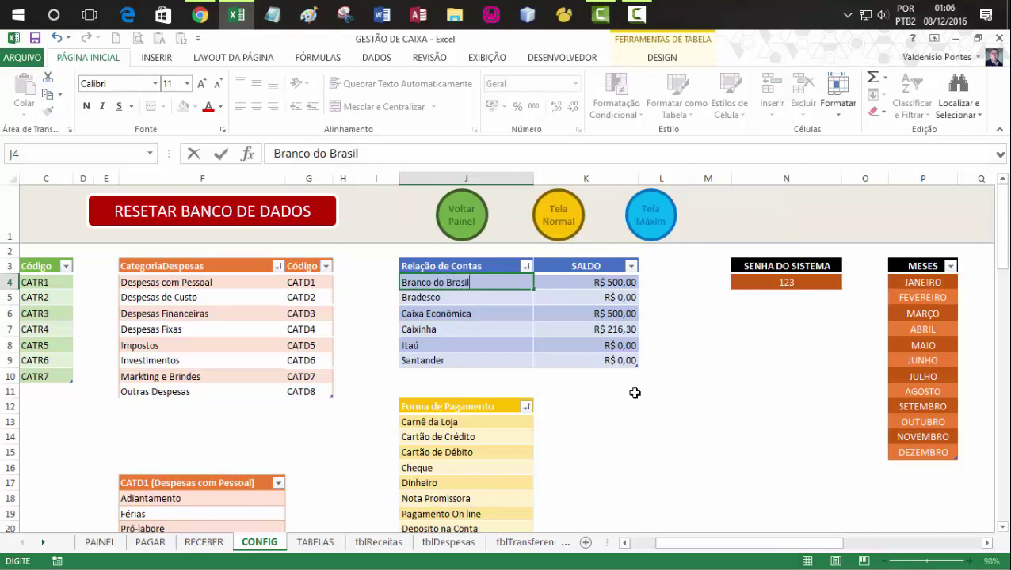
pyautogui.press('Return')
pyautogui.click(636, 412)
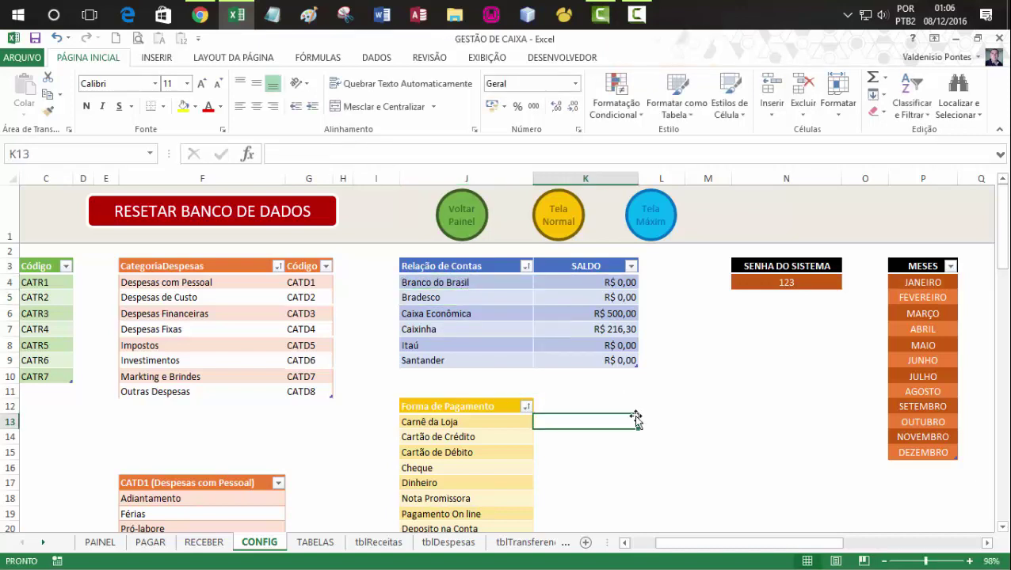
pyautogui.click(423, 362)
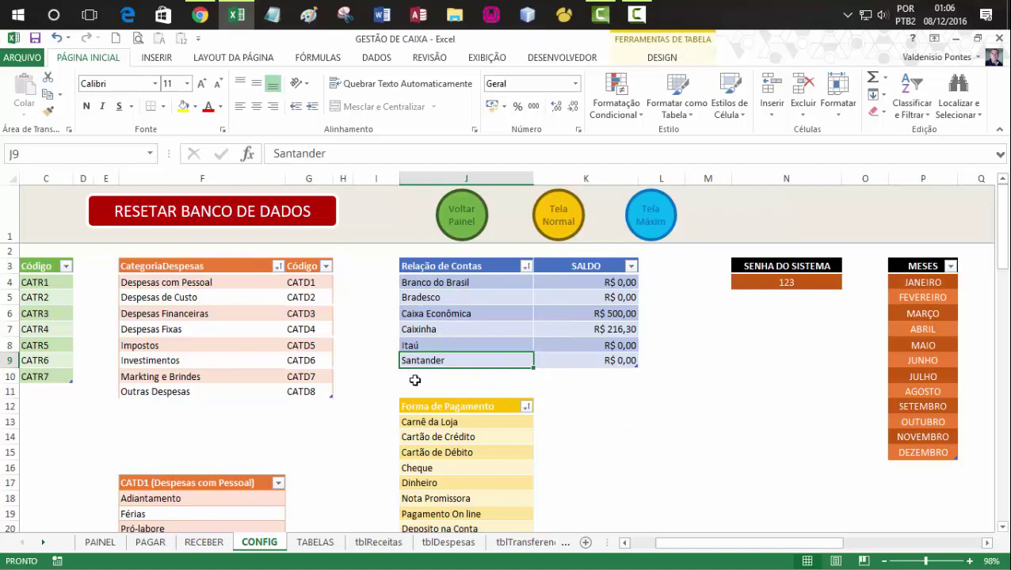
# Step: Add empty rows to the Relação de Contas table below Santander
pyautogui.click(556, 361)
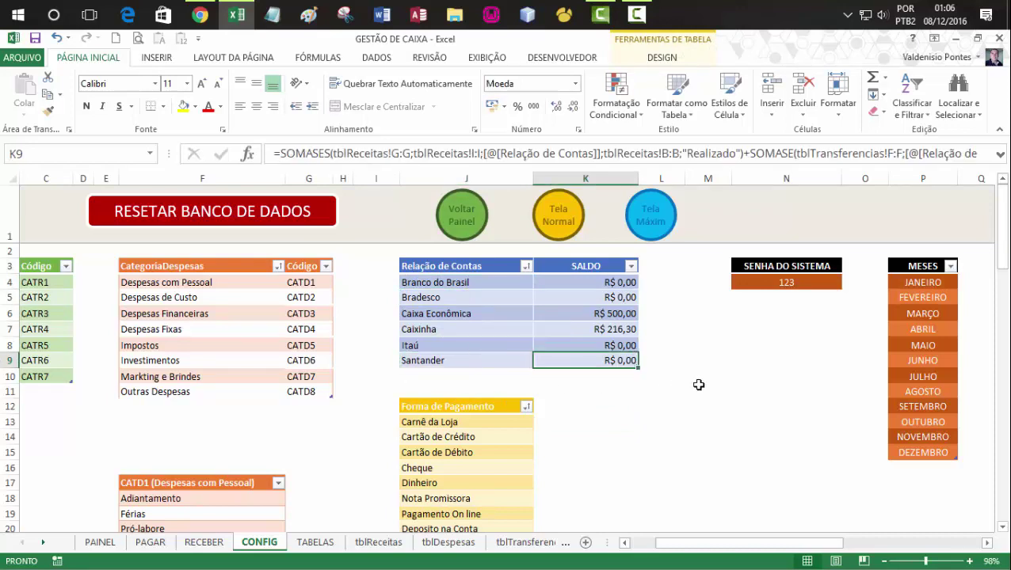
pyautogui.press('Tab')
pyautogui.press('Tab')
pyautogui.press('Tab')
pyautogui.press('Tab')
pyautogui.press('Tab')
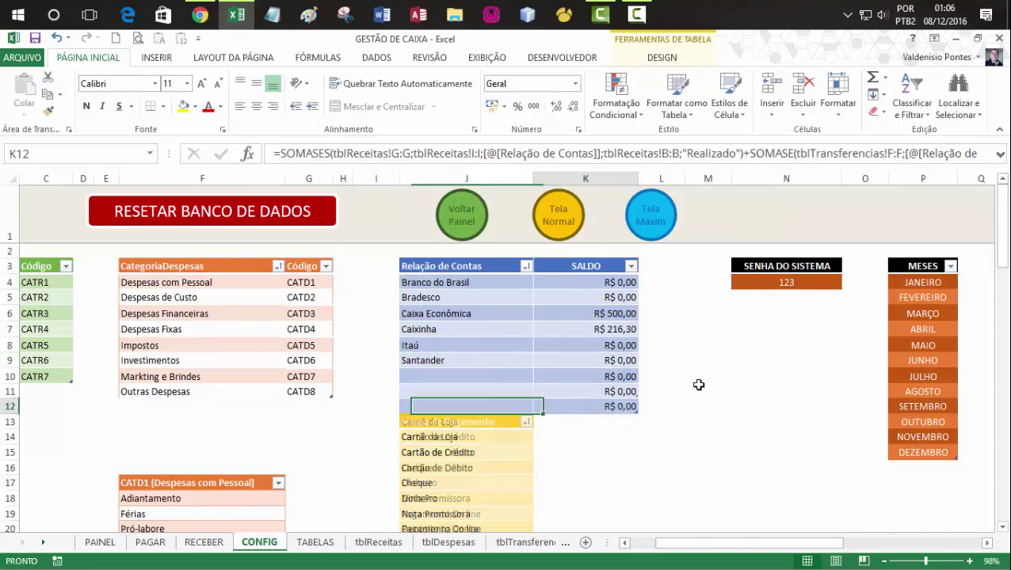
pyautogui.press('Tab')
pyautogui.press('Tab')
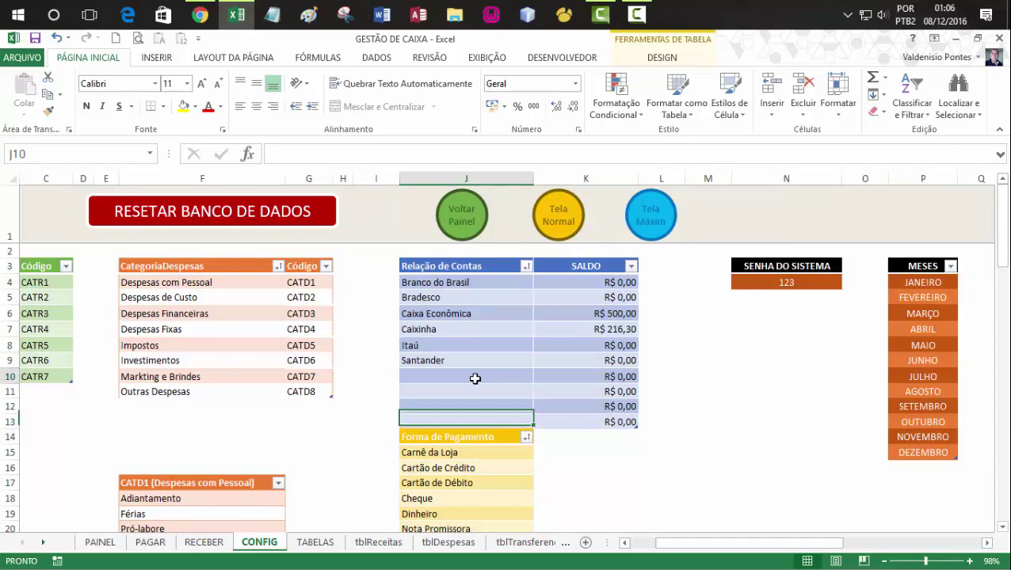
pyautogui.press('Up')
pyautogui.press('Up')
pyautogui.press('Up')
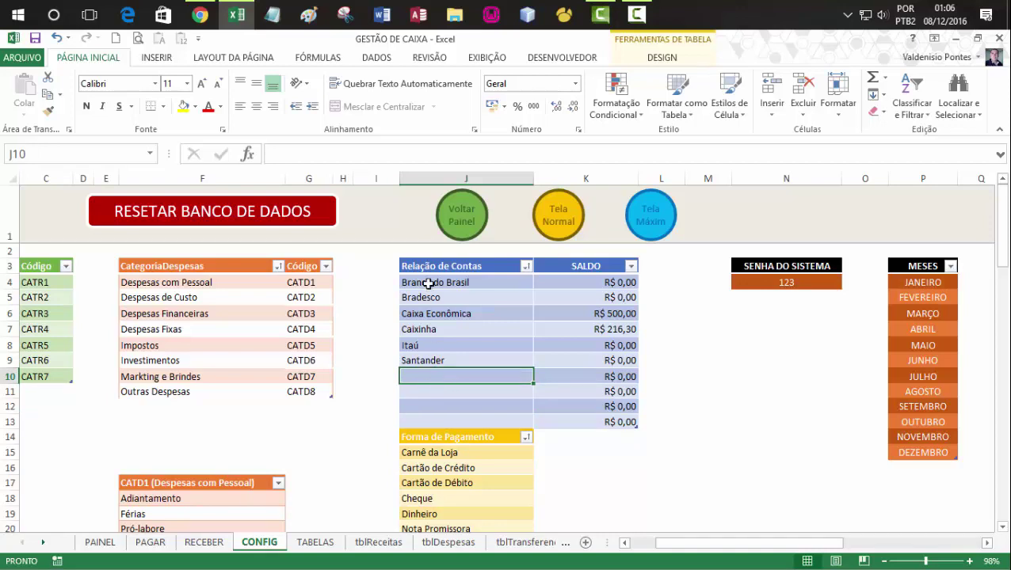
# Step: Check which accounts the PAINEL Conta list offers, then return to CONFIG
pyautogui.click(100, 542)
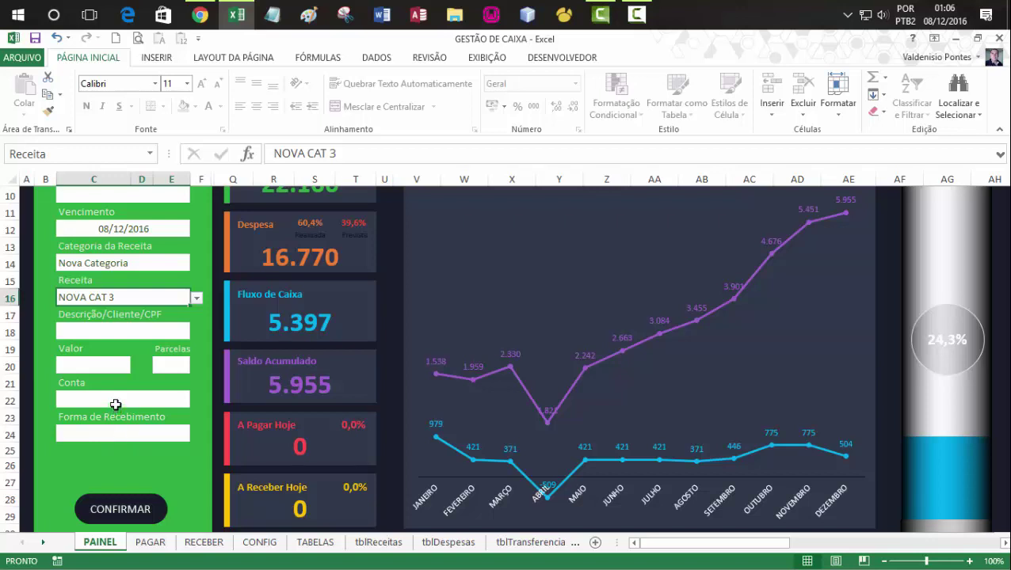
pyautogui.click(115, 400)
pyautogui.click(196, 401)
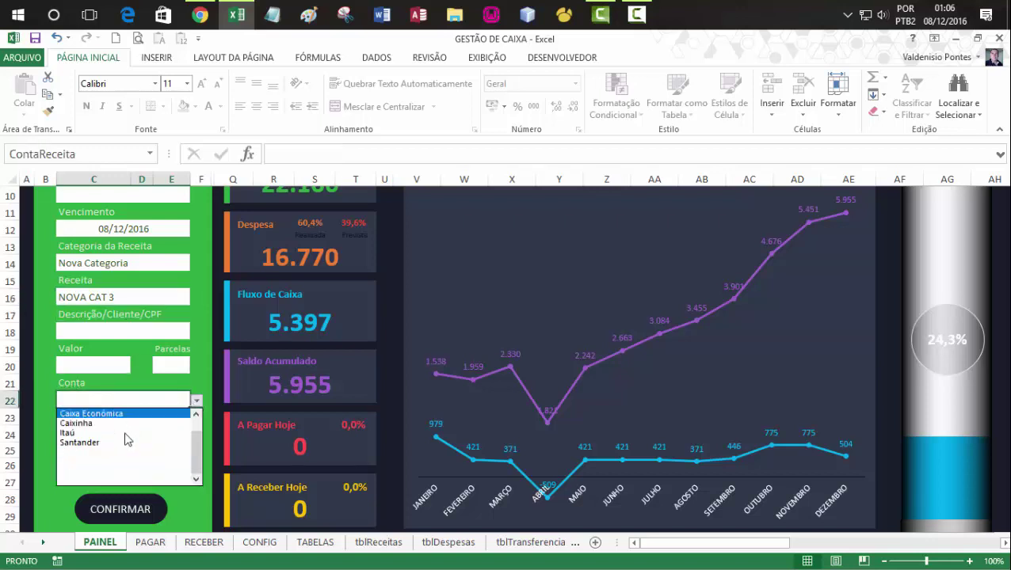
pyautogui.scroll(-3, 159, 444)
pyautogui.scroll(2, 198, 450)
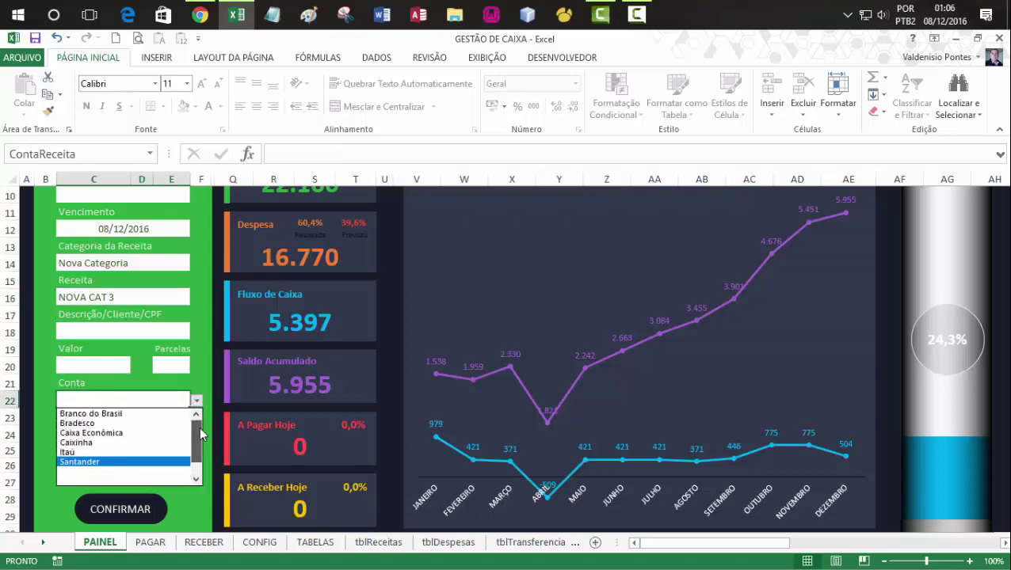
pyautogui.scroll(-2, 198, 450)
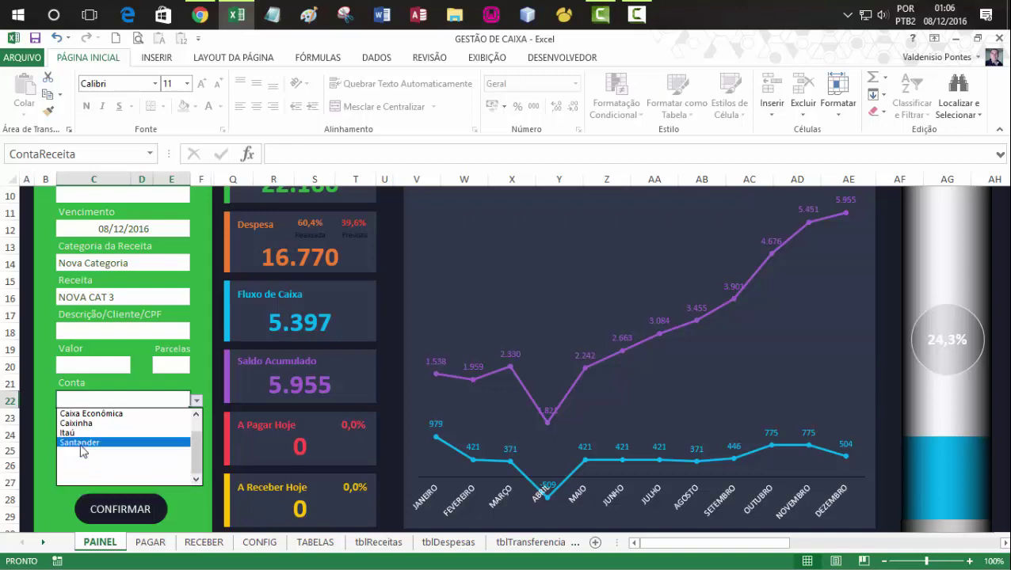
pyautogui.click(255, 545)
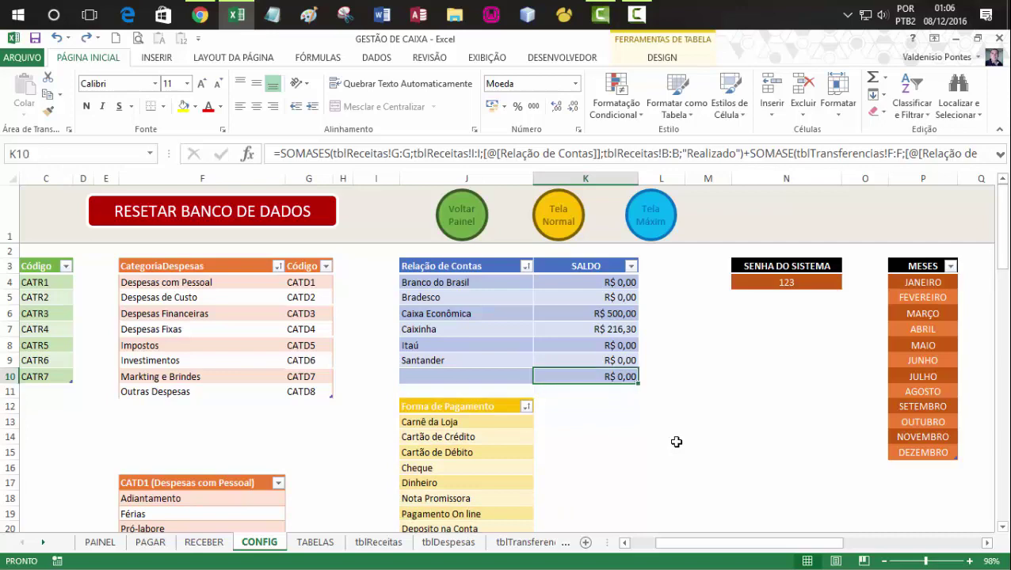
# Step: Trim the account table to end at Santander and confirm the PAINEL Conta list
pyautogui.click(649, 407)
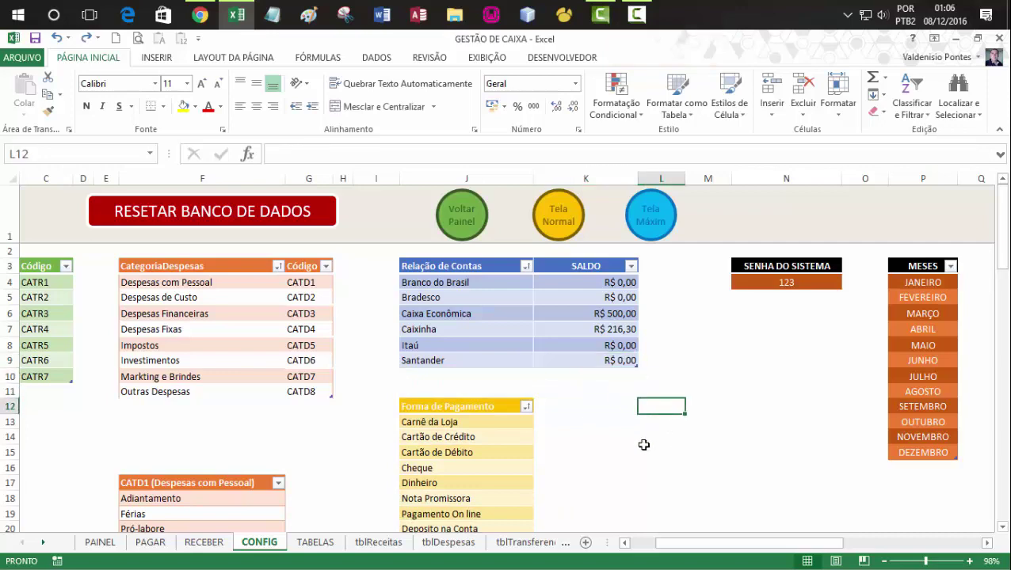
pyautogui.click(99, 543)
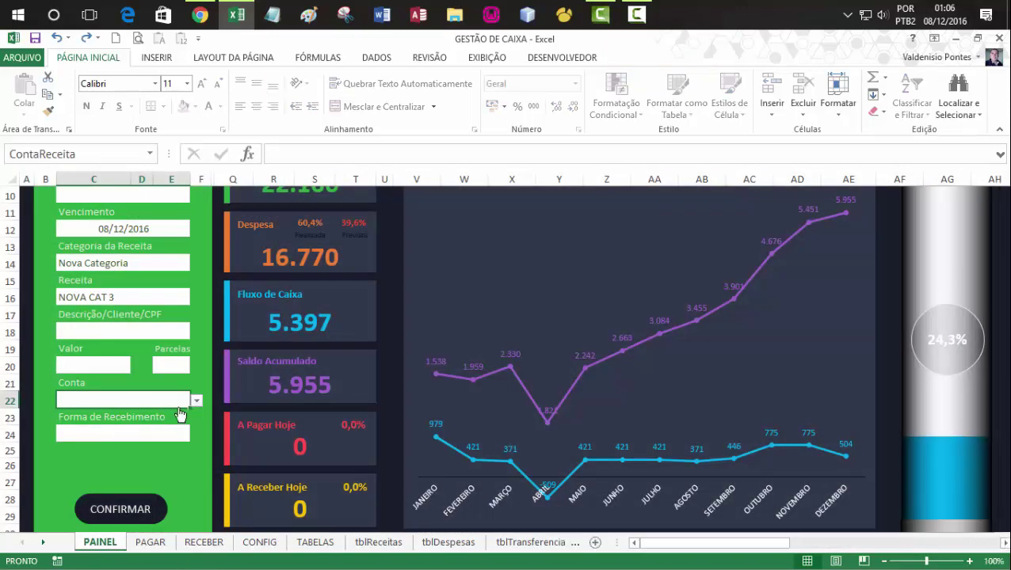
pyautogui.click(196, 401)
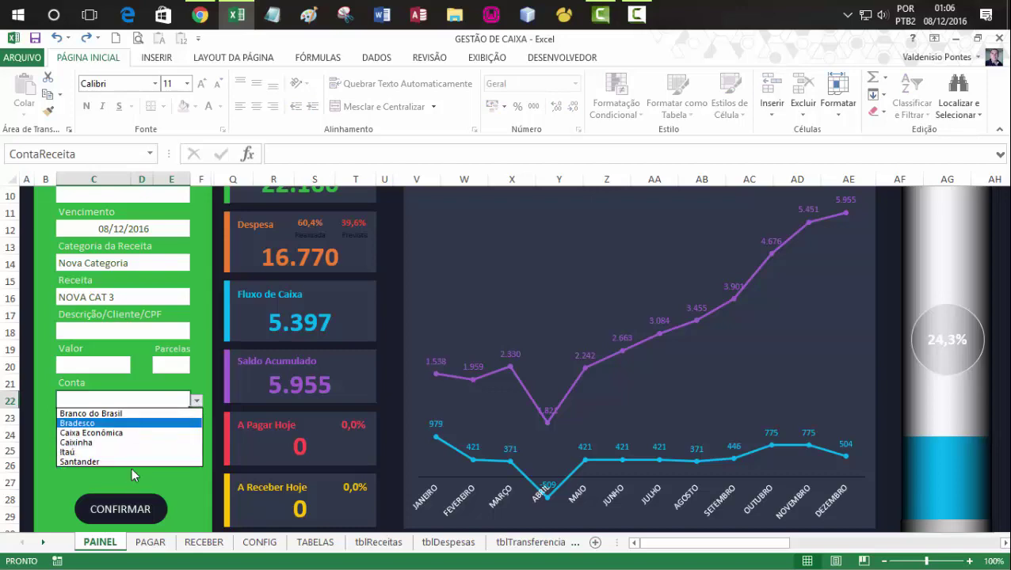
pyautogui.click(259, 543)
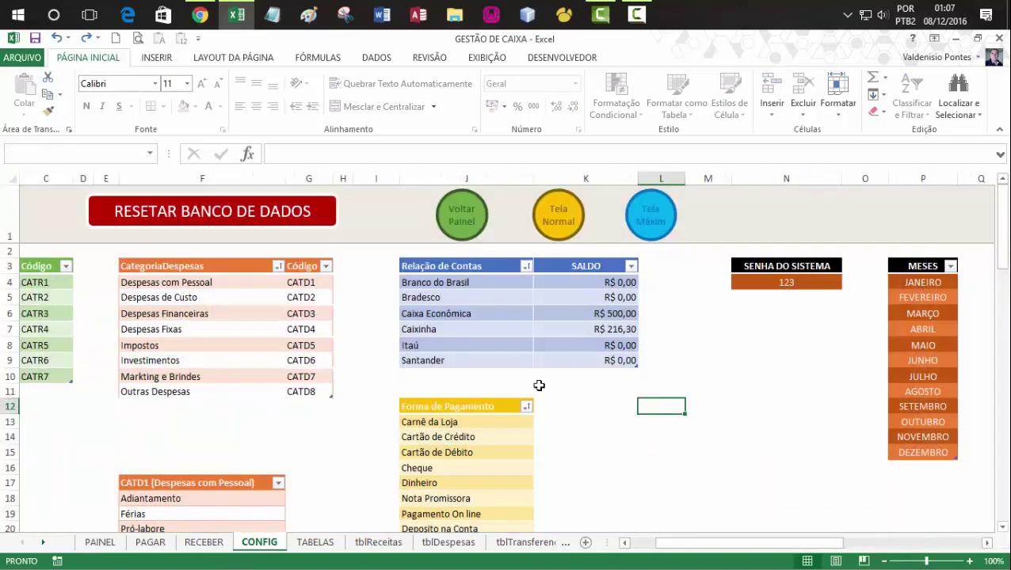
# Step: Select the payment methods from Carnê da Loja to Deposito na Conta
pyautogui.click(755, 376)
pyautogui.scroll(-2, 695, 416)
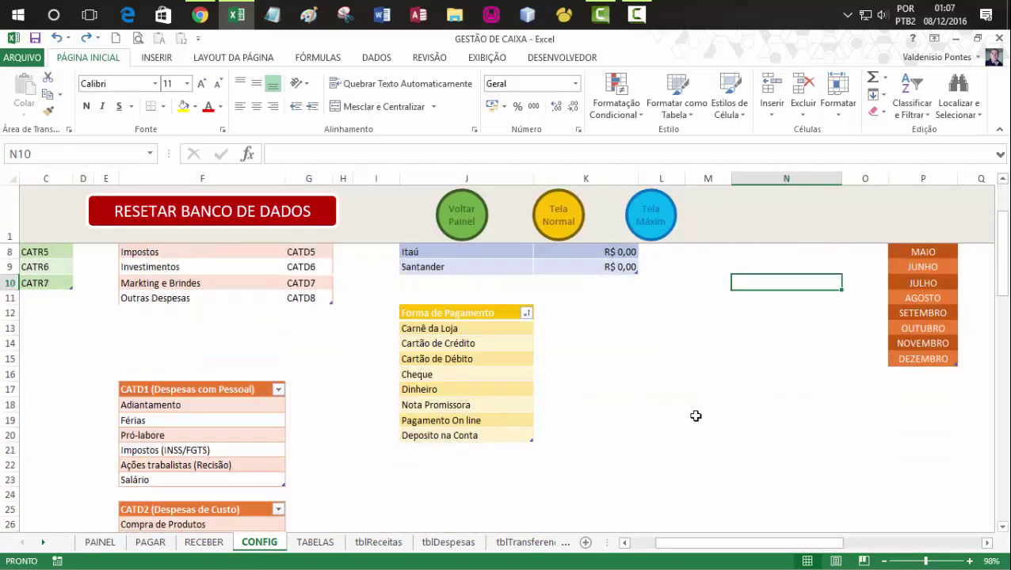
pyautogui.moveTo(447, 330); pyautogui.dragTo(438, 435)
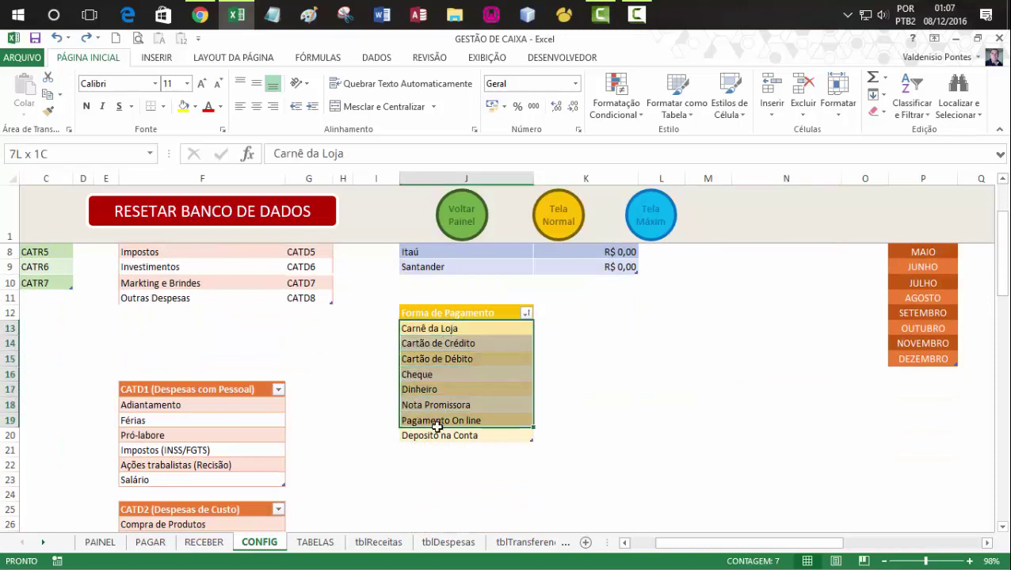
pyautogui.click(606, 347)
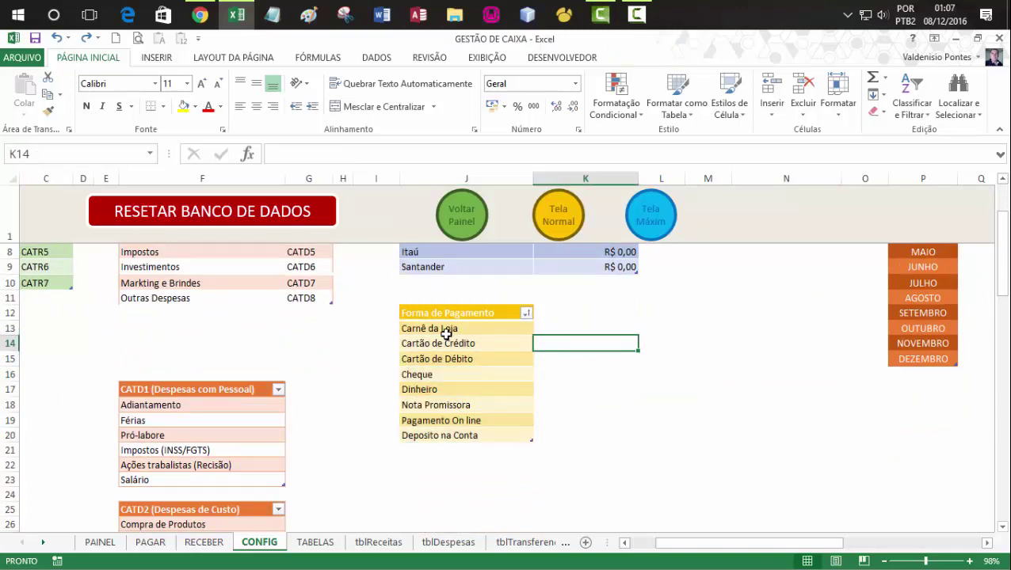
pyautogui.moveTo(439, 330); pyautogui.dragTo(438, 428)
pyautogui.click(661, 346)
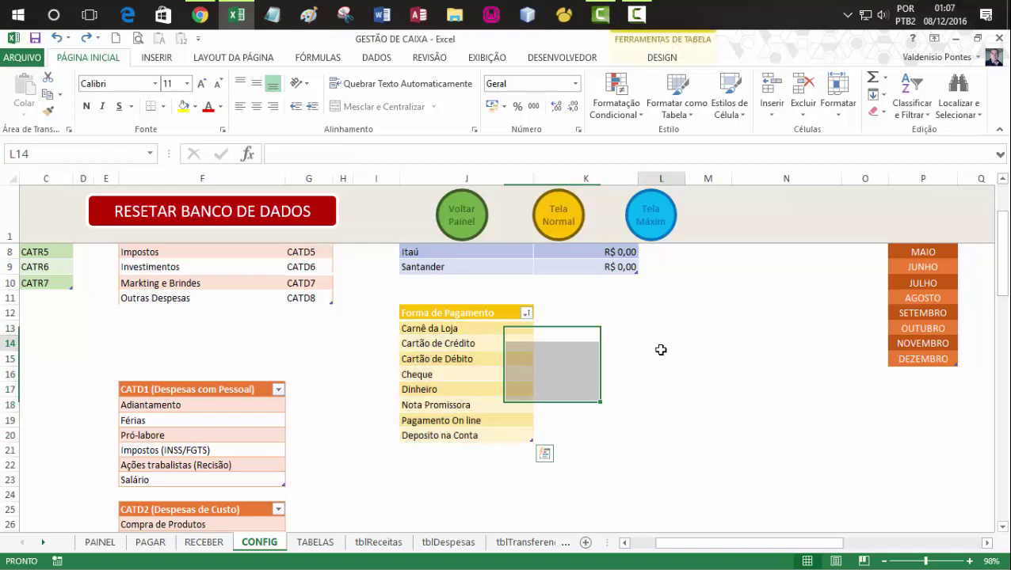
pyautogui.scroll(1, 581, 400)
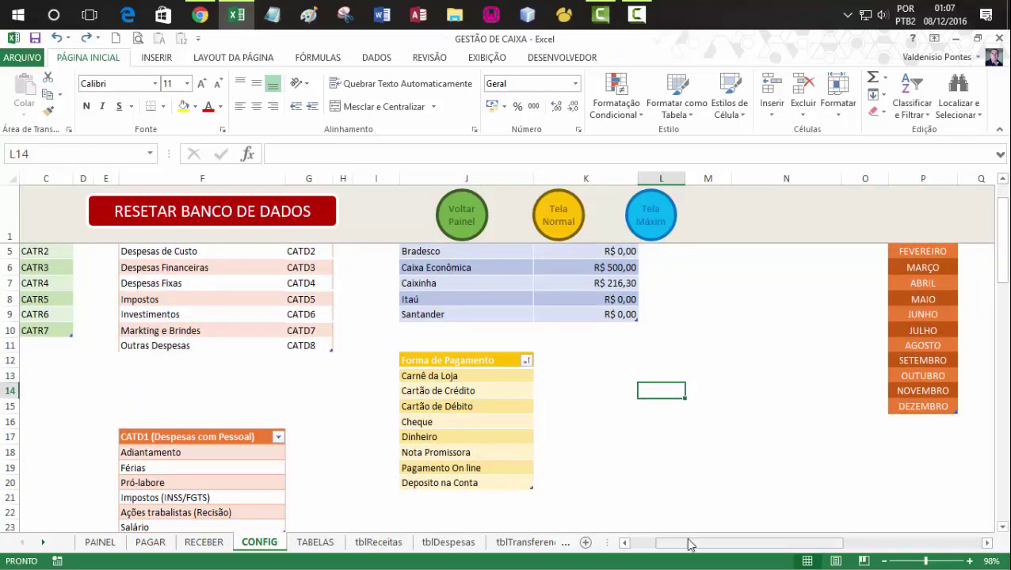
pyautogui.moveTo(690, 544)
pyautogui.mouseDown()
pyautogui.moveTo(794, 552)
pyautogui.moveTo(781, 552)
pyautogui.mouseUp()
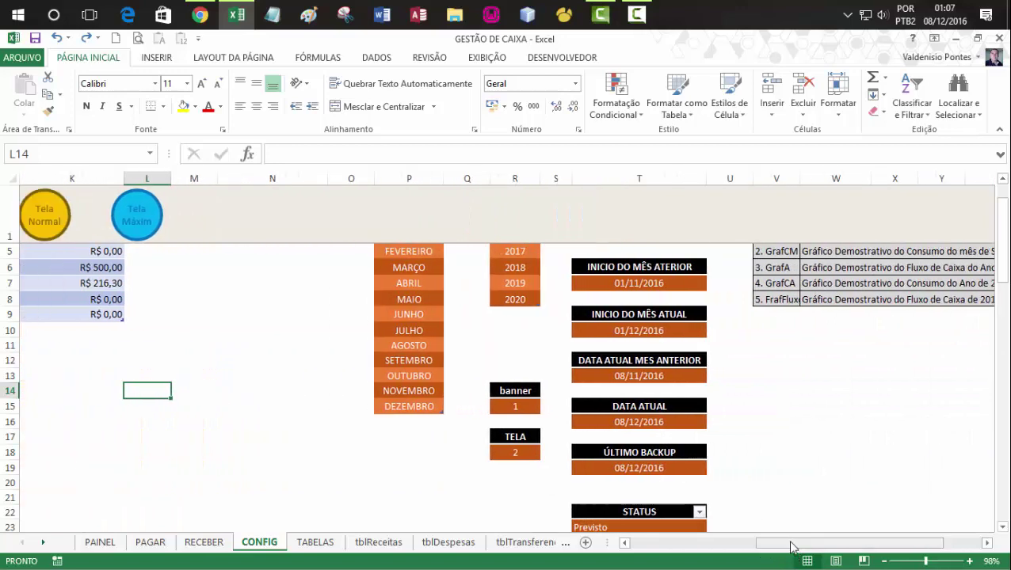
pyautogui.scroll(1, 760, 443)
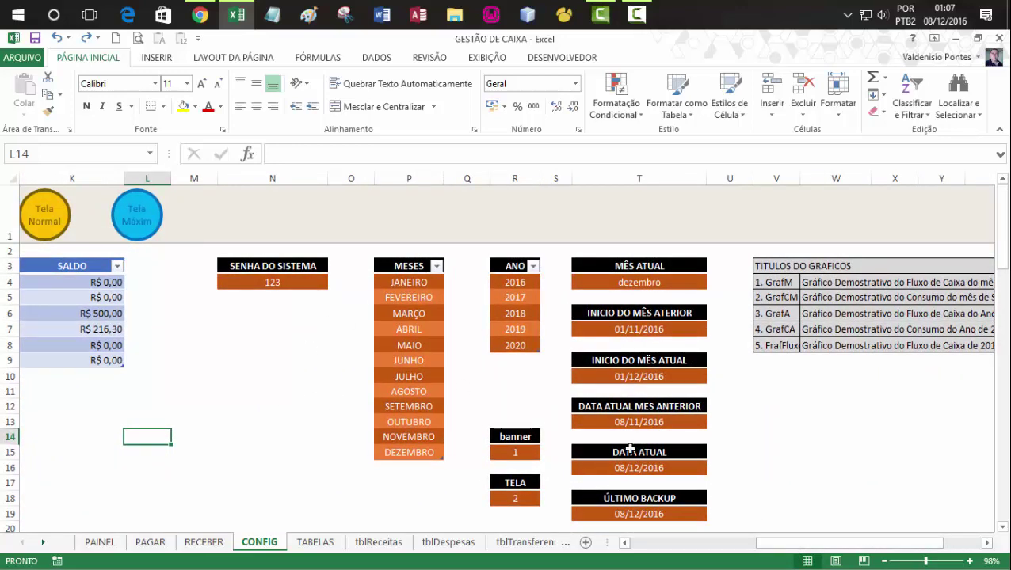
pyautogui.scroll(-4, 641, 401)
pyautogui.scroll(2, 449, 412)
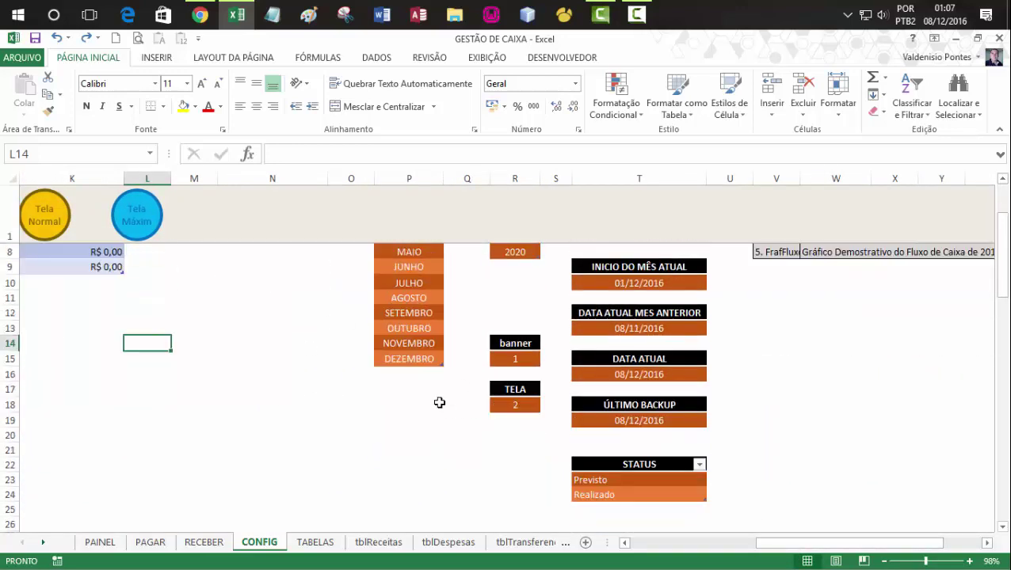
pyautogui.scroll(2, 436, 404)
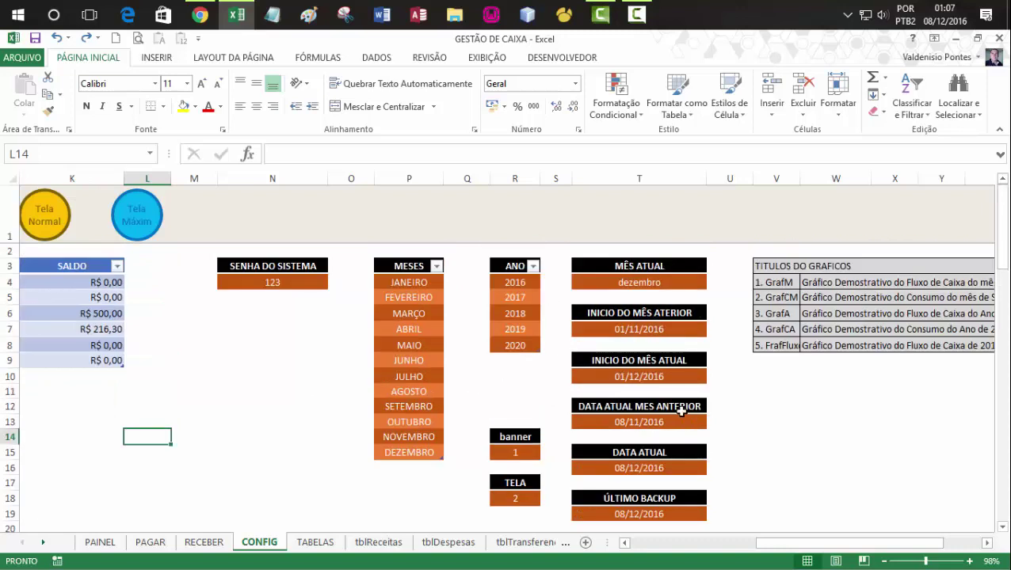
pyautogui.scroll(-2, 658, 439)
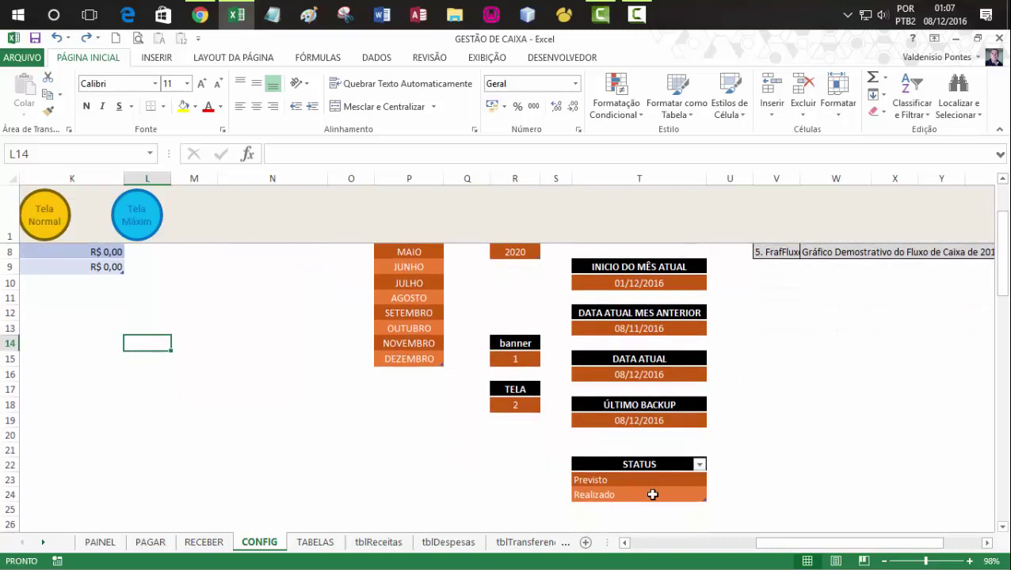
pyautogui.scroll(-1, 812, 437)
pyautogui.click(592, 434)
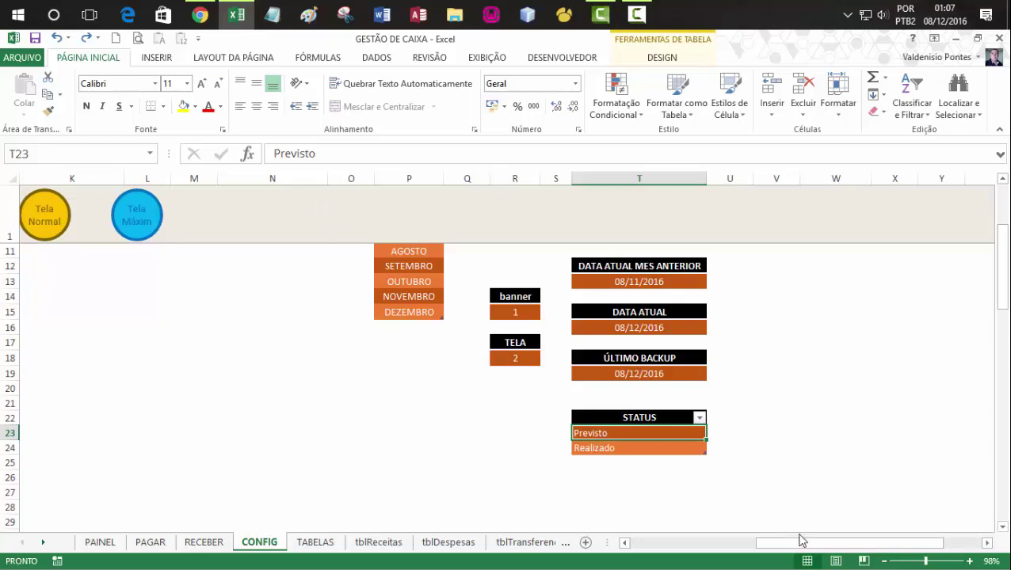
pyautogui.moveTo(800, 540); pyautogui.dragTo(810, 551)
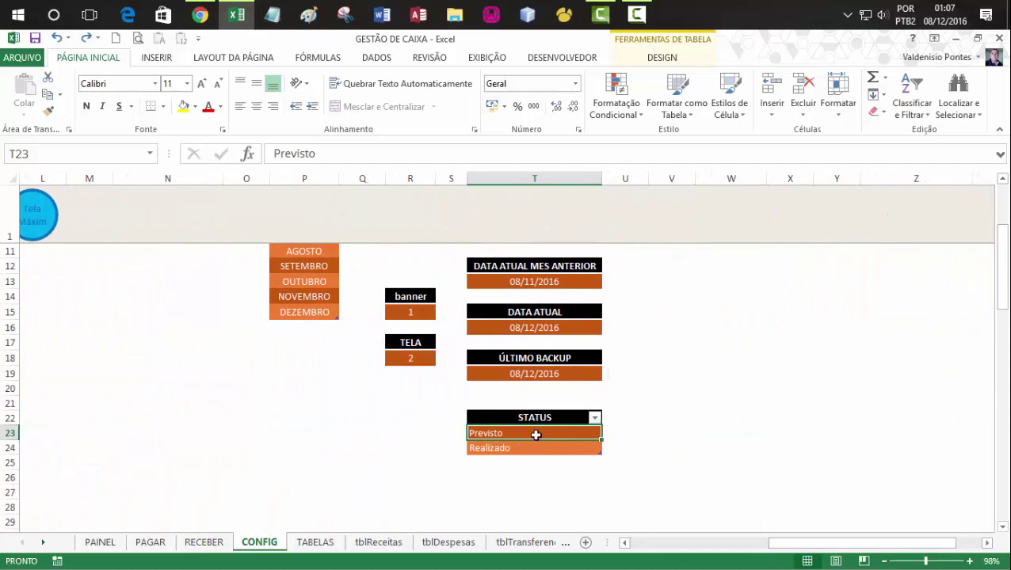
pyautogui.scroll(3, 674, 389)
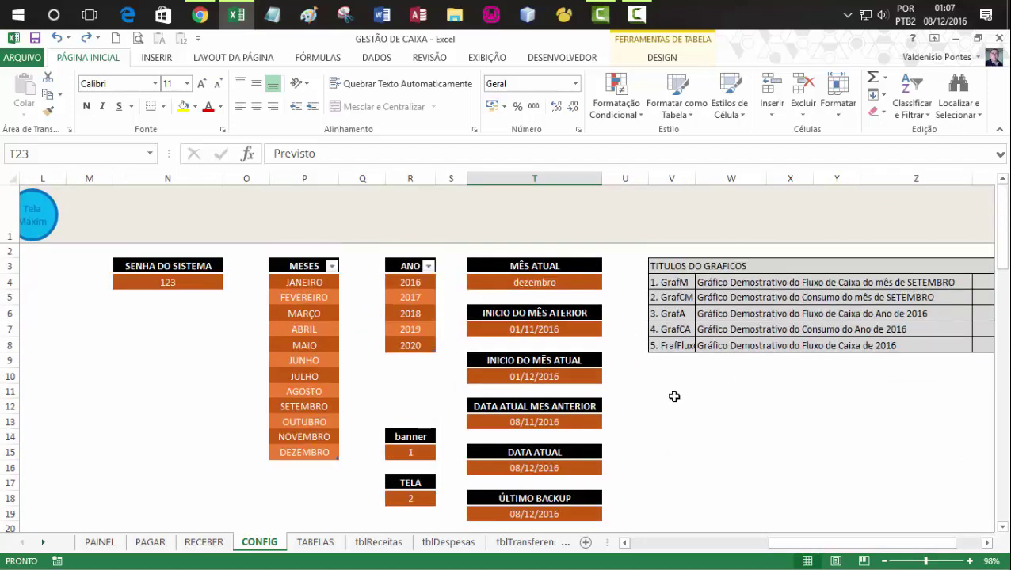
pyautogui.moveTo(785, 542); pyautogui.dragTo(760, 543)
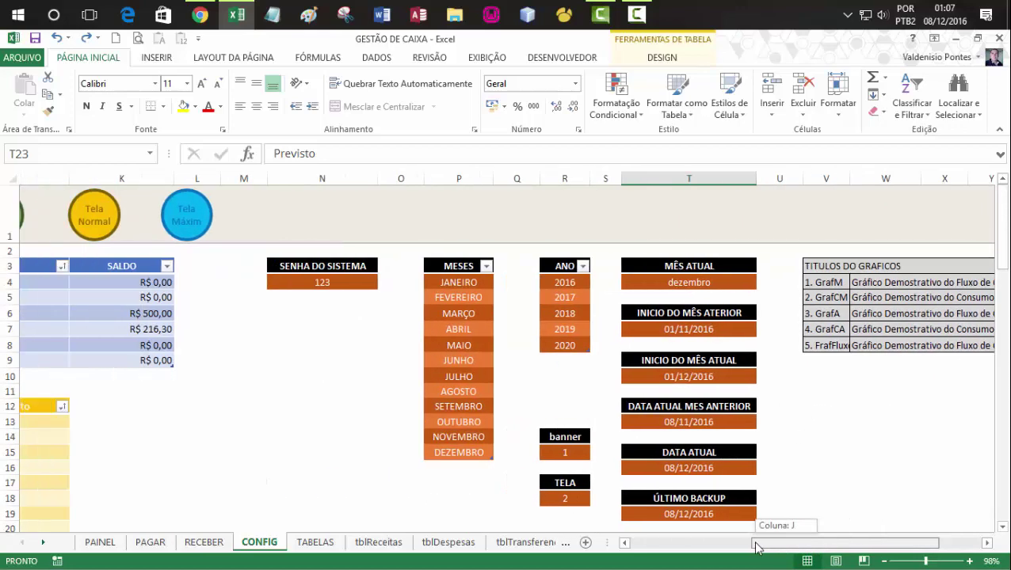
pyautogui.scroll(-3, 805, 494)
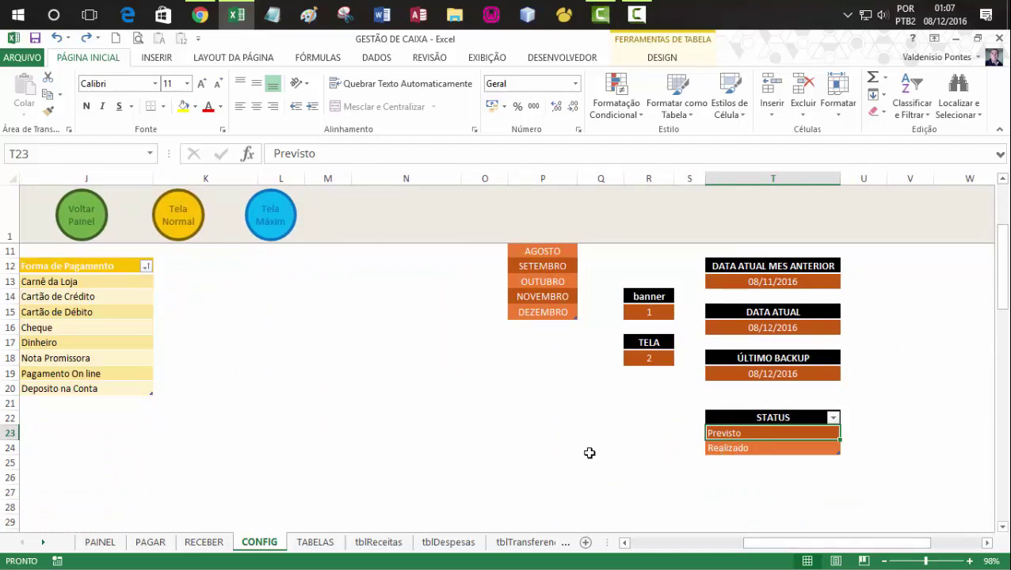
pyautogui.scroll(3, 538, 451)
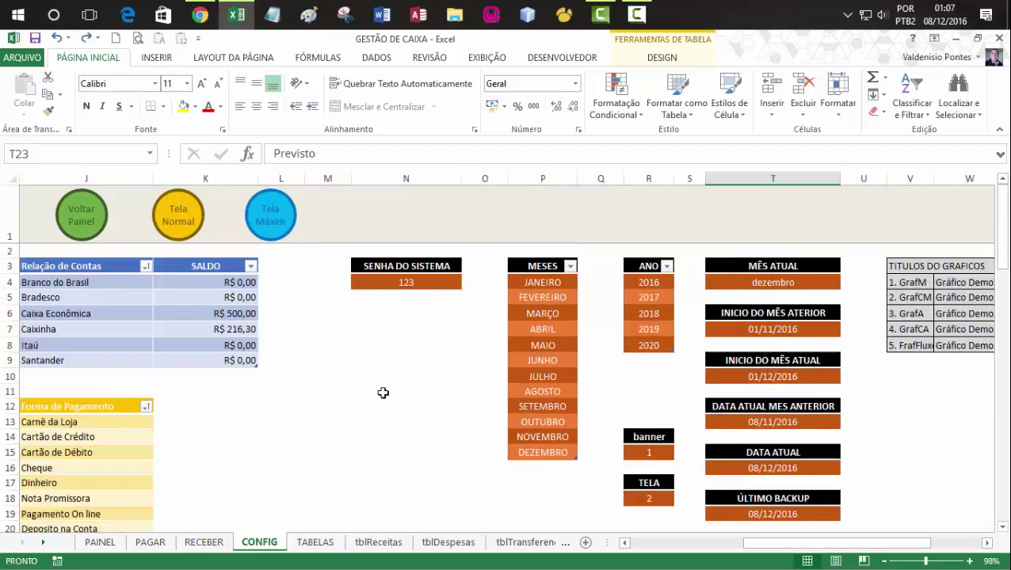
pyautogui.click(389, 285)
# Step: Reselect the system password cell, then scroll CONFIG back so columns A–M and rows 1–20 show
pyautogui.click(381, 358)
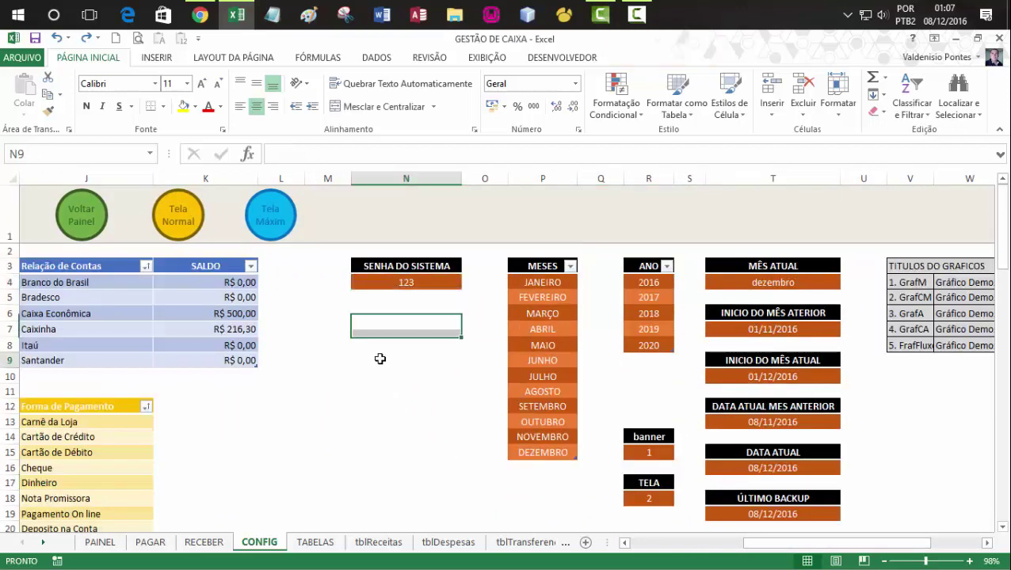
pyautogui.click(389, 283)
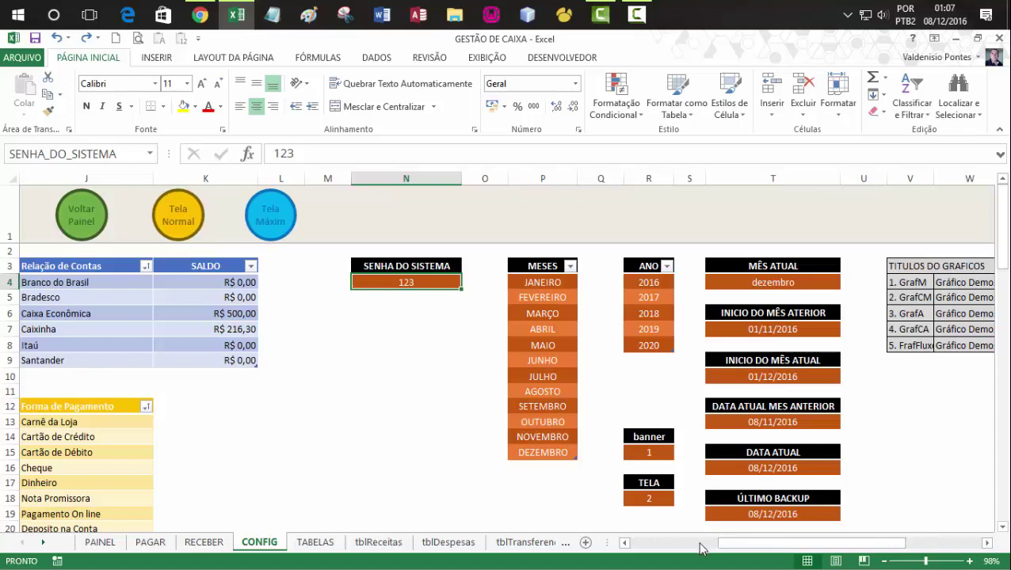
pyautogui.moveTo(719, 541); pyautogui.dragTo(719, 511)
pyautogui.click(686, 429)
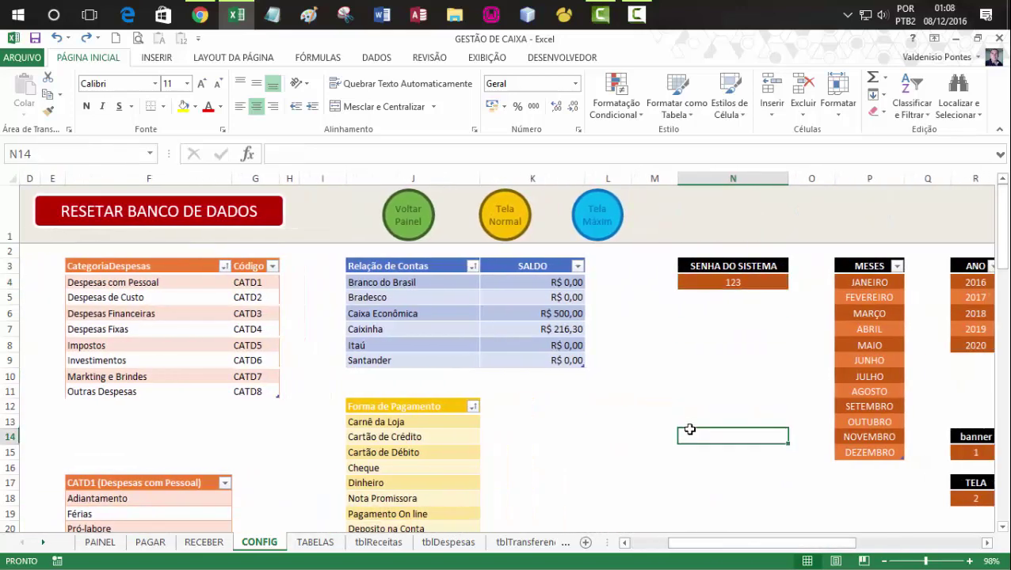
pyautogui.click(726, 285)
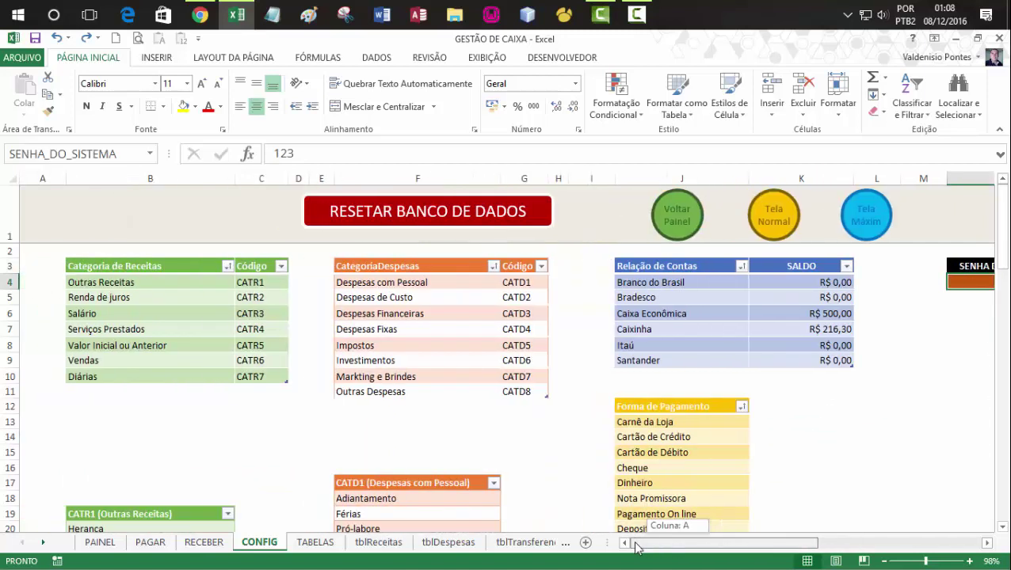
pyautogui.moveTo(694, 544); pyautogui.dragTo(634, 544)
pyautogui.click(507, 428)
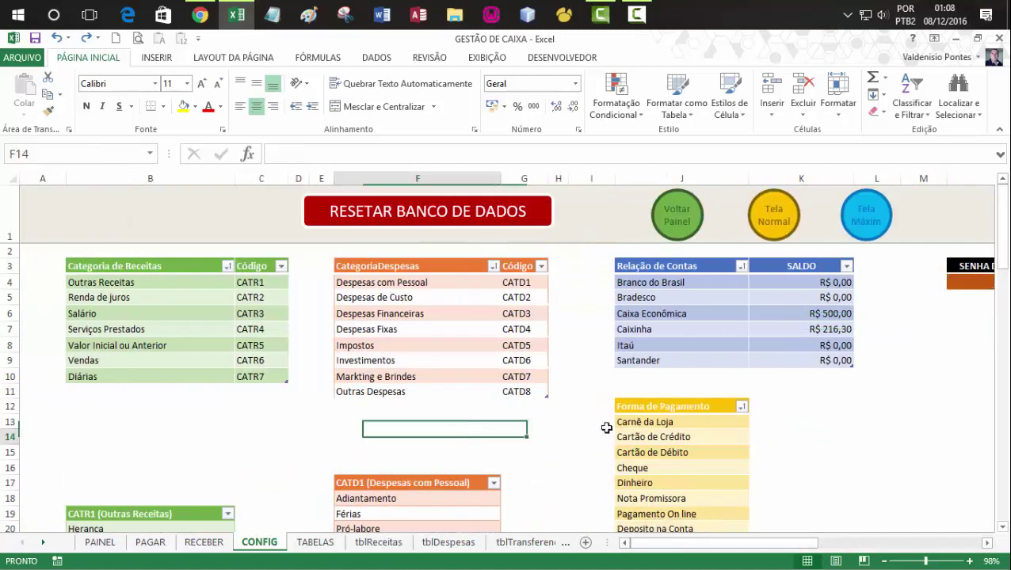
pyautogui.click(758, 408)
pyautogui.scroll(-3, 824, 454)
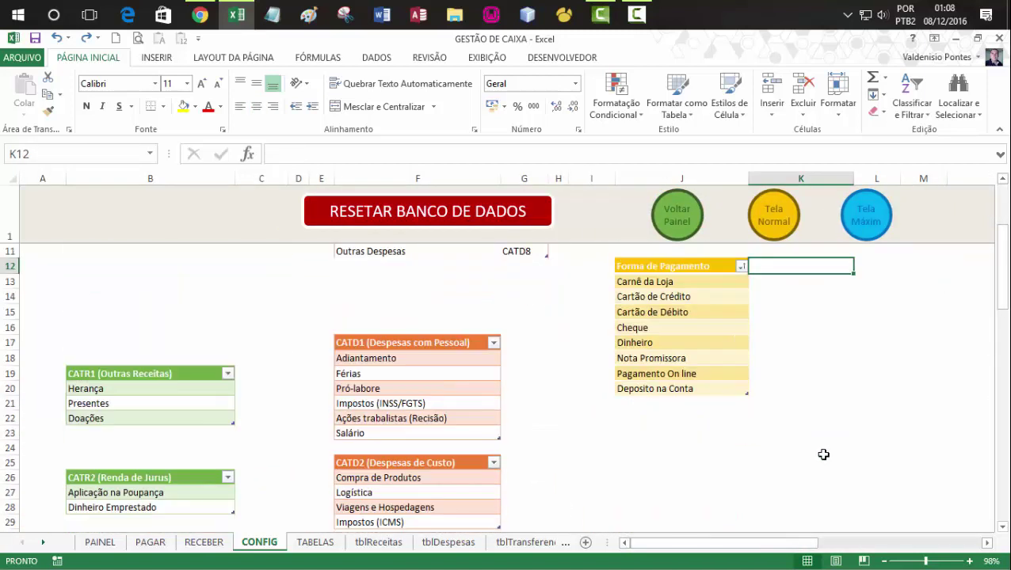
pyautogui.scroll(3, 824, 455)
pyautogui.moveTo(783, 546); pyautogui.dragTo(691, 550)
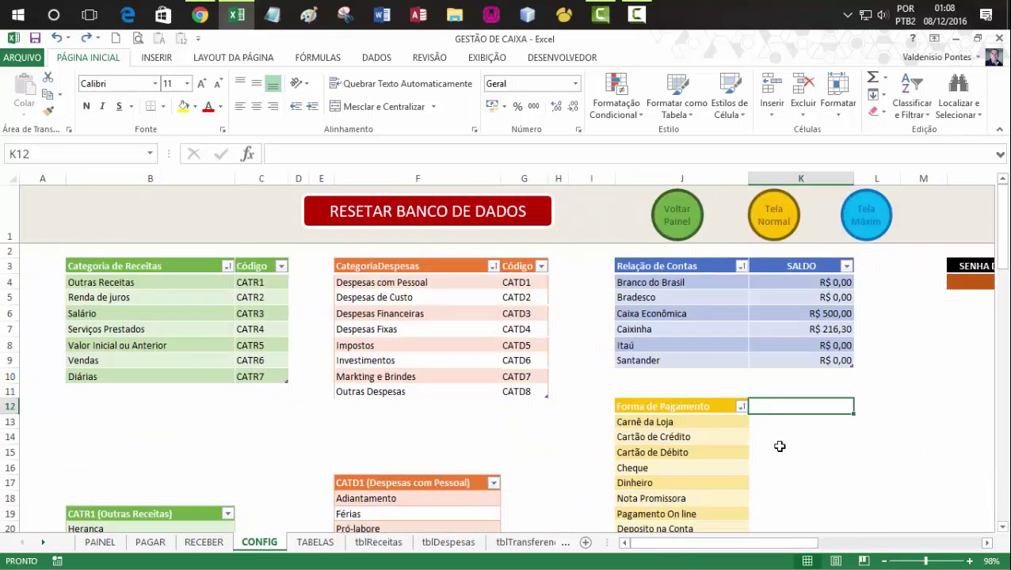
pyautogui.click(402, 210)
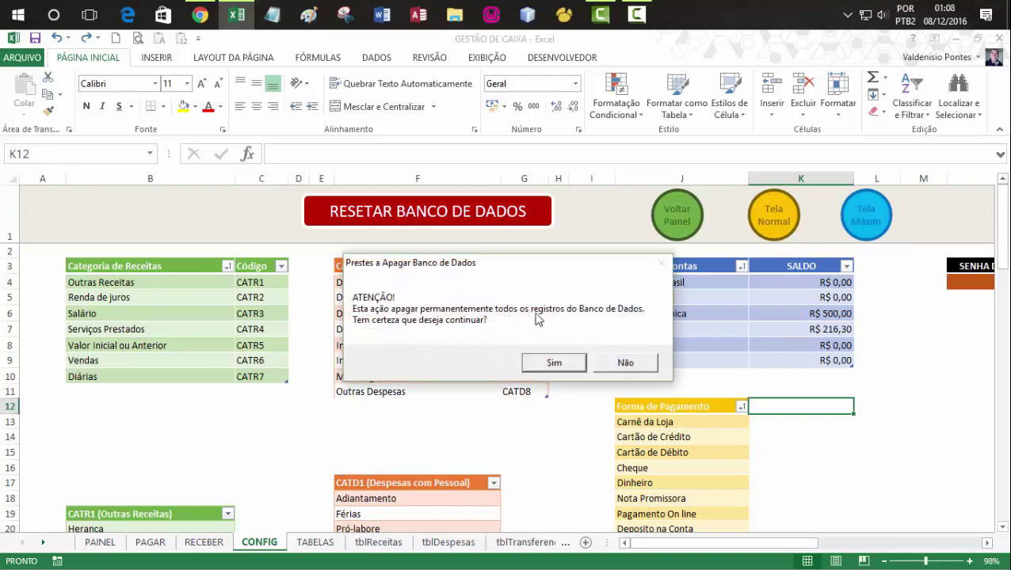
pyautogui.click(639, 365)
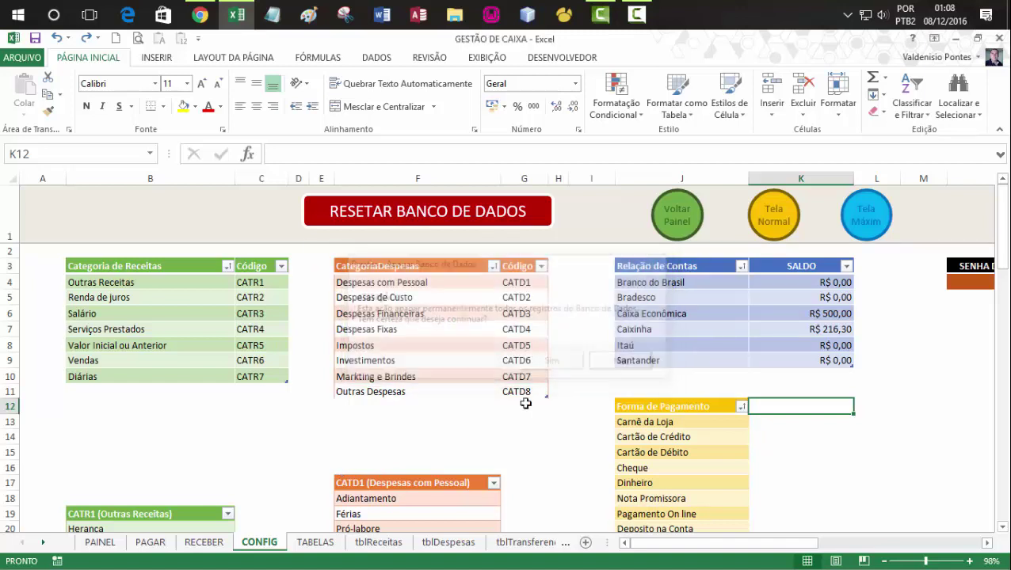
pyautogui.click(378, 543)
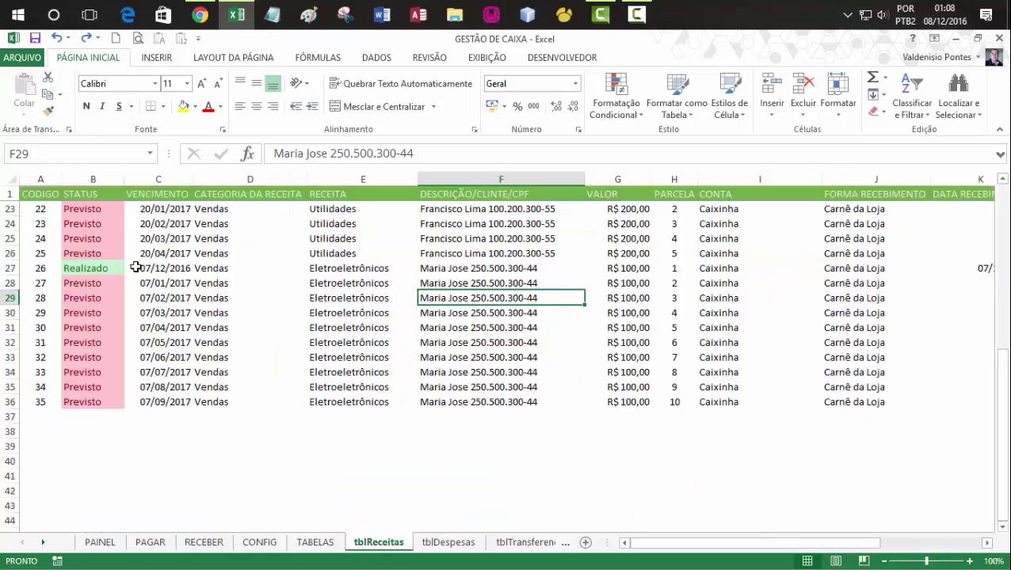
pyautogui.scroll(6, 132, 257)
pyautogui.scroll(1, 132, 256)
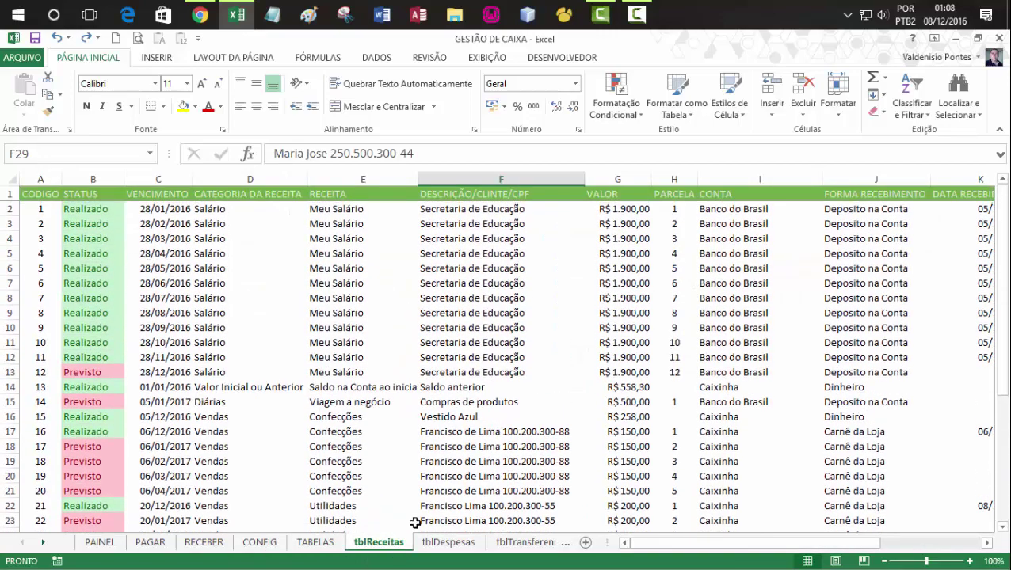
pyautogui.click(446, 542)
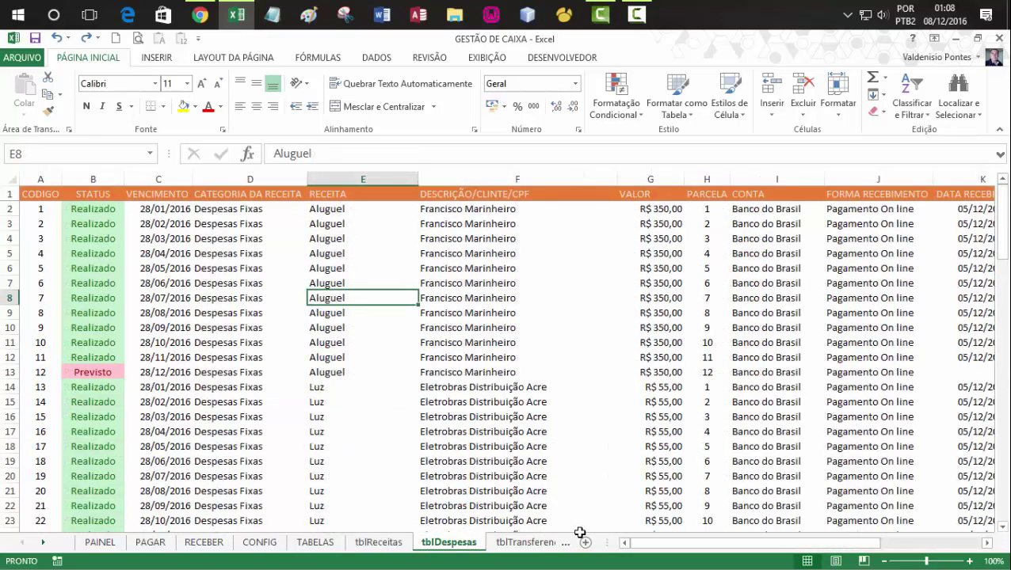
pyautogui.click(525, 541)
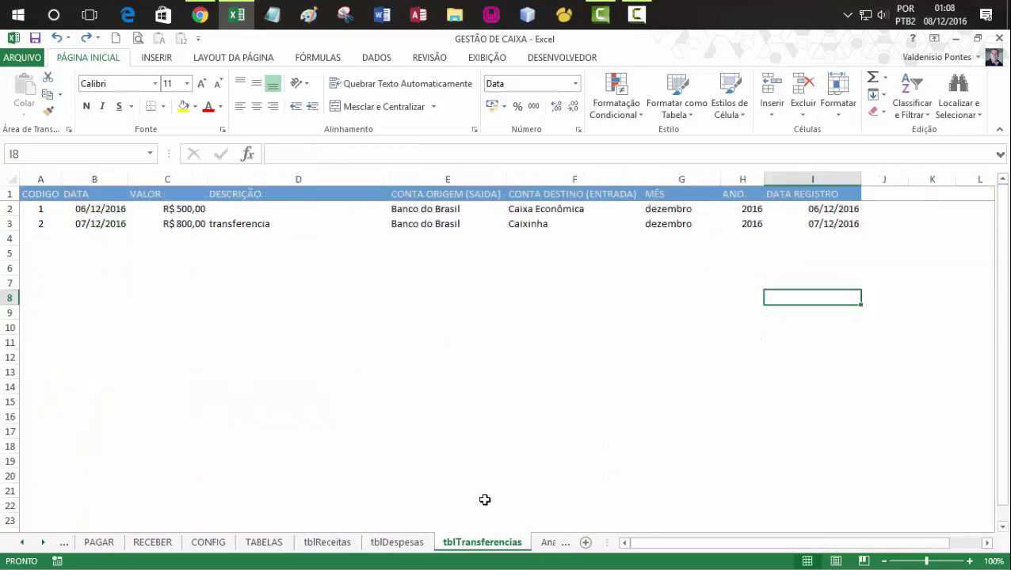
pyautogui.hotkey('ctrl', 'pageup')
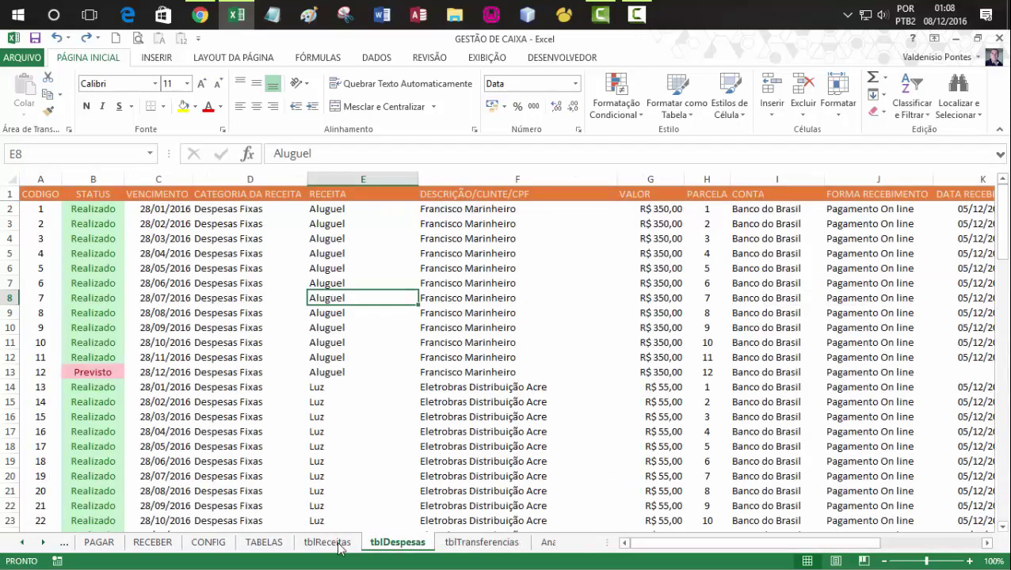
pyautogui.hotkey('ctrl', 'pageup')
pyautogui.click(208, 542)
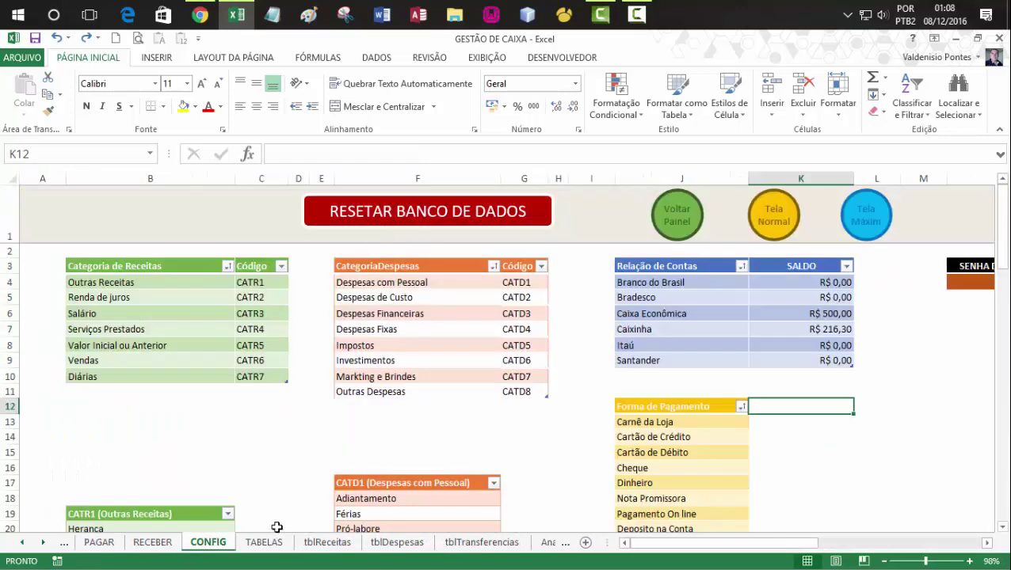
pyautogui.click(480, 542)
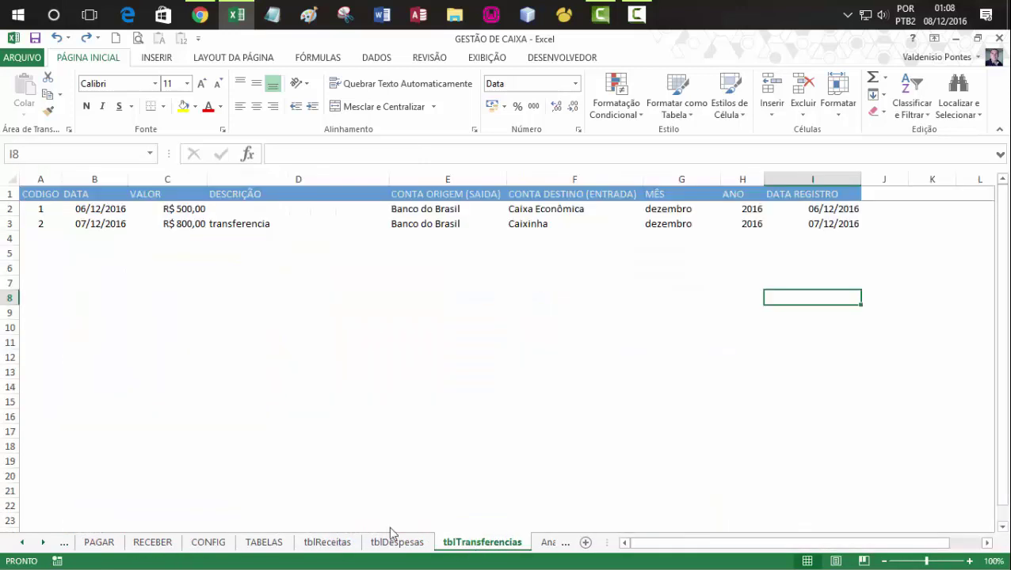
pyautogui.click(333, 543)
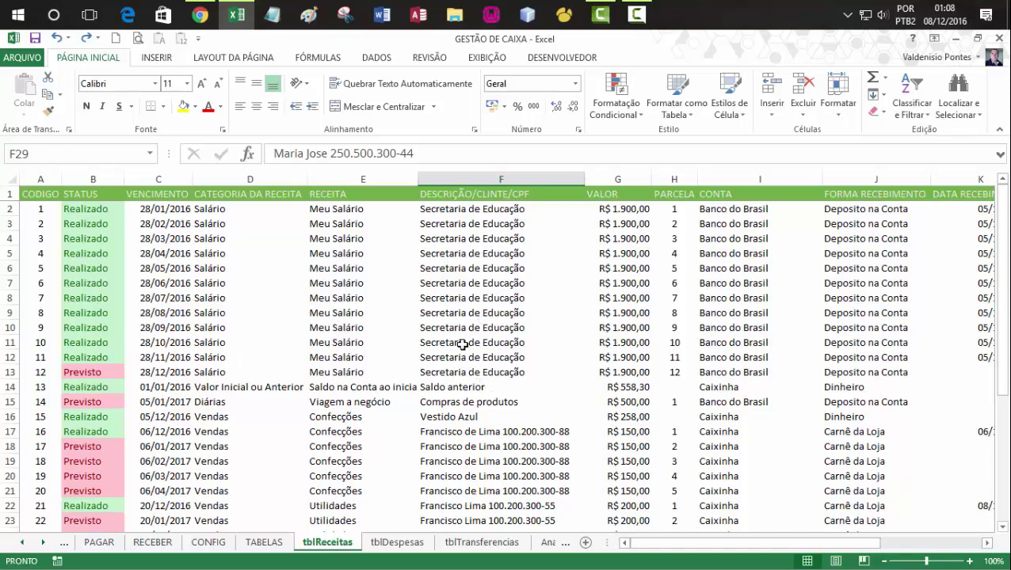
pyautogui.click(209, 543)
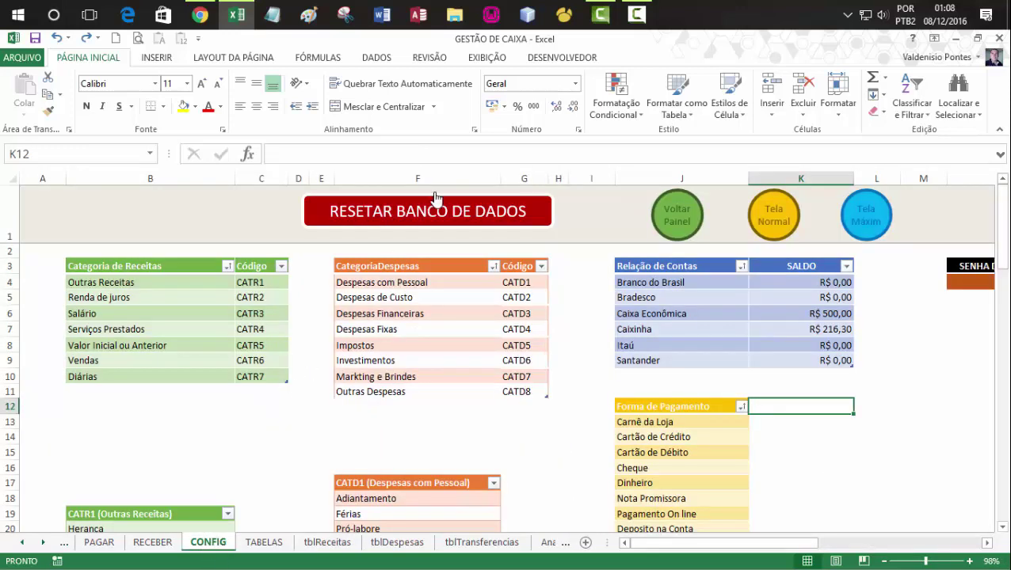
pyautogui.click(229, 421)
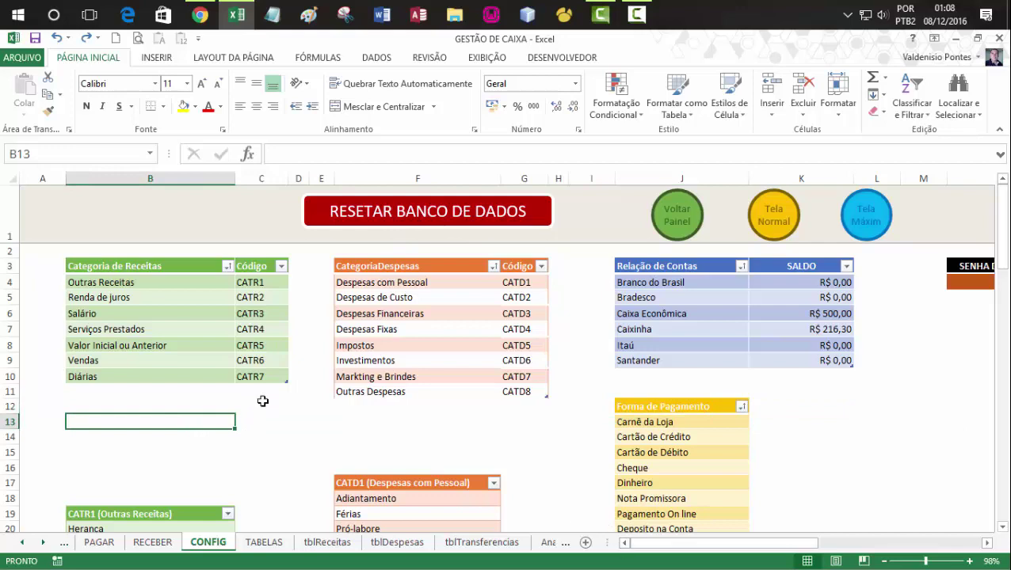
# Step: Load valdenisio65.wixsite.com/gestaodecaixa in a new Chrome tab and close the downloads bar
pyautogui.click(202, 23)
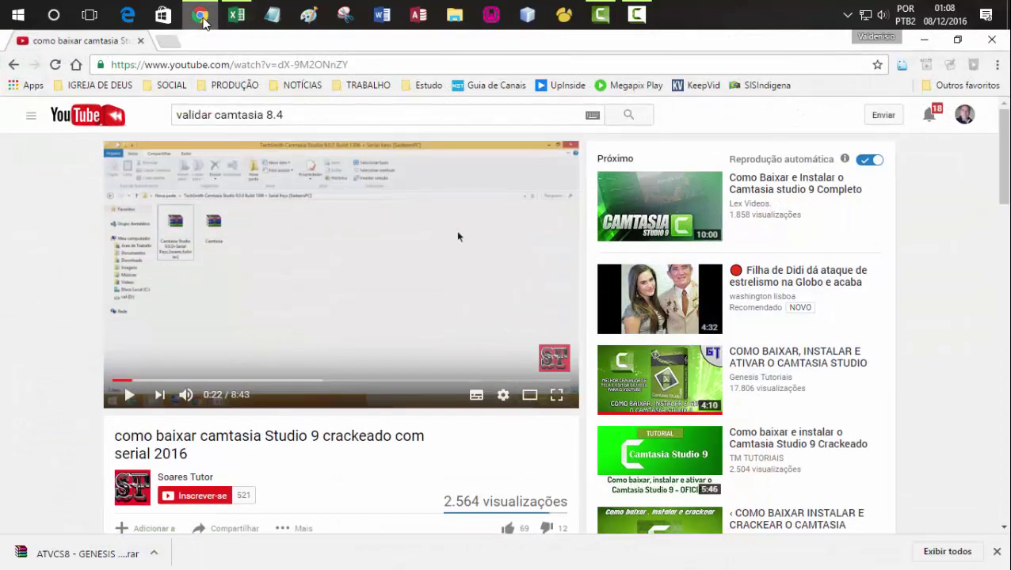
pyautogui.click(169, 41)
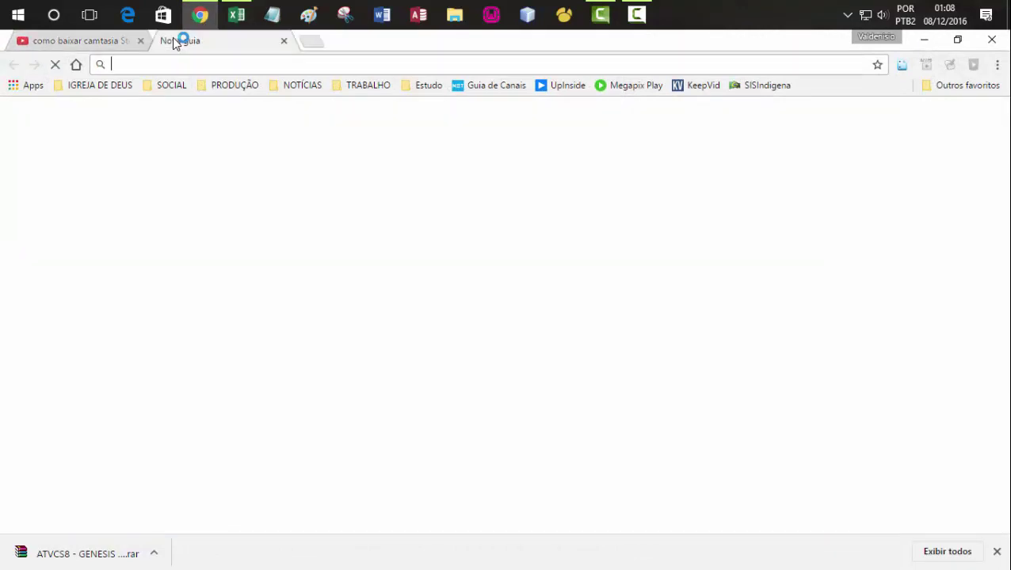
pyautogui.write('v')
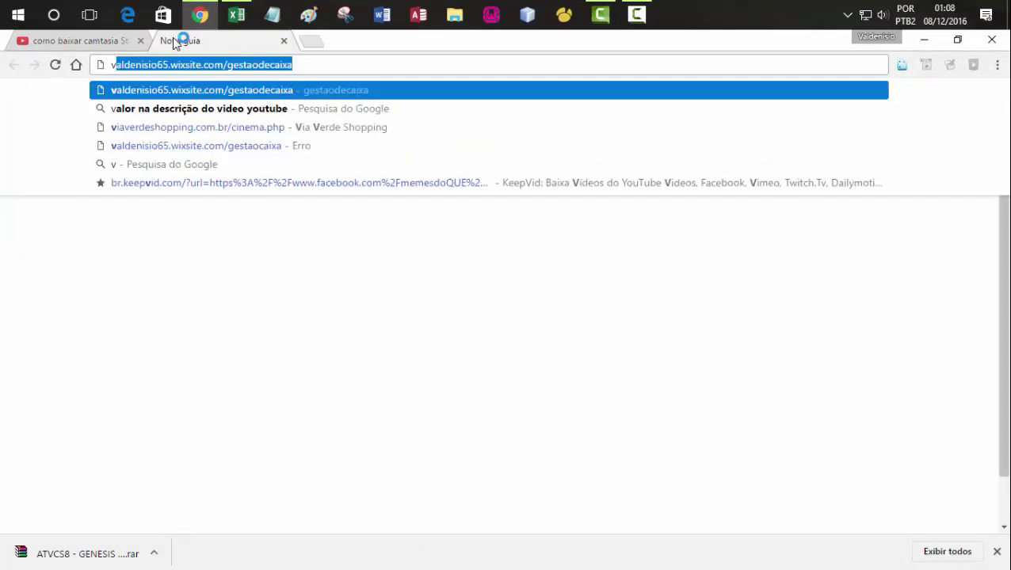
pyautogui.press('Return')
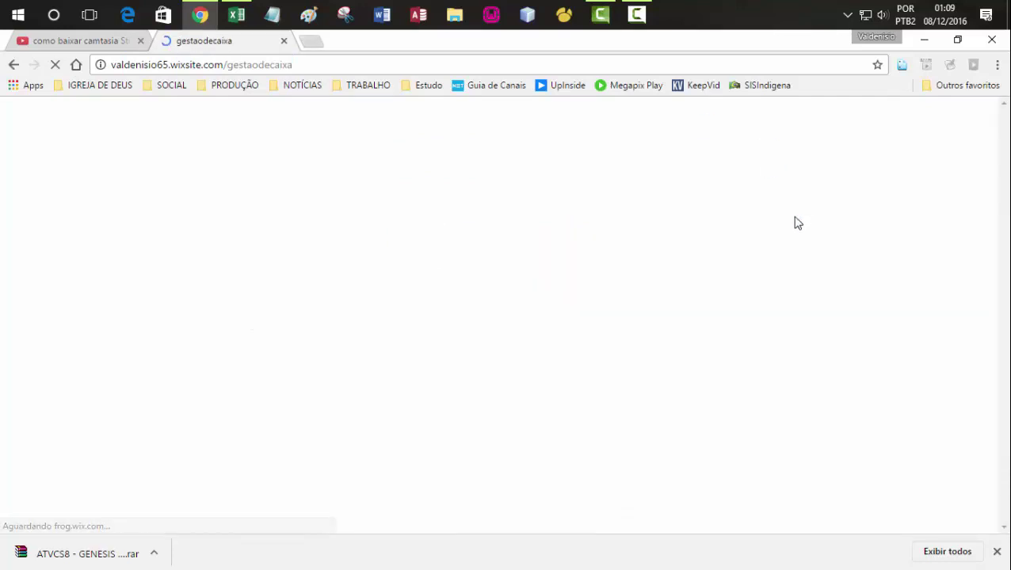
pyautogui.click(996, 551)
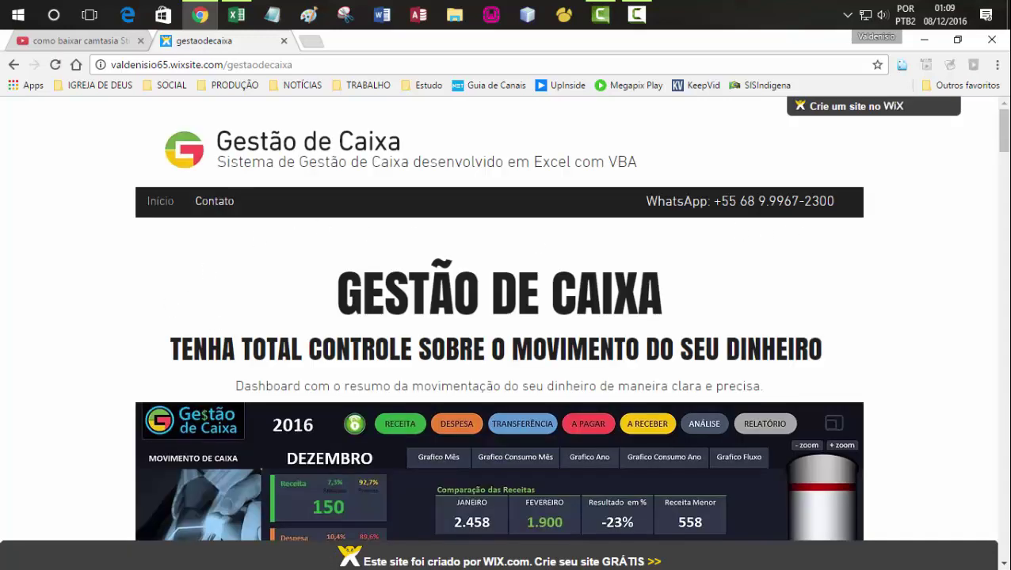
# Step: Scroll to the R$ 50,00 price section, view the COMO ADQUIRIR? bank details, then close them
pyautogui.scroll(-8, 355, 297)
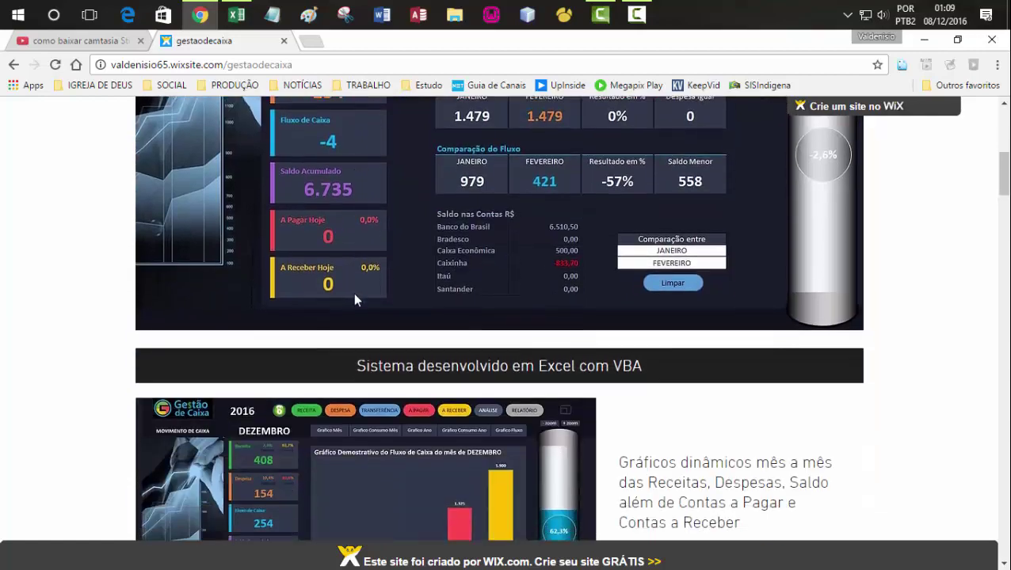
pyautogui.scroll(-3, 355, 297)
pyautogui.scroll(-3, 354, 298)
pyautogui.scroll(-3, 354, 299)
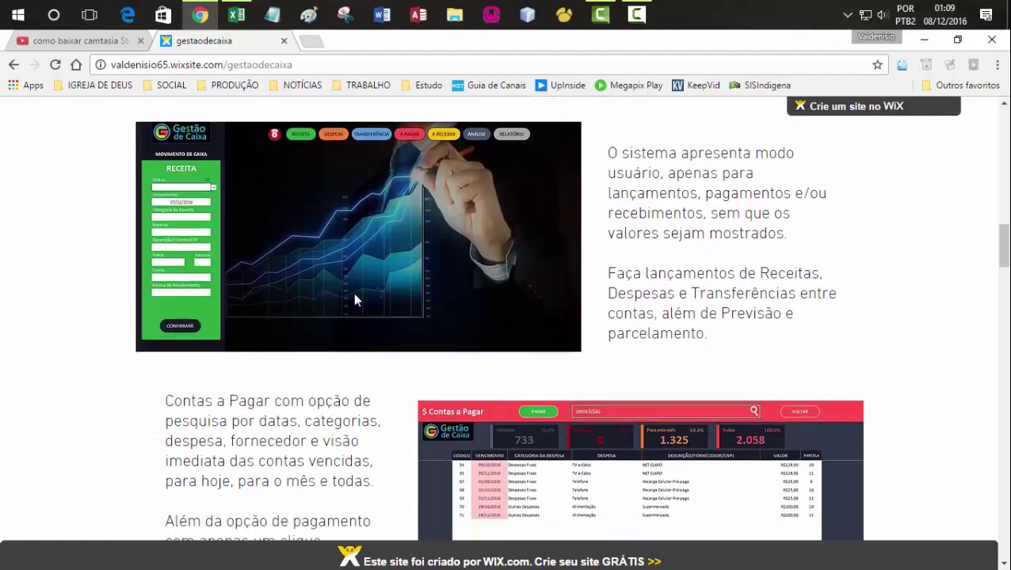
pyautogui.scroll(-4, 354, 299)
pyautogui.scroll(-4, 354, 300)
pyautogui.scroll(-3, 354, 299)
pyautogui.scroll(-4, 354, 299)
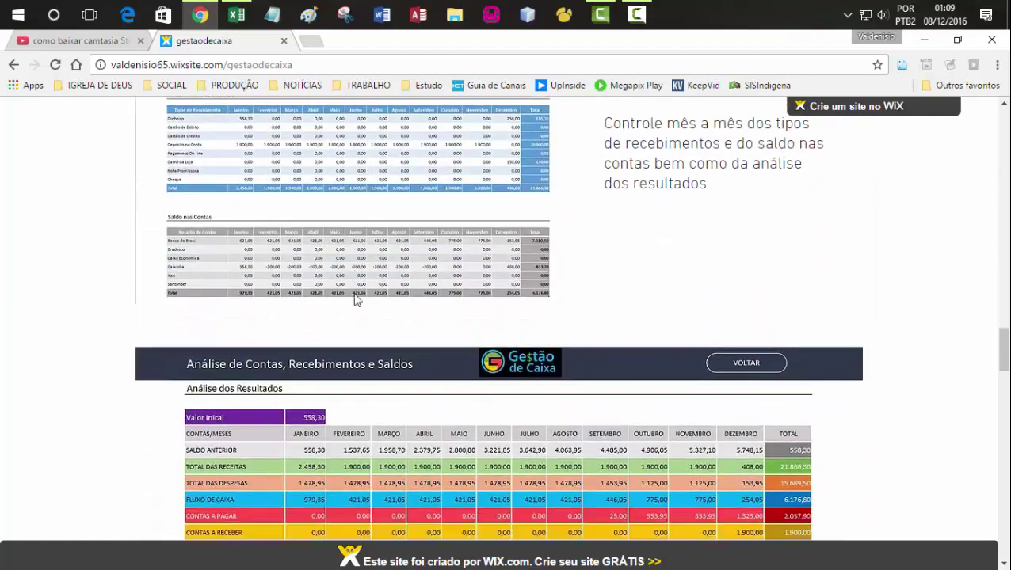
pyautogui.scroll(-5, 354, 299)
pyautogui.scroll(-3, 354, 299)
pyautogui.scroll(-3, 354, 299)
pyautogui.scroll(-4, 355, 299)
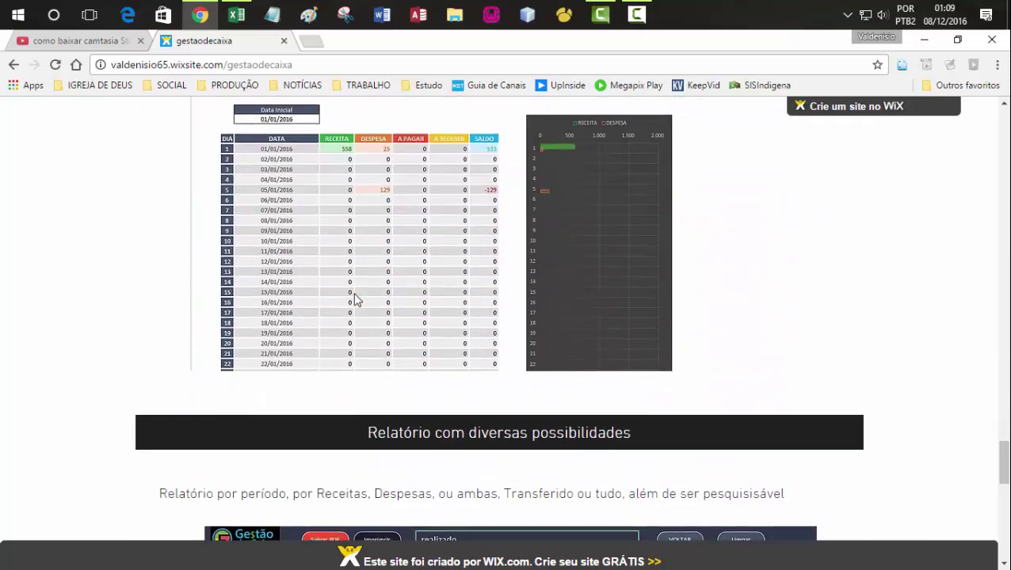
pyautogui.scroll(-4, 355, 299)
pyautogui.scroll(-4, 350, 293)
pyautogui.scroll(-2, 354, 298)
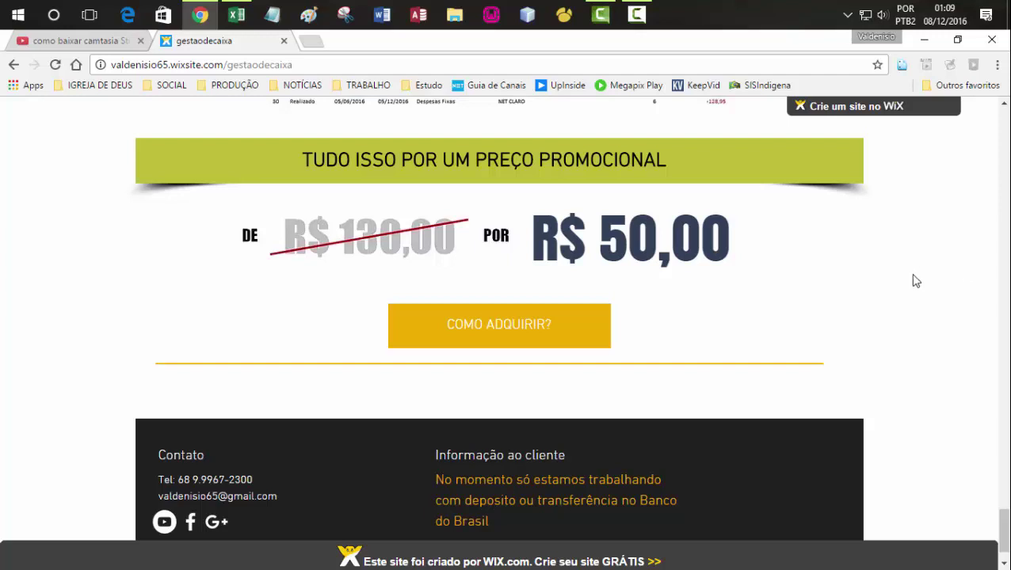
pyautogui.click(527, 329)
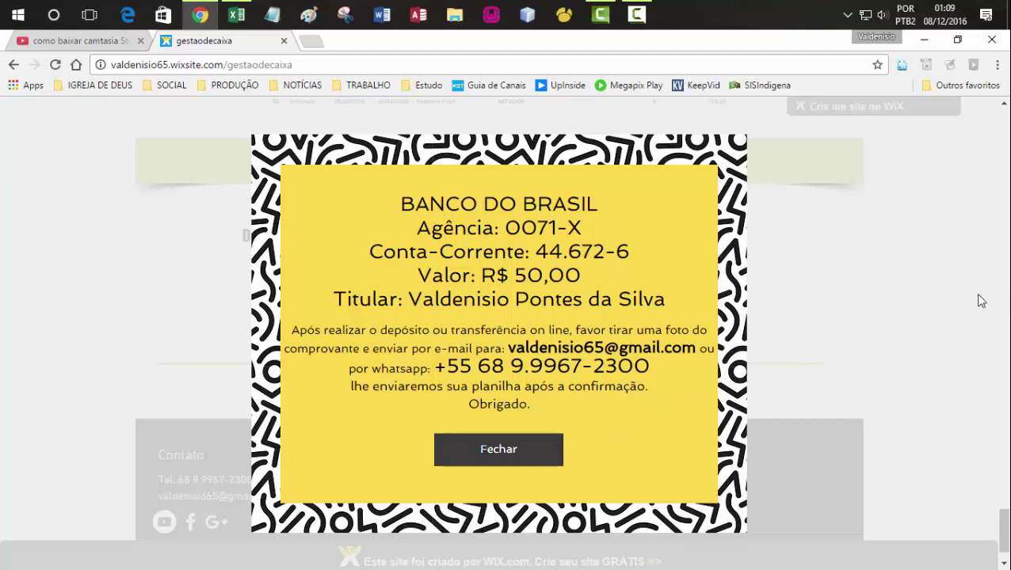
pyautogui.click(940, 274)
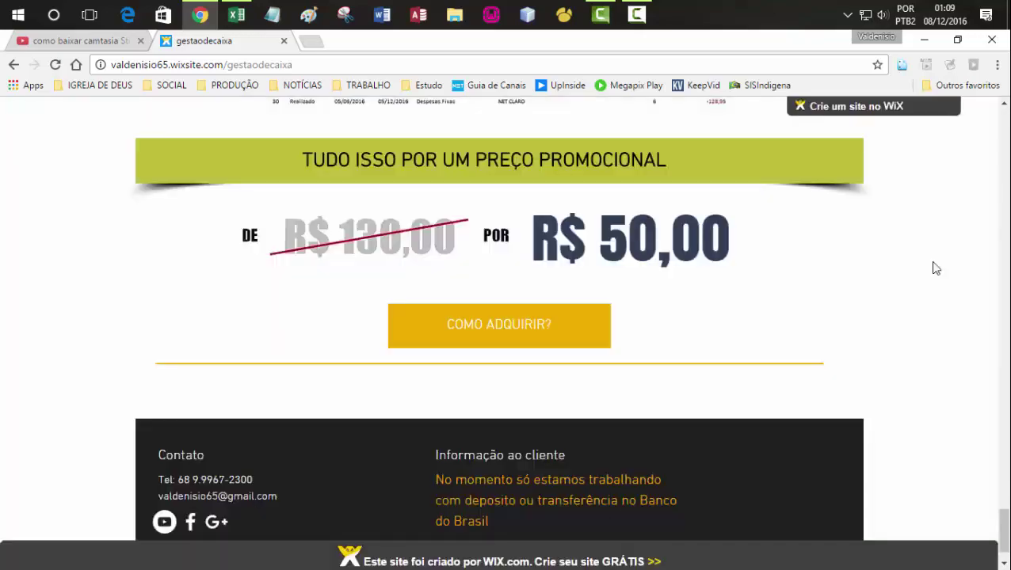